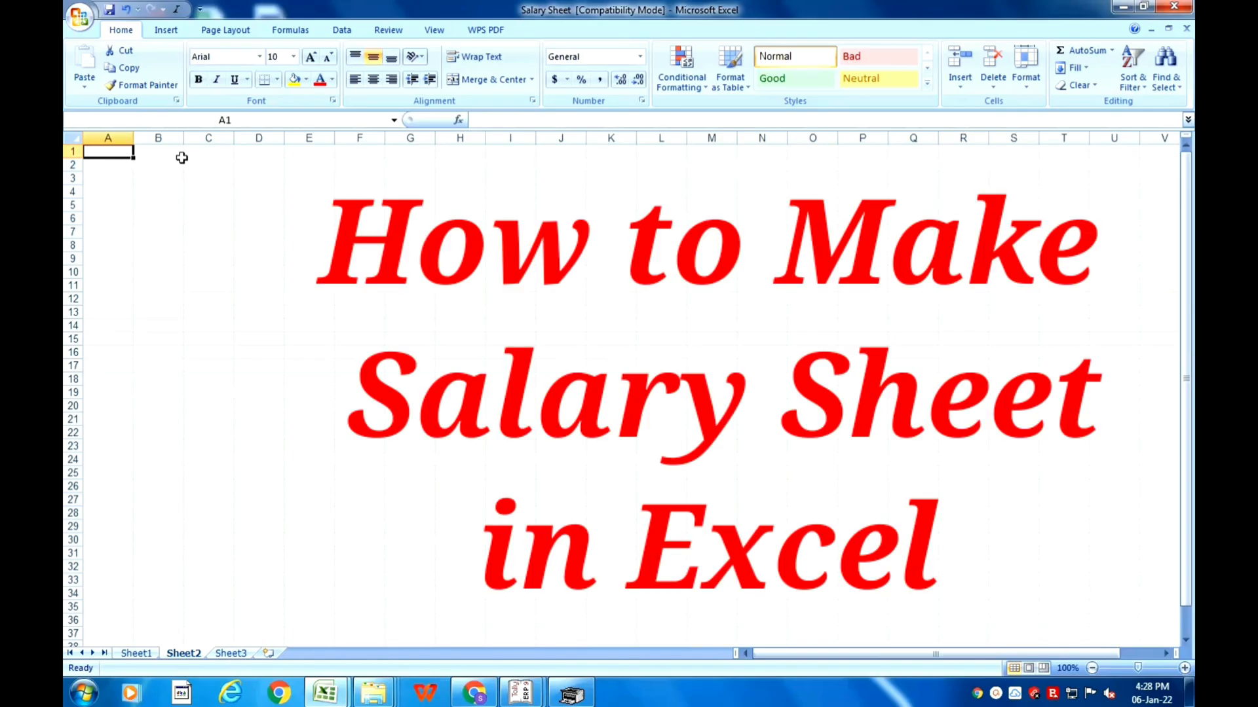
# Step: Enter the company name in capitals in cell A1, fixing the earlier typos
pyautogui.write('dee')
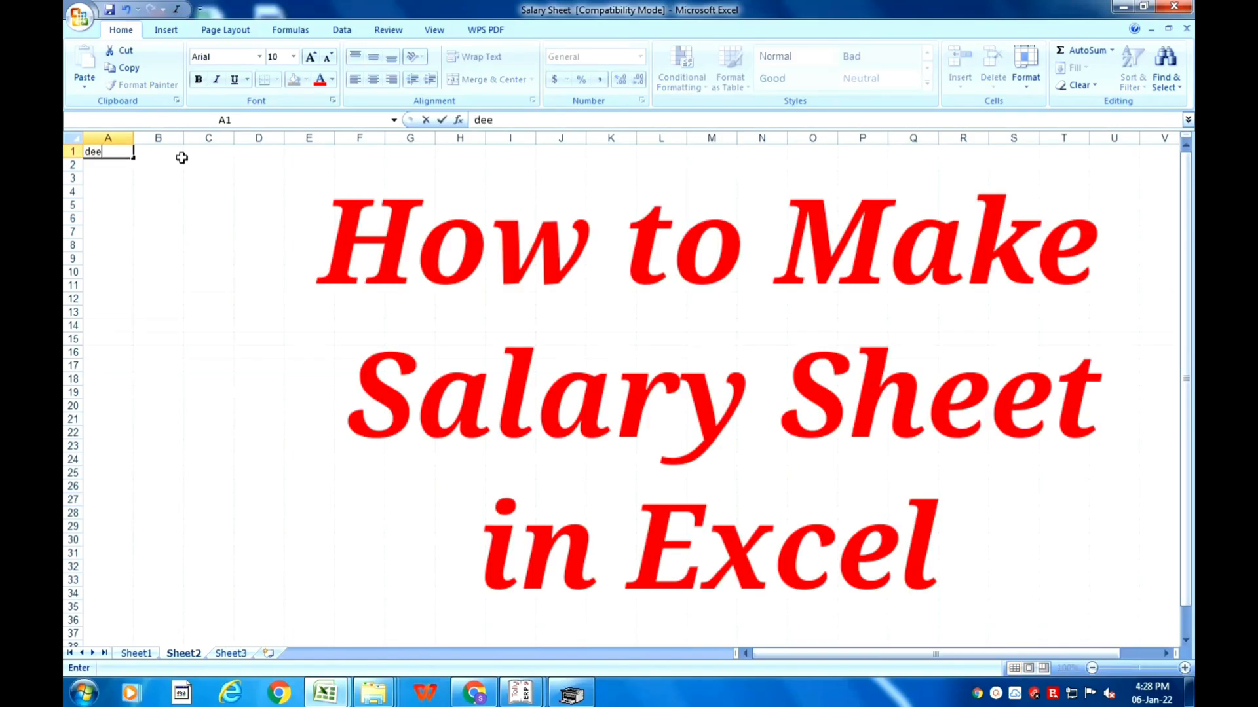
pyautogui.press('BackSpace')
pyautogui.press('BackSpace')
pyautogui.press('BackSpace')
pyautogui.write('Deep')
pyautogui.press('BackSpace')
pyautogui.press('BackSpace')
pyautogui.press('BackSpace')
pyautogui.press('BackSpace')
pyautogui.write('EEPA')
pyautogui.press('Escape')
pyautogui.write('DEEPAK')
pyautogui.write('AND SO')
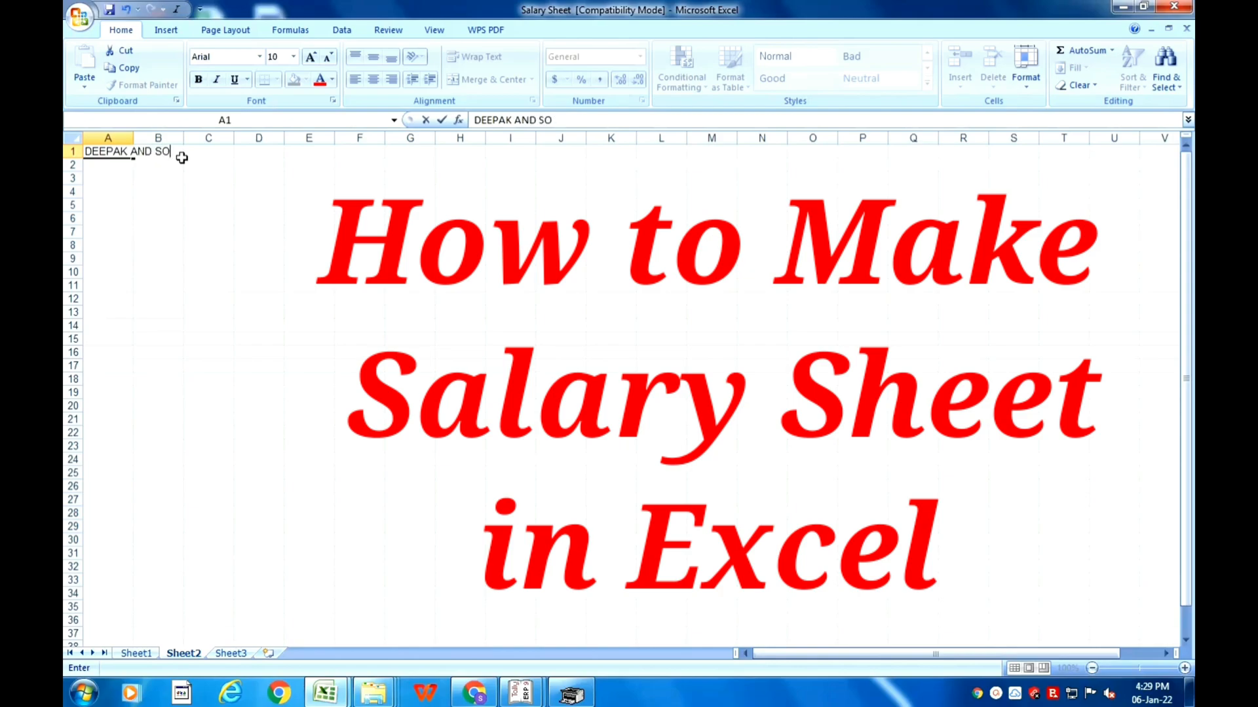
pyautogui.write('NS PVT LTD')
pyautogui.press('Return')
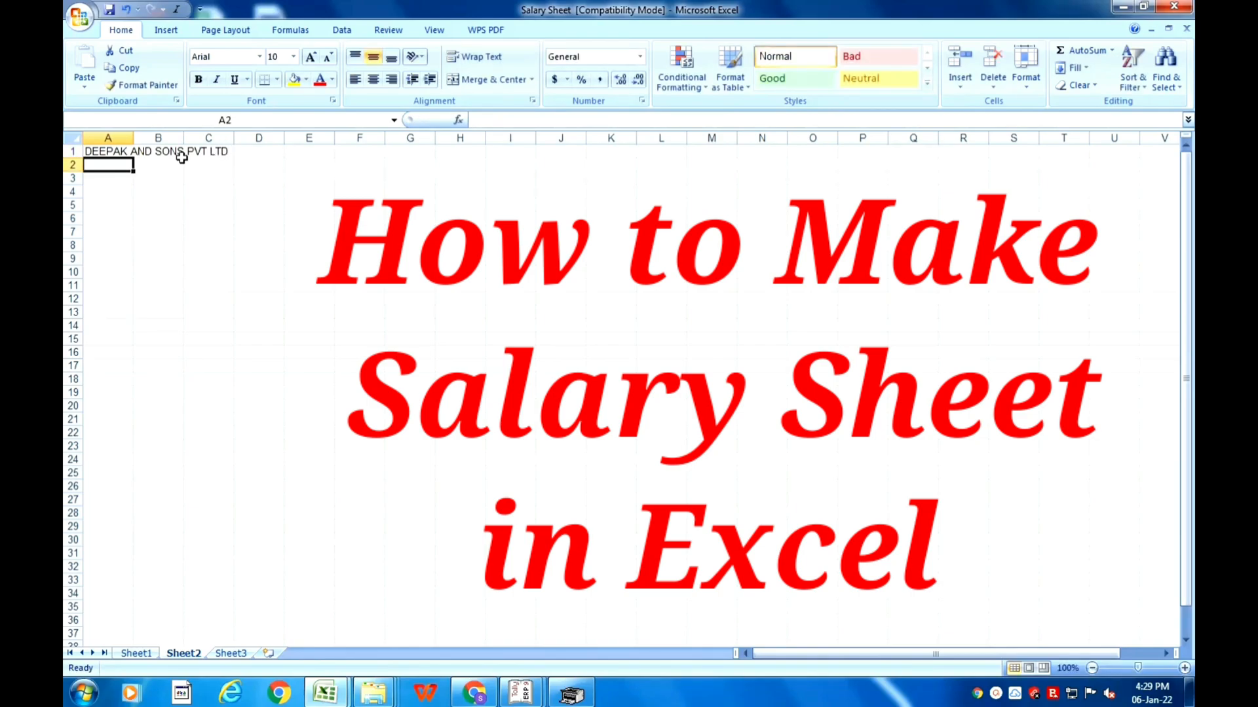
# Step: Enter 'SALARY STATEMENT FOR THE MONTH OF DEC-2021' in A2, ending on A3
pyautogui.write('SALAR')
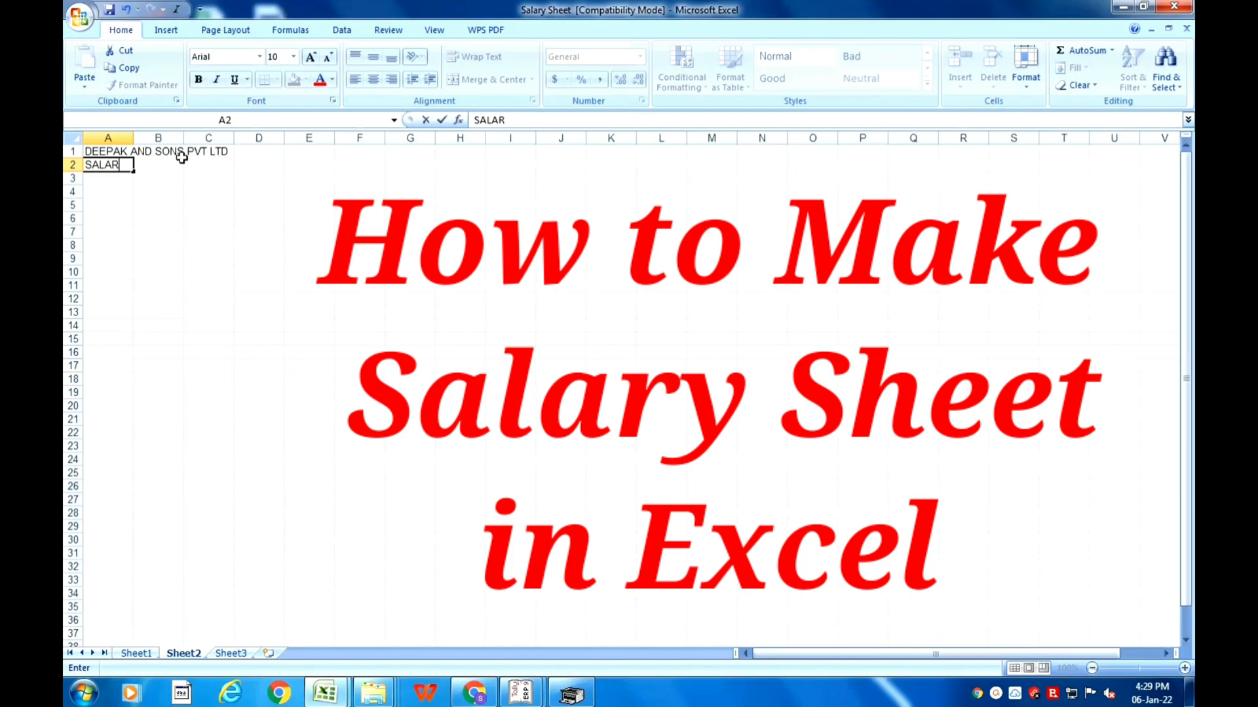
pyautogui.write('Y STATEMENT FOR THE MONTH OF')
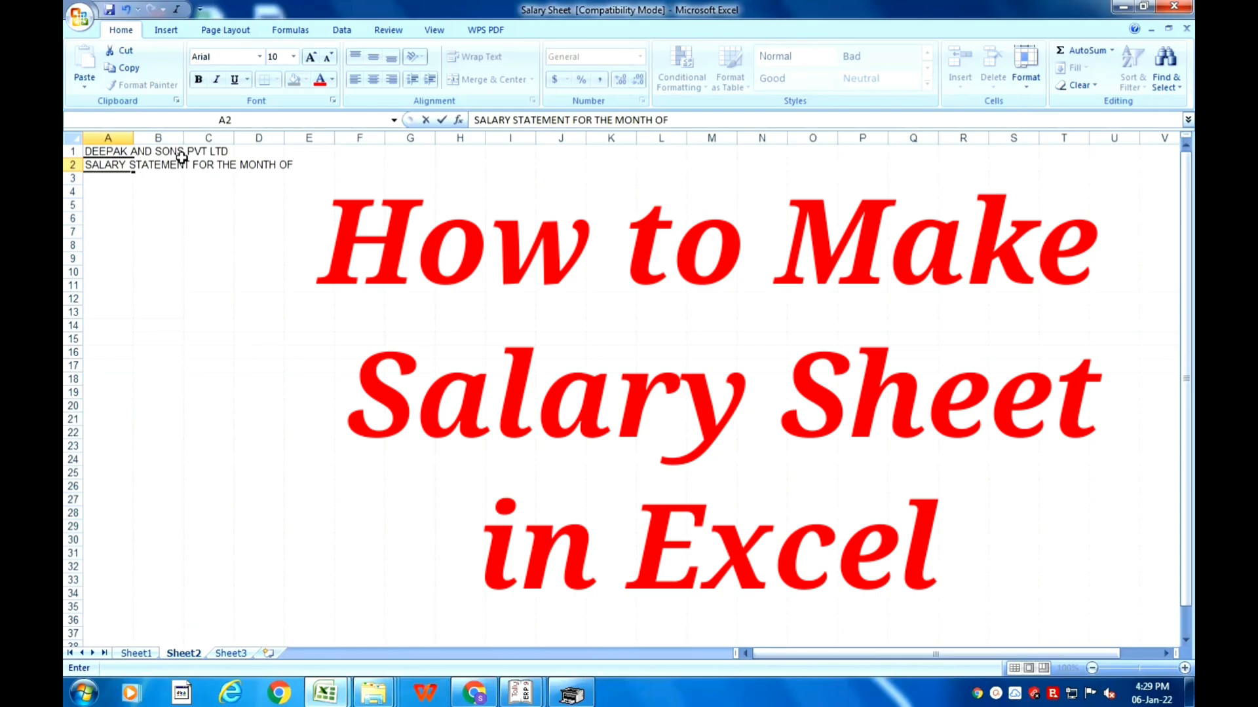
pyautogui.write(' DEC-2021')
pyautogui.press('Return')
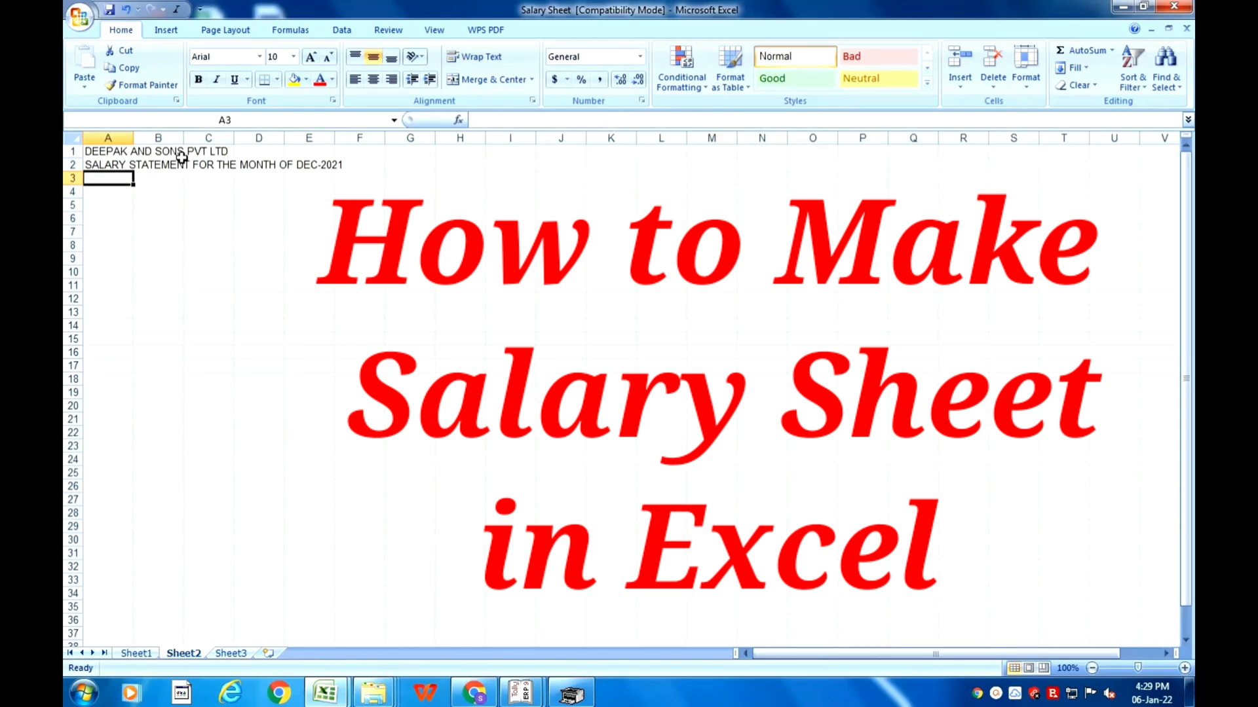
pyautogui.press('Up')
pyautogui.press('Right')
pyautogui.press('Right')
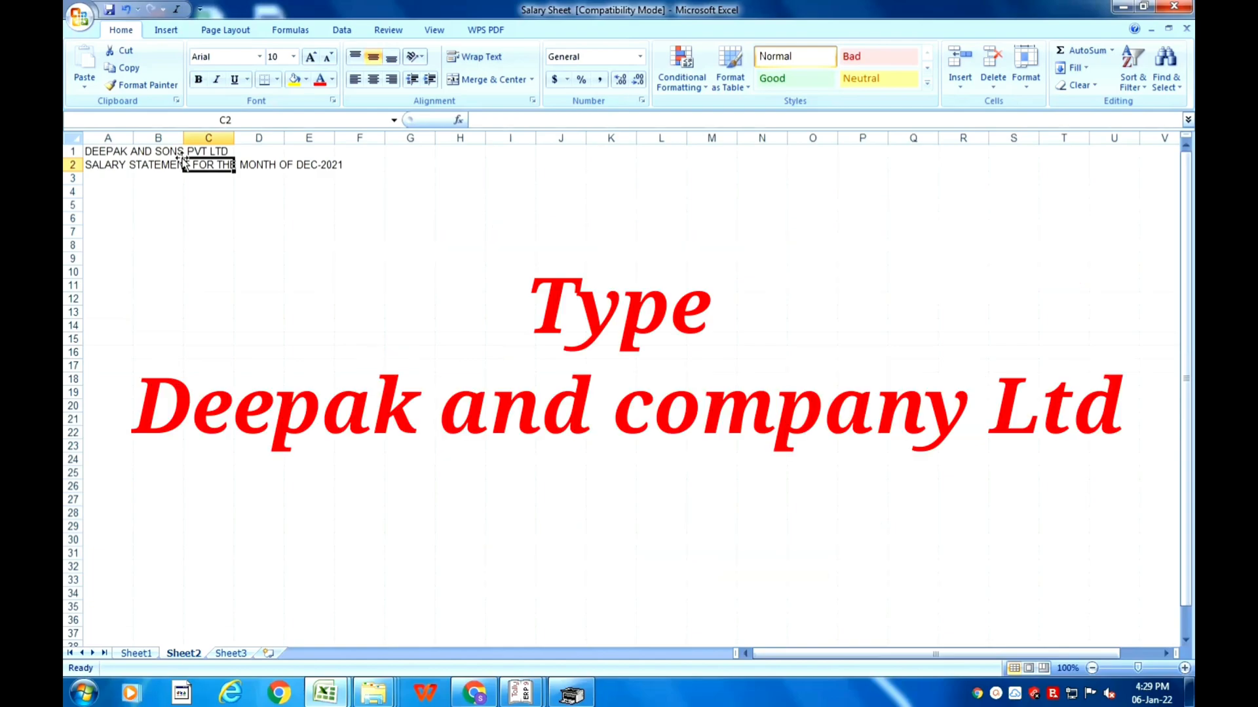
pyautogui.press('Left')
pyautogui.press('Left')
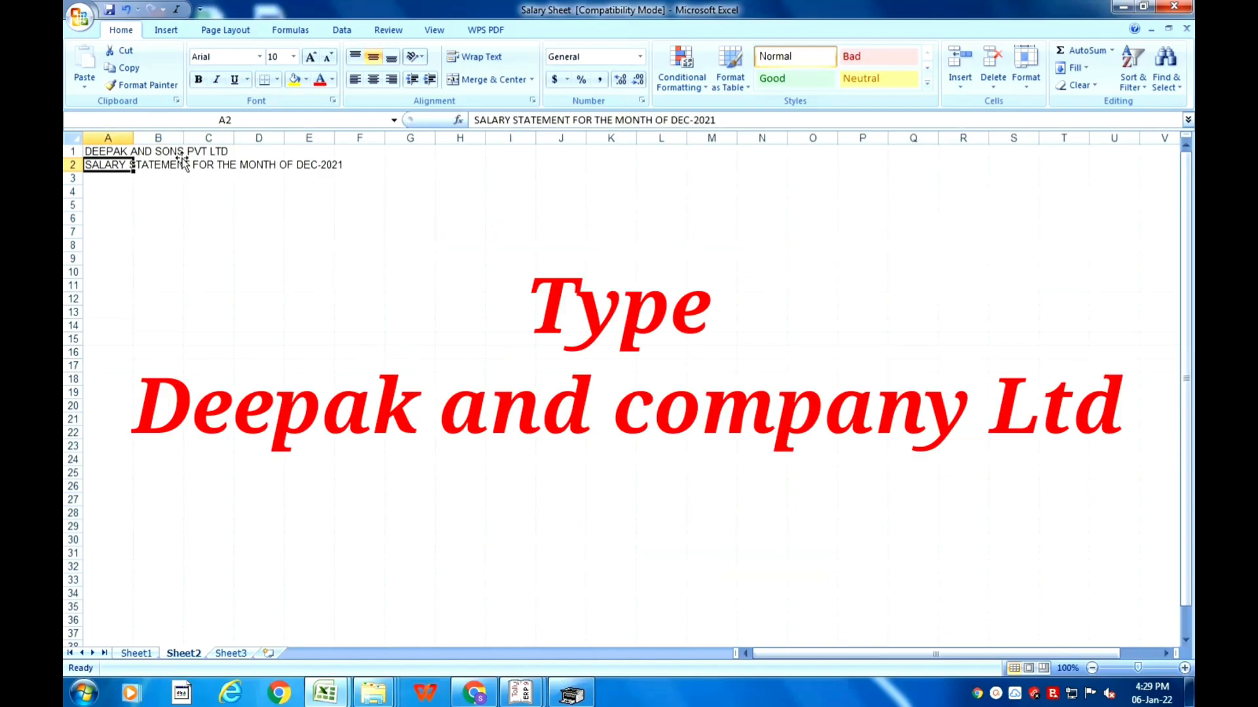
pyautogui.press('Down')
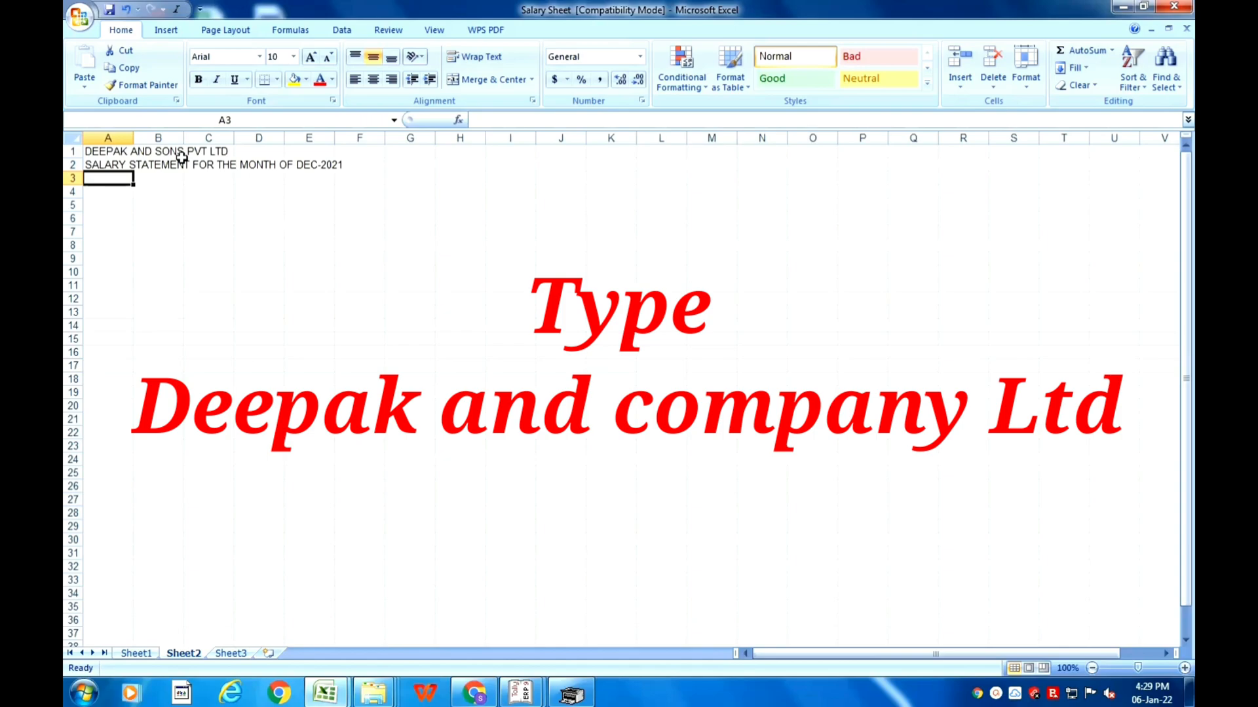
# Step: Type the headers 'S No.', 'PF A/c No' and 'UAN' into A3, B3 and C3
pyautogui.write('S')
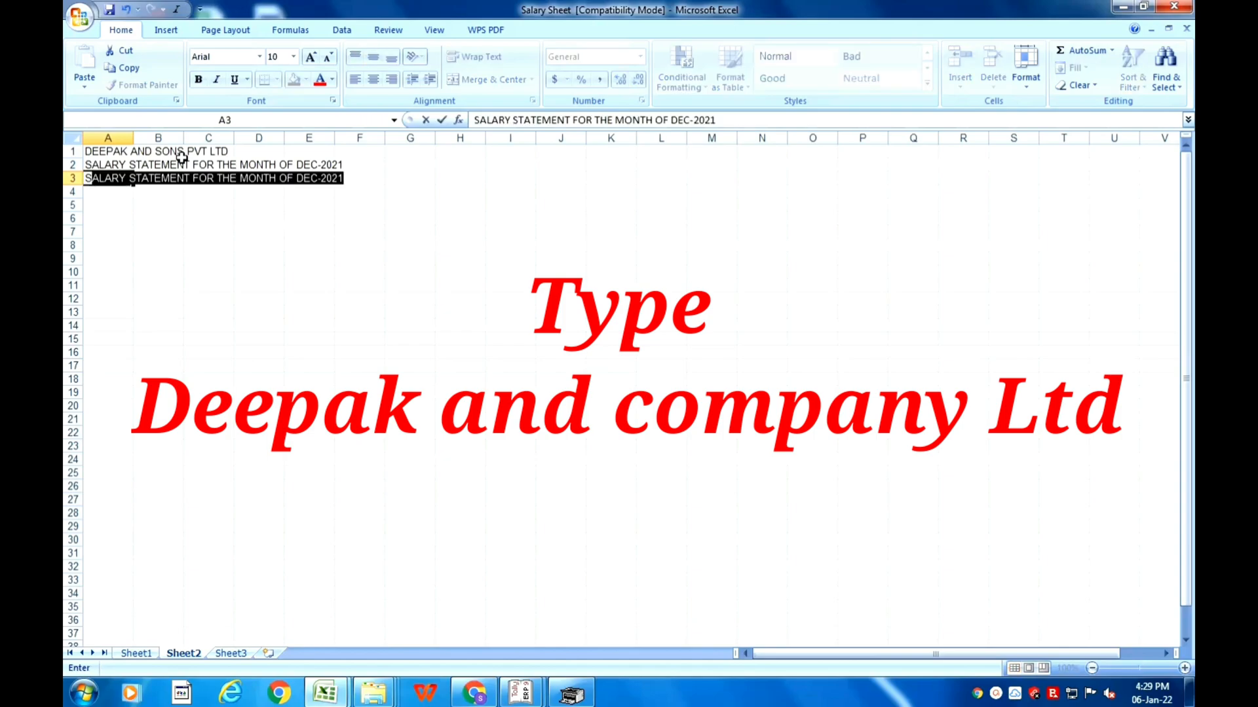
pyautogui.press('Delete')
pyautogui.write('No.')
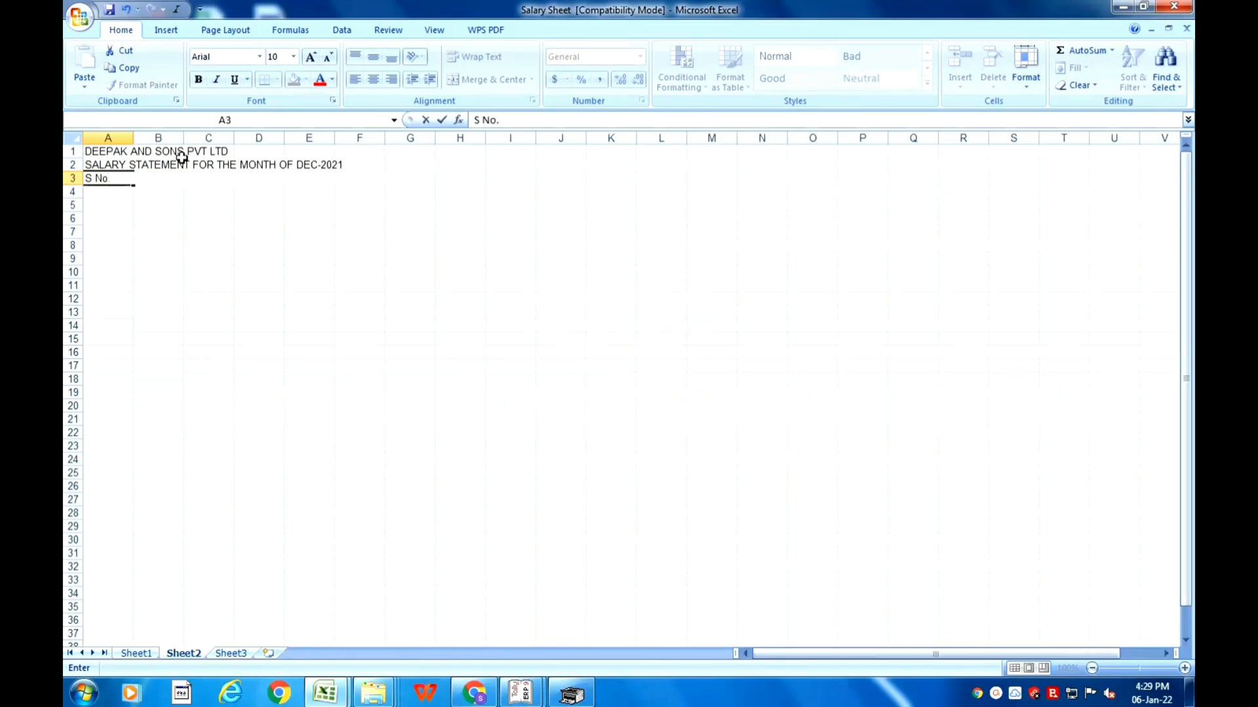
pyautogui.press('Tab')
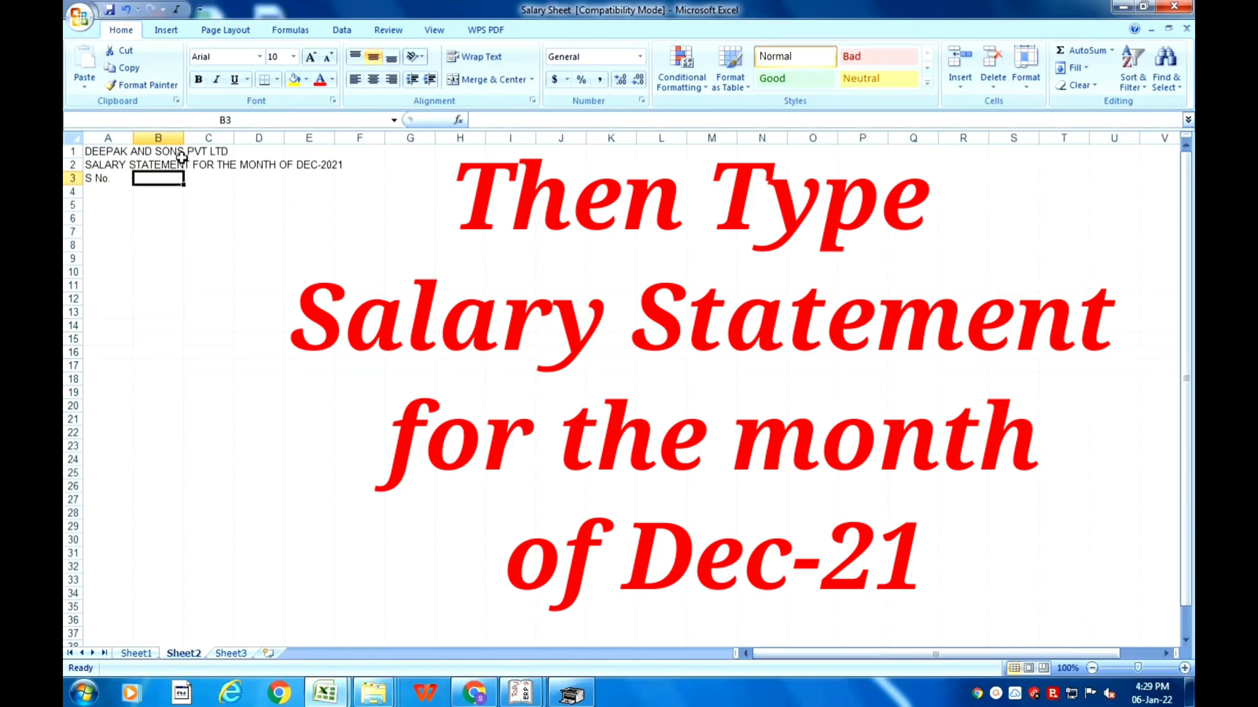
pyautogui.write('PF No.')
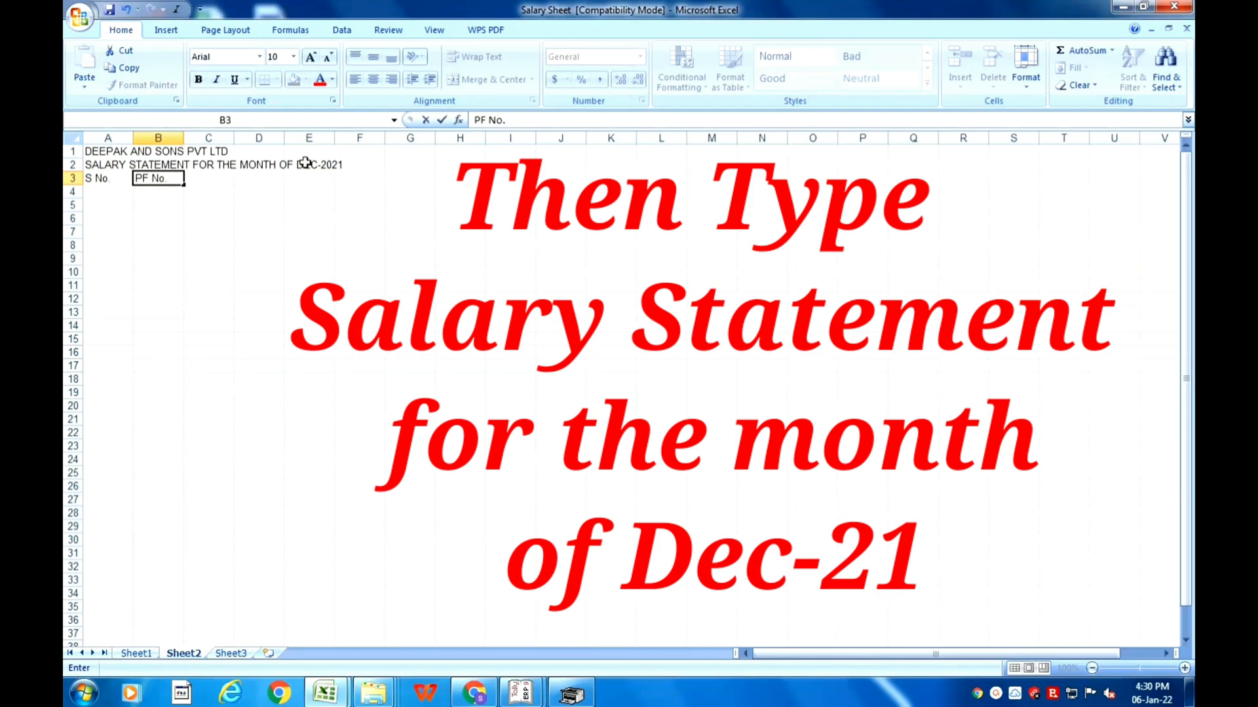
pyautogui.press('BackSpace')
pyautogui.press('BackSpace')
pyautogui.press('BackSpace')
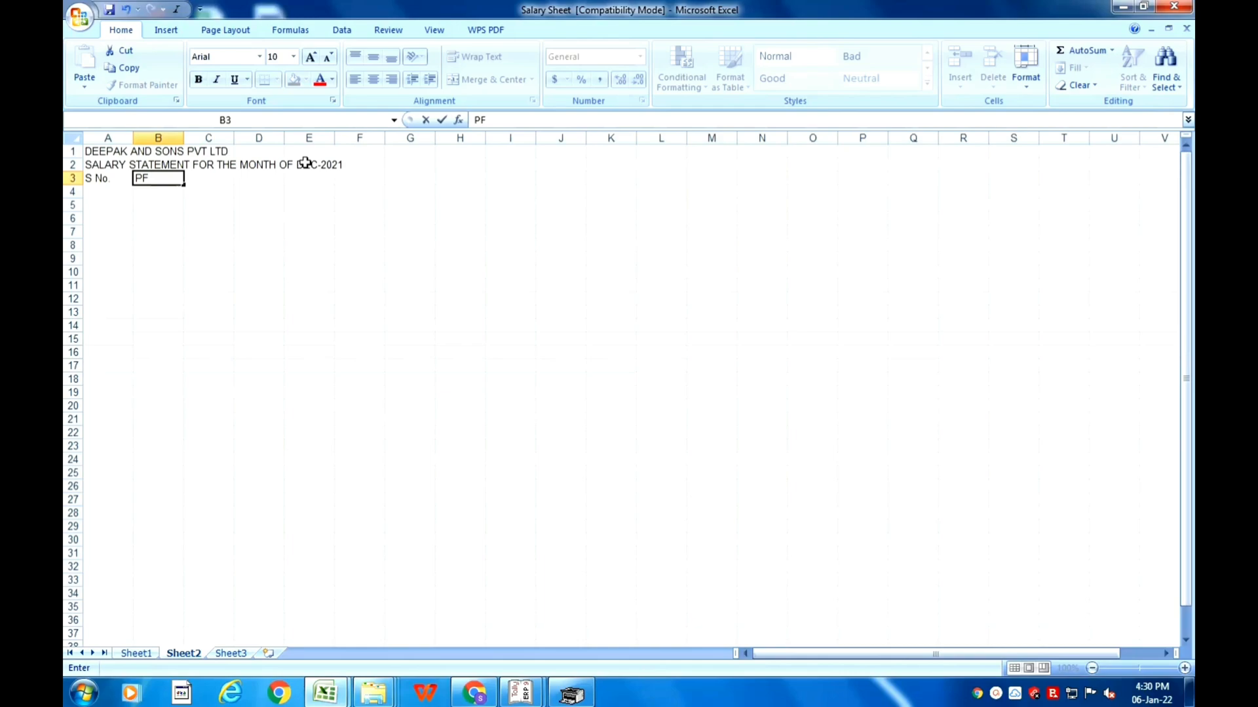
pyautogui.write('A/c No.')
pyautogui.press('Tab')
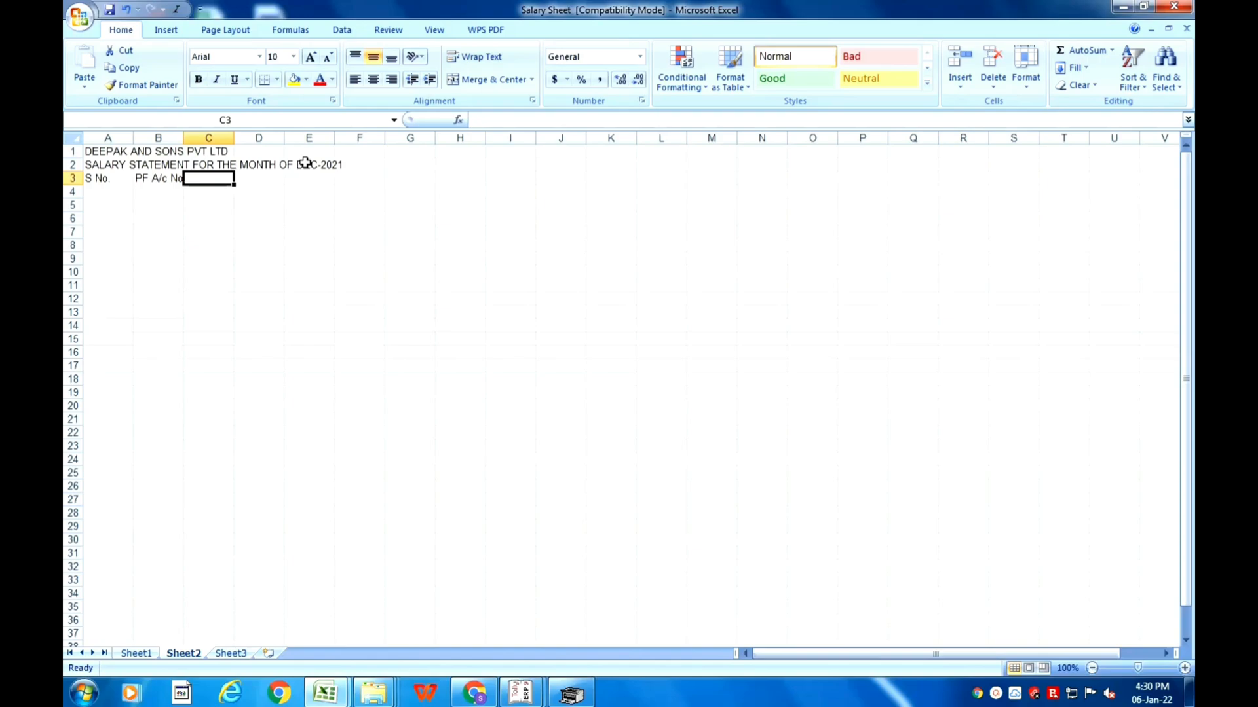
pyautogui.write('UAN')
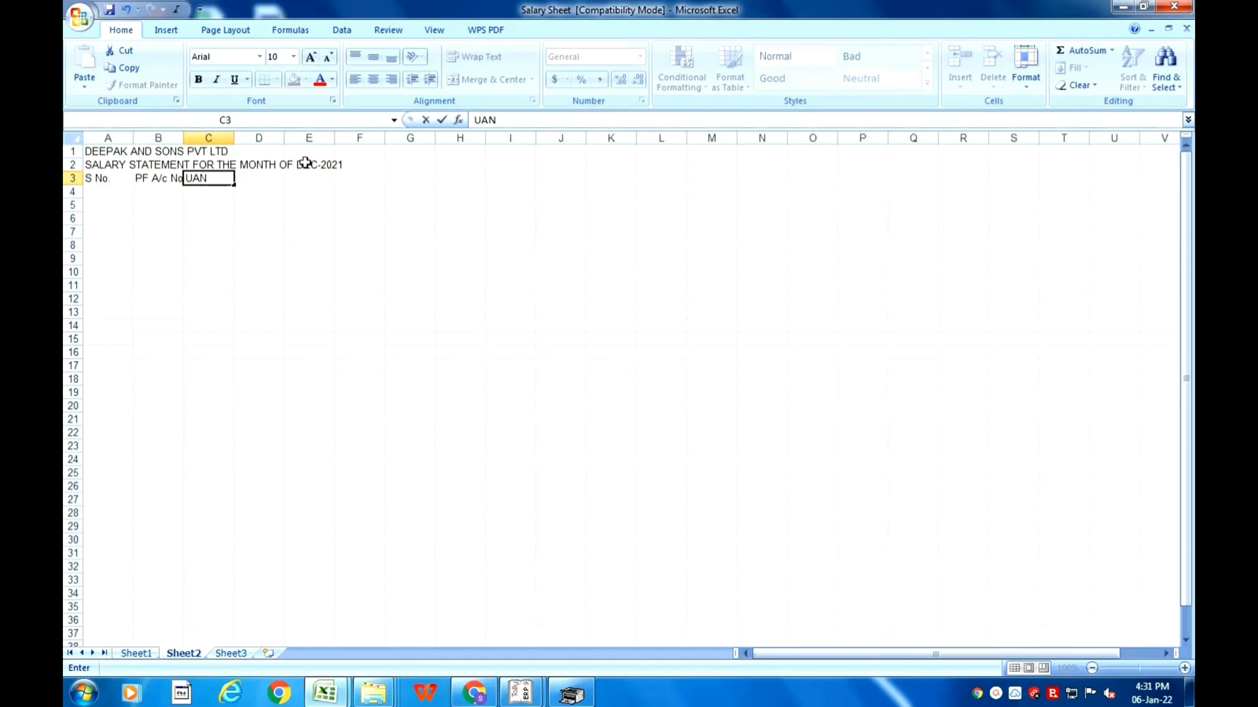
pyautogui.press('Tab')
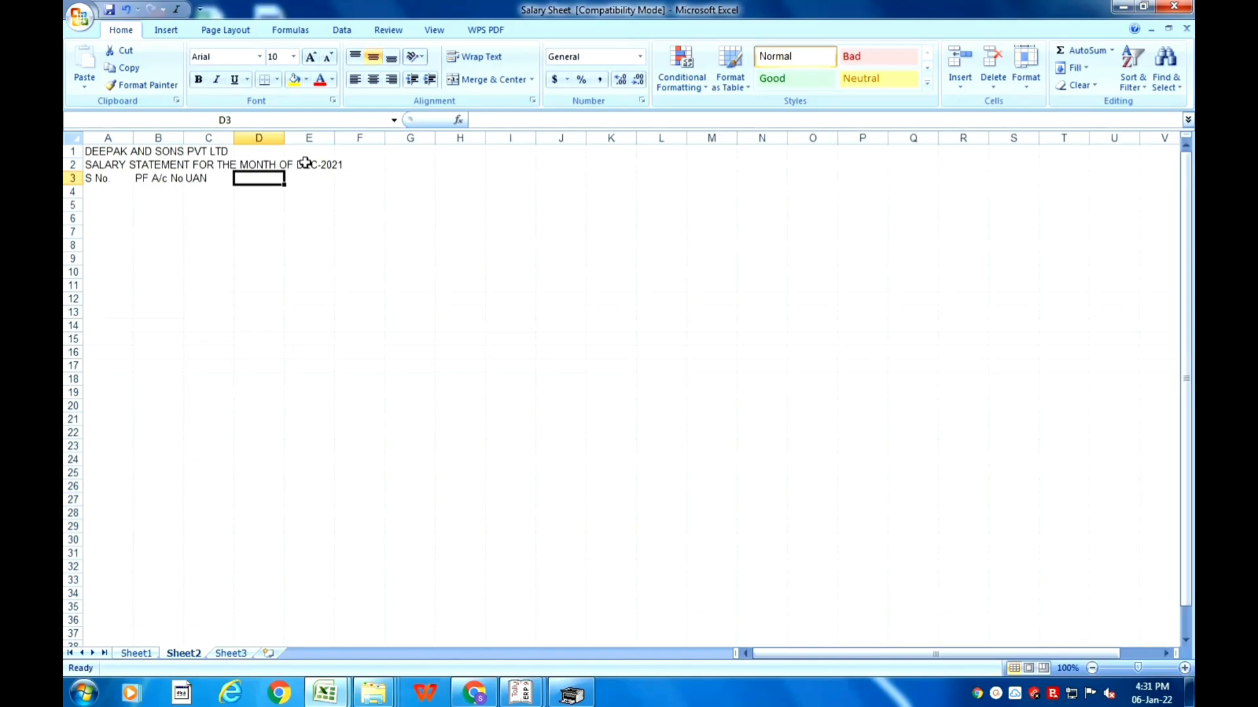
# Step: Add the headers Name, Basic, HRA and Total in D3 through G3
pyautogui.write('nAM')
pyautogui.press('BackSpace')
pyautogui.press('BackSpace')
pyautogui.press('BackSpace')
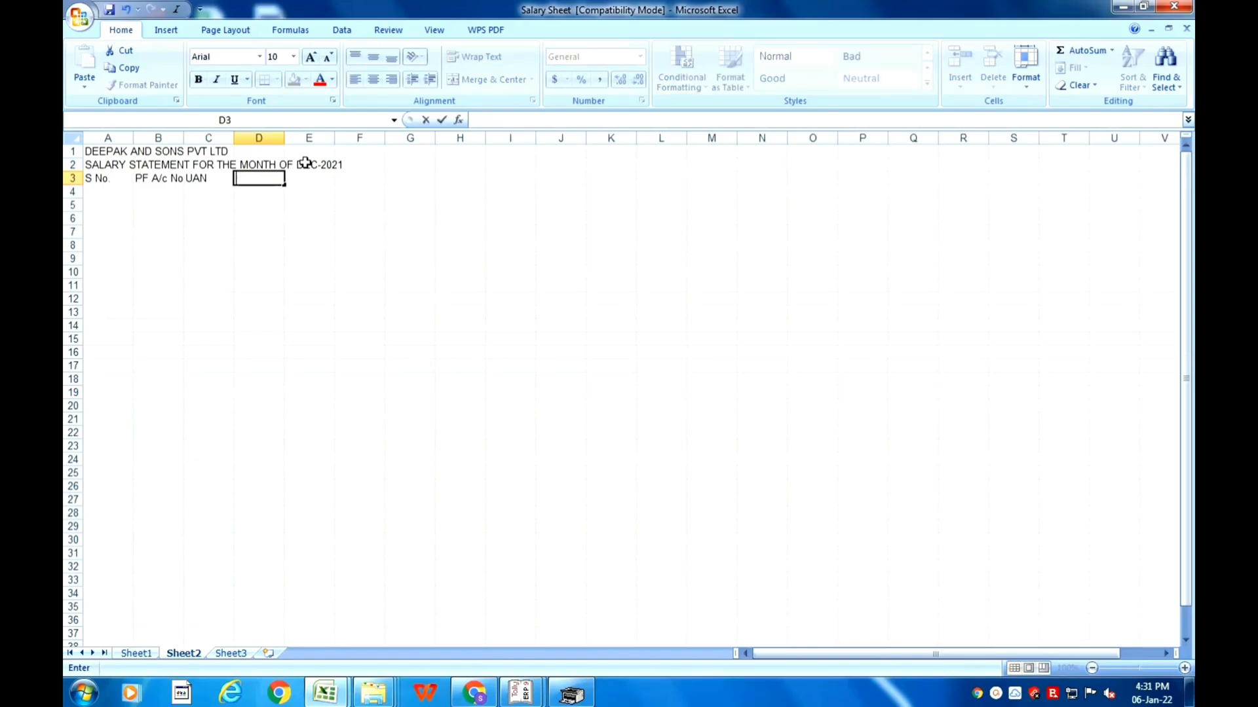
pyautogui.write('Name')
pyautogui.press('Tab')
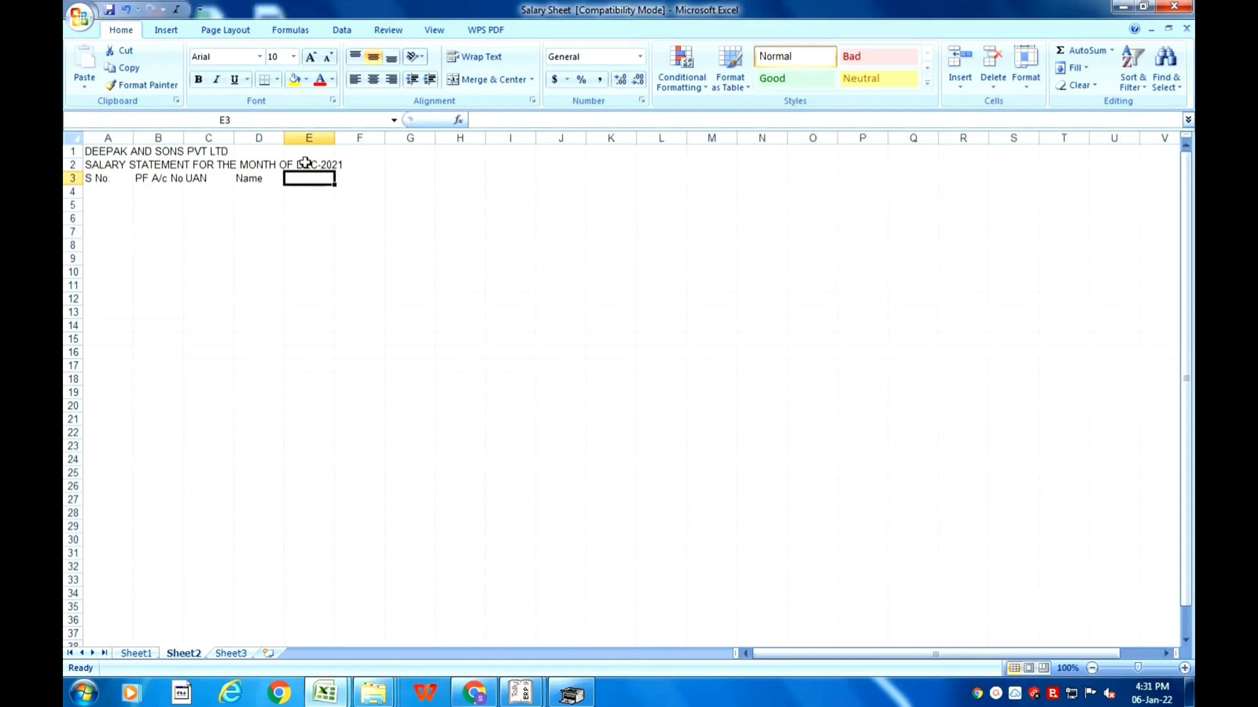
pyautogui.write('Basic')
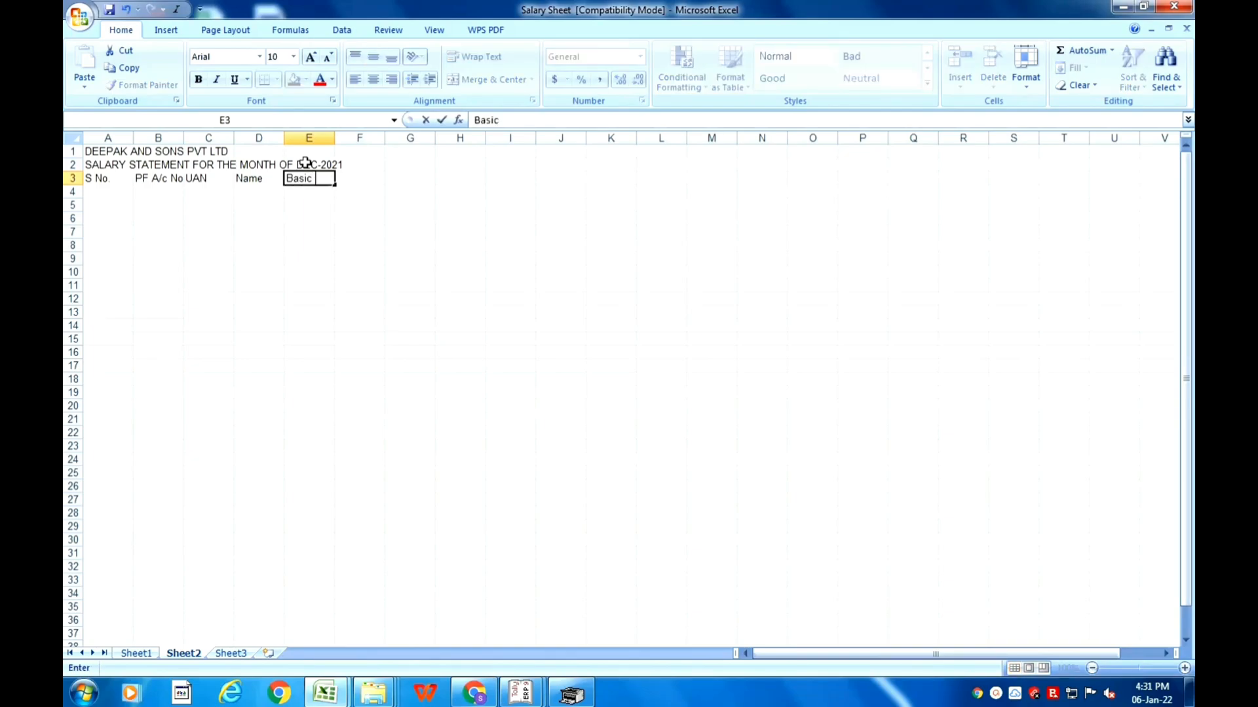
pyautogui.press('Tab')
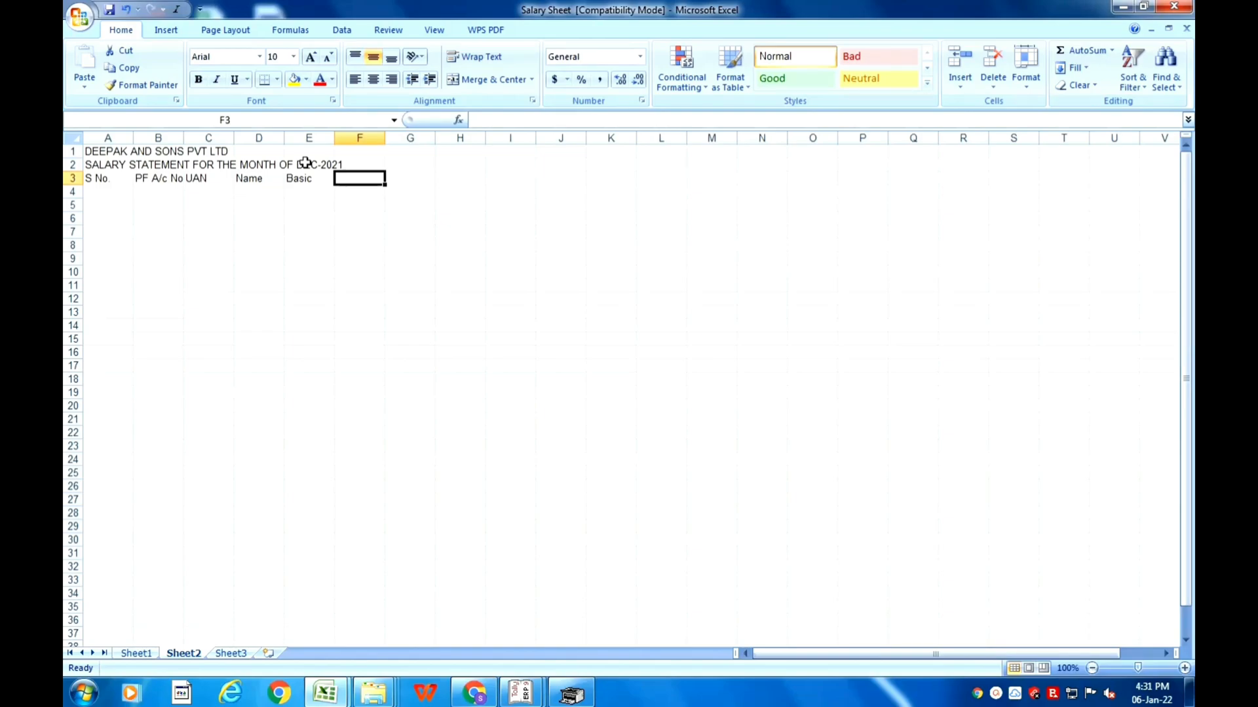
pyautogui.write('HRA')
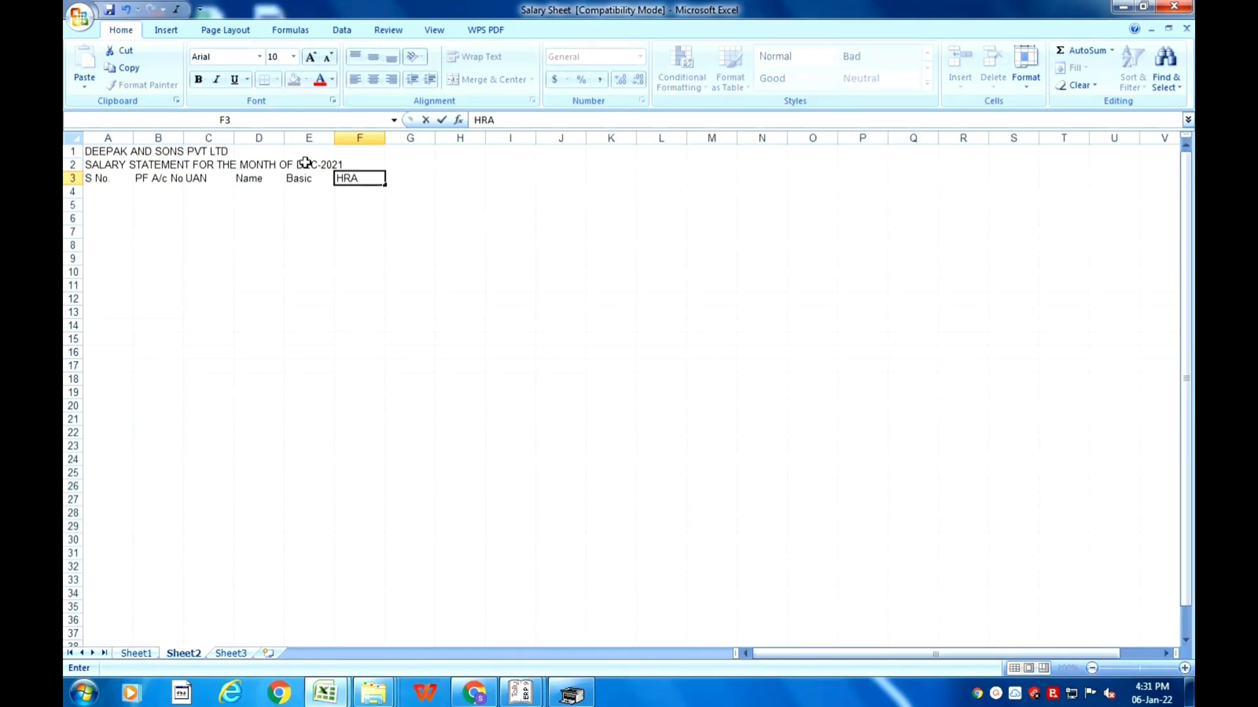
pyautogui.press('Tab')
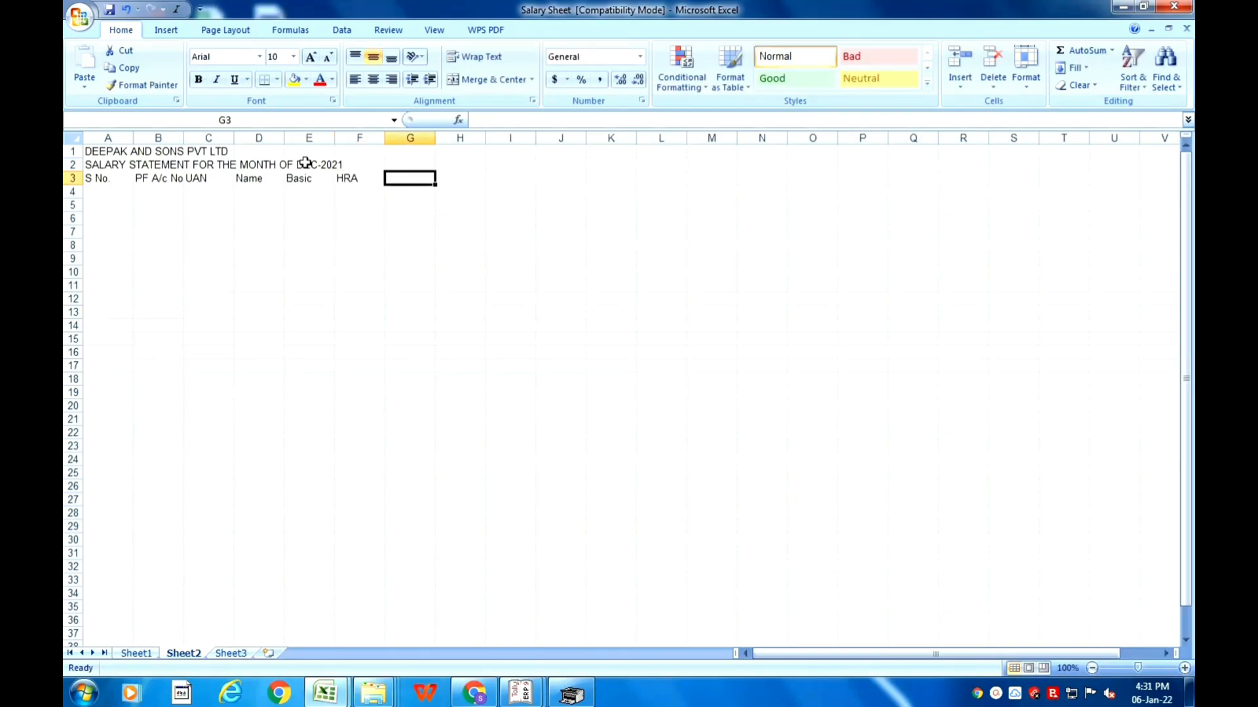
pyautogui.write('T')
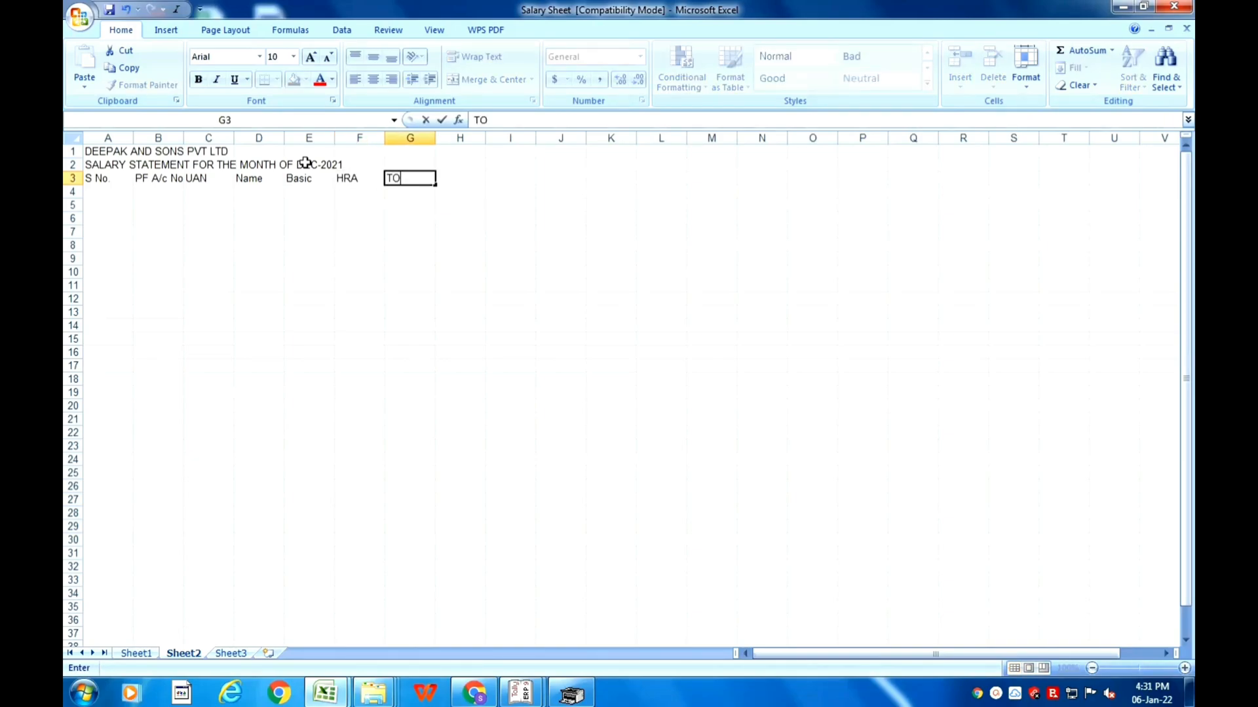
pyautogui.write('otal')
pyautogui.press('Tab')
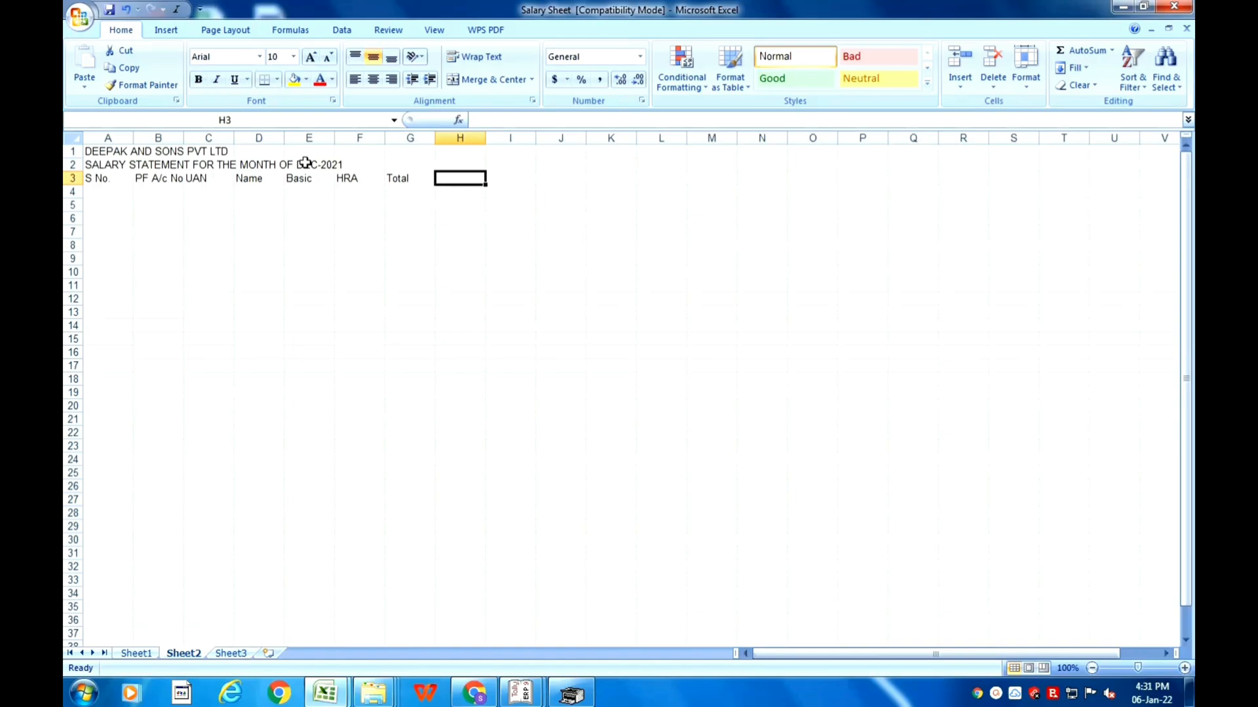
# Step: Add 'No of Days' in H3 and 'No of Days Absent' in I3
pyautogui.write('No of Days')
pyautogui.press('Tab')
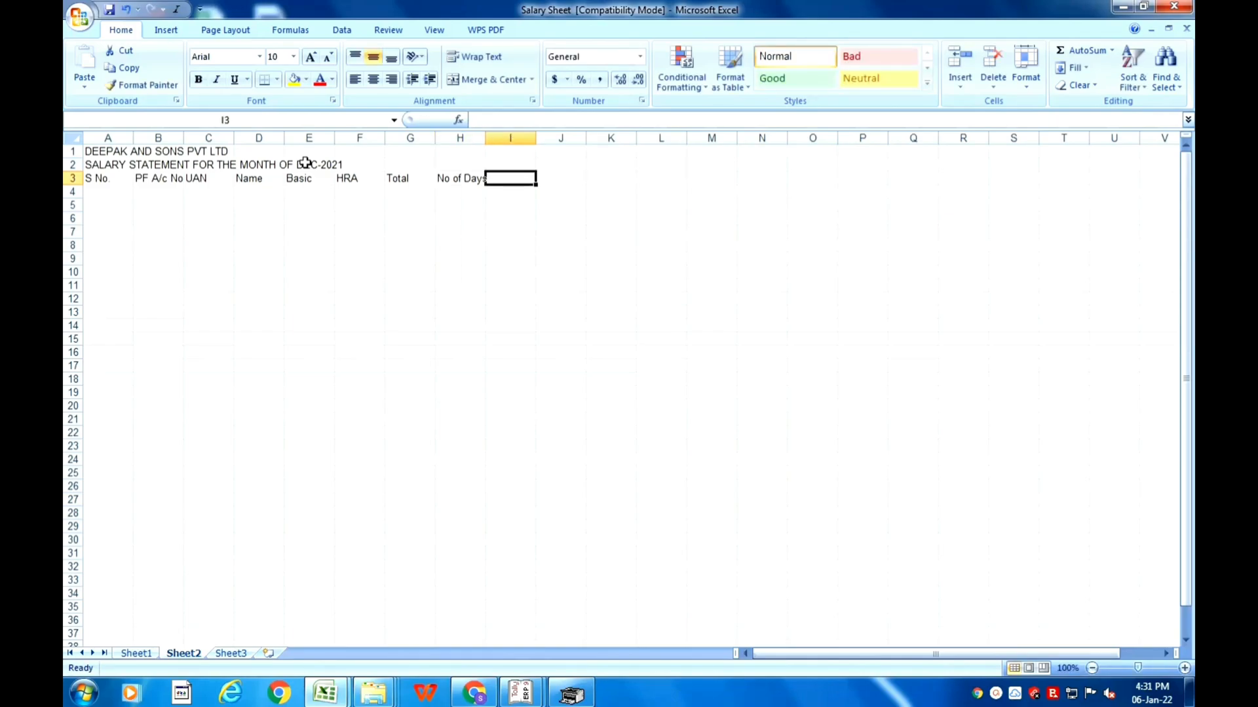
pyautogui.write('No')
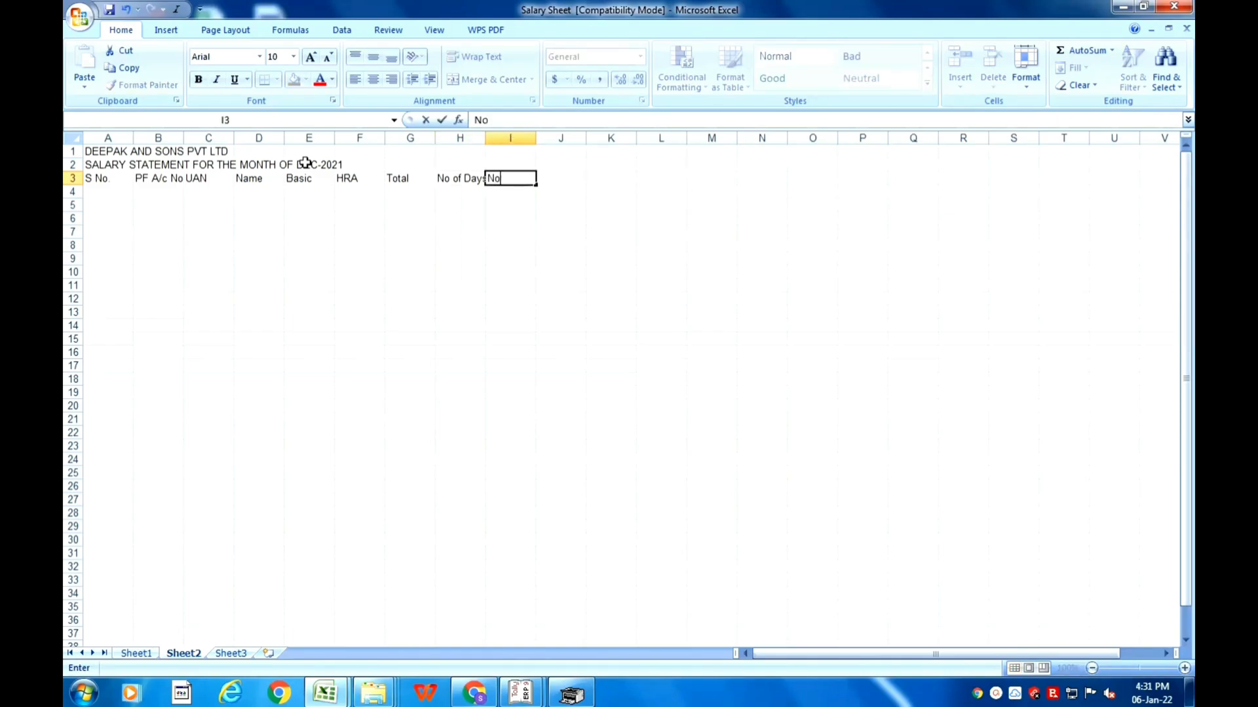
pyautogui.write(' of Days Absent')
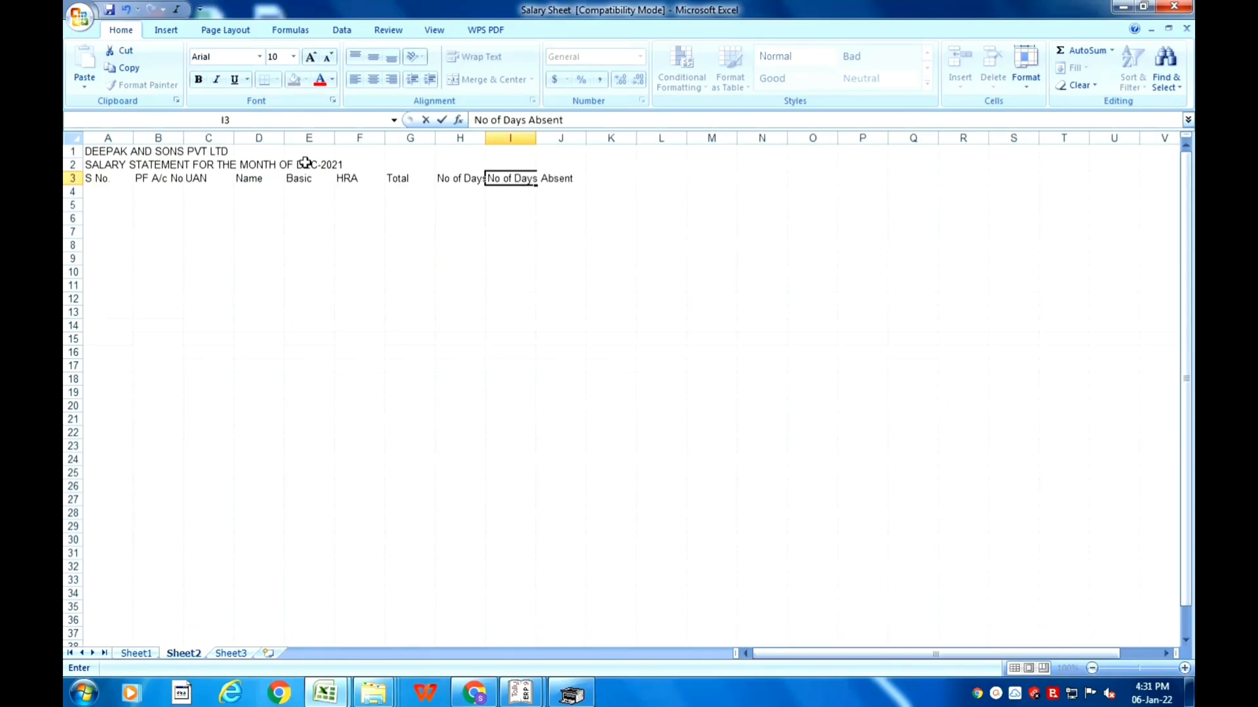
pyautogui.press('Tab')
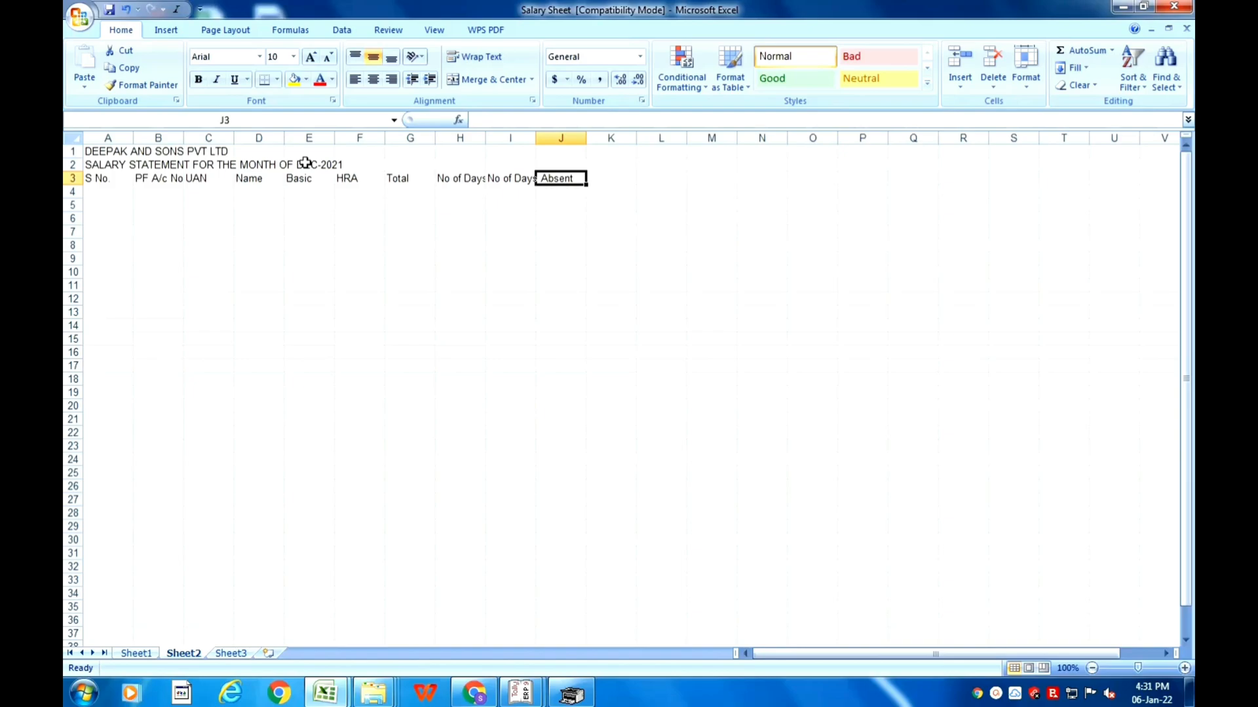
# Step: Enter the headings Earned Basic, Earned HRA, Gross Salary and P.F. 12% in J3:M3
pyautogui.write('Earned Basic')
pyautogui.press('Tab')
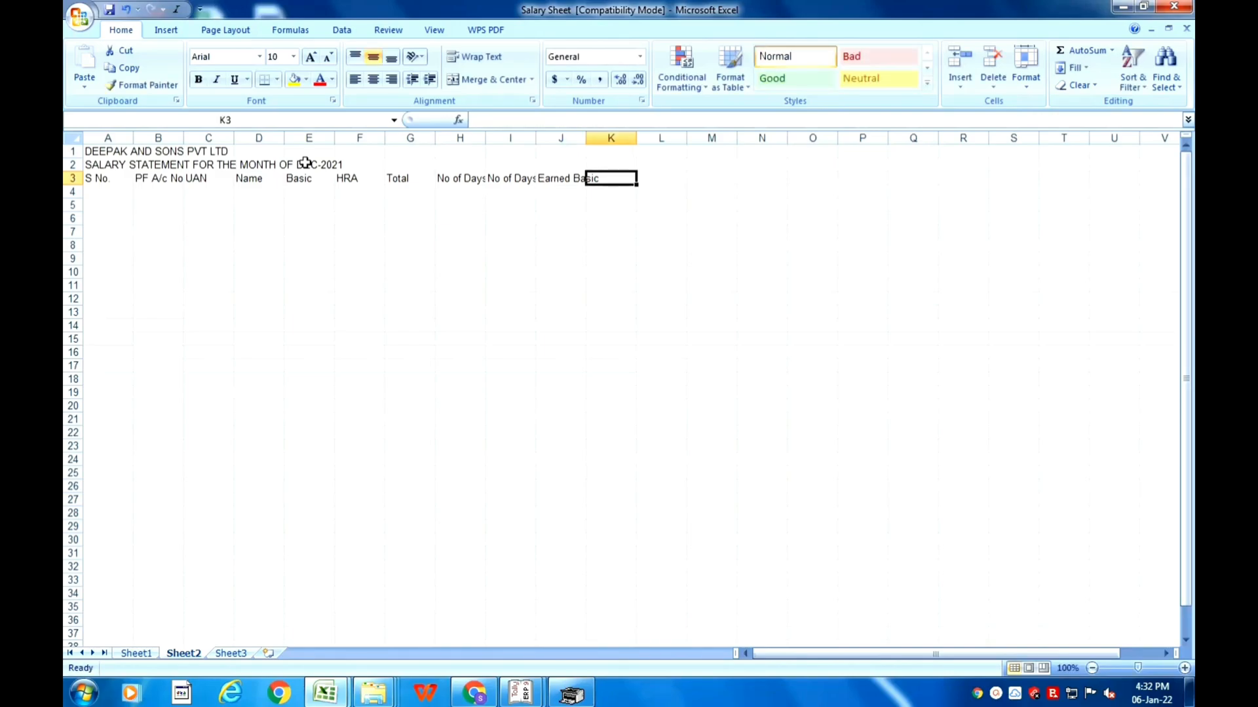
pyautogui.write('Earned HRA')
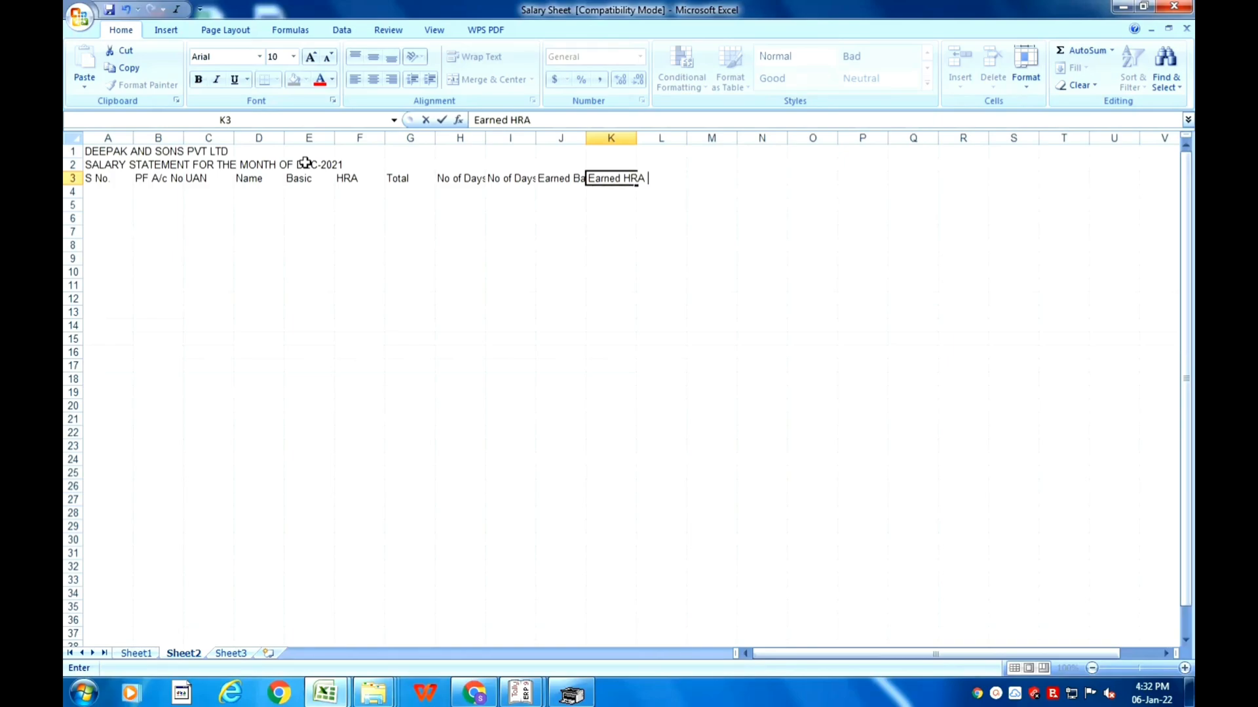
pyautogui.press('Tab')
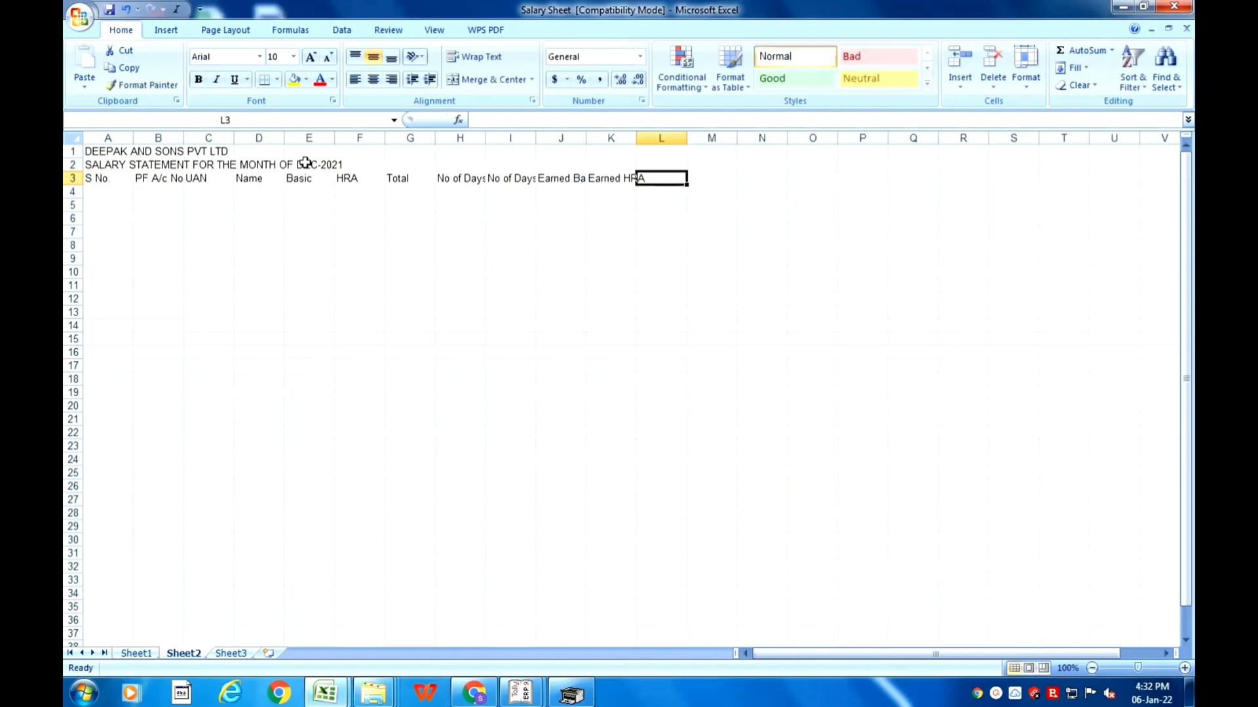
pyautogui.write('Gross Salary')
pyautogui.press('Tab')
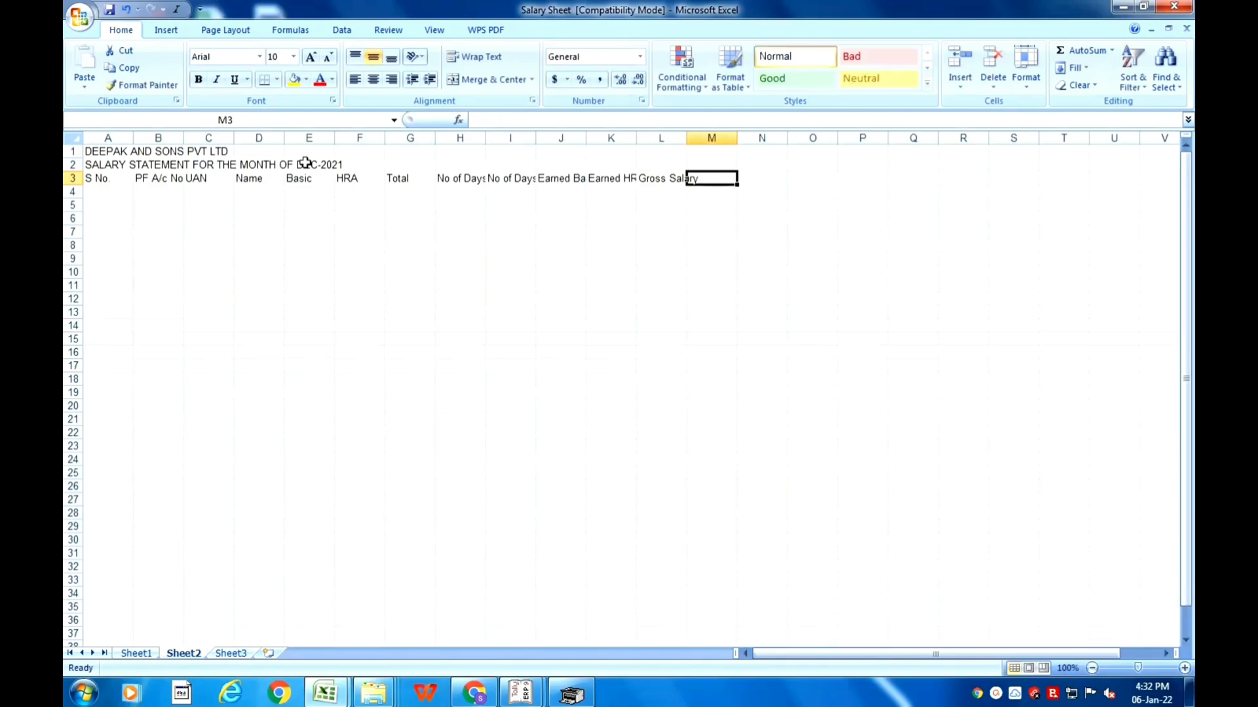
pyautogui.write('P.F.')
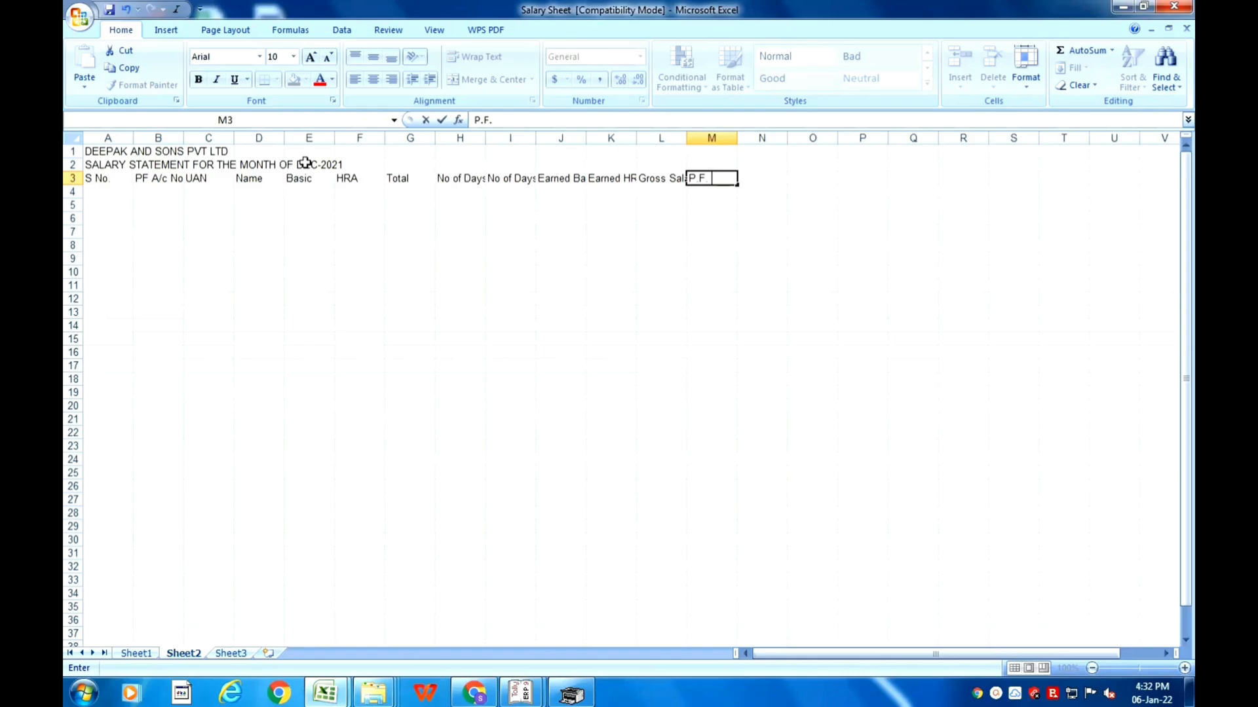
pyautogui.write(' 12%')
pyautogui.press('Tab')
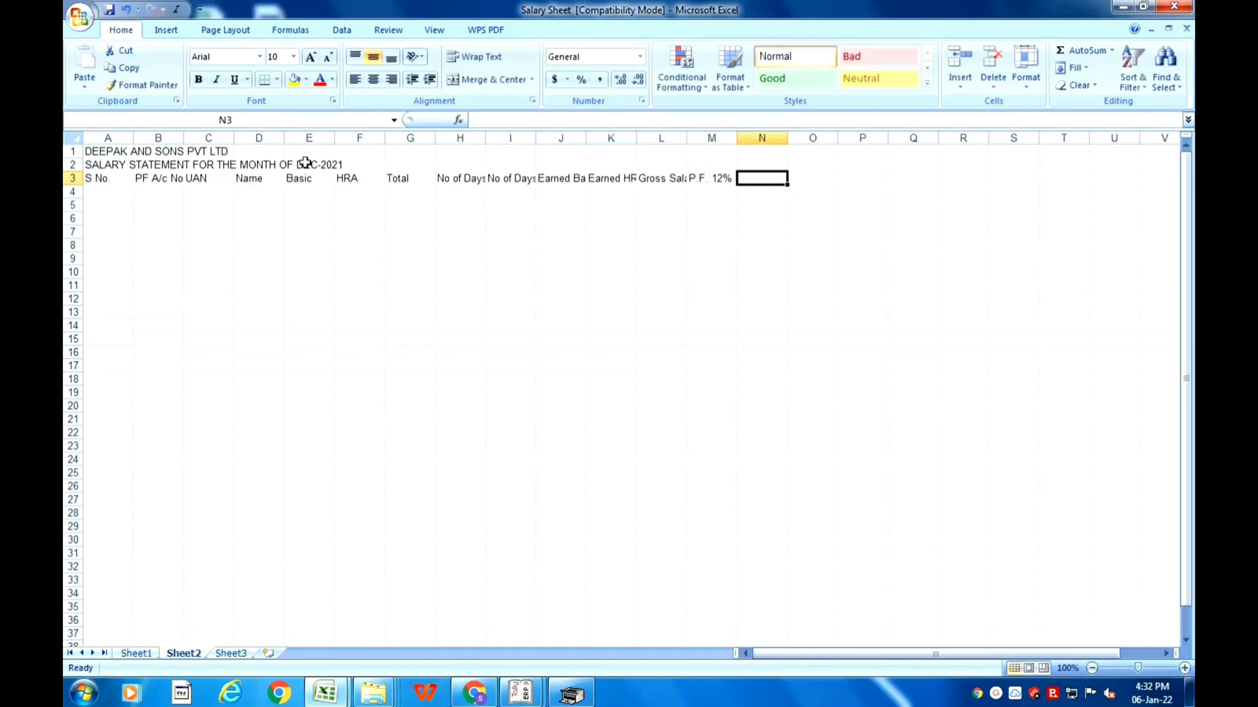
# Step: Enter the headings ESIC 0.75 %, Advance, Total Deduction and Net Payable in N3:Q3
pyautogui.write('Esi')
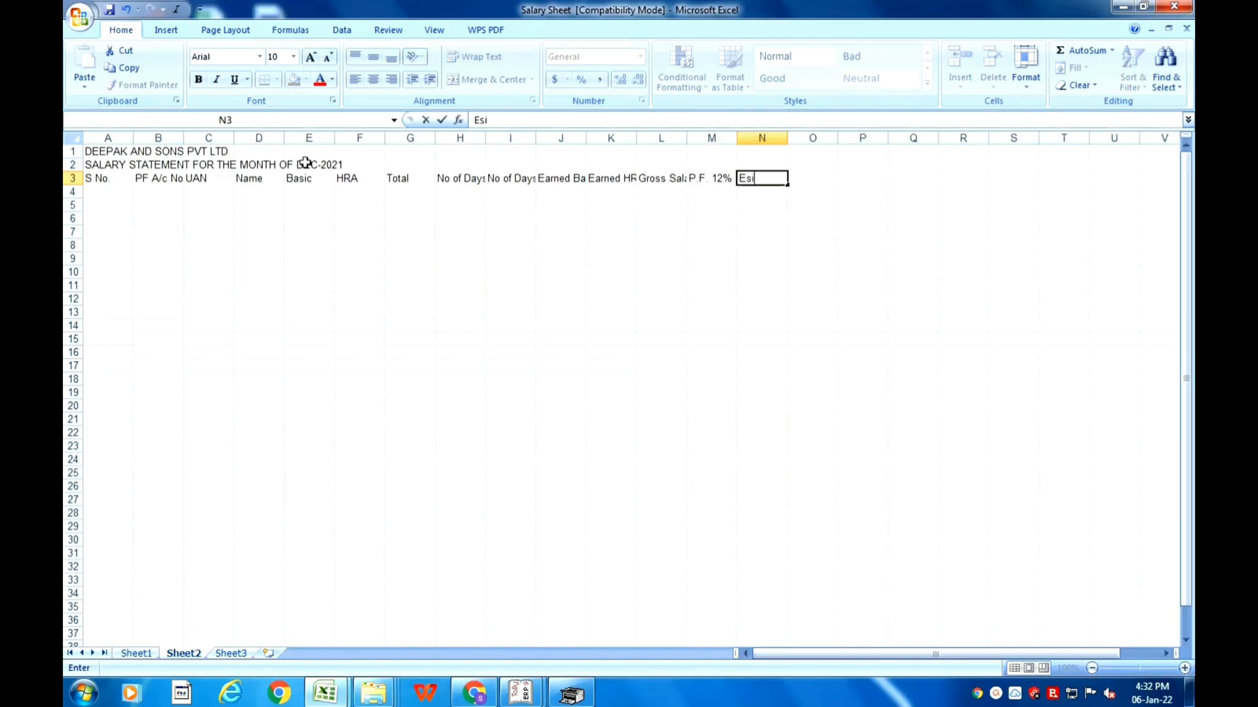
pyautogui.press('BackSpace')
pyautogui.press('BackSpace')
pyautogui.write('SIC 0.75 %')
pyautogui.press('Tab')
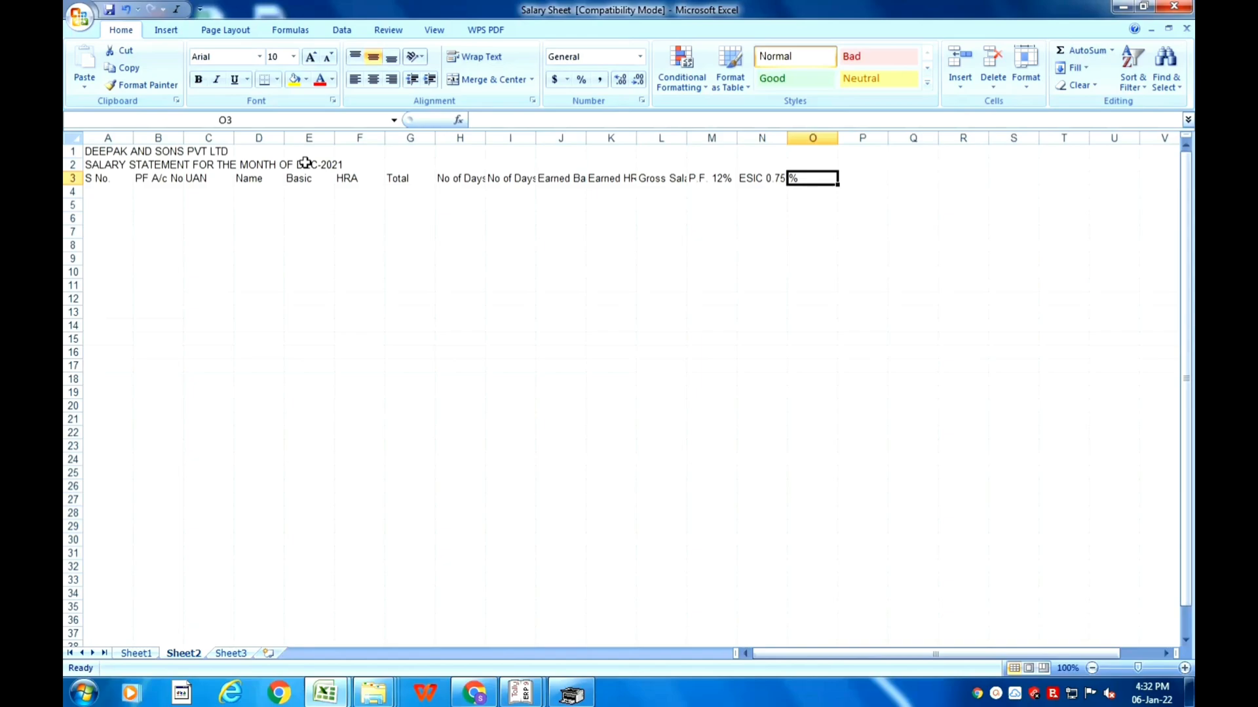
pyautogui.write('aDVAN')
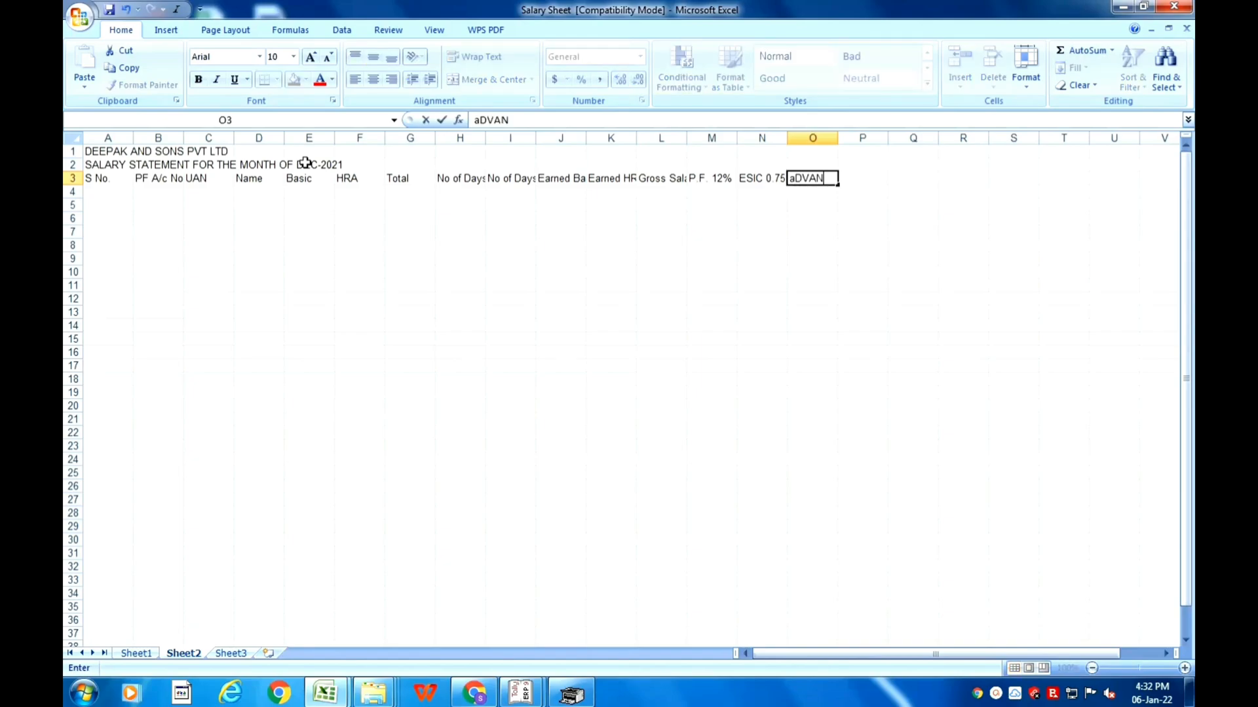
pyautogui.press('BackSpace')
pyautogui.press('BackSpace')
pyautogui.press('BackSpace')
pyautogui.press('BackSpace')
pyautogui.press('BackSpace')
pyautogui.press('BackSpace')
pyautogui.press('BackSpace')
pyautogui.write('Advance')
pyautogui.press('Tab')
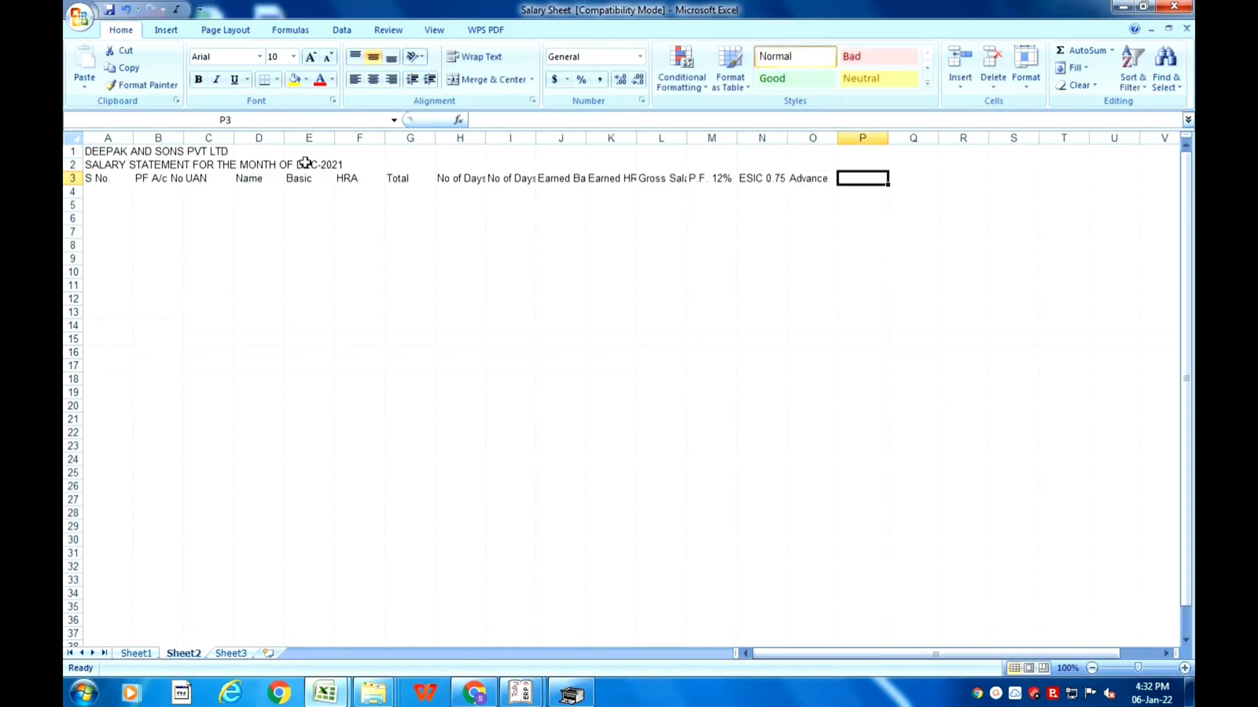
pyautogui.write('Total Dedu')
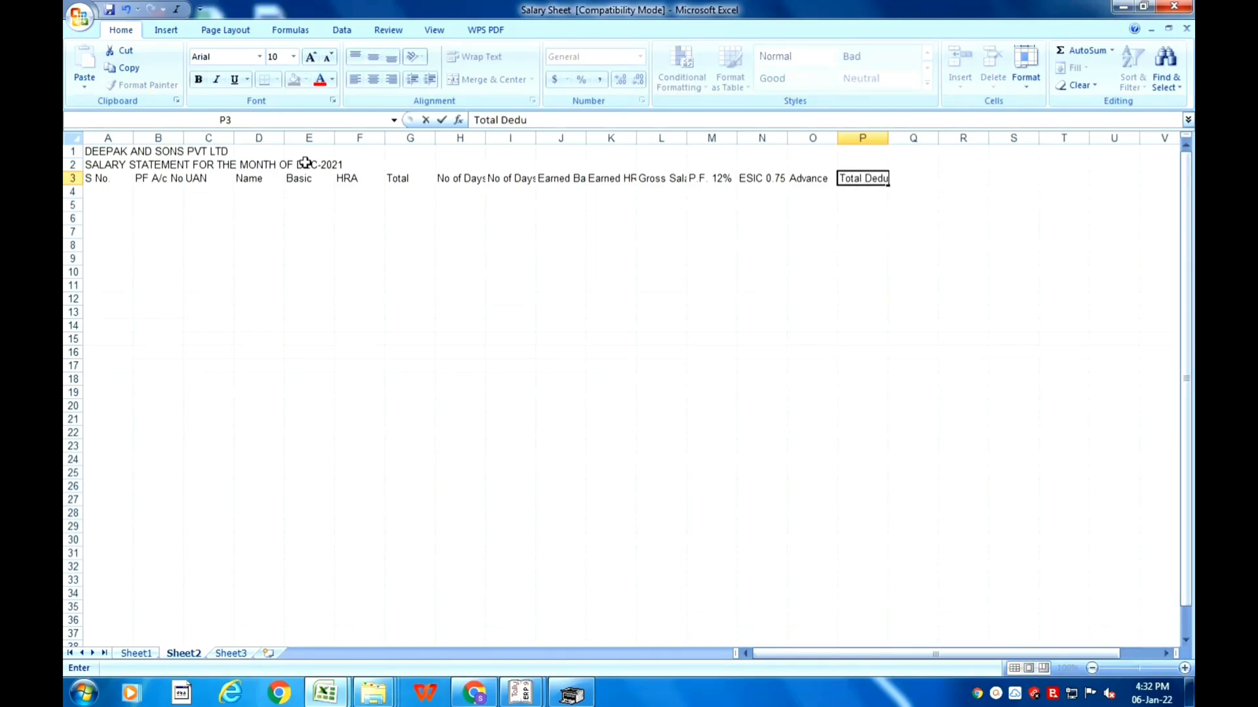
pyautogui.write('ction')
pyautogui.press('Tab')
pyautogui.write('Net')
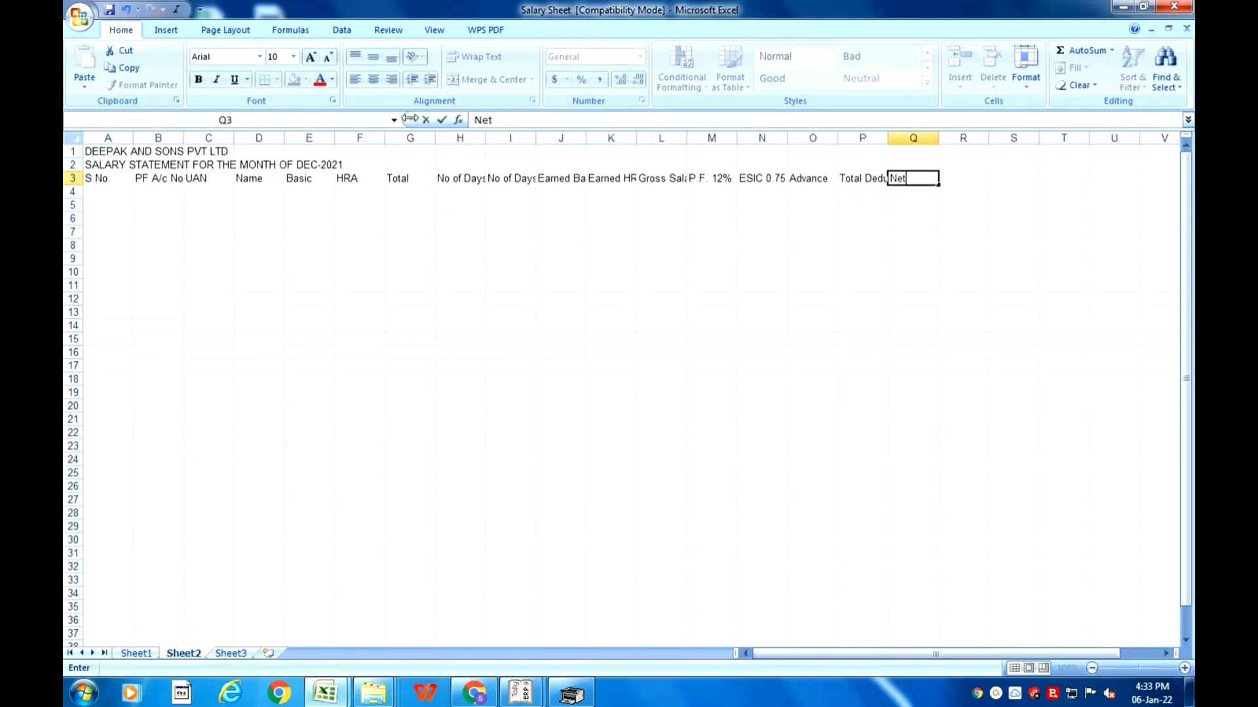
pyautogui.write(' Payable')
pyautogui.press('Return')
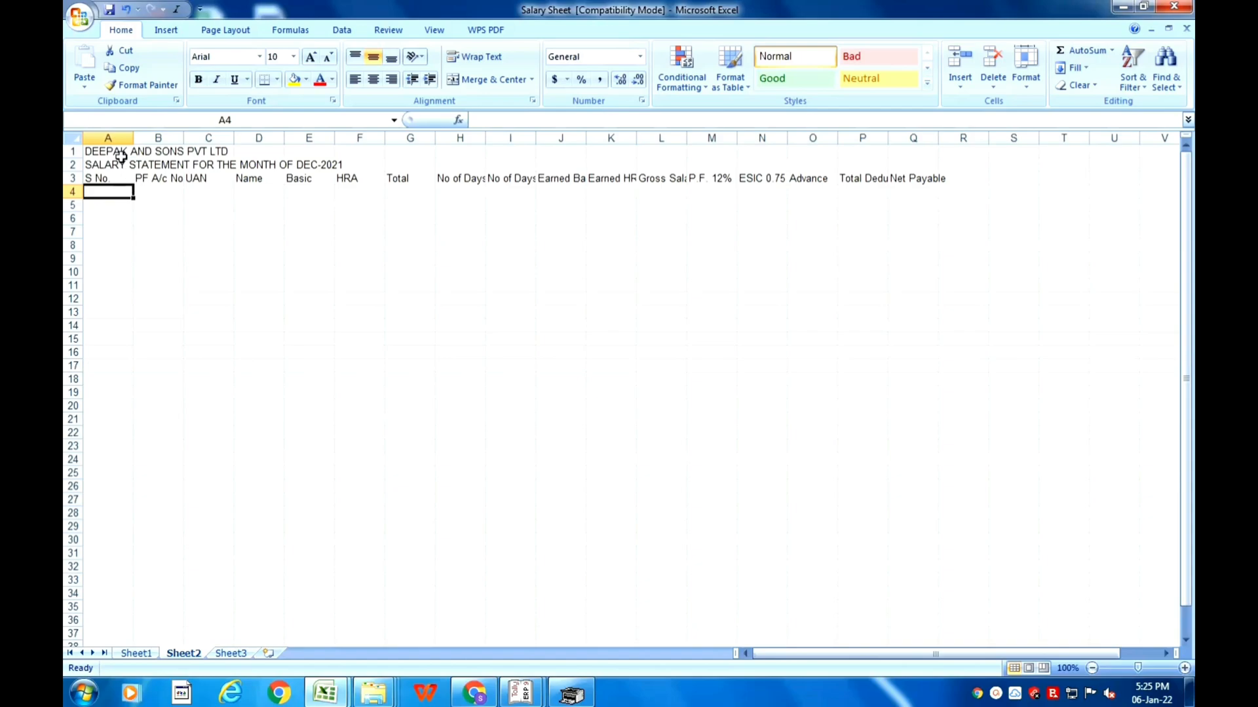
pyautogui.moveTo(98, 150); pyautogui.dragTo(897, 157)
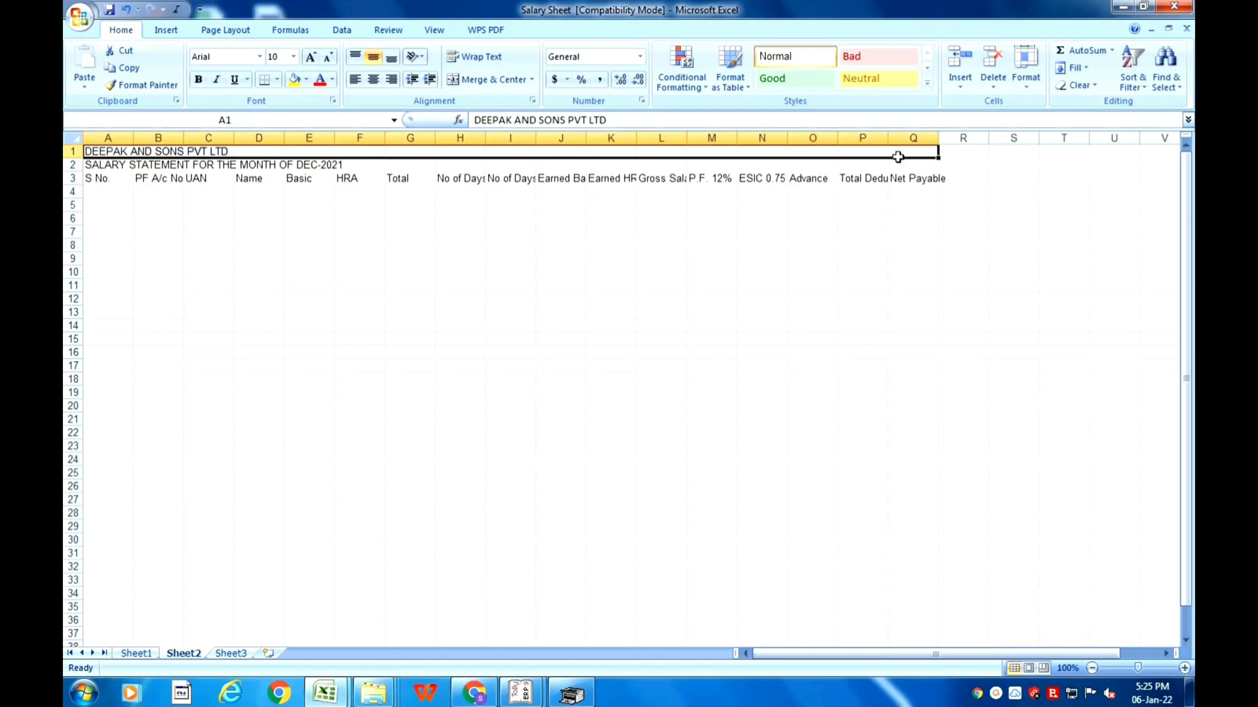
pyautogui.click(373, 312)
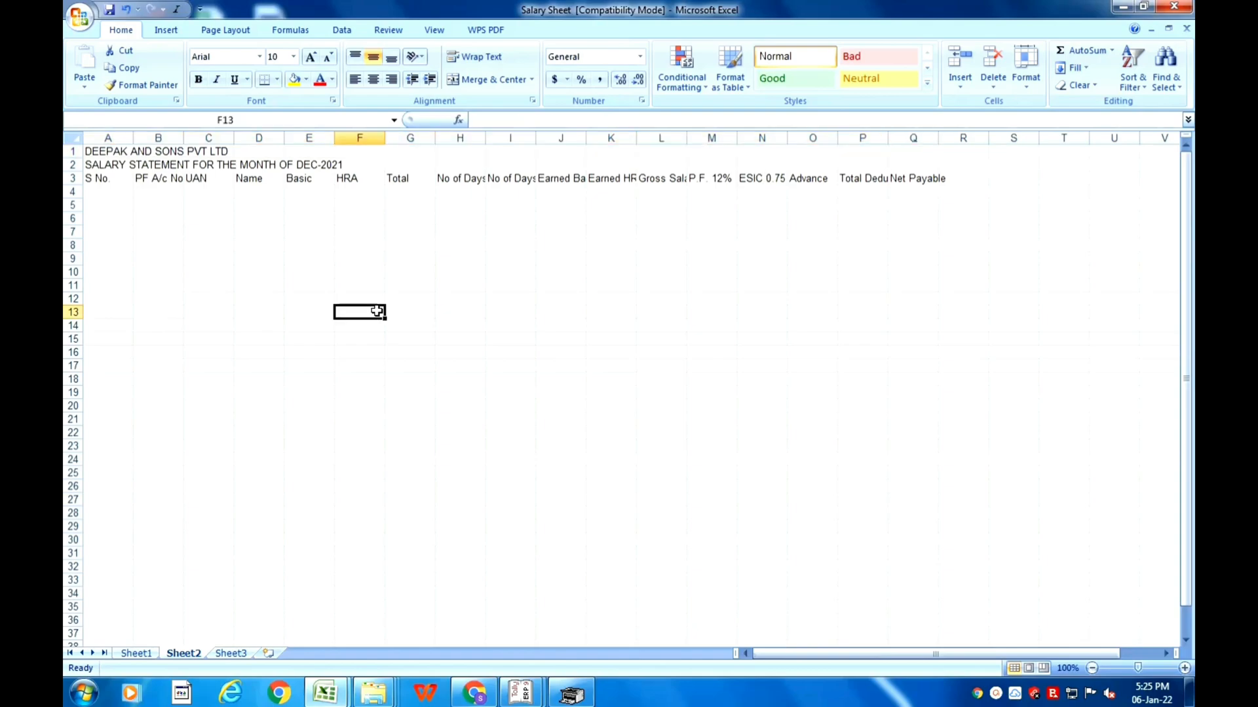
pyautogui.click(126, 191)
pyautogui.click(168, 191)
pyautogui.click(202, 203)
pyautogui.click(278, 201)
pyautogui.click(295, 176)
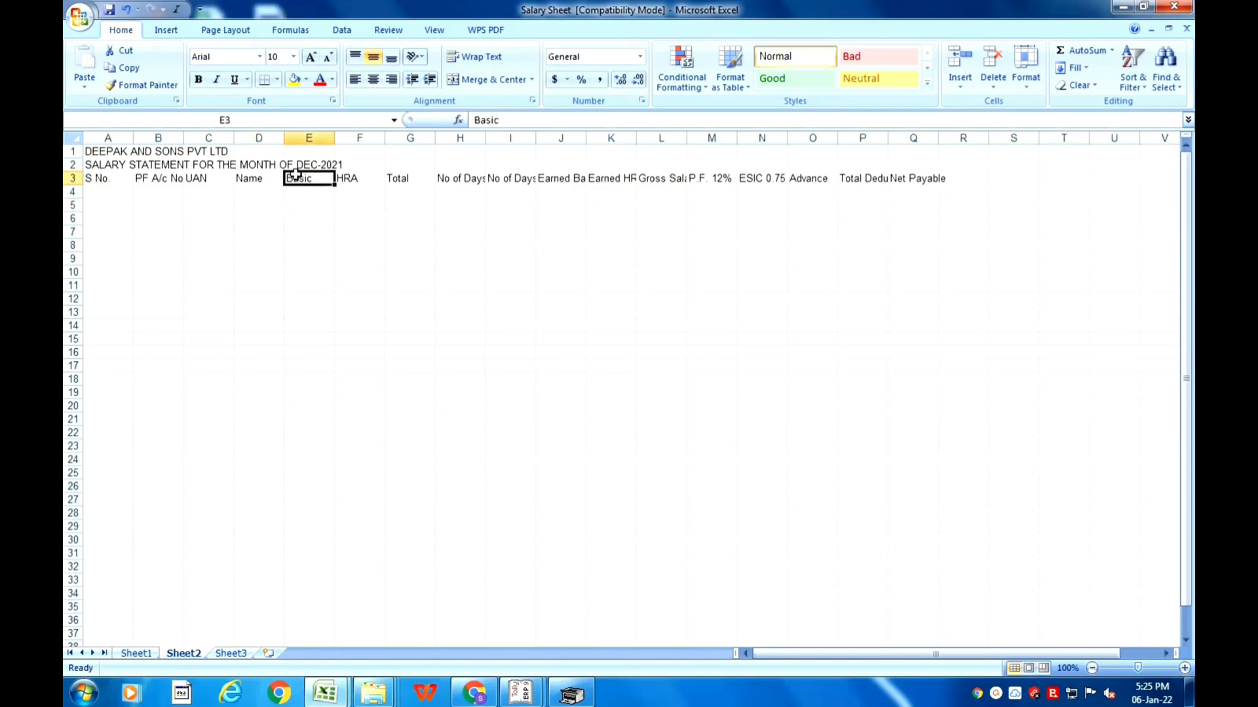
pyautogui.press('Left')
pyautogui.press('Left')
pyautogui.press('Left')
pyautogui.press('Left')
pyautogui.press('Right')
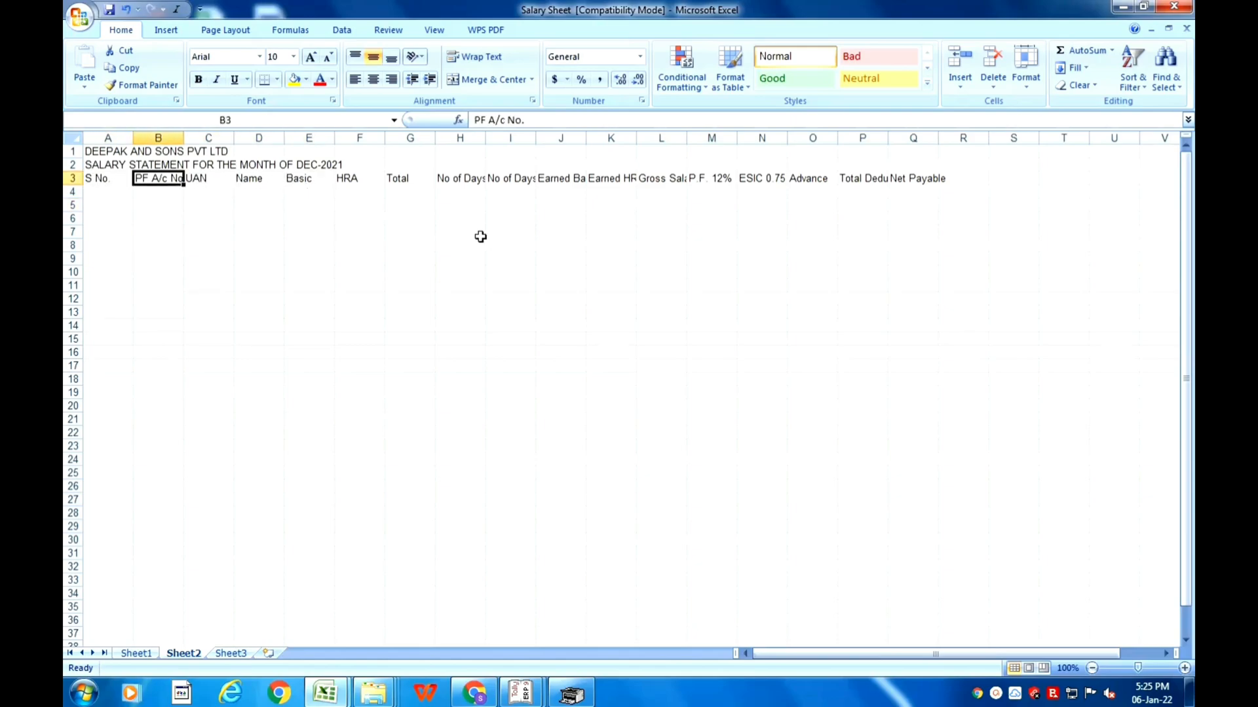
pyautogui.press('Right')
pyautogui.press('Right')
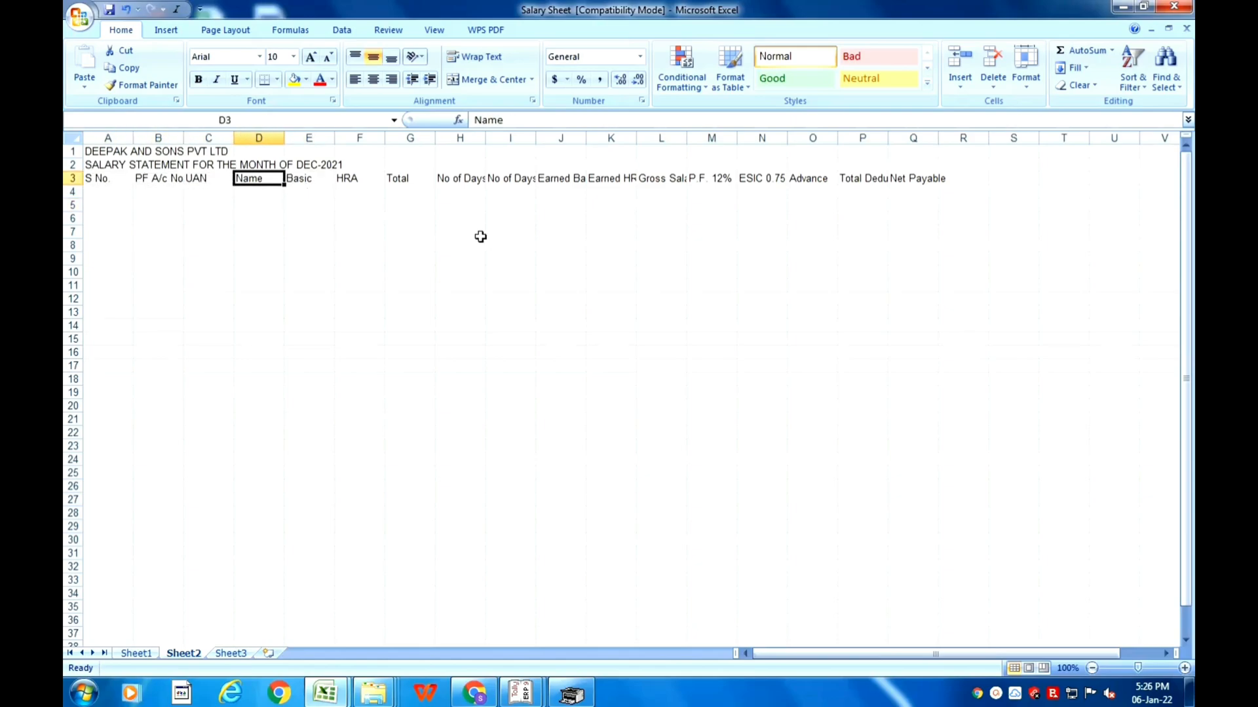
pyautogui.press('Right')
pyautogui.press('Right')
pyautogui.press('Right')
pyautogui.press('Right')
pyautogui.press('Right')
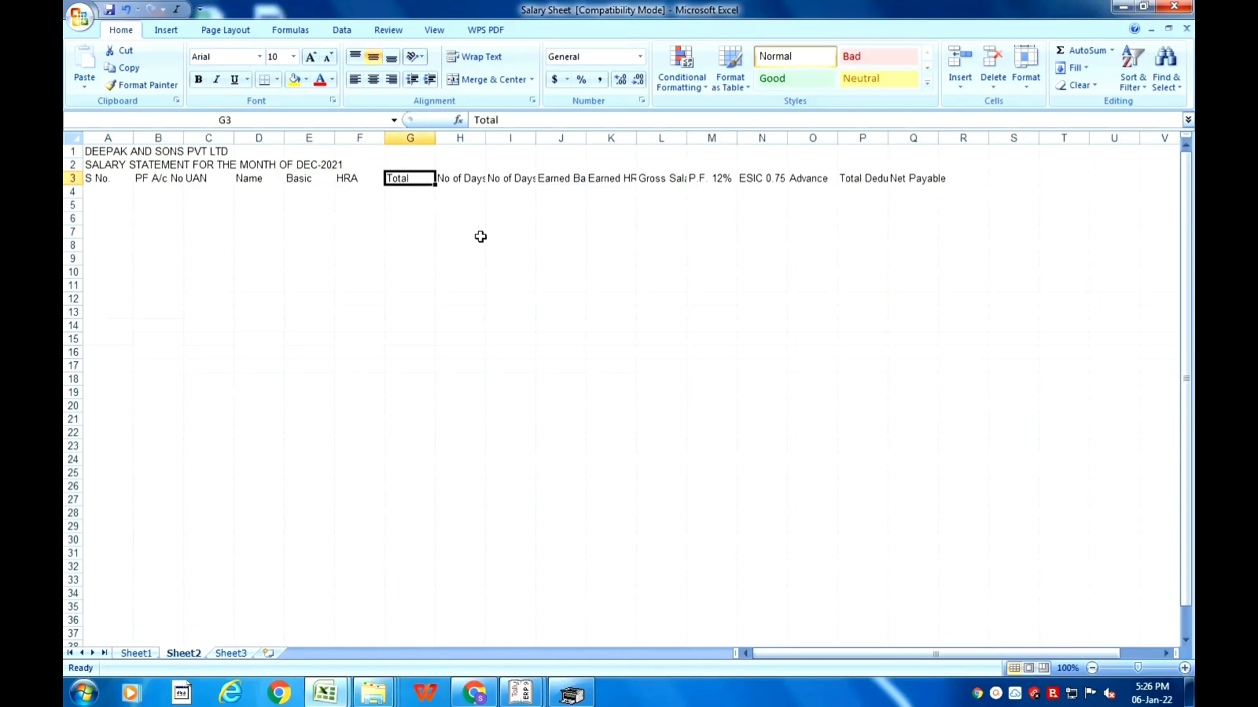
pyautogui.press('Right')
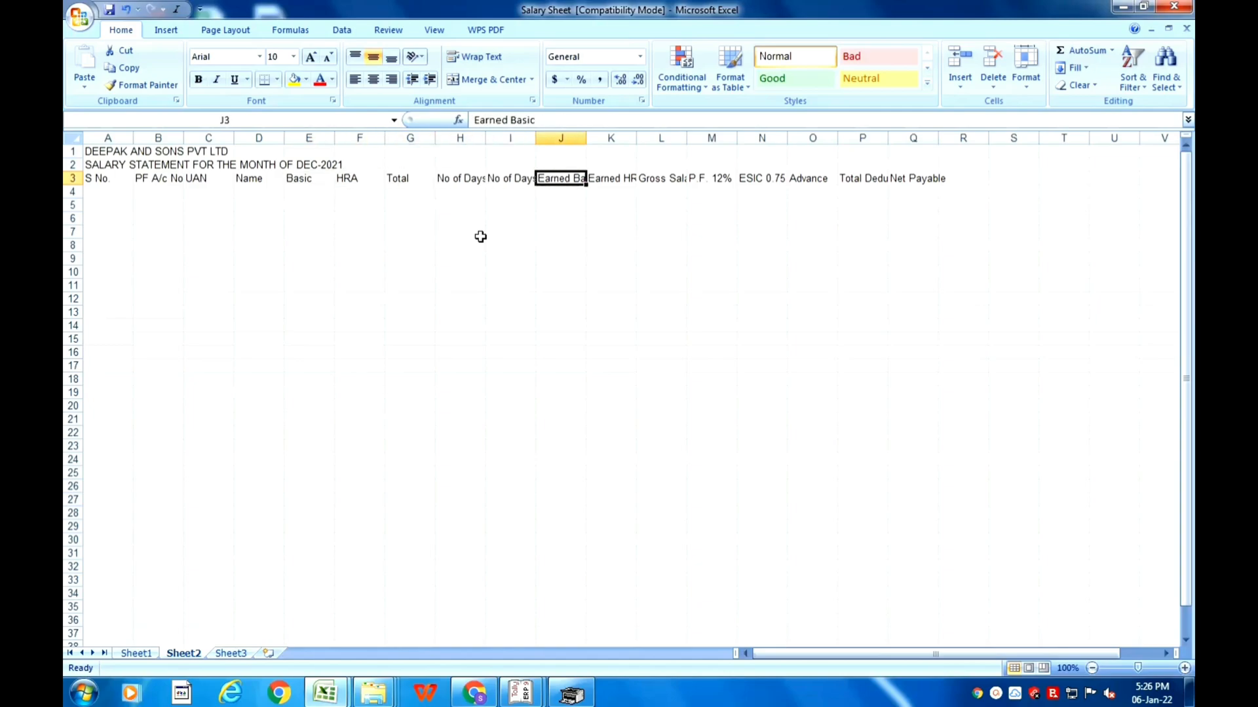
pyautogui.press('Right')
pyautogui.press('Right')
pyautogui.press('Right')
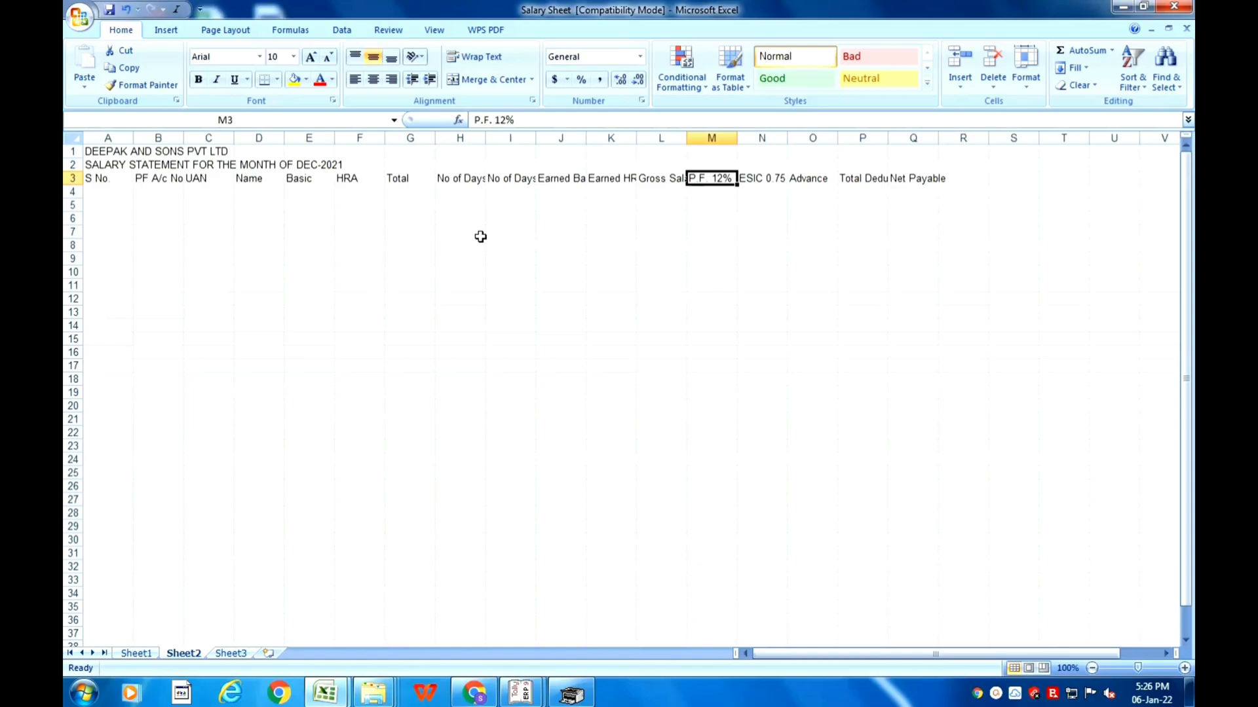
pyautogui.press('Right')
pyautogui.press('Right')
pyautogui.press('Right')
pyautogui.press('Right')
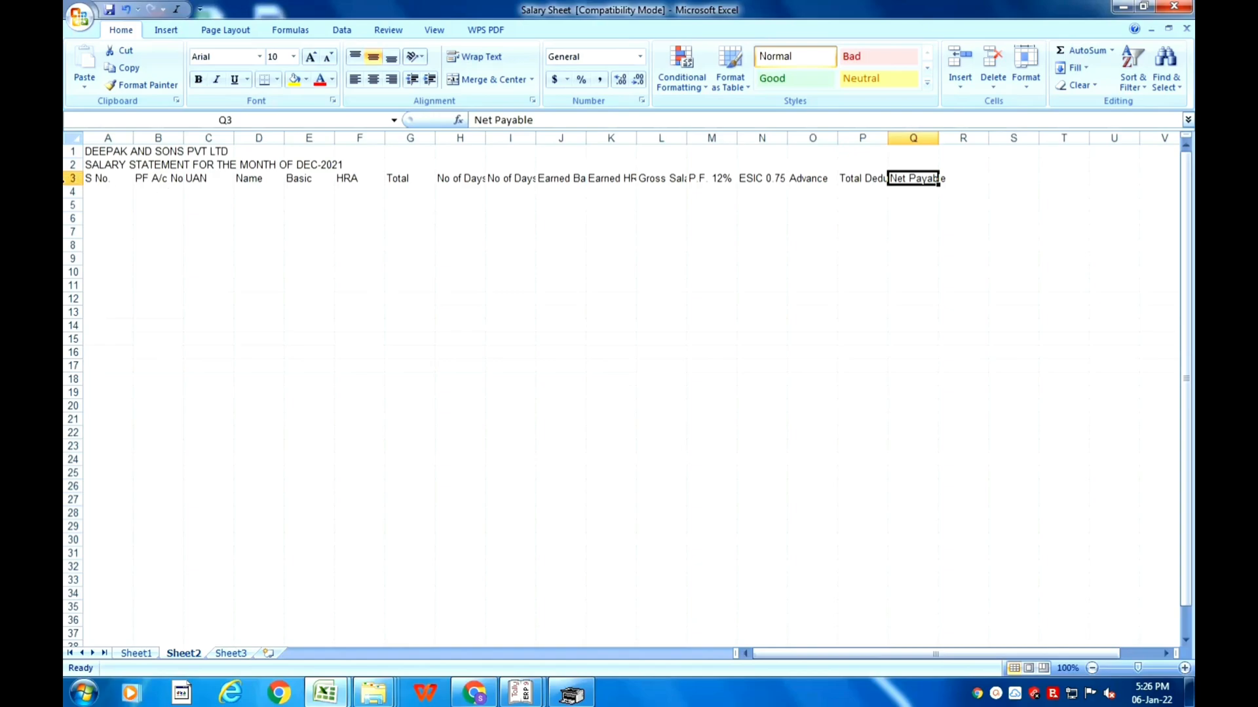
# Step: Insert a blank row above the header row
pyautogui.click(71, 178)
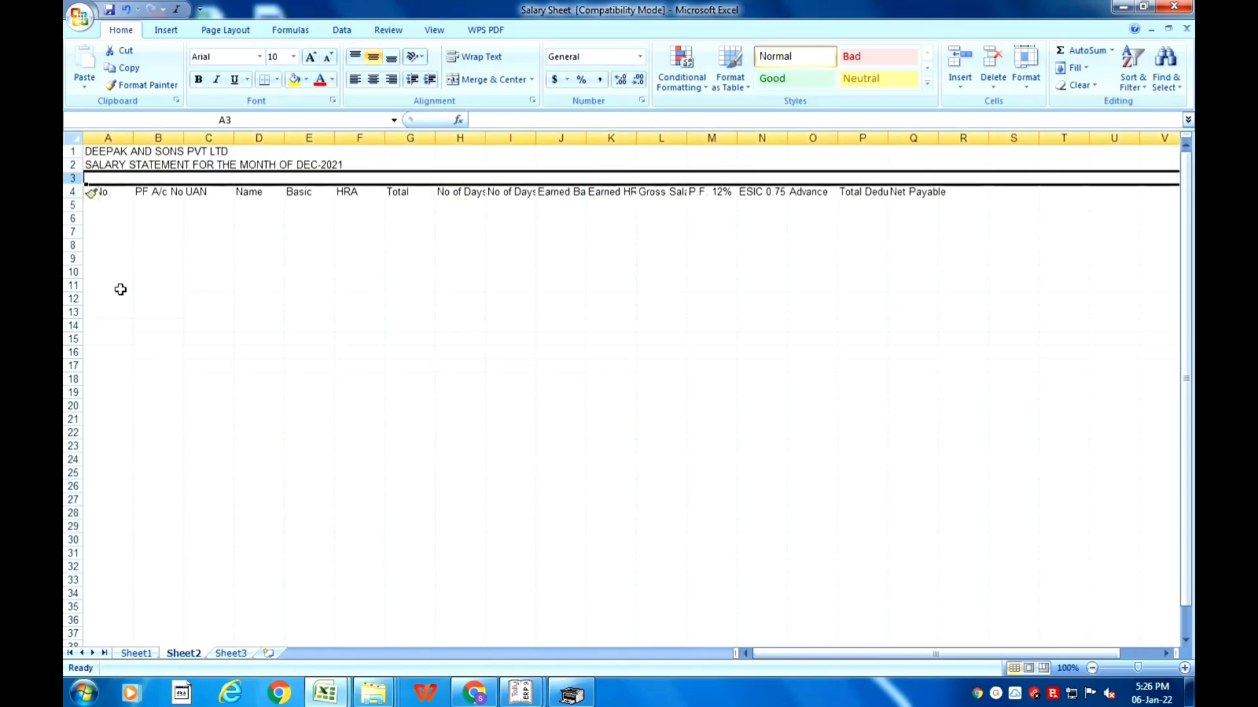
pyautogui.hotkey('ctrl', 'shift', '+')
pyautogui.click(123, 256)
pyautogui.click(110, 179)
# Step: Fill the new row 3 with column numbers 1 to 17 using a 1, 2 series
pyautogui.write('1')
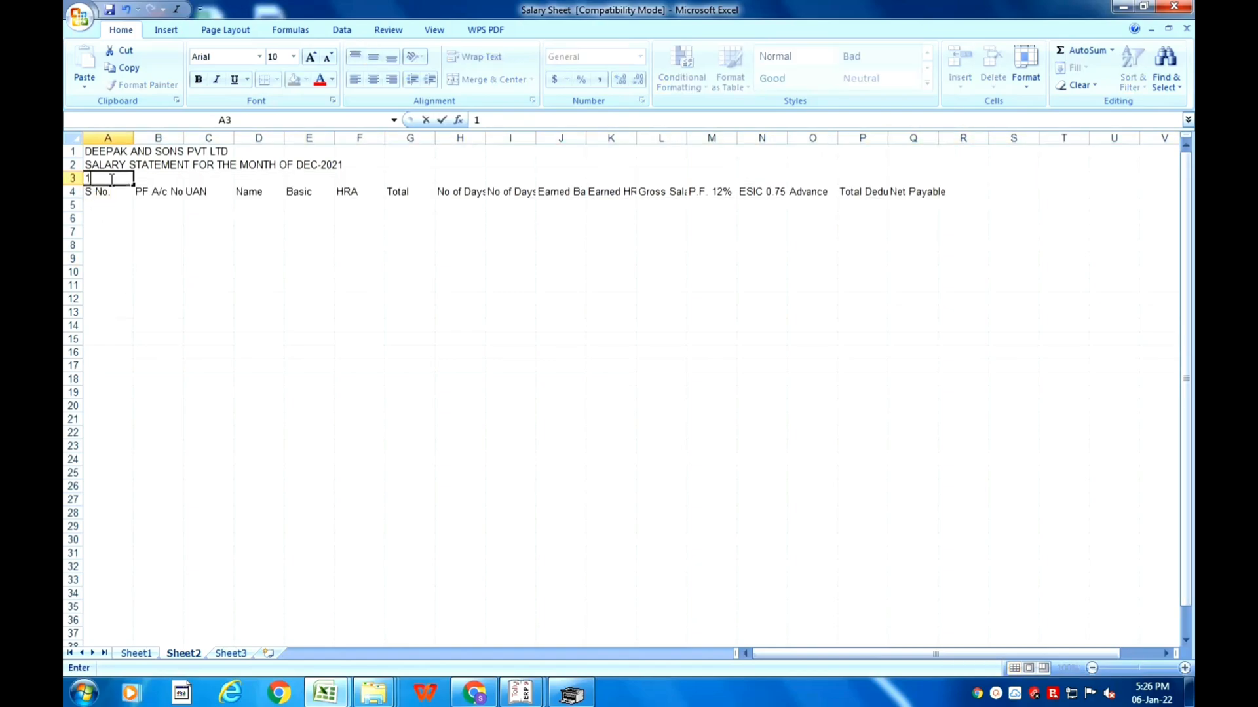
pyautogui.press('Right')
pyautogui.write('2')
pyautogui.press('Right')
pyautogui.press('Left')
pyautogui.press('Left')
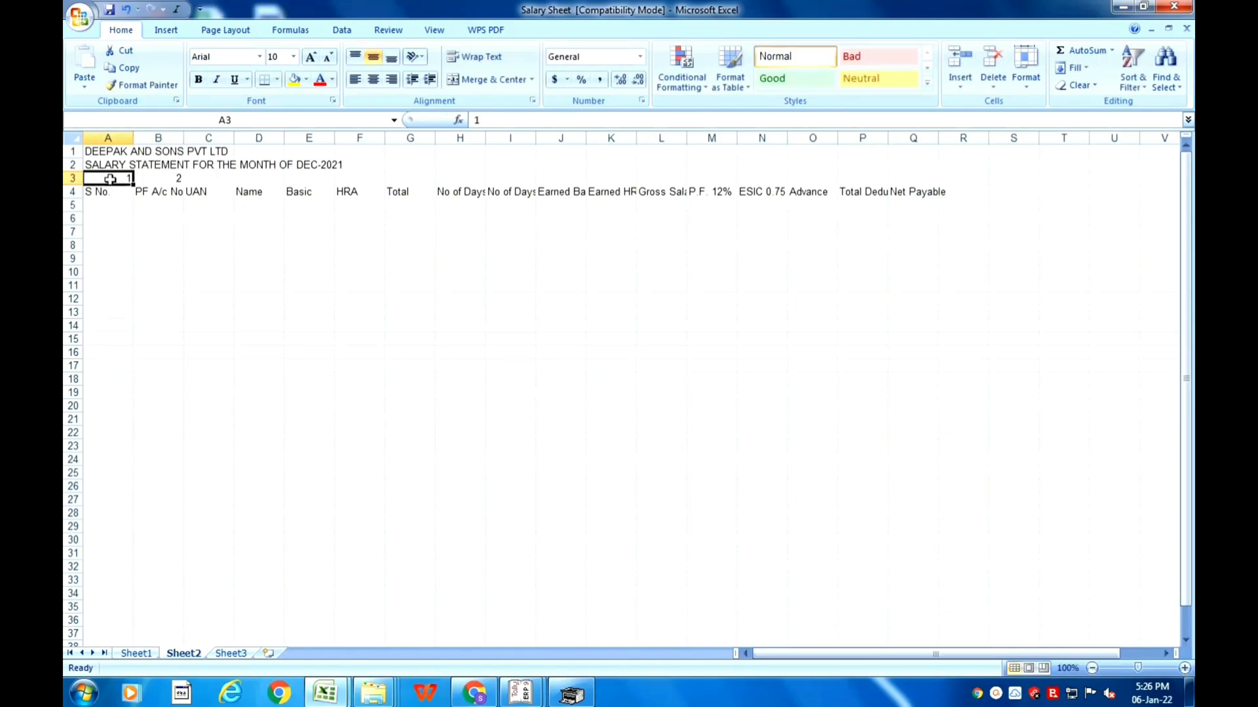
pyautogui.hotkey('shift', 'Right')
pyautogui.moveTo(184, 184); pyautogui.dragTo(926, 176)
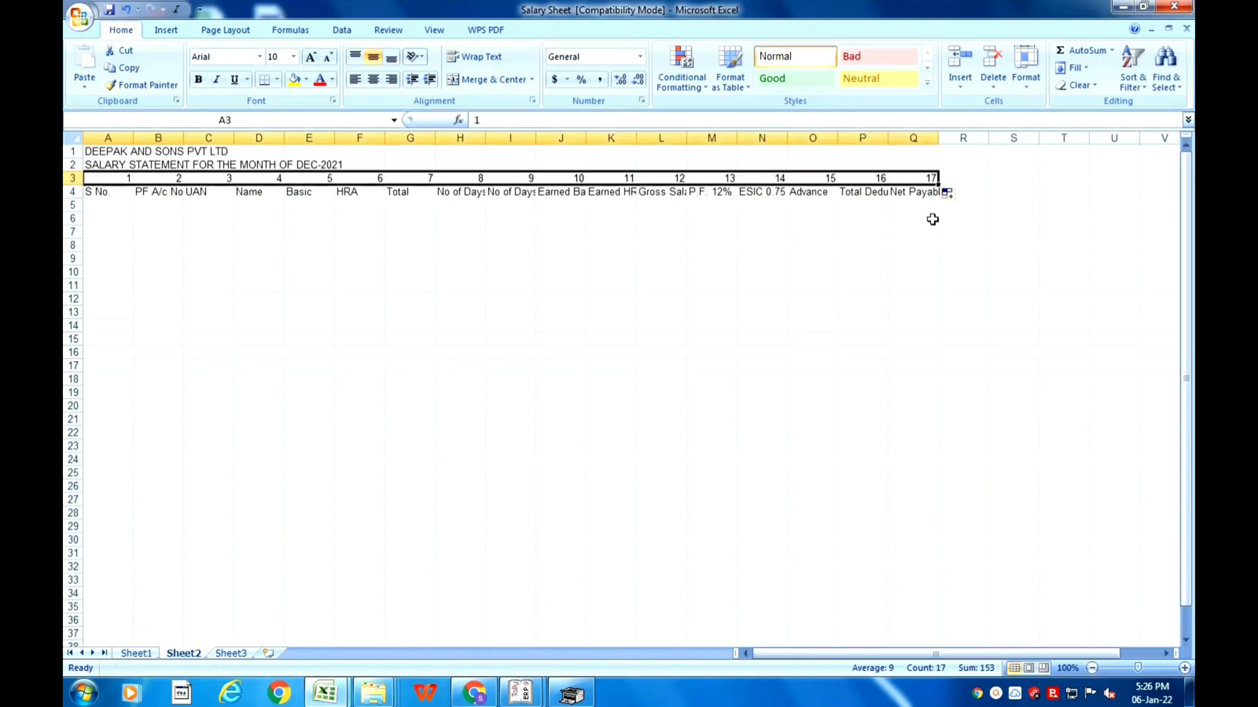
pyautogui.click(783, 244)
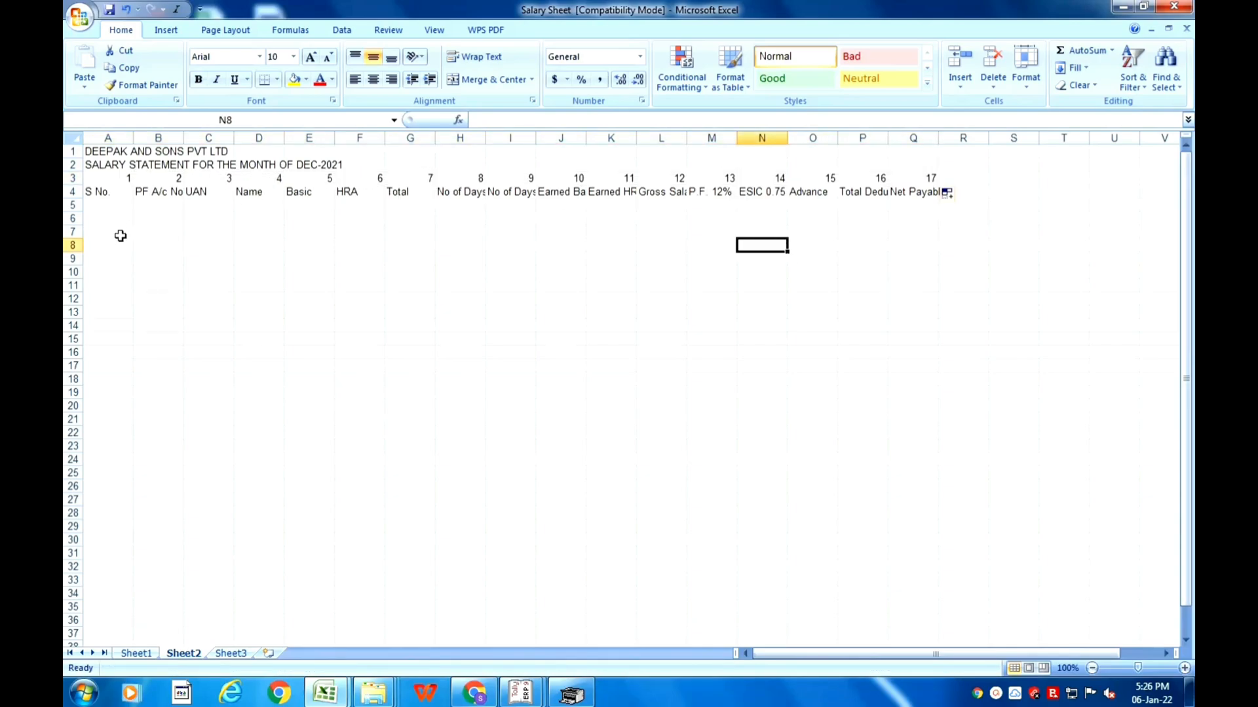
pyautogui.click(150, 191)
pyautogui.click(123, 197)
pyautogui.press('Return')
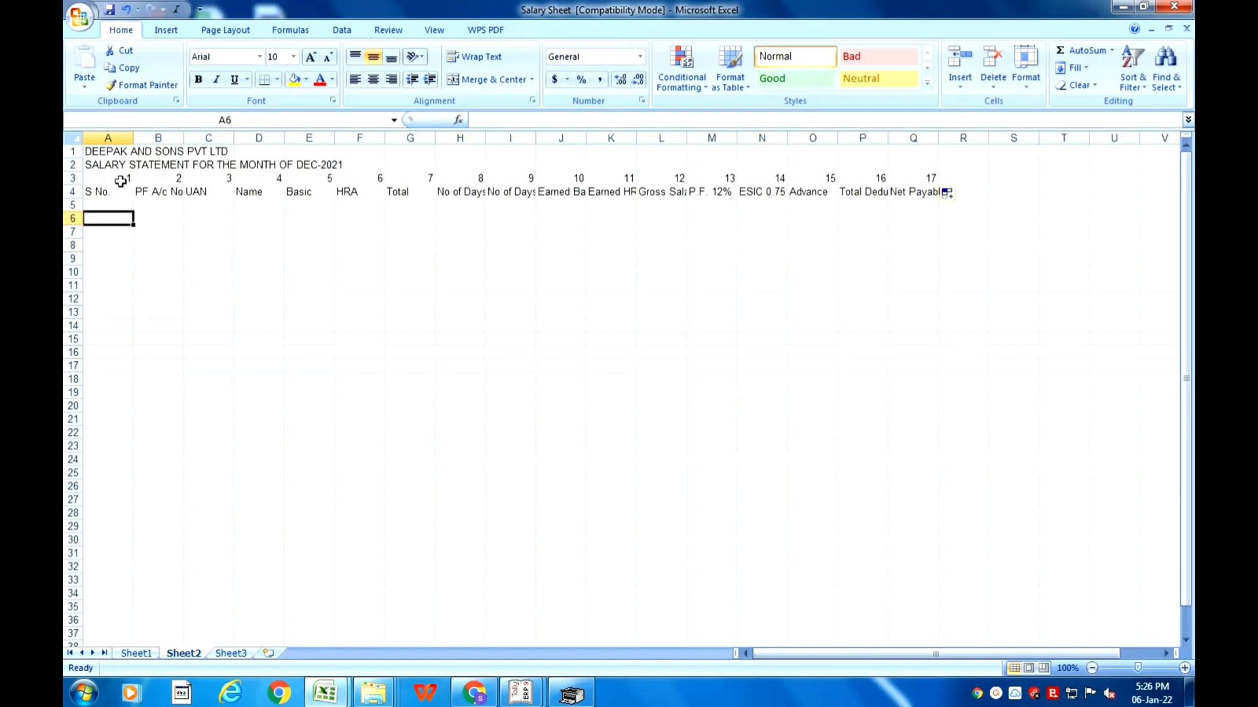
# Step: Merge and center A1:Q1, making the company name bold at size 18
pyautogui.moveTo(114, 152); pyautogui.dragTo(905, 156)
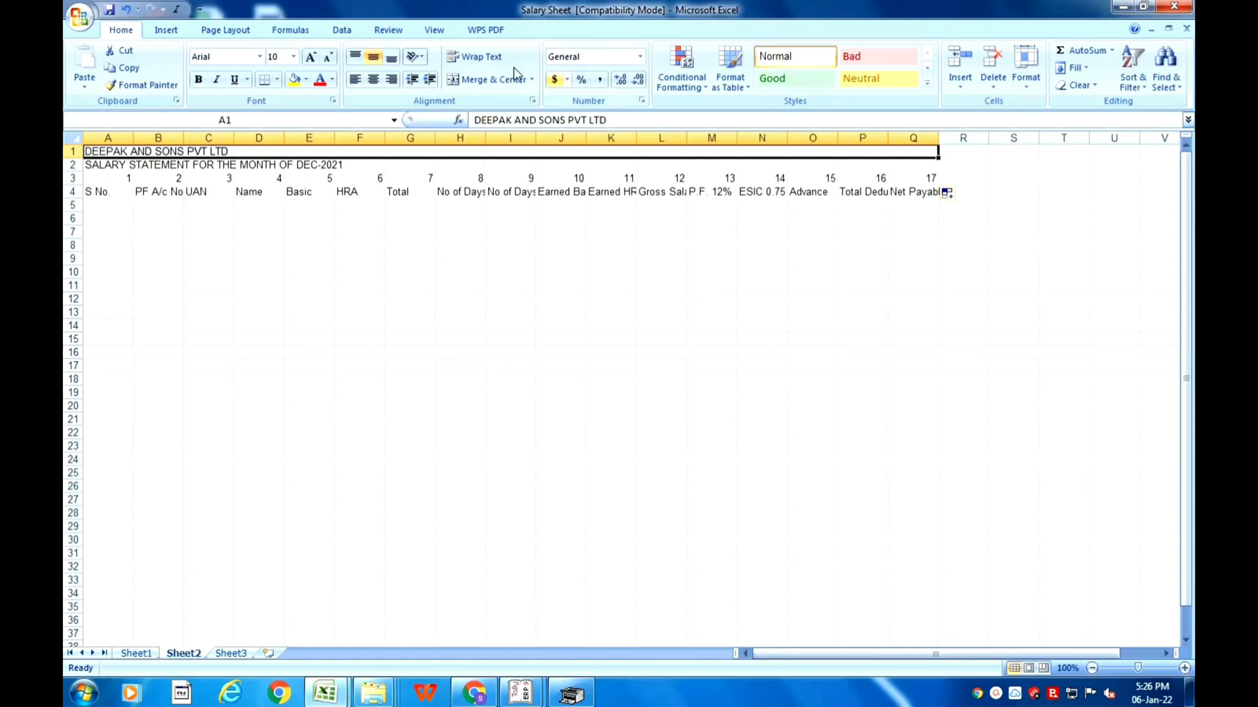
pyautogui.click(483, 82)
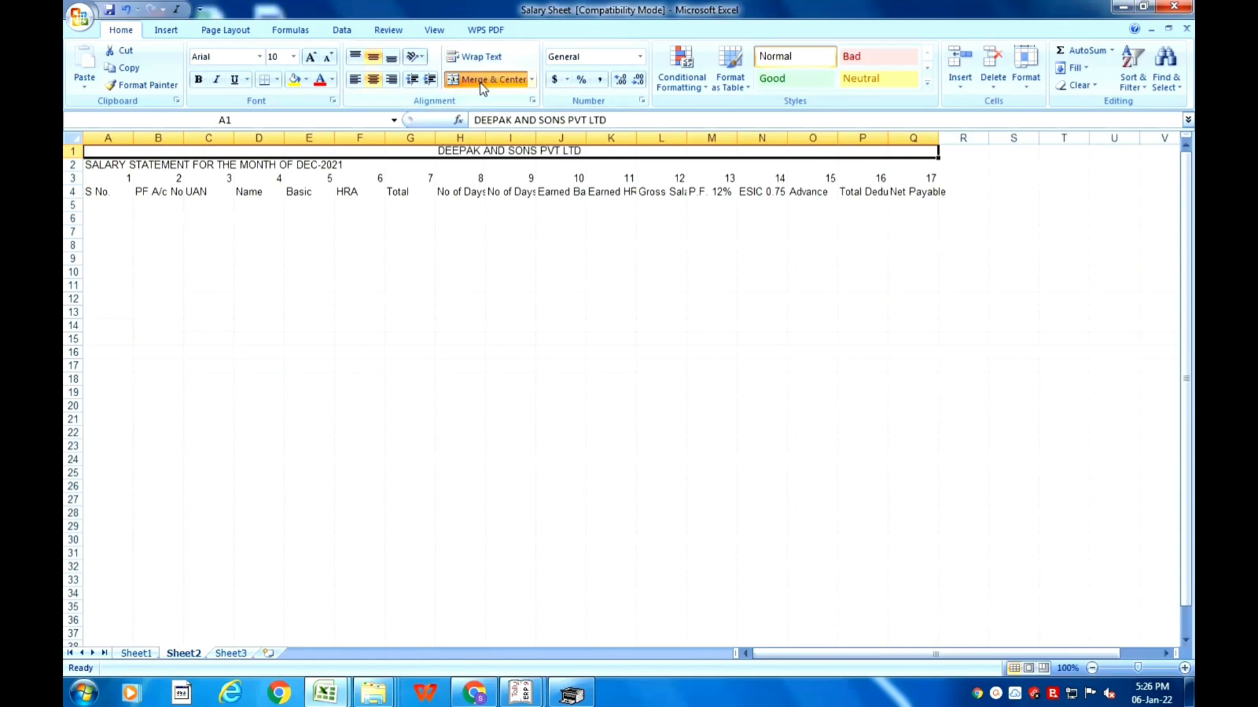
pyautogui.click(294, 58)
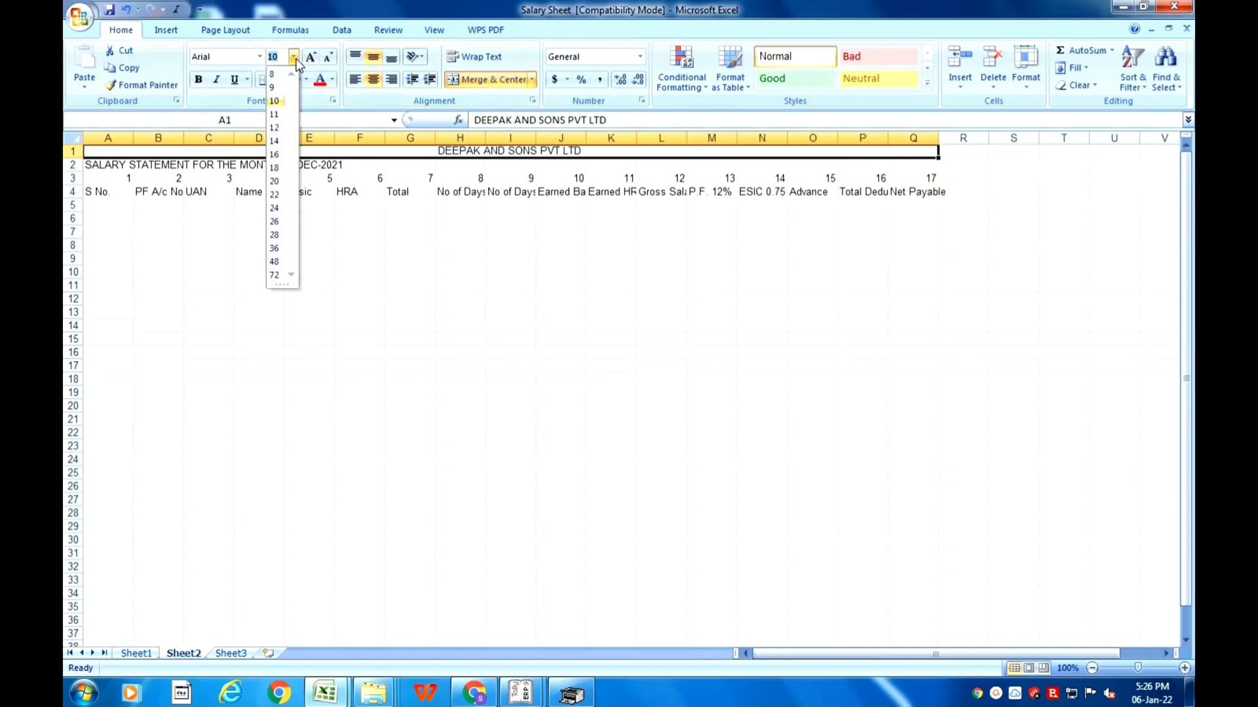
pyautogui.click(275, 168)
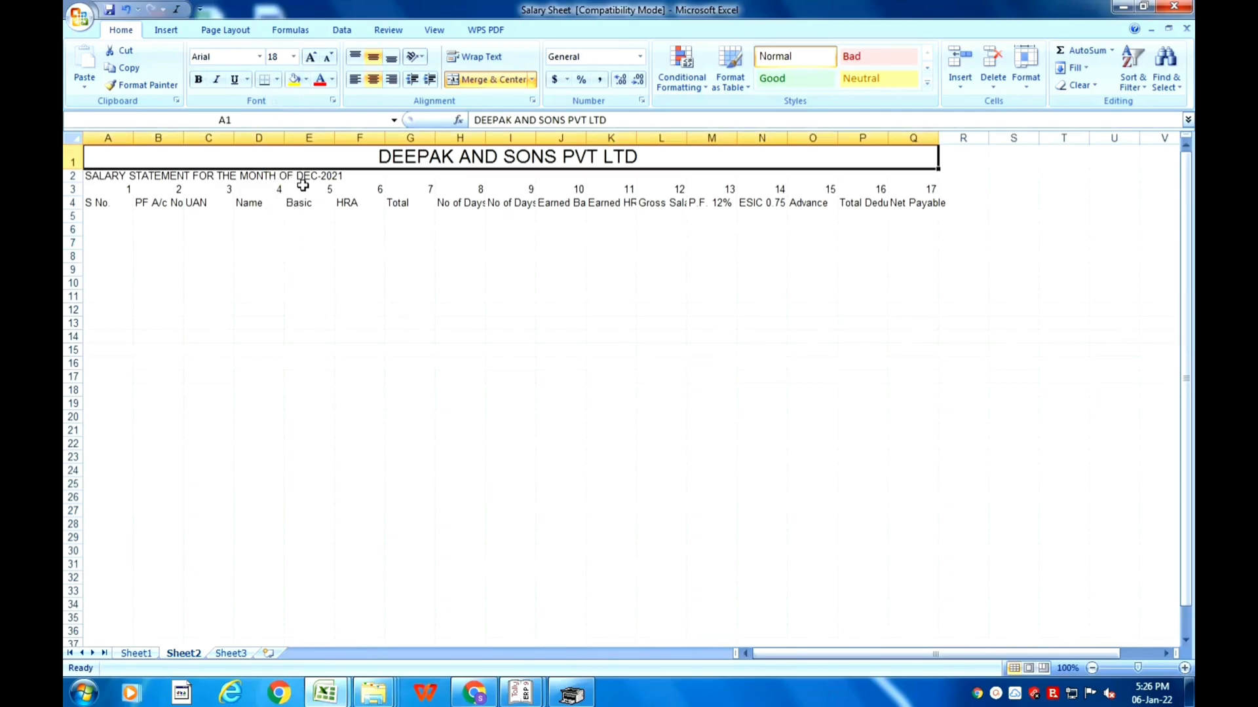
pyautogui.click(197, 79)
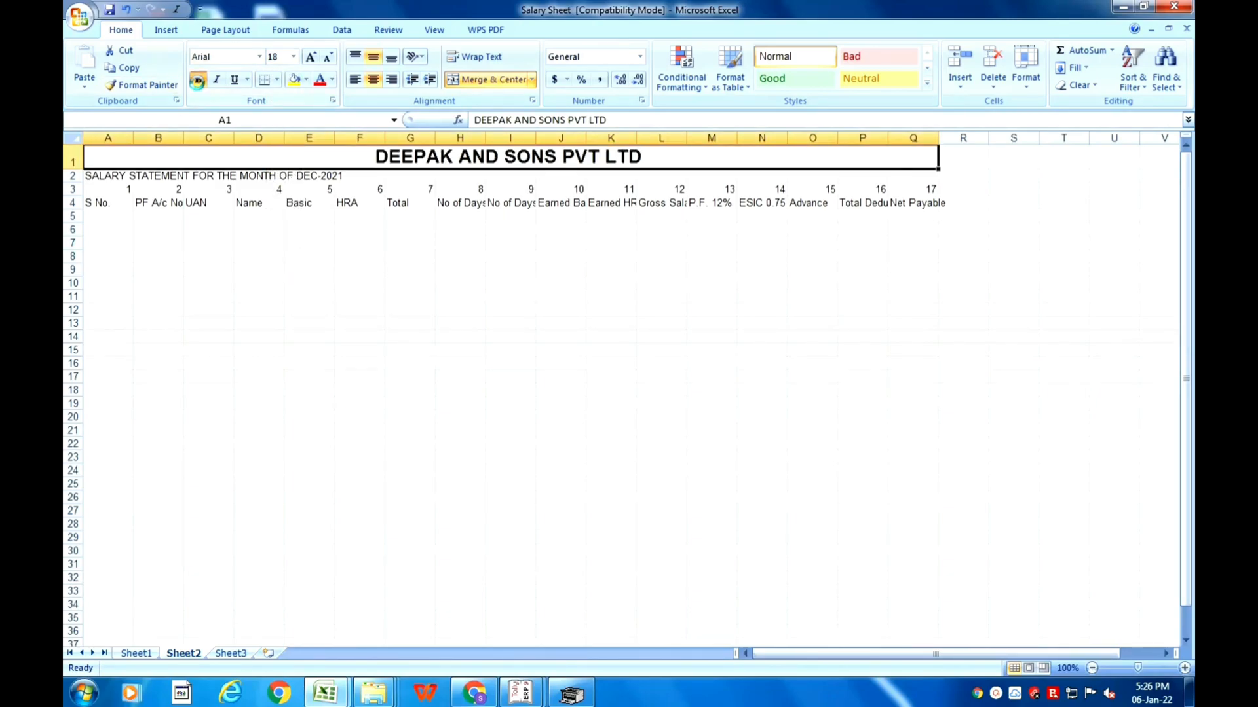
pyautogui.click(172, 283)
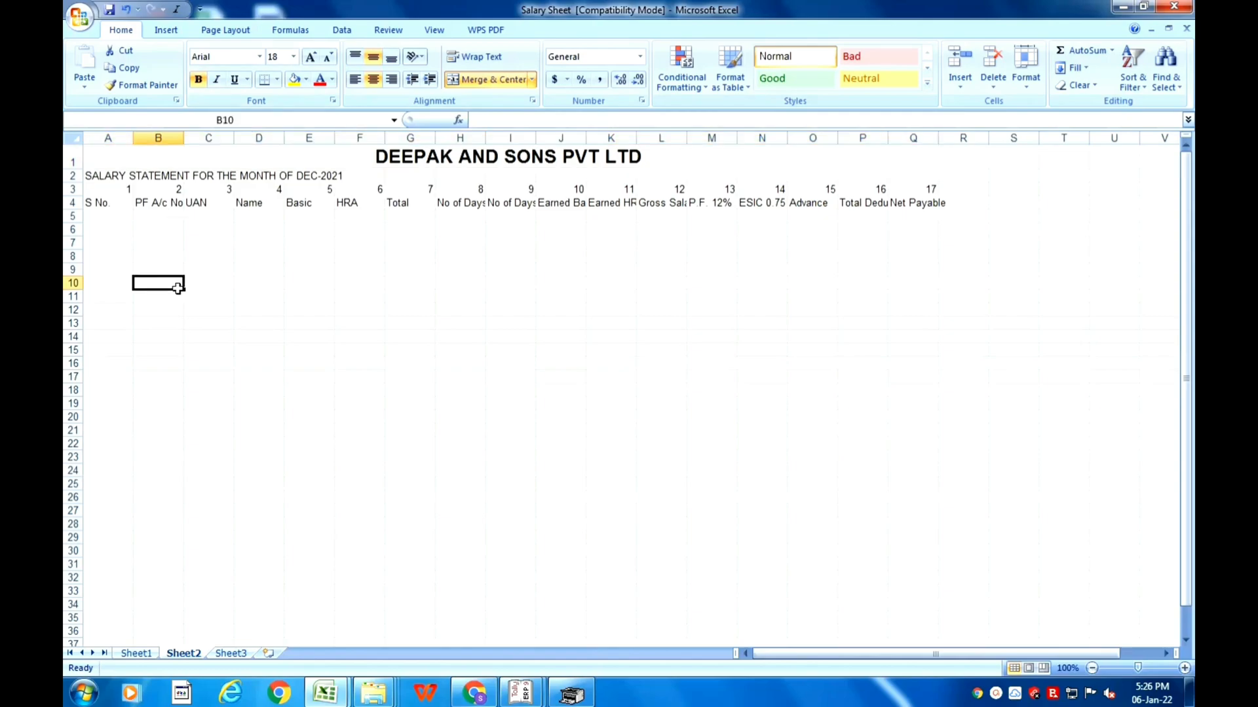
pyautogui.moveTo(112, 176); pyautogui.dragTo(694, 177)
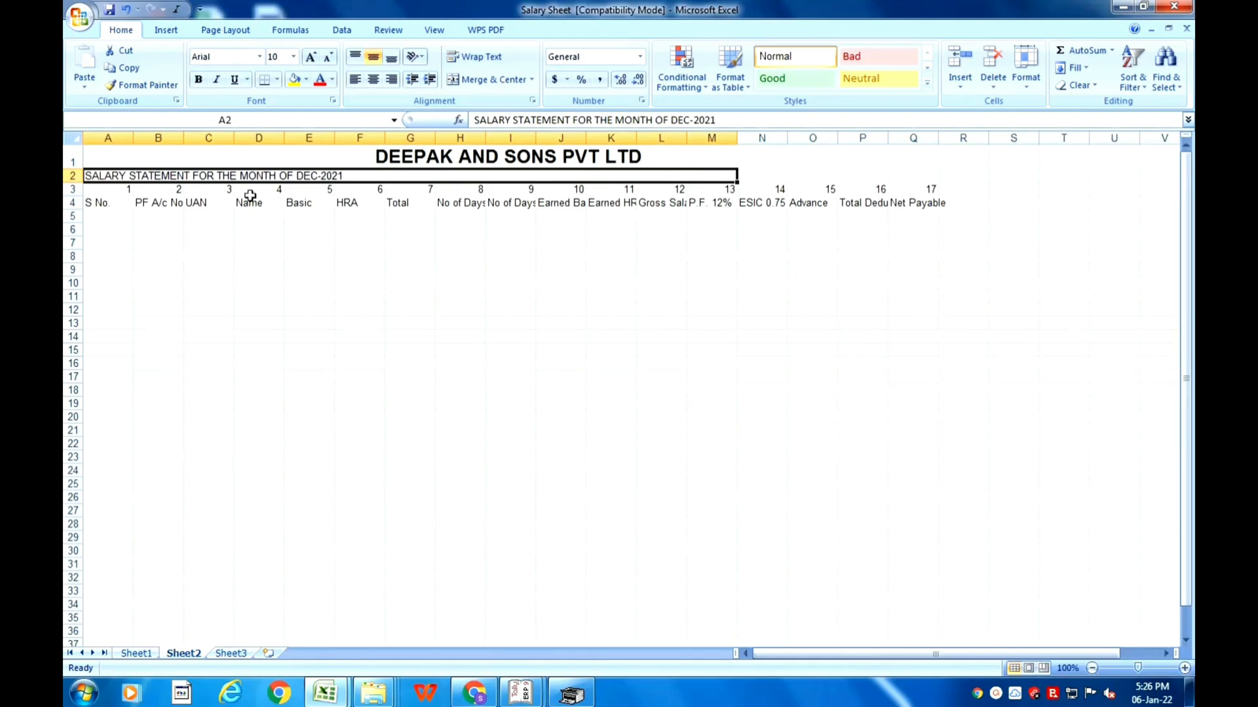
# Step: Merge and center the subtitle across A2:Q2 at 16 pt, leaving it not bold
pyautogui.click(482, 80)
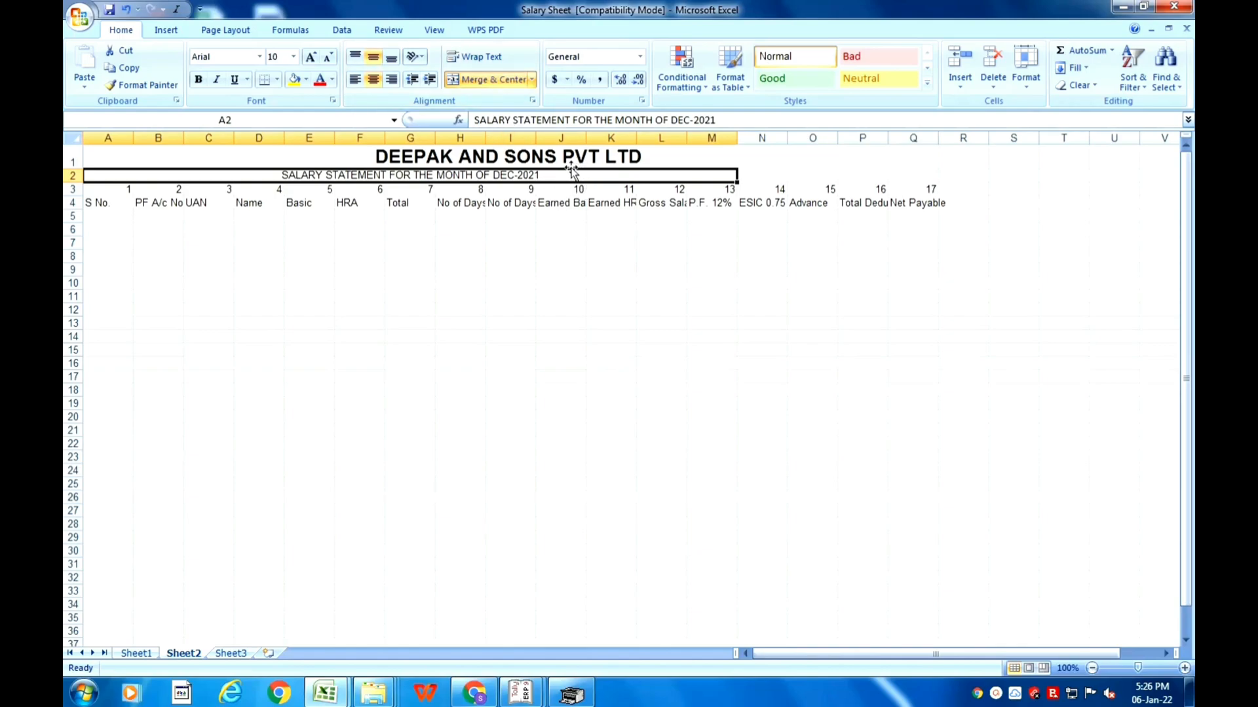
pyautogui.moveTo(590, 179); pyautogui.dragTo(917, 175)
pyautogui.click(502, 79)
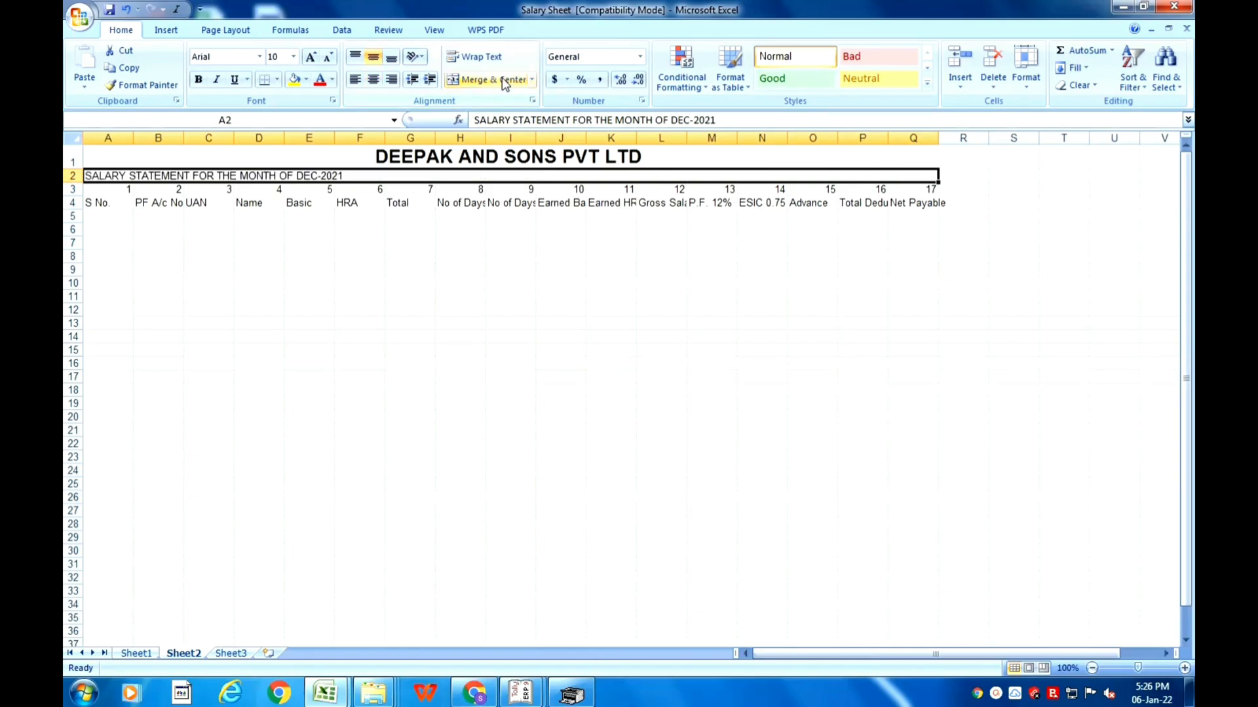
pyautogui.click(503, 80)
pyautogui.click(293, 57)
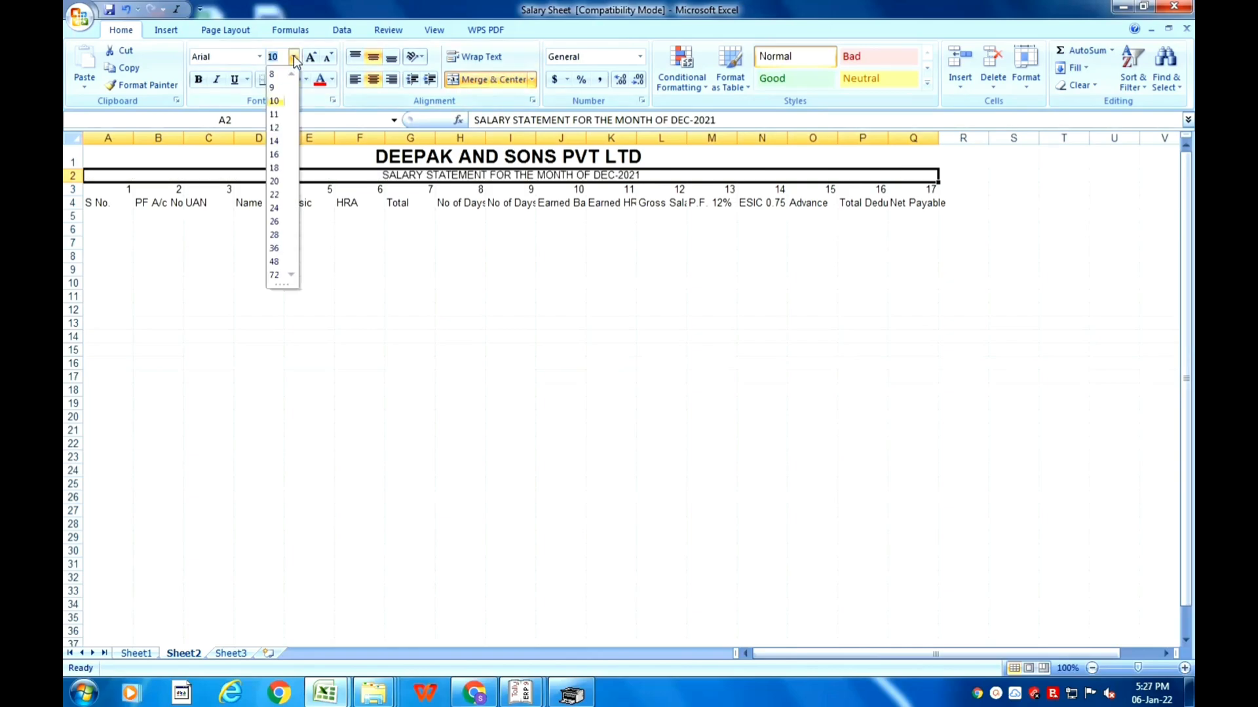
pyautogui.click(275, 154)
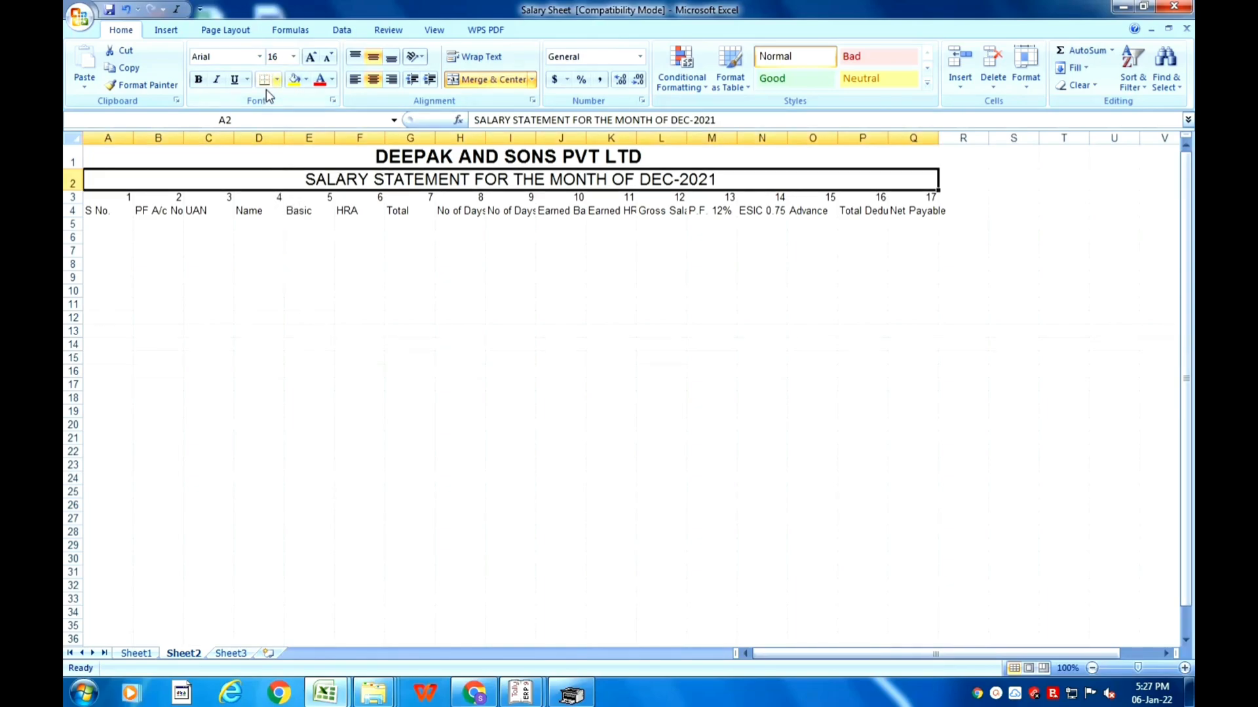
pyautogui.click(198, 79)
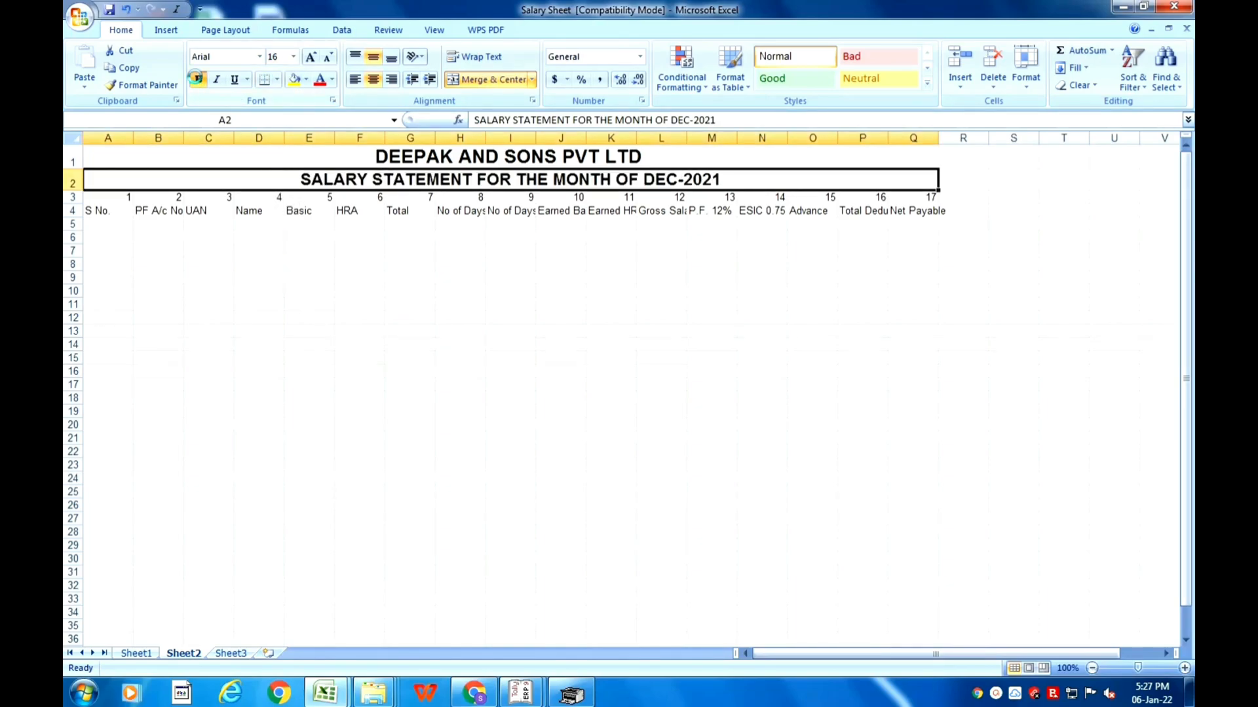
pyautogui.click(197, 80)
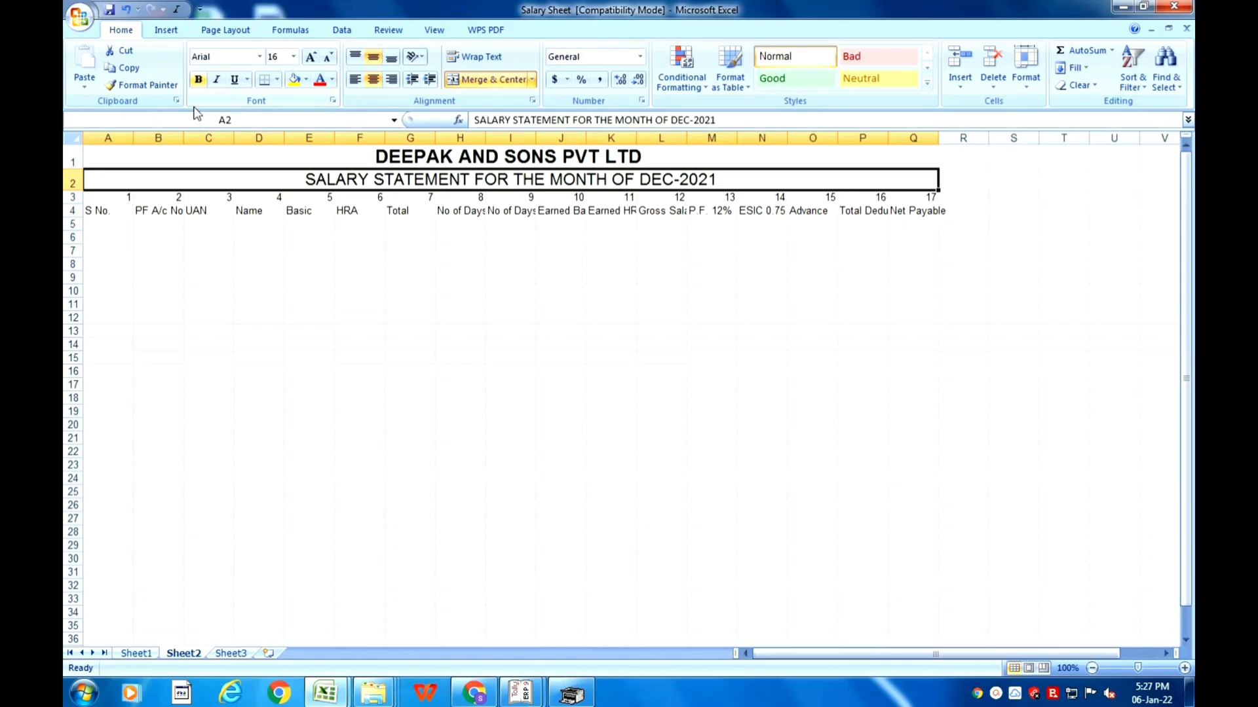
pyautogui.click(207, 235)
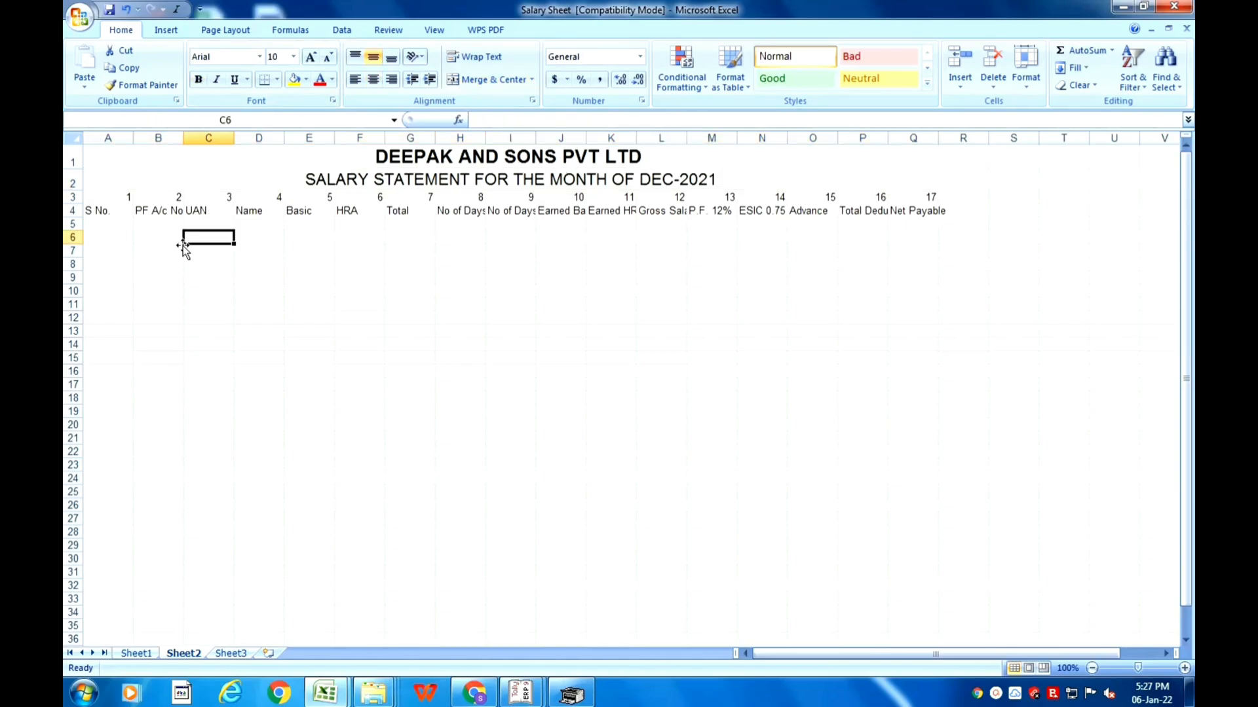
# Step: Make the row 4 headers A4:Q4, S No. through Net Payable, bold
pyautogui.click(105, 210)
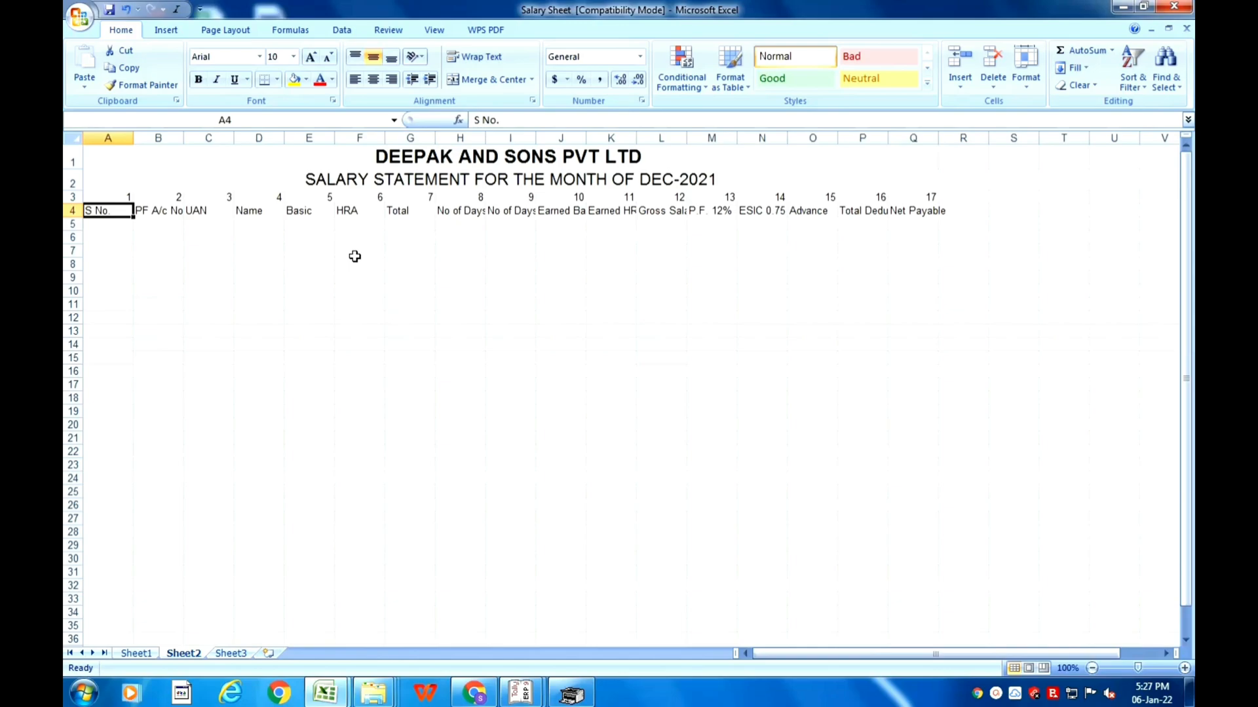
pyautogui.press('Right')
pyautogui.press('Left')
pyautogui.moveTo(104, 210); pyautogui.dragTo(895, 211)
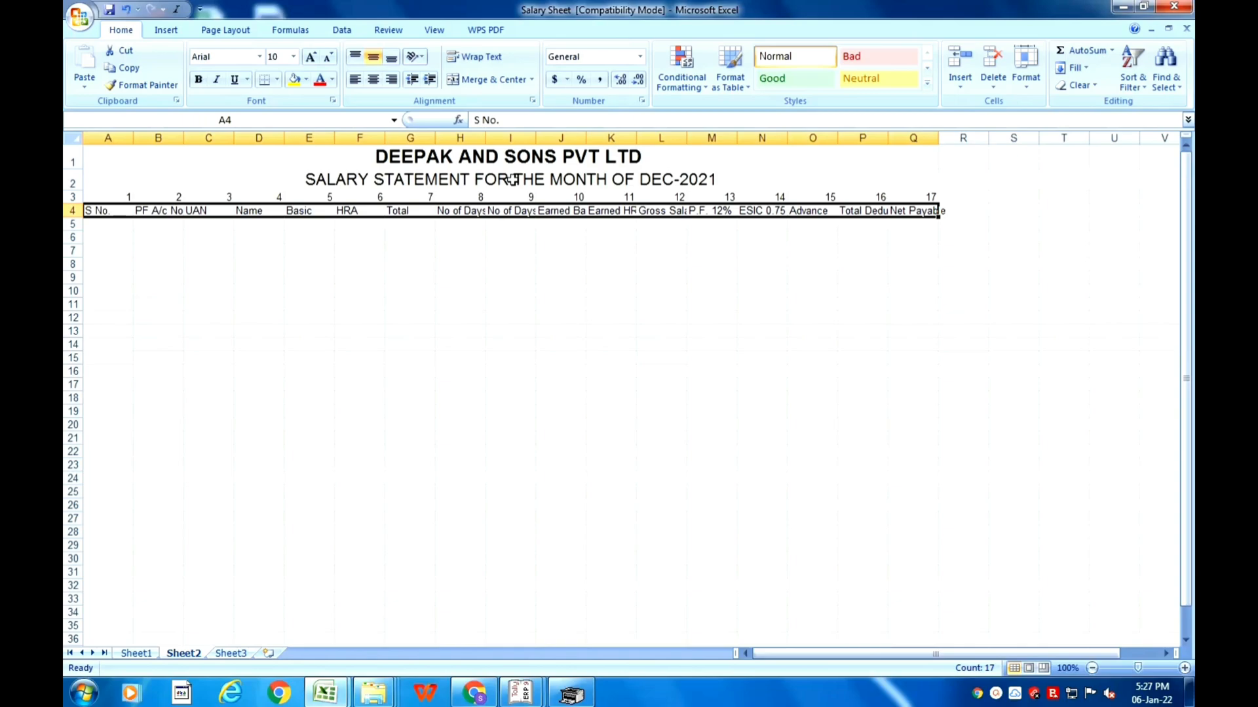
pyautogui.click(199, 79)
pyautogui.click(264, 328)
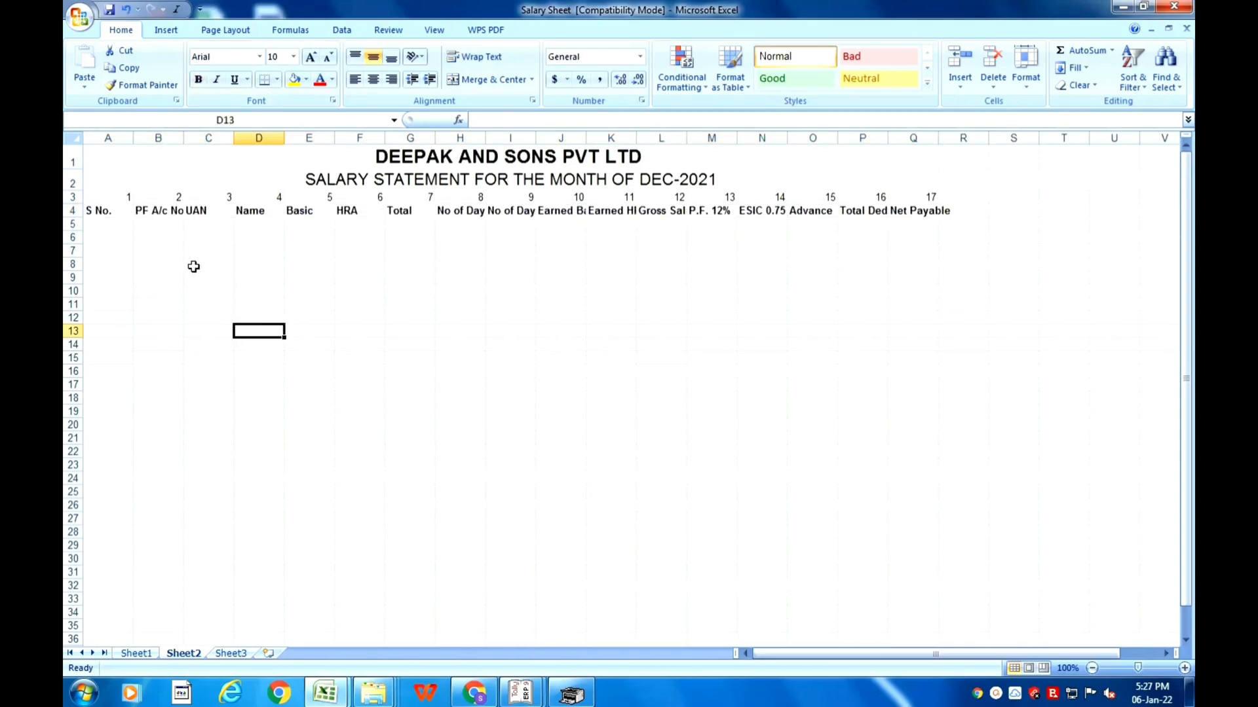
# Step: Narrow column A to fit S No. and adjust column B's width
pyautogui.moveTo(134, 138); pyautogui.dragTo(175, 138)
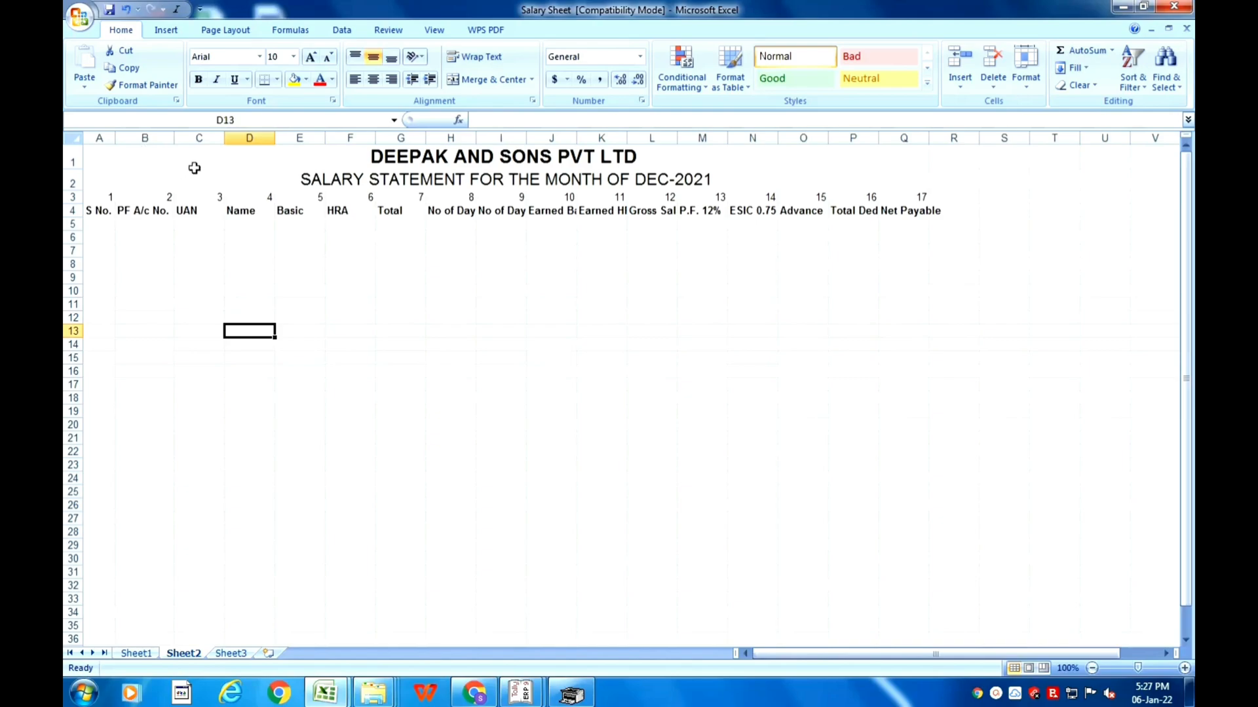
pyautogui.moveTo(178, 138); pyautogui.dragTo(178, 140)
pyautogui.click(141, 212)
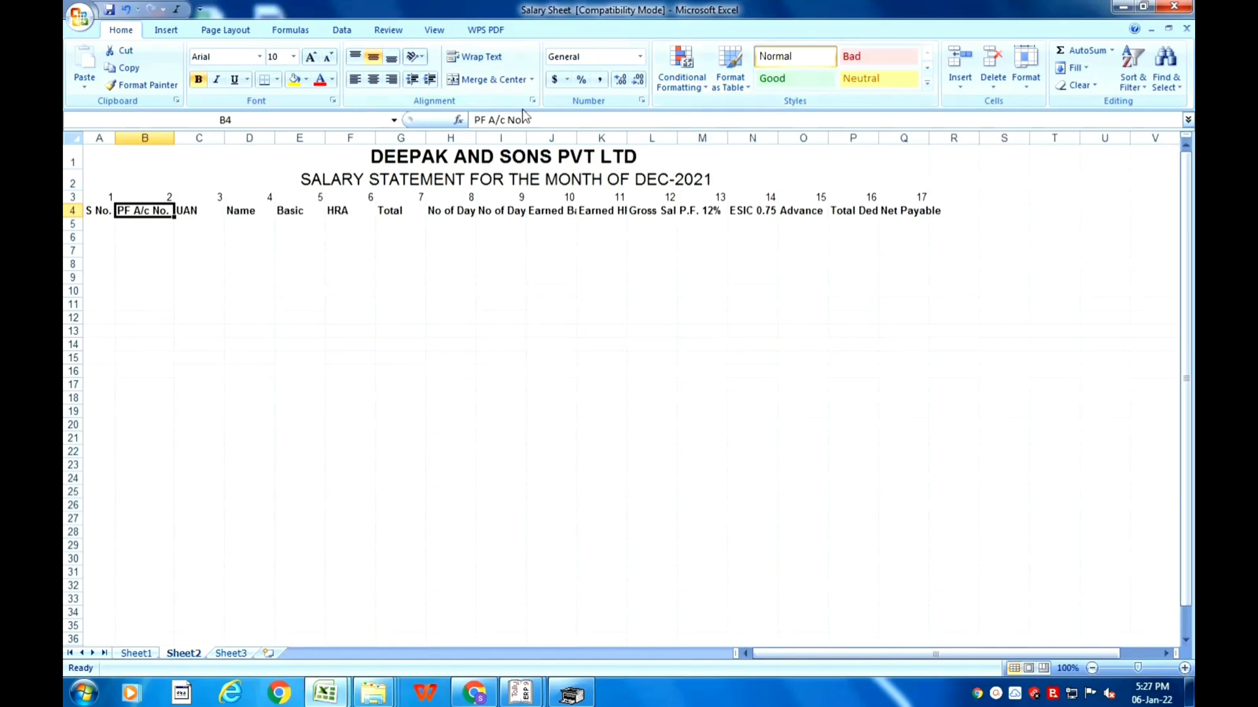
# Step: Wrap the PF A/c No. heading onto two lines and resize columns B through E
pyautogui.click(482, 59)
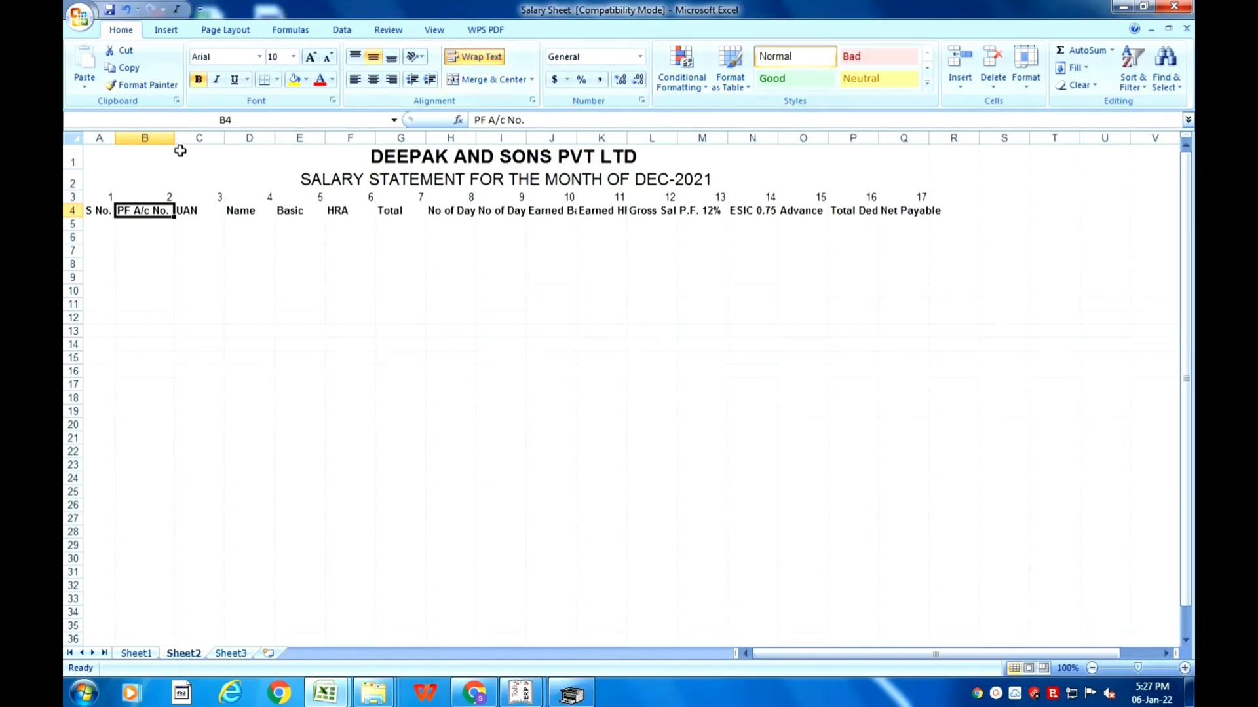
pyautogui.moveTo(175, 137); pyautogui.dragTo(157, 138)
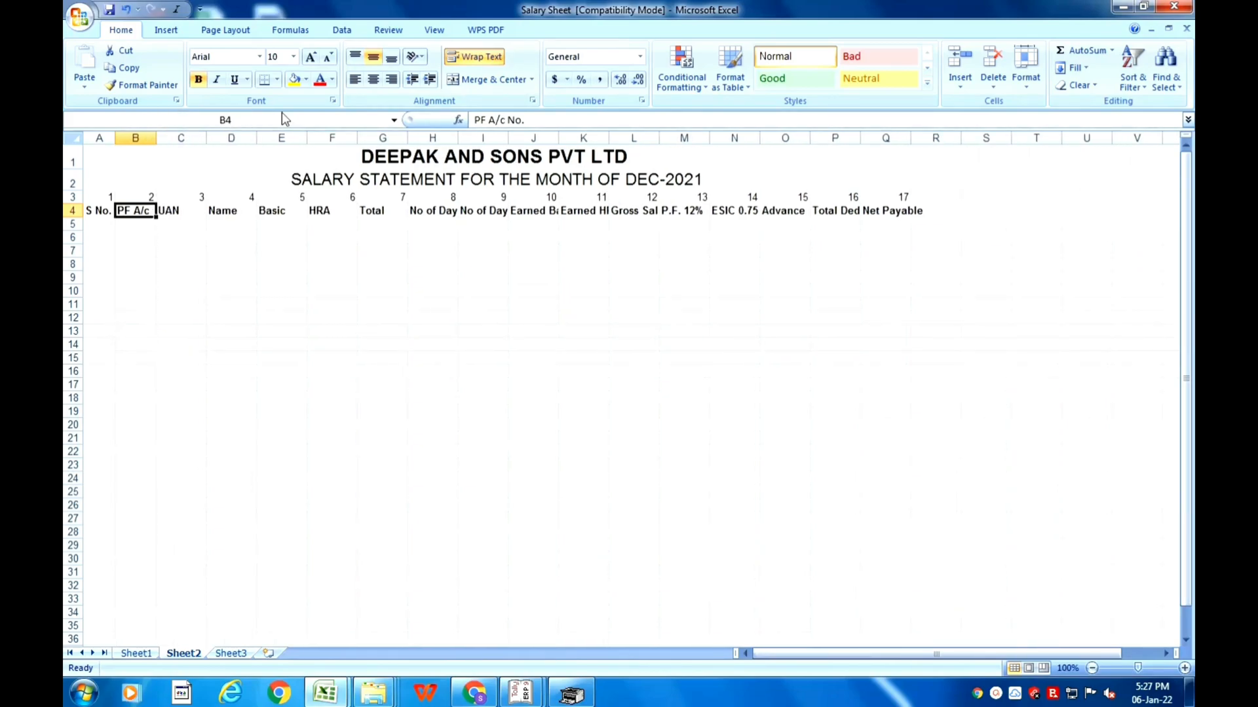
pyautogui.click(470, 59)
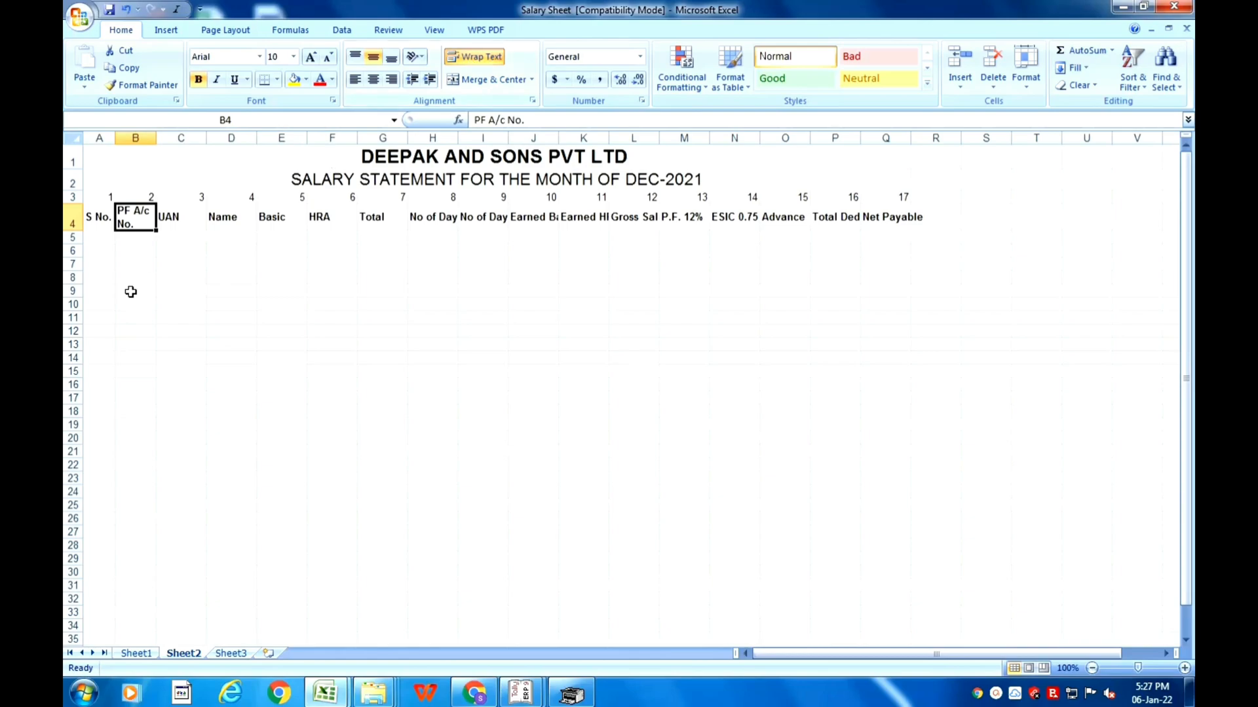
pyautogui.click(168, 217)
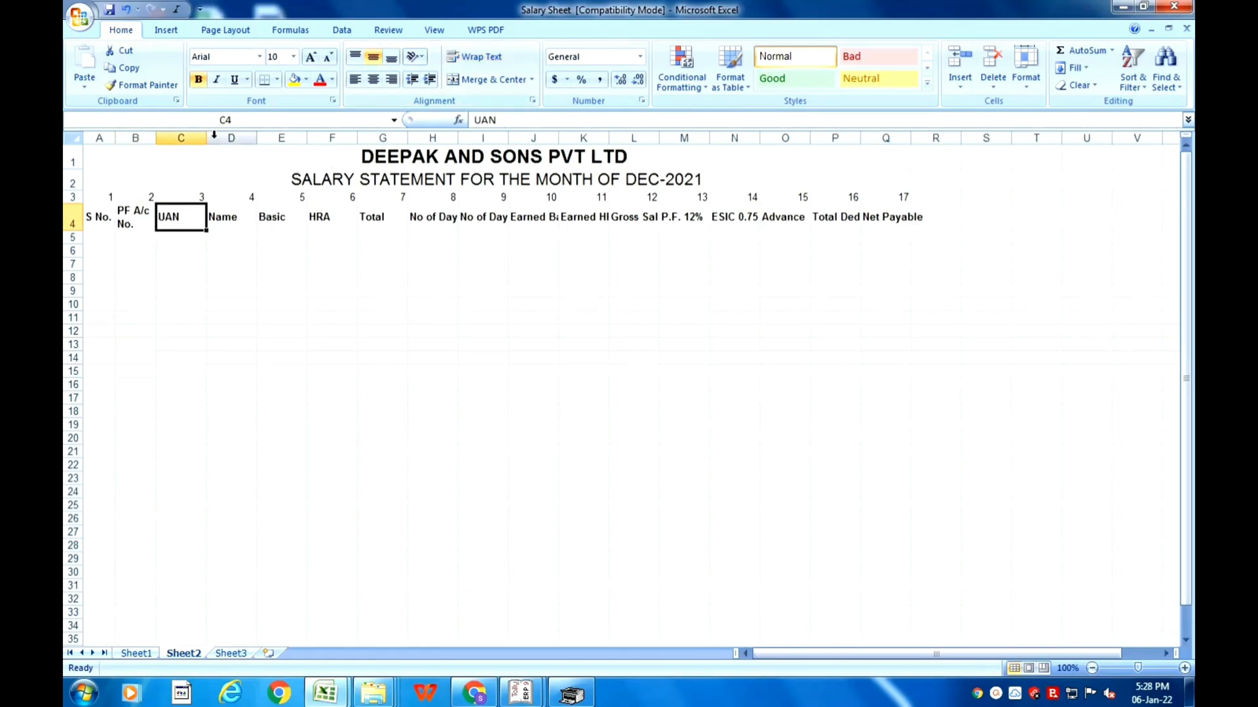
pyautogui.moveTo(206, 138); pyautogui.dragTo(355, 139)
pyautogui.click(244, 217)
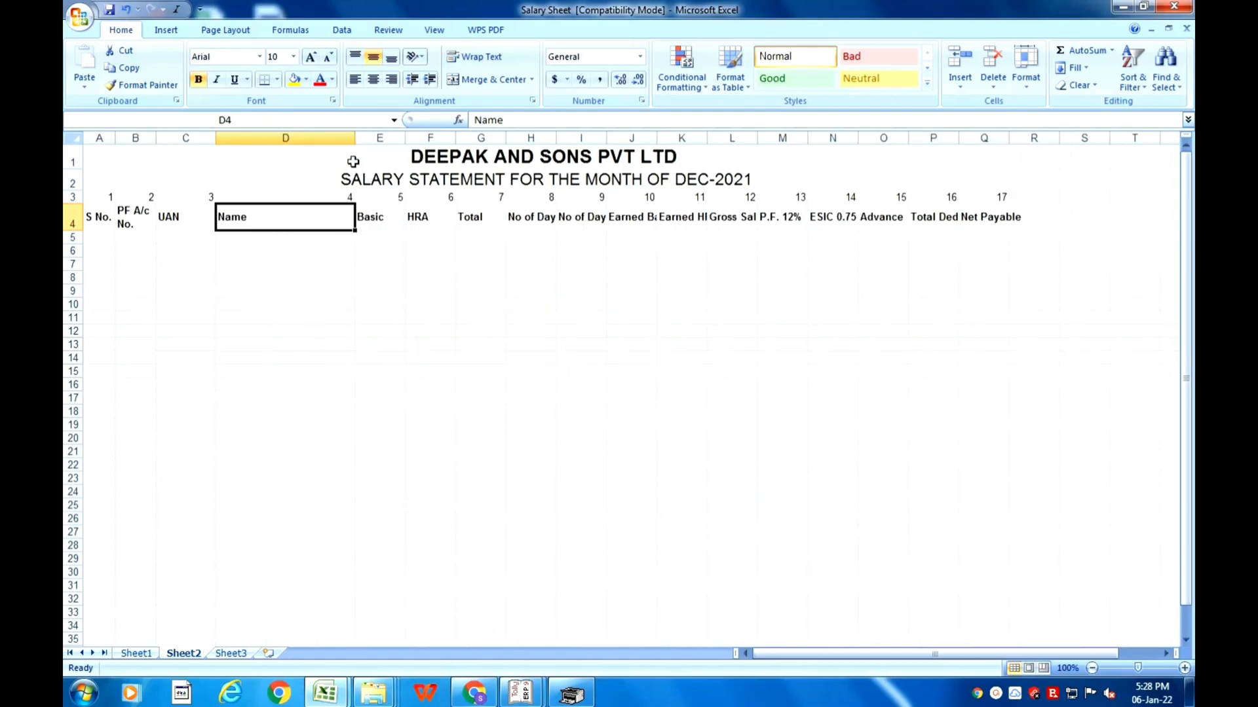
pyautogui.click(331, 264)
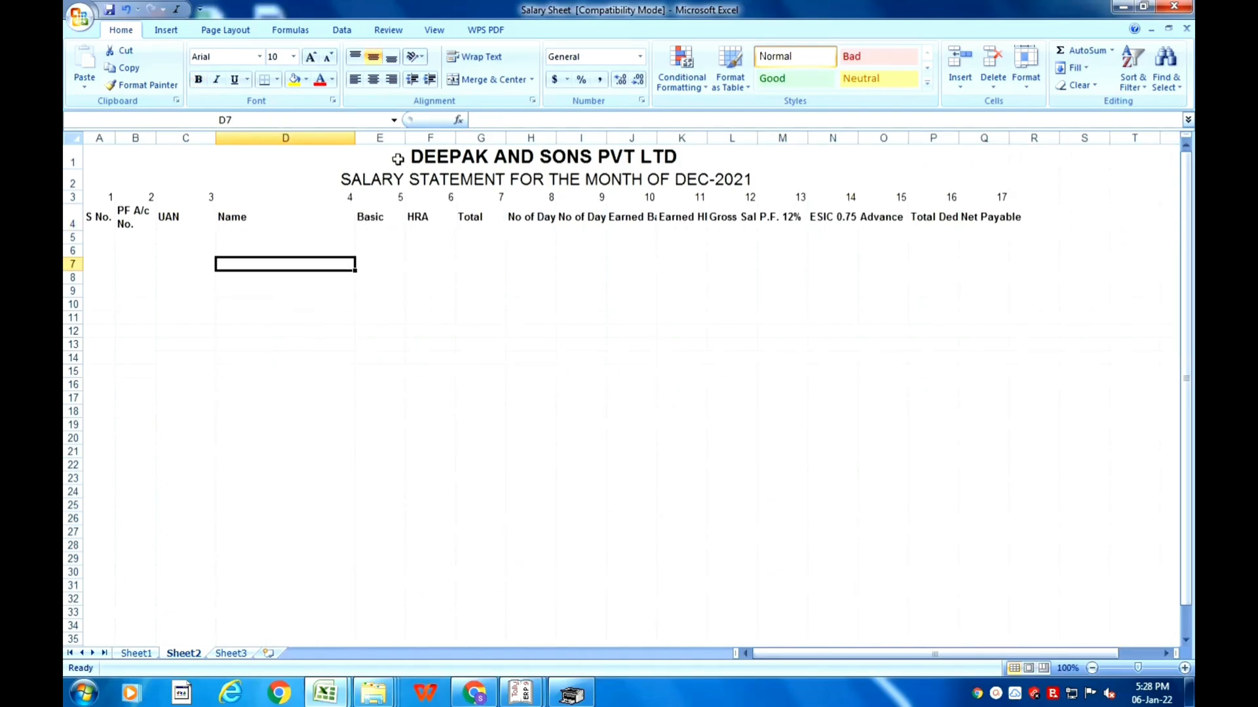
pyautogui.moveTo(402, 136); pyautogui.dragTo(402, 136)
# Step: Wrap 'No of Days' and 'No of Days Absent' and narrow columns H and I to fit
pyautogui.click(531, 218)
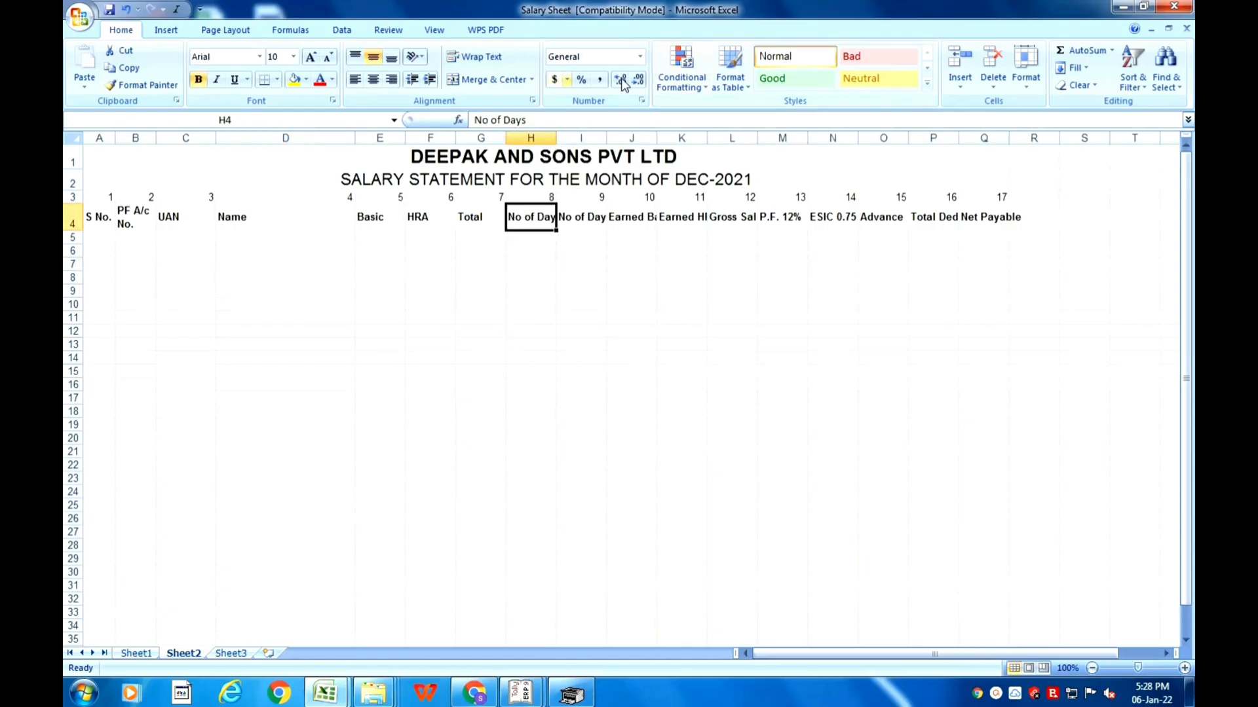
pyautogui.click(469, 57)
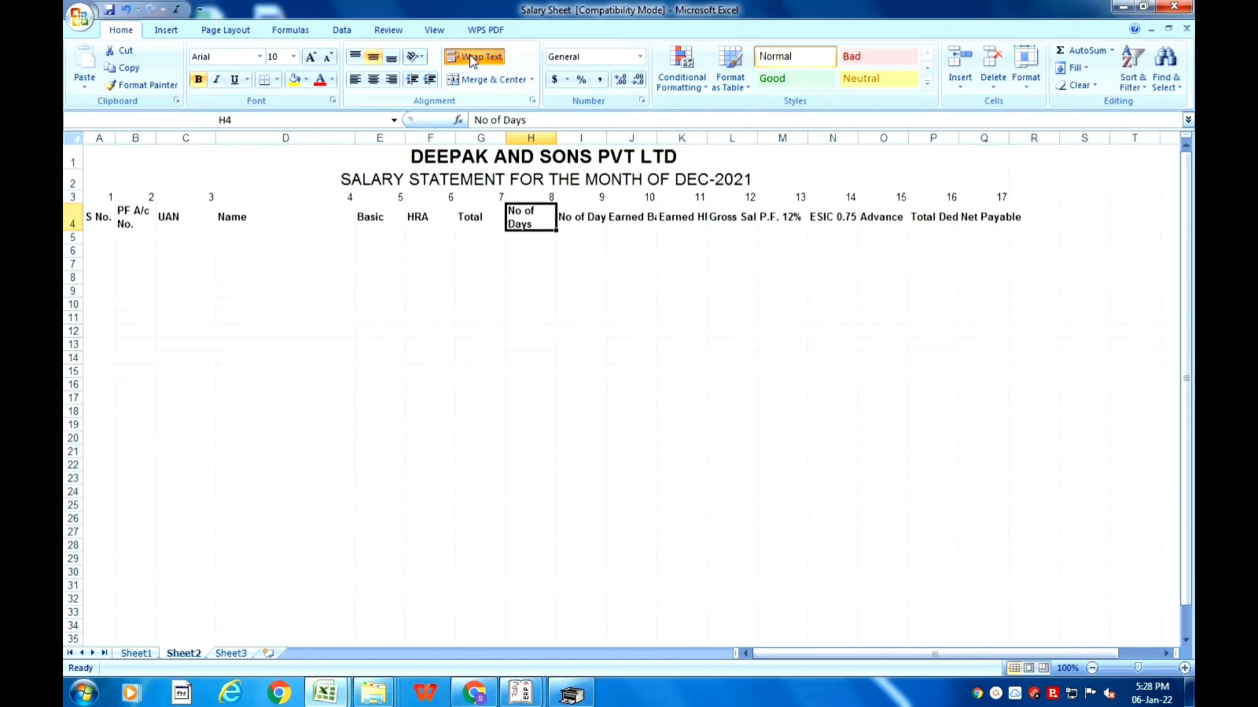
pyautogui.moveTo(554, 140); pyautogui.dragTo(542, 141)
pyautogui.click(569, 218)
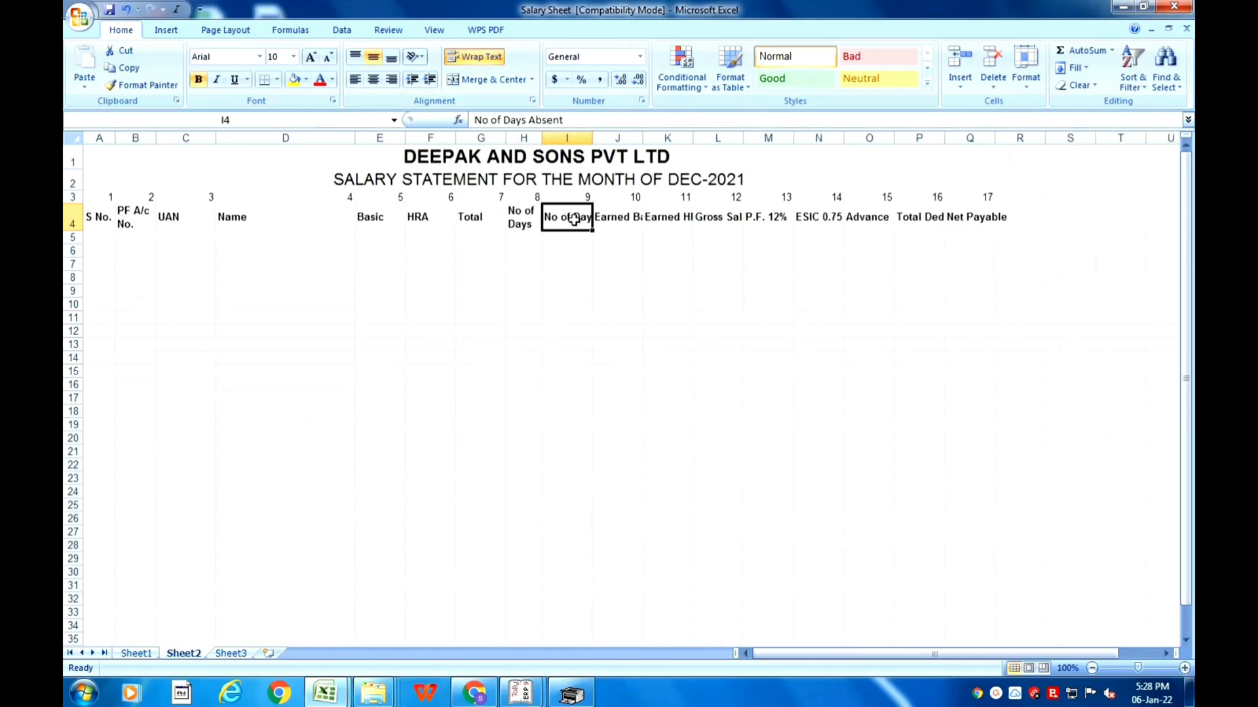
pyautogui.click(474, 57)
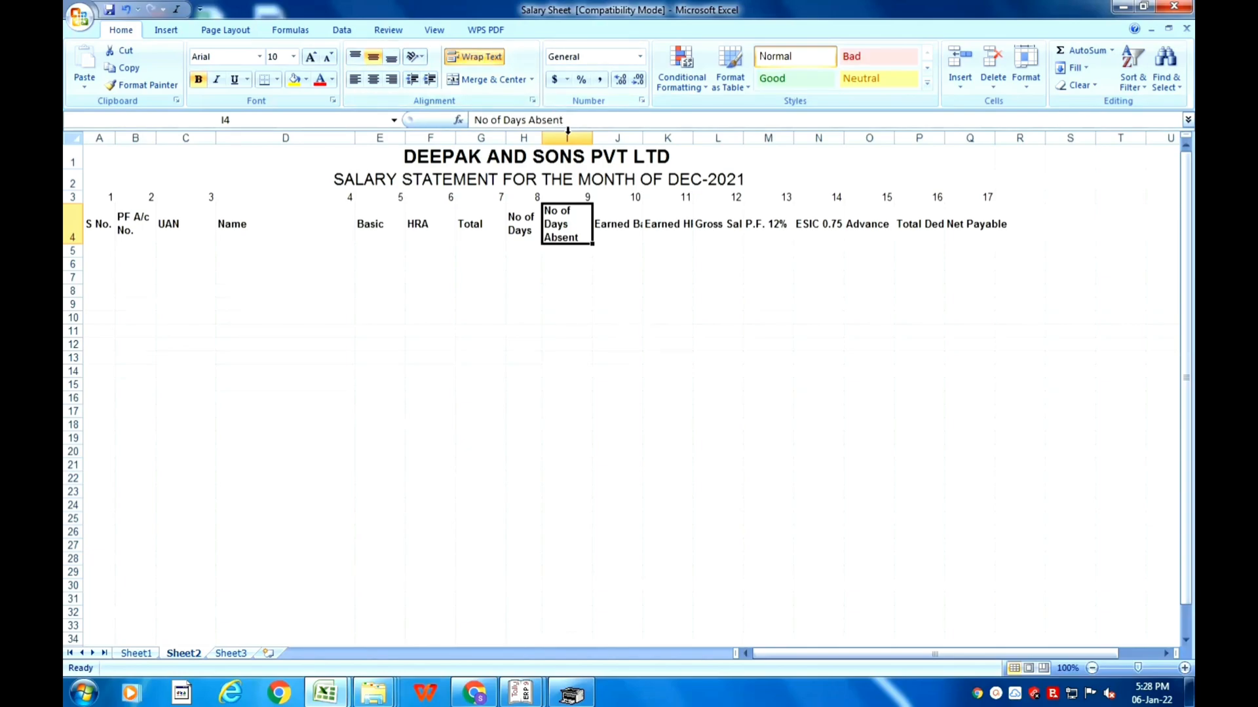
pyautogui.moveTo(592, 138); pyautogui.dragTo(582, 132)
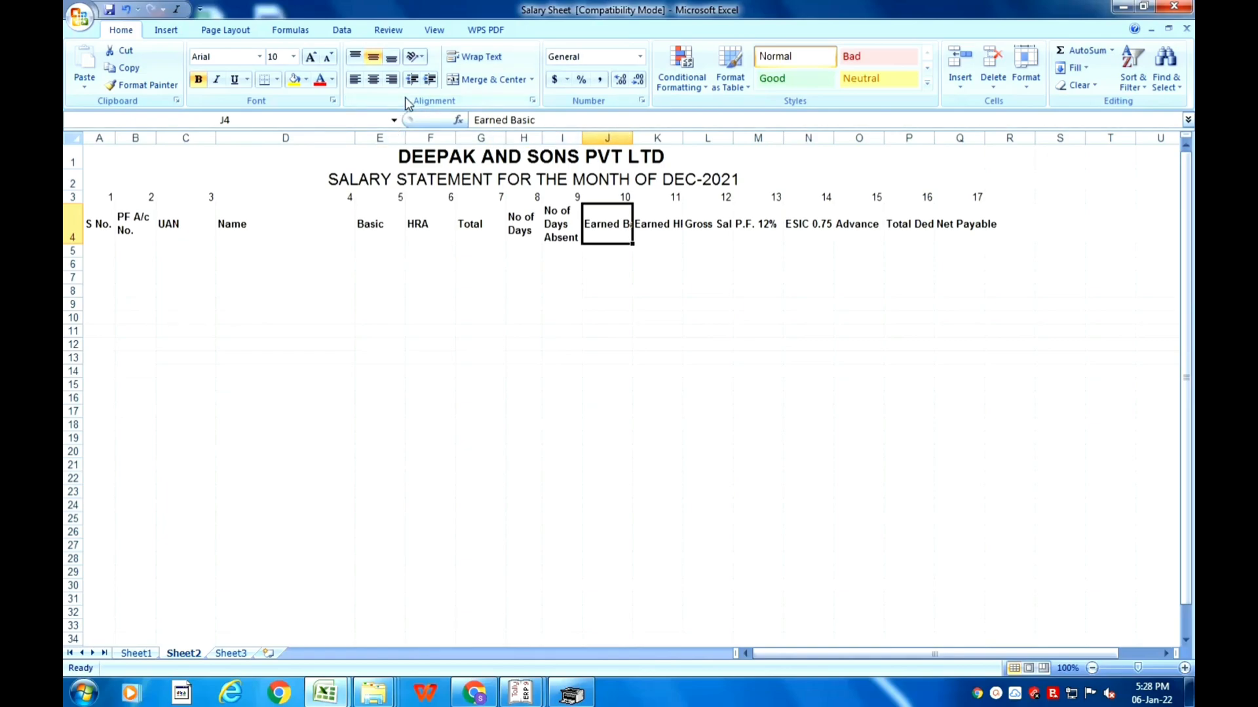
# Step: Wrap the Earned Basic, Earned HRA and Gross Salary headings onto two lines
pyautogui.click(475, 57)
pyautogui.scroll(-1, 593, 257)
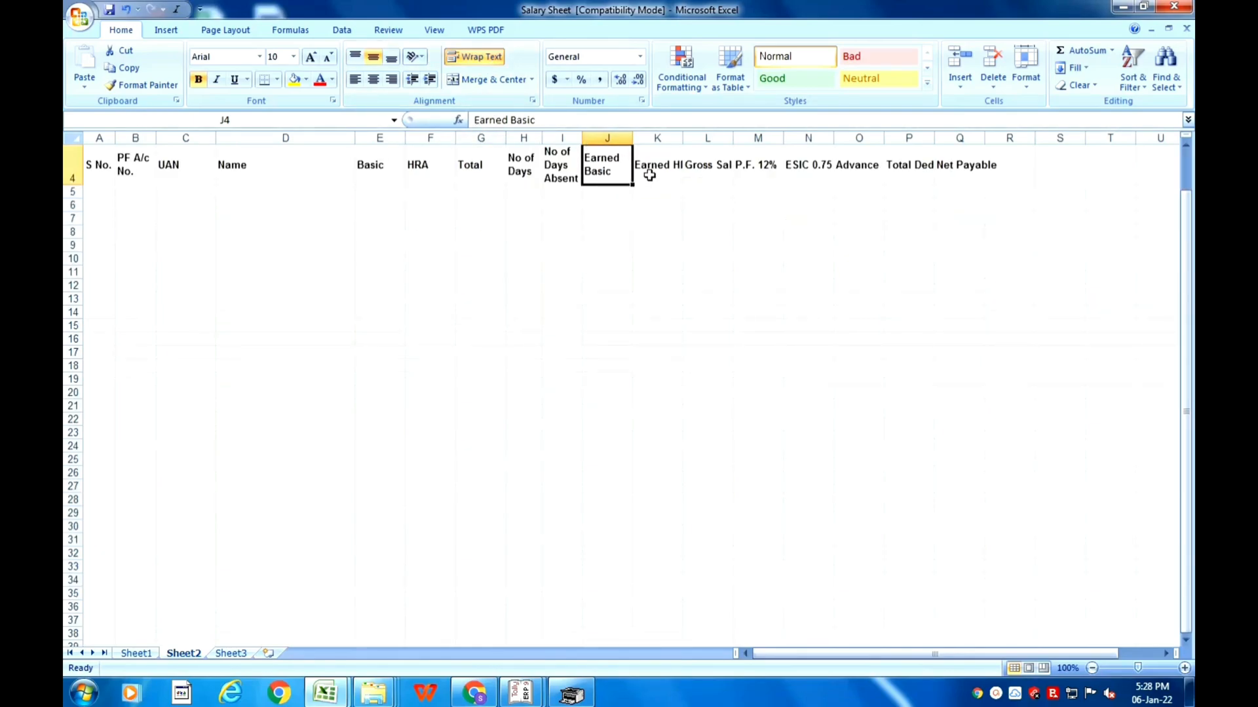
pyautogui.click(651, 173)
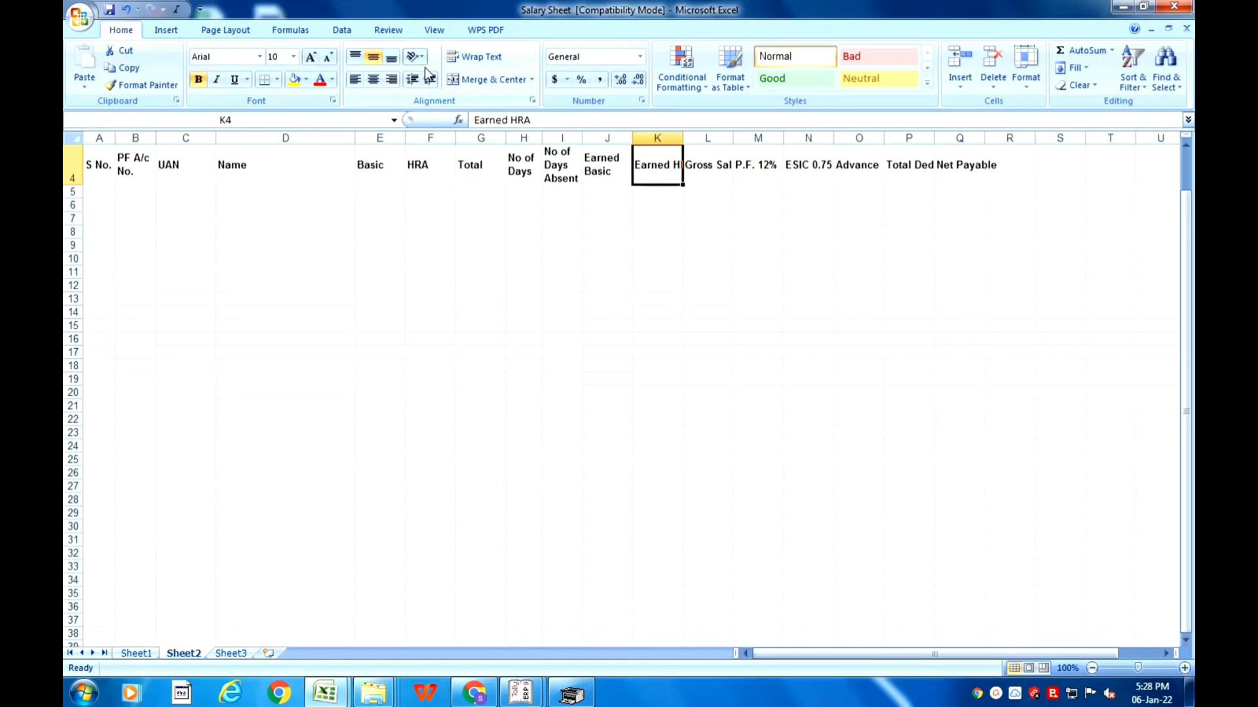
pyautogui.click(472, 57)
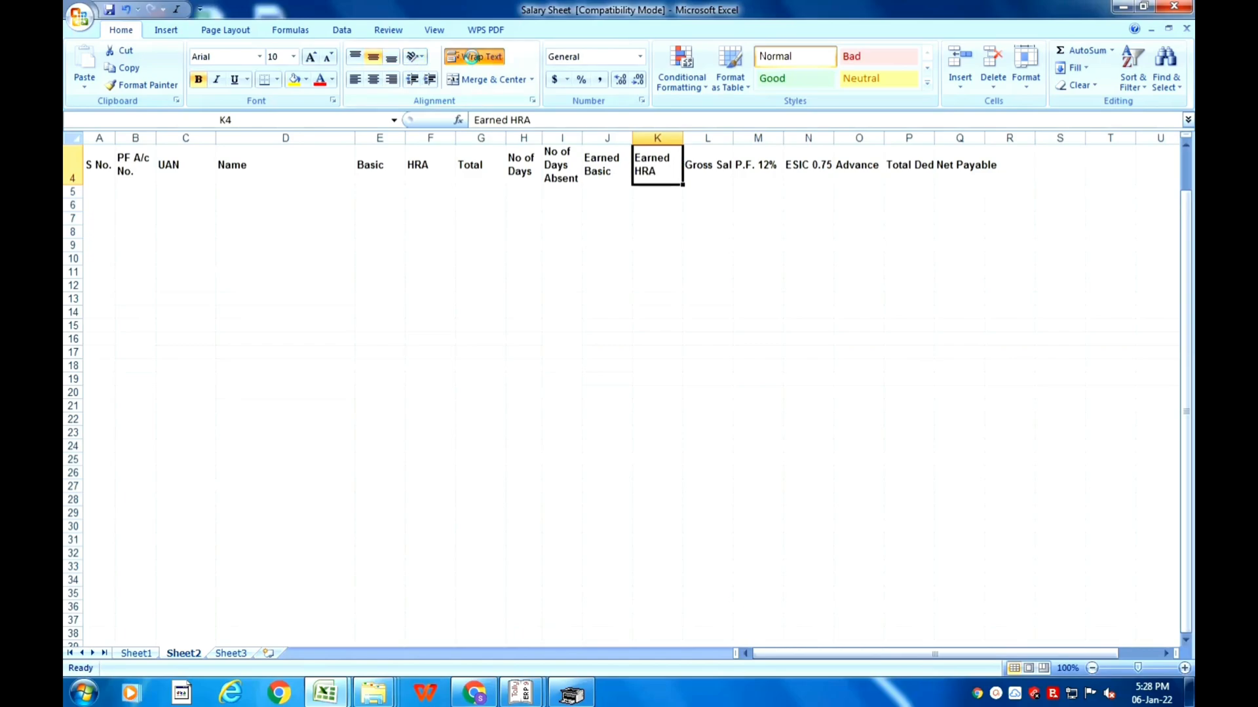
pyautogui.press('Right')
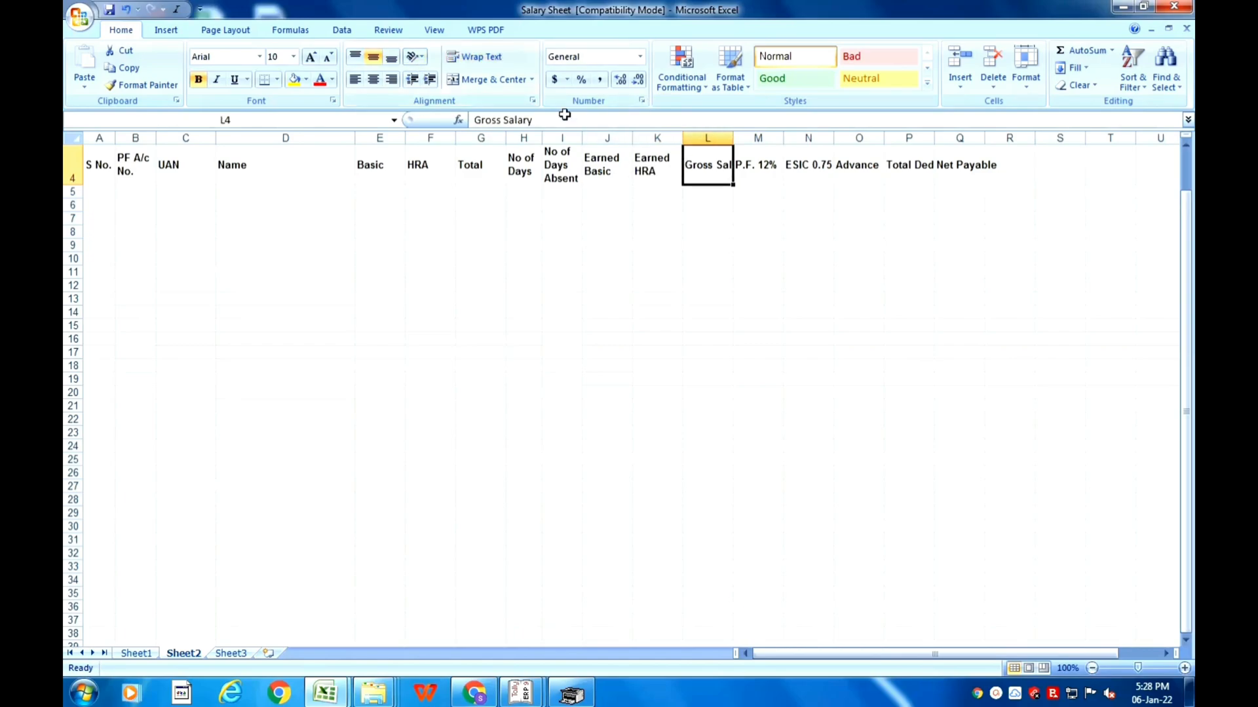
pyautogui.click(478, 59)
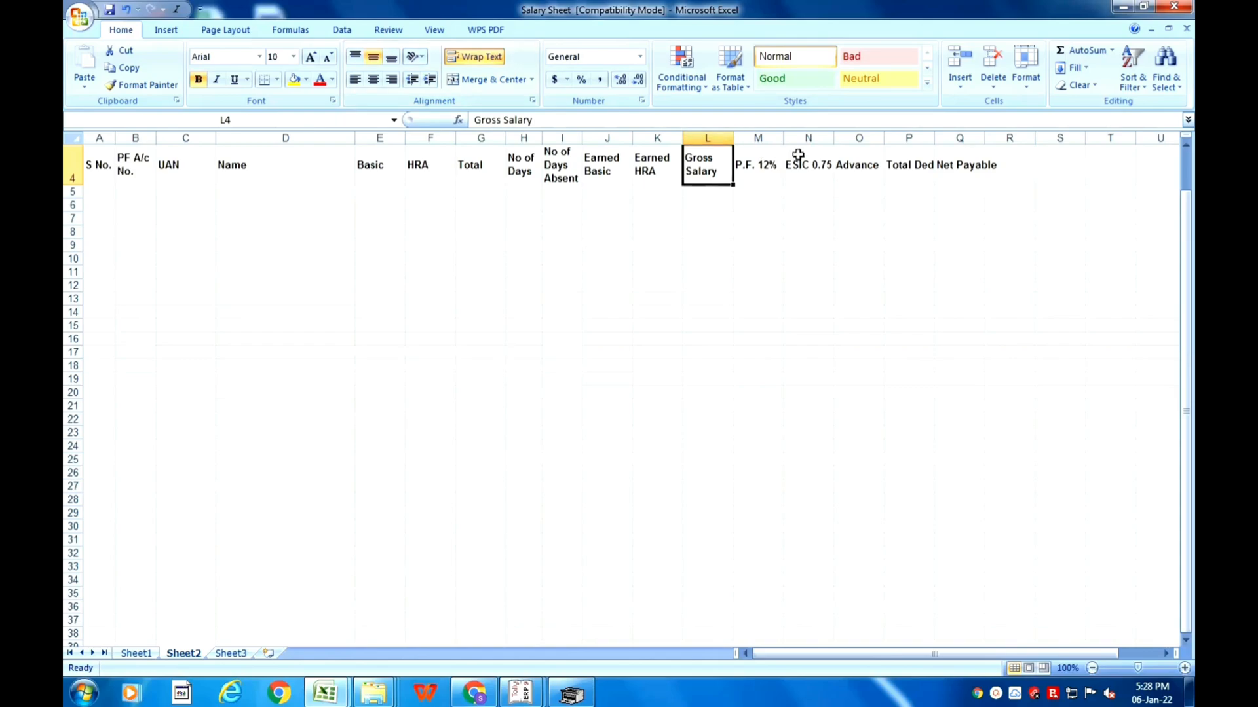
# Step: Wrap Total Deduction and widen columns P and Q so both headings fit
pyautogui.click(852, 161)
pyautogui.click(897, 159)
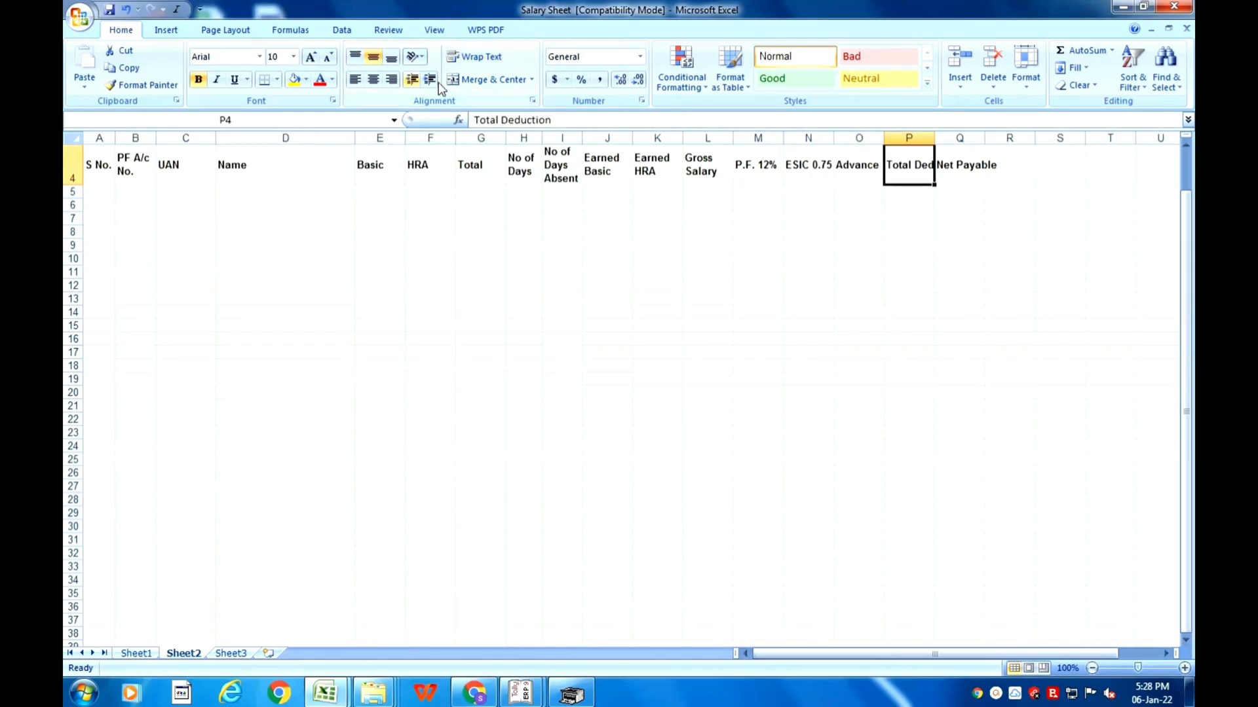
pyautogui.click(473, 59)
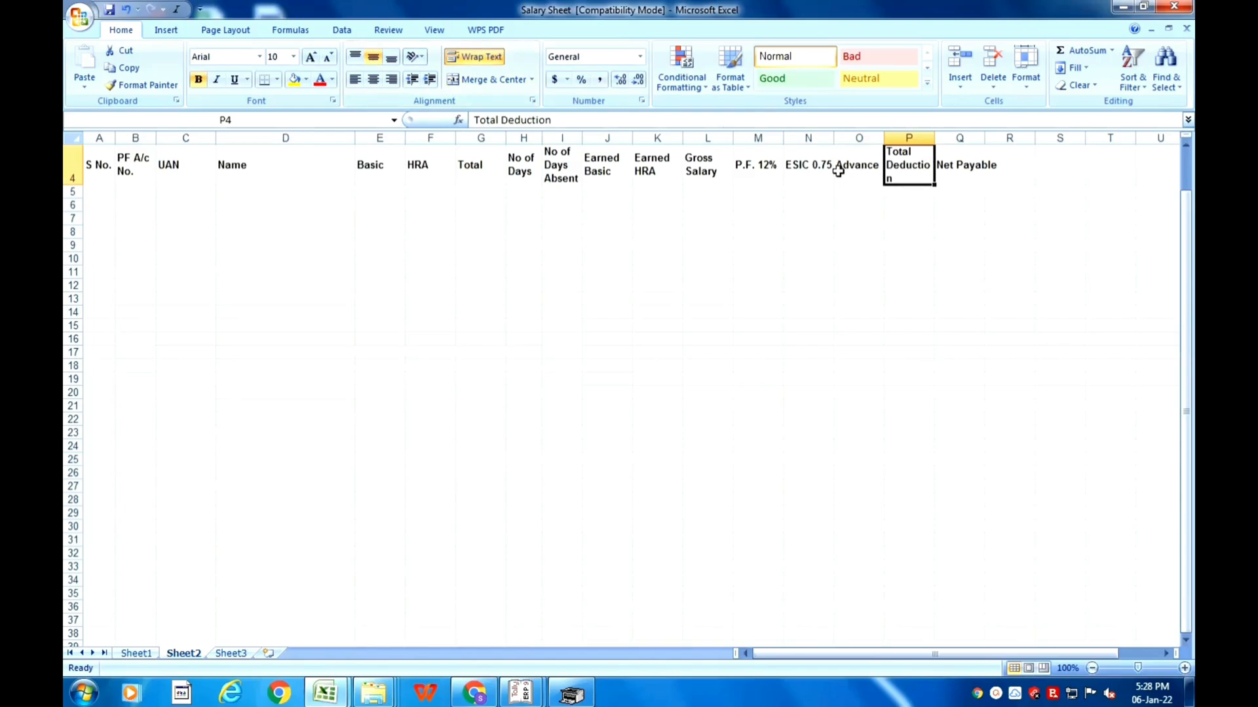
pyautogui.moveTo(934, 138); pyautogui.dragTo(941, 138)
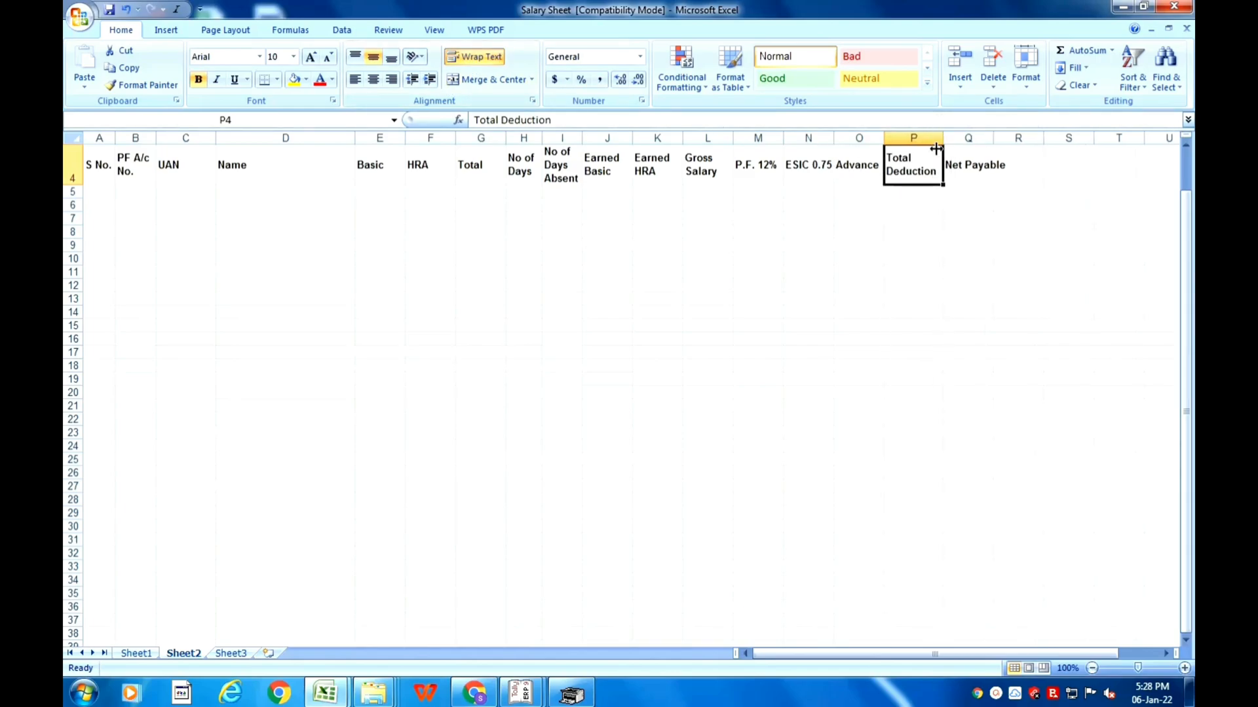
pyautogui.click(970, 167)
pyautogui.moveTo(994, 139); pyautogui.dragTo(1012, 141)
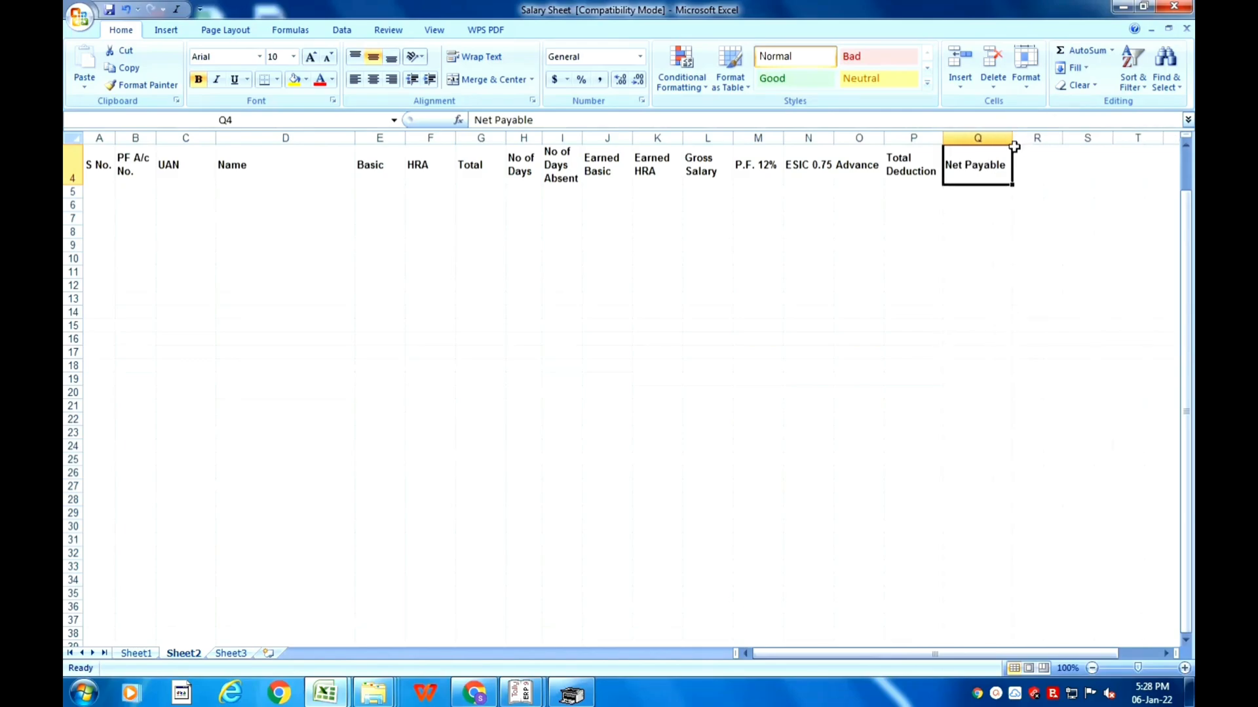
pyautogui.click(528, 274)
pyautogui.click(93, 192)
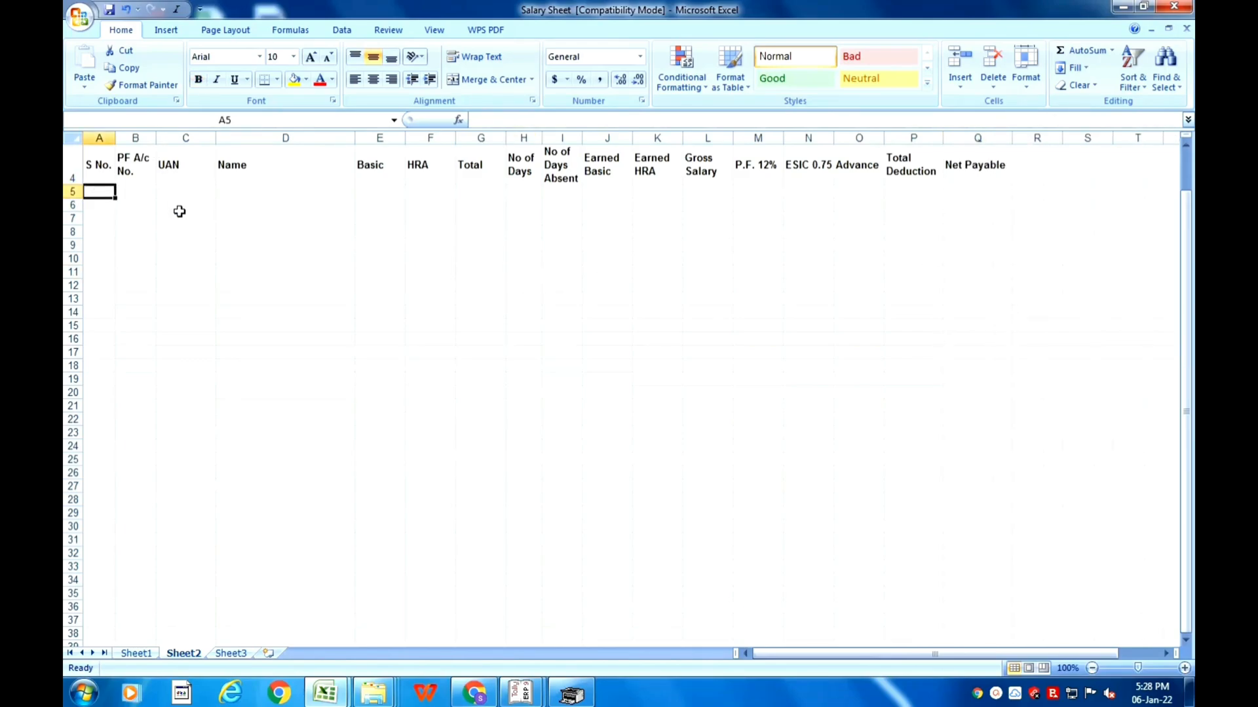
# Step: Fill A5:A15 with serial numbers 1 to 11, deleting the surplus 12–18
pyautogui.scroll(1, 194, 224)
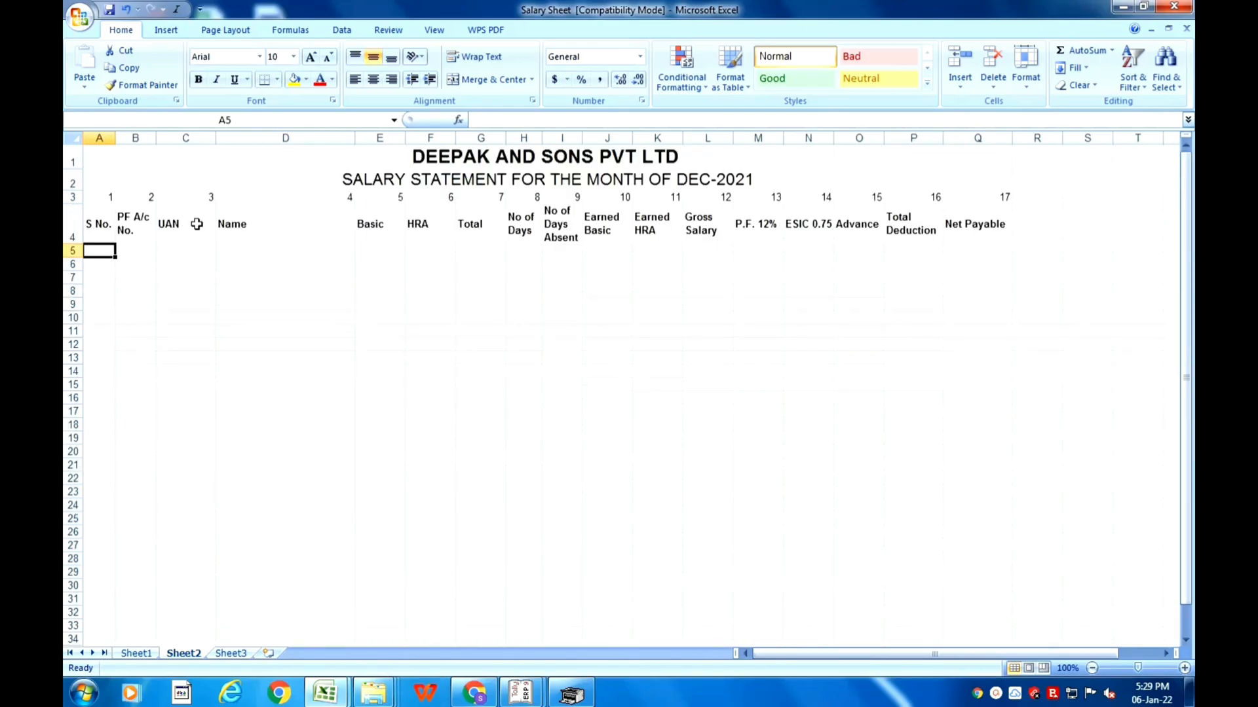
pyautogui.write('1')
pyautogui.press('Return')
pyautogui.write('2')
pyautogui.press('Return')
pyautogui.press('Up')
pyautogui.hotkey('shift', 'Up')
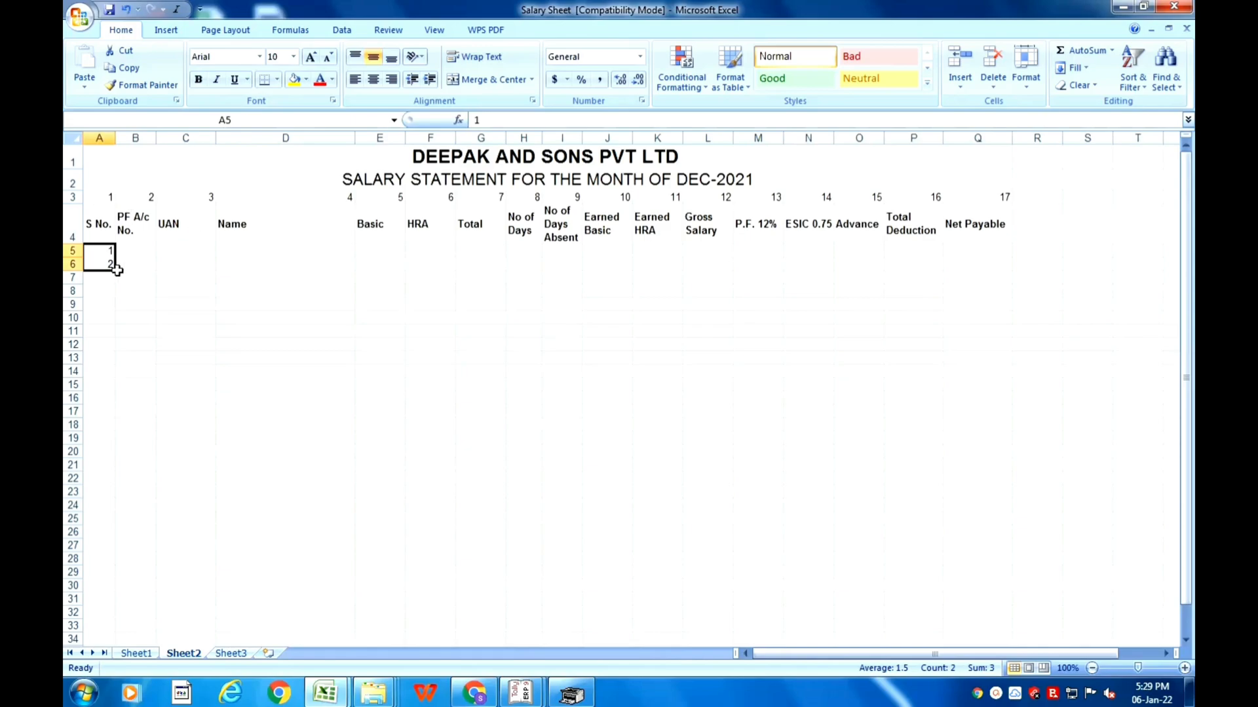
pyautogui.moveTo(114, 271); pyautogui.dragTo(94, 482)
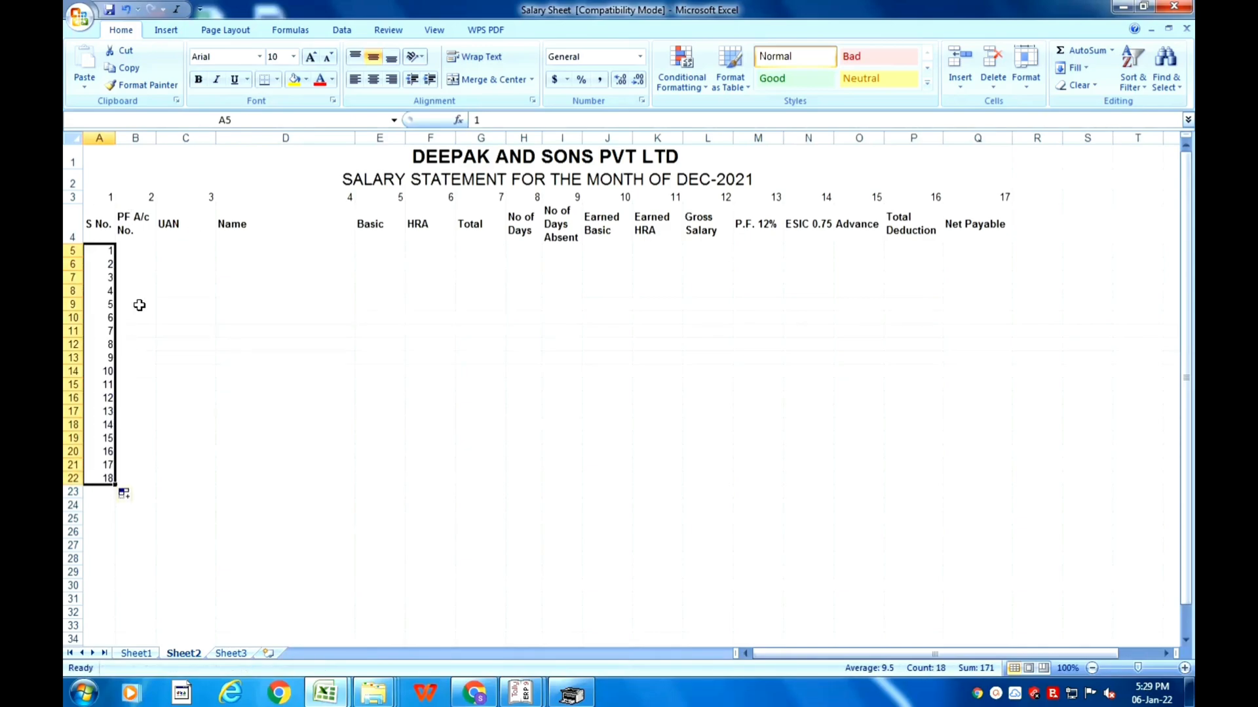
pyautogui.click(128, 395)
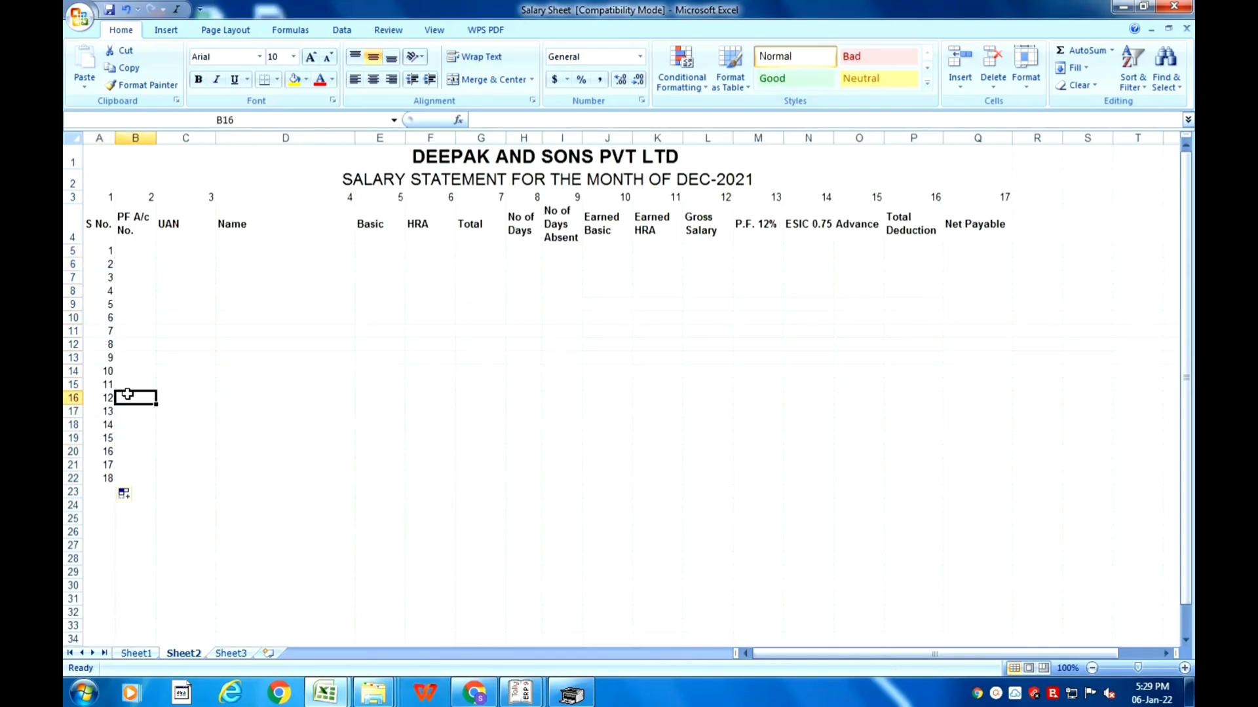
pyautogui.moveTo(104, 401); pyautogui.dragTo(102, 478)
pyautogui.press('Delete')
pyautogui.click(133, 251)
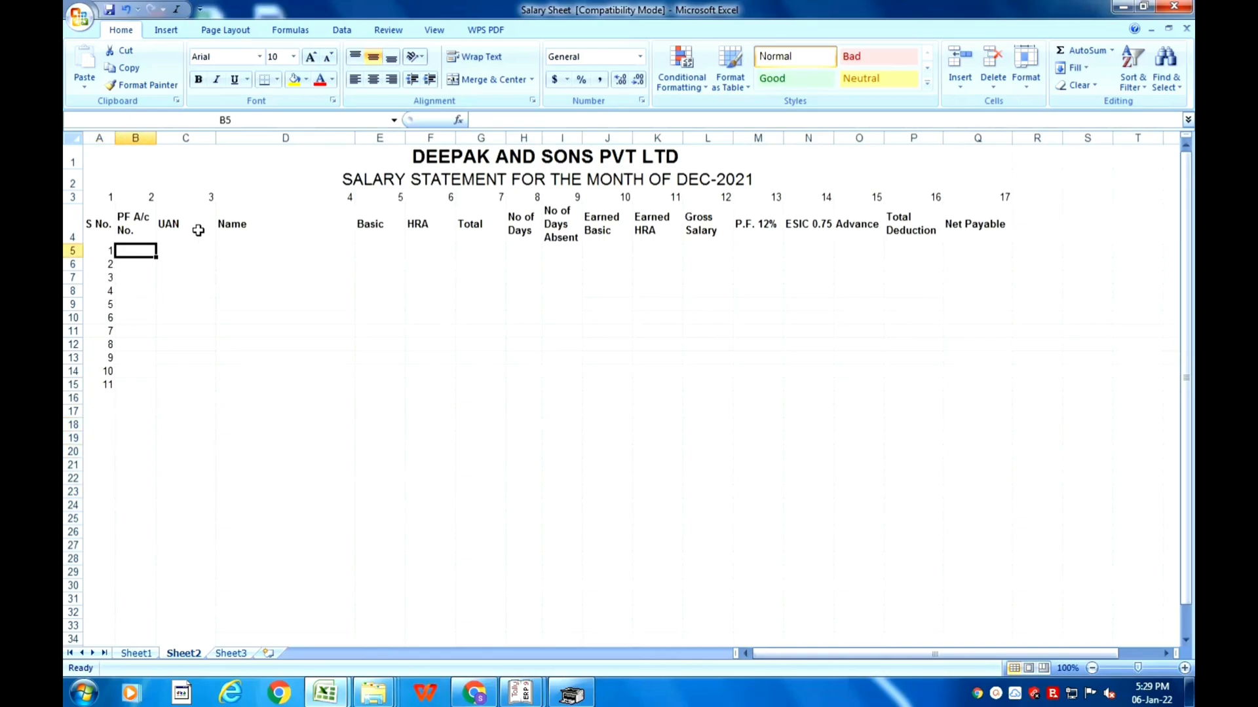
# Step: Enter the first four employee names in the Name column, fixing a typo in the first name
pyautogui.click(236, 251)
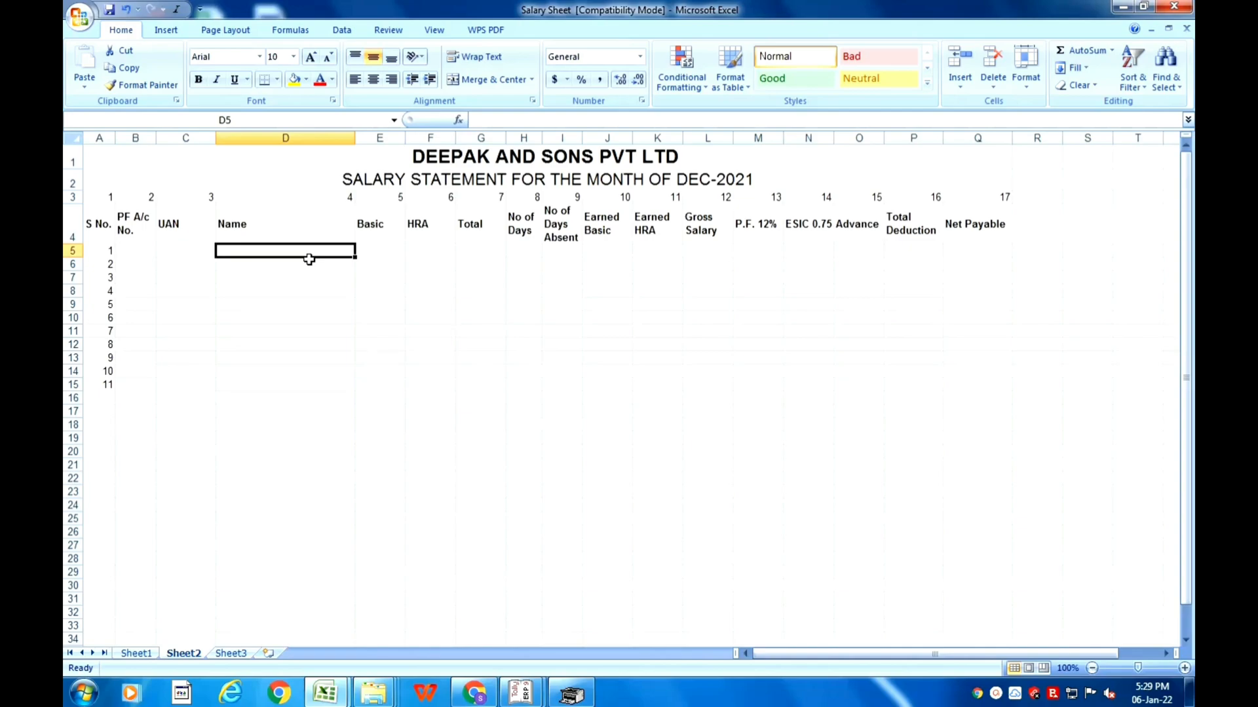
pyautogui.write('Ronee')
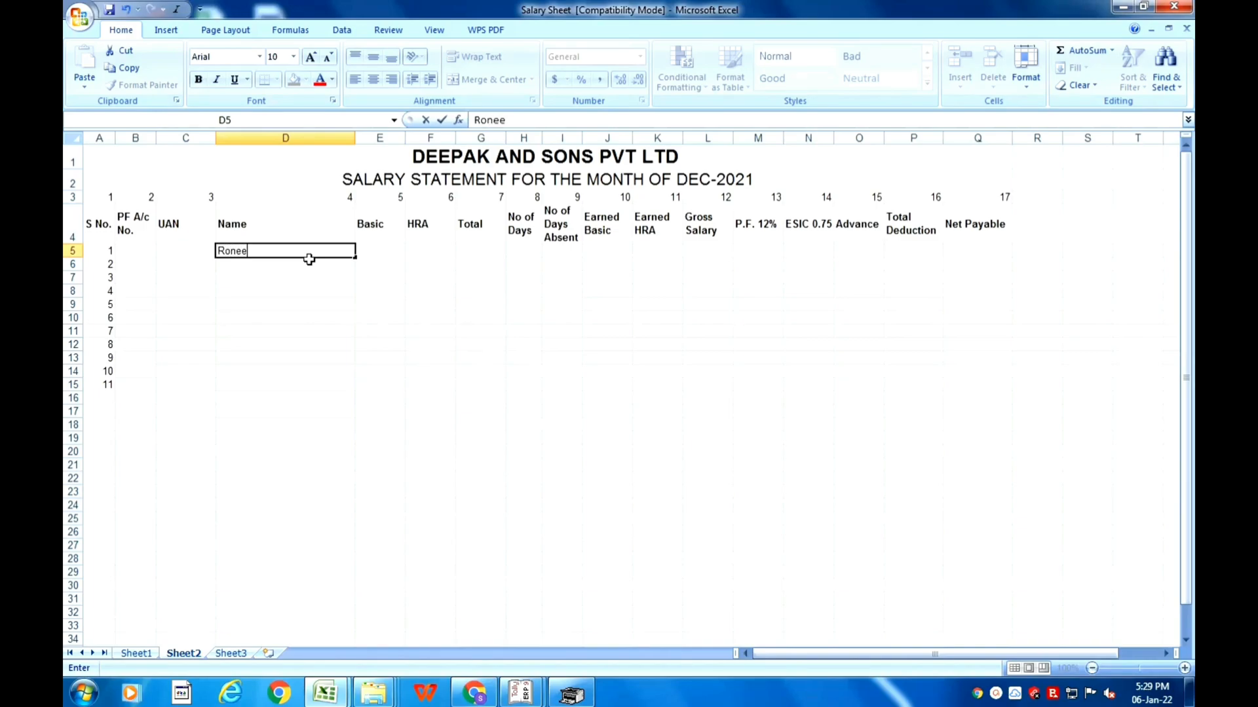
pyautogui.write(' tradeing')
pyautogui.press('BackSpace')
pyautogui.press('BackSpace')
pyautogui.press('BackSpace')
pyautogui.press('BackSpace')
pyautogui.press('BackSpace')
pyautogui.press('BackSpace')
pyautogui.press('BackSpace')
pyautogui.press('BackSpace')
pyautogui.write('Mukharjee')
pyautogui.press('Return')
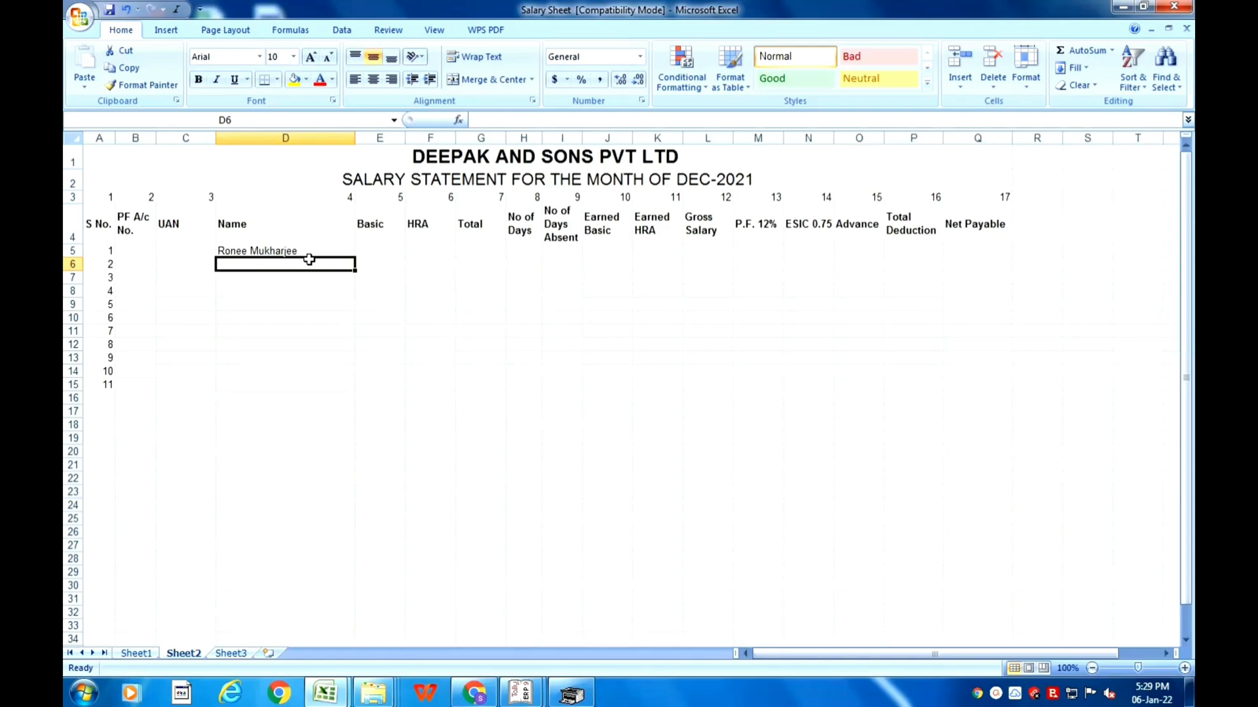
pyautogui.write('Prashant C')
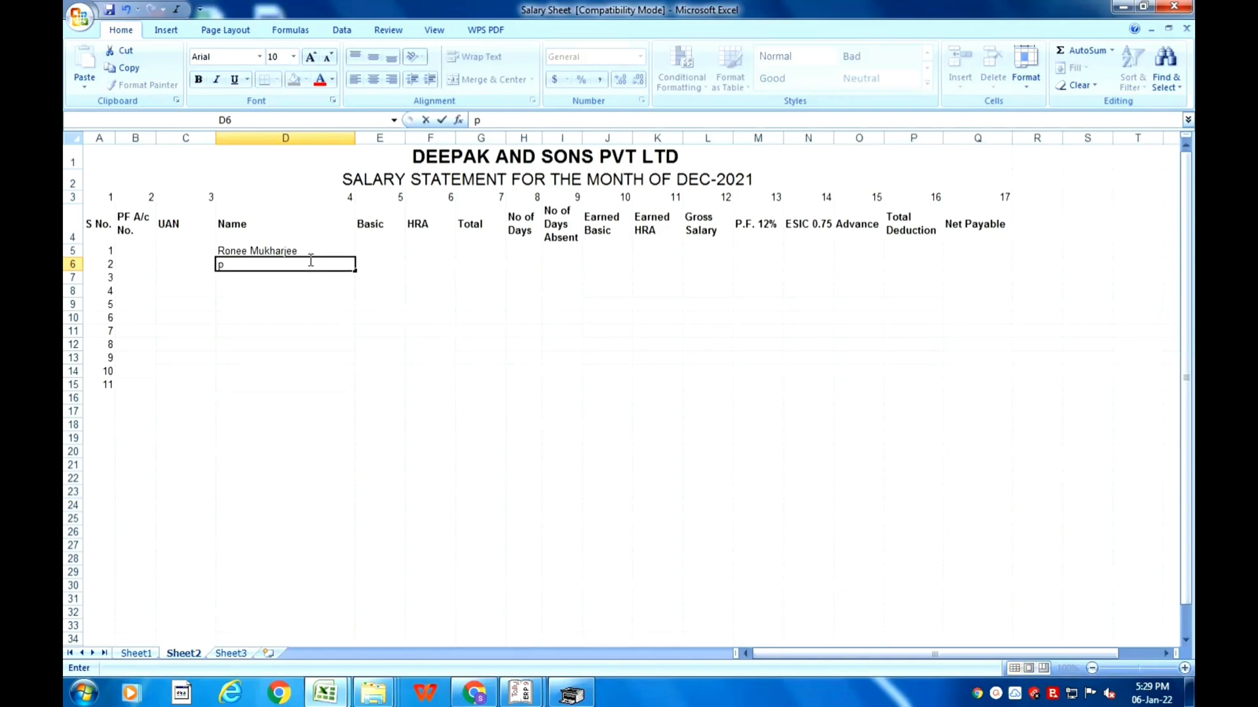
pyautogui.write('hadar')
pyautogui.press('Return')
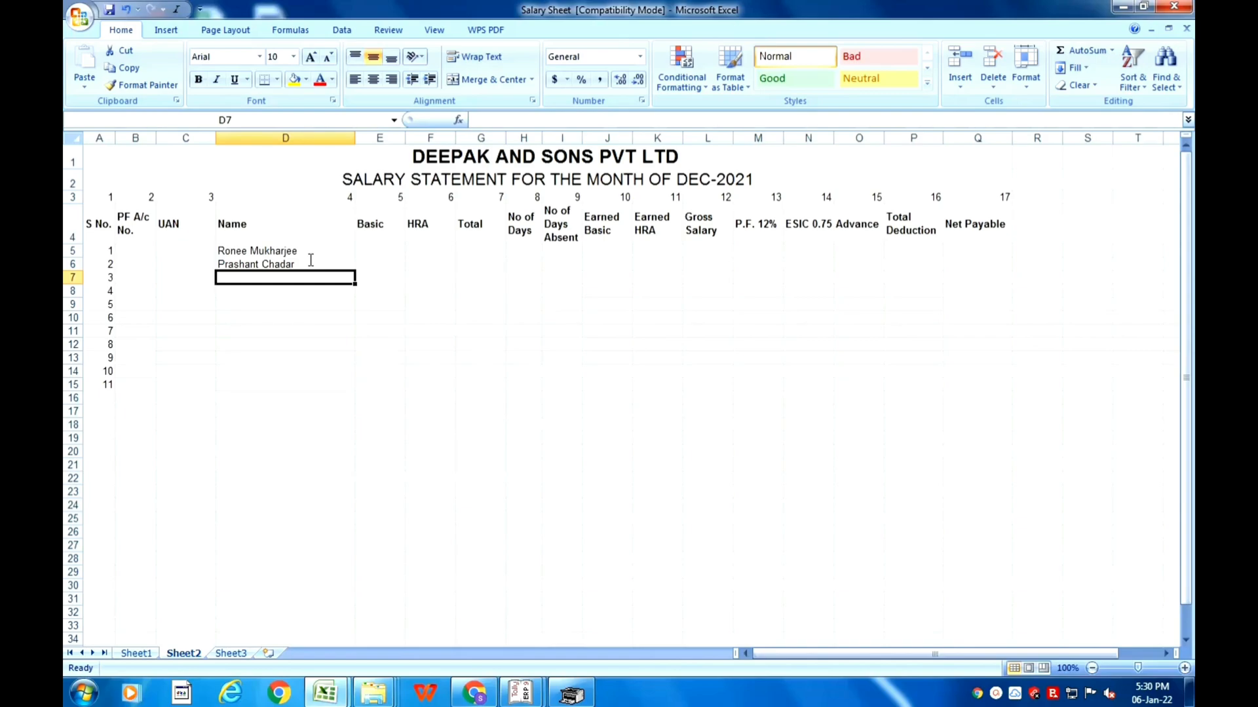
pyautogui.write('Vid')
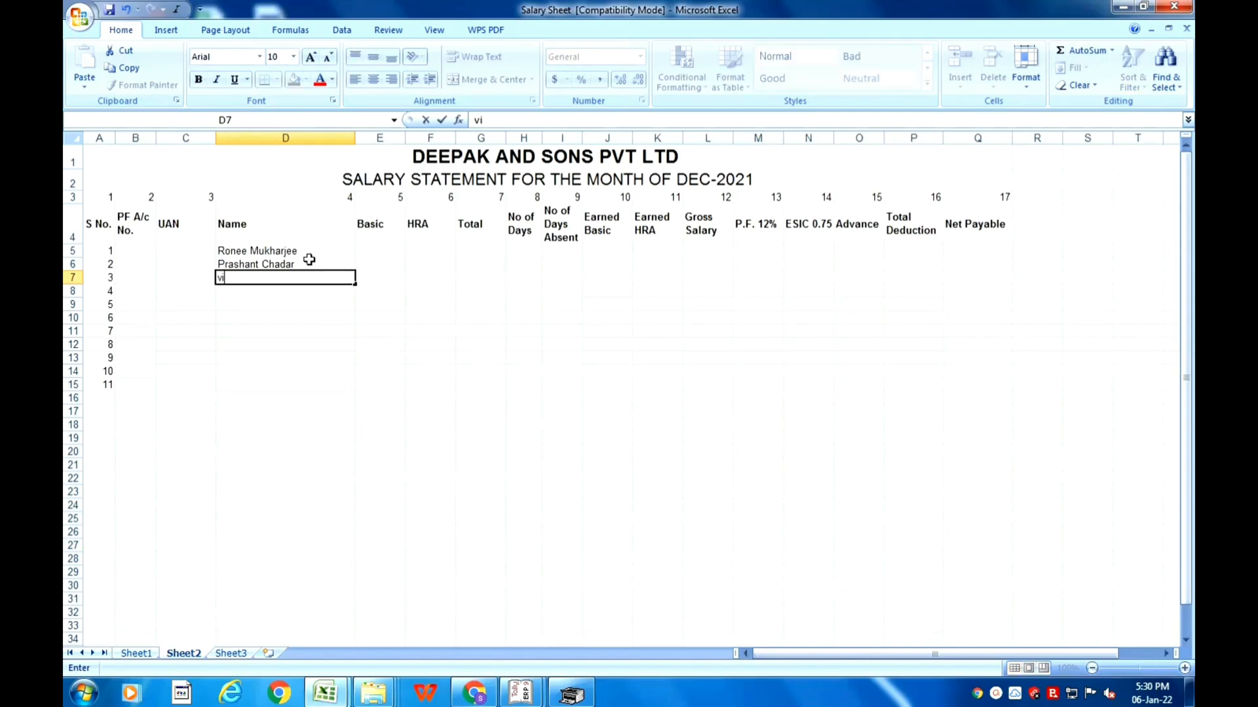
pyautogui.write('ushi Sharma')
pyautogui.press('Return')
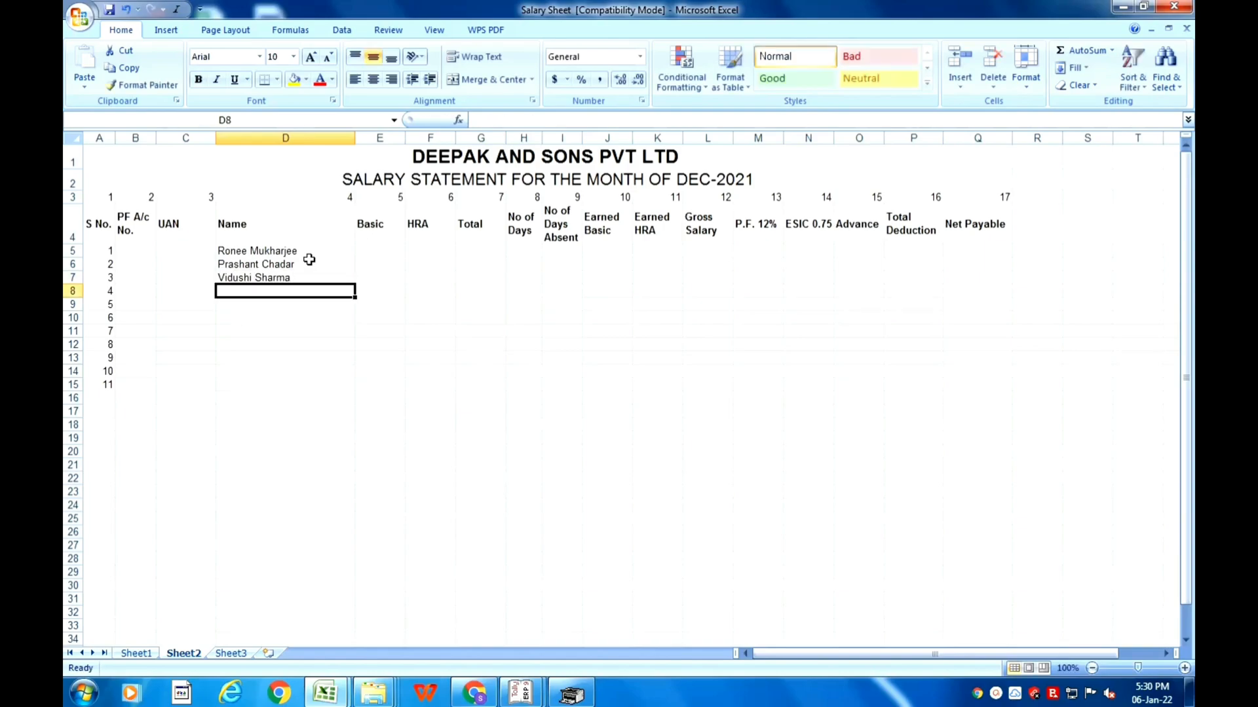
pyautogui.write('Kajal Kushwaha')
pyautogui.press('Return')
# Step: Enter the fifth through ninth employee names down the Name column, correcting stray letters in the sixth
pyautogui.write('Smriti Jain')
pyautogui.press('Return')
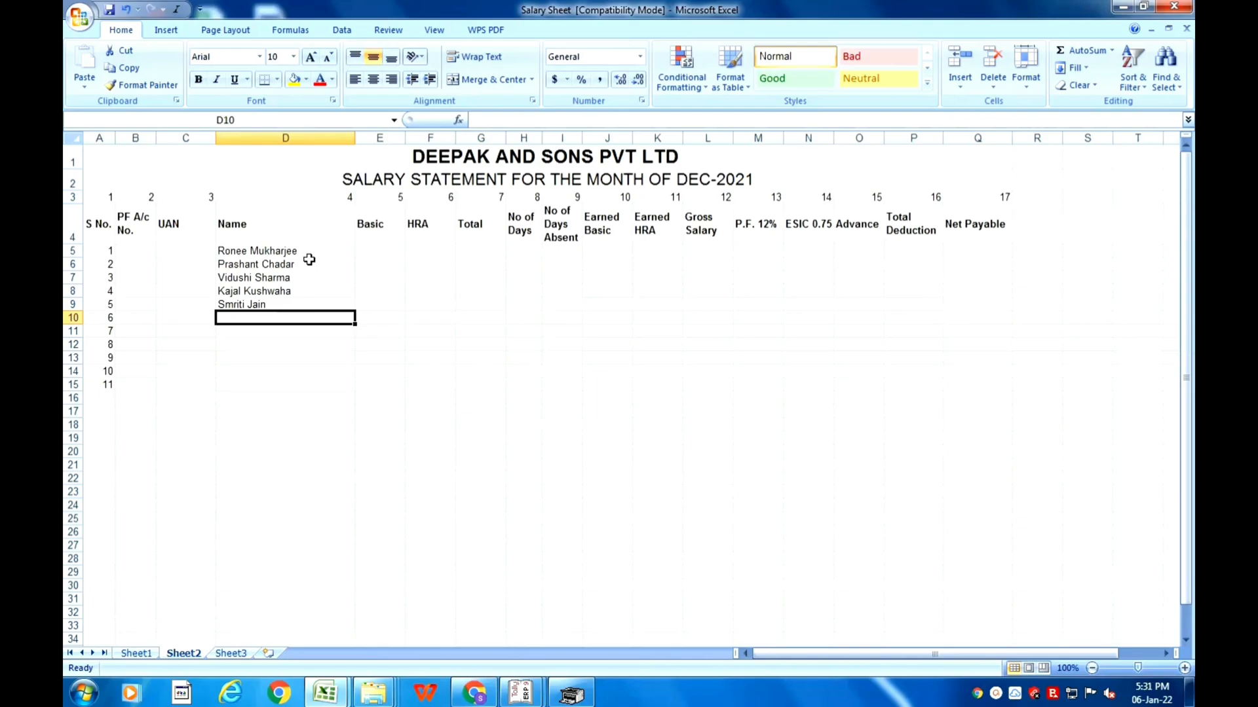
pyautogui.write('Pankaj na')
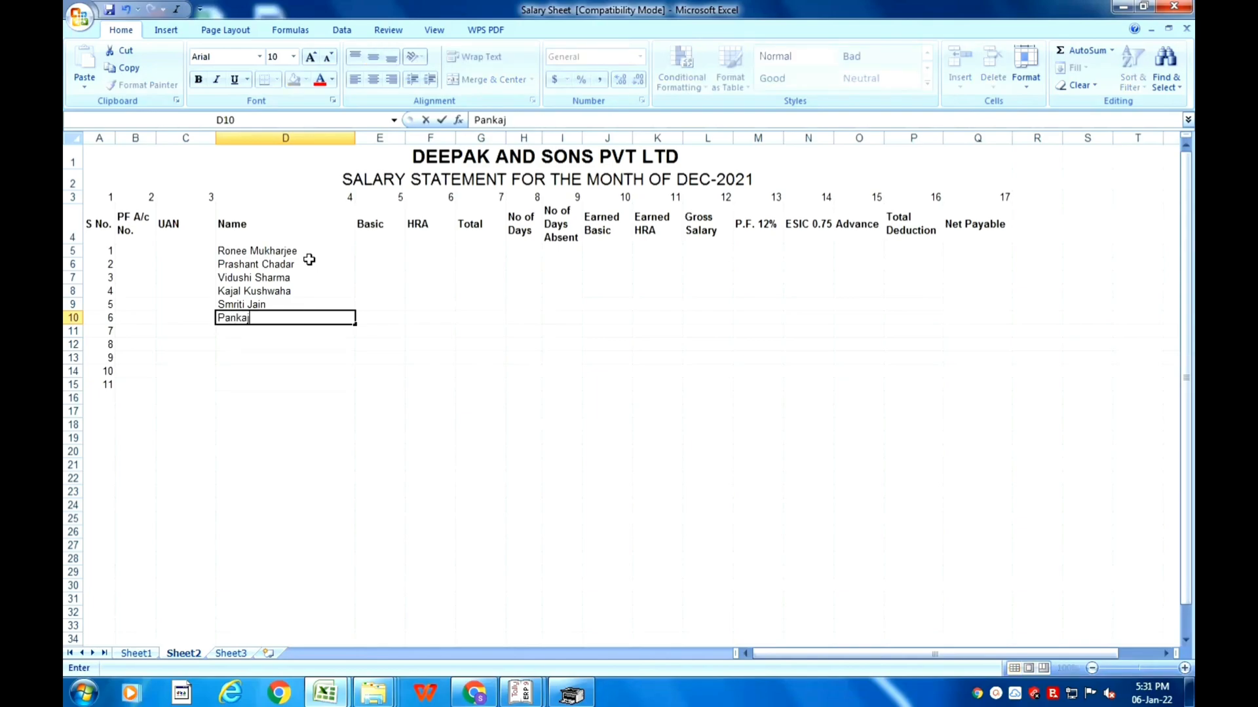
pyautogui.press('BackSpace')
pyautogui.press('BackSpace')
pyautogui.write('Sahu')
pyautogui.press('Return')
pyautogui.write('Aniket')
pyautogui.press('Return')
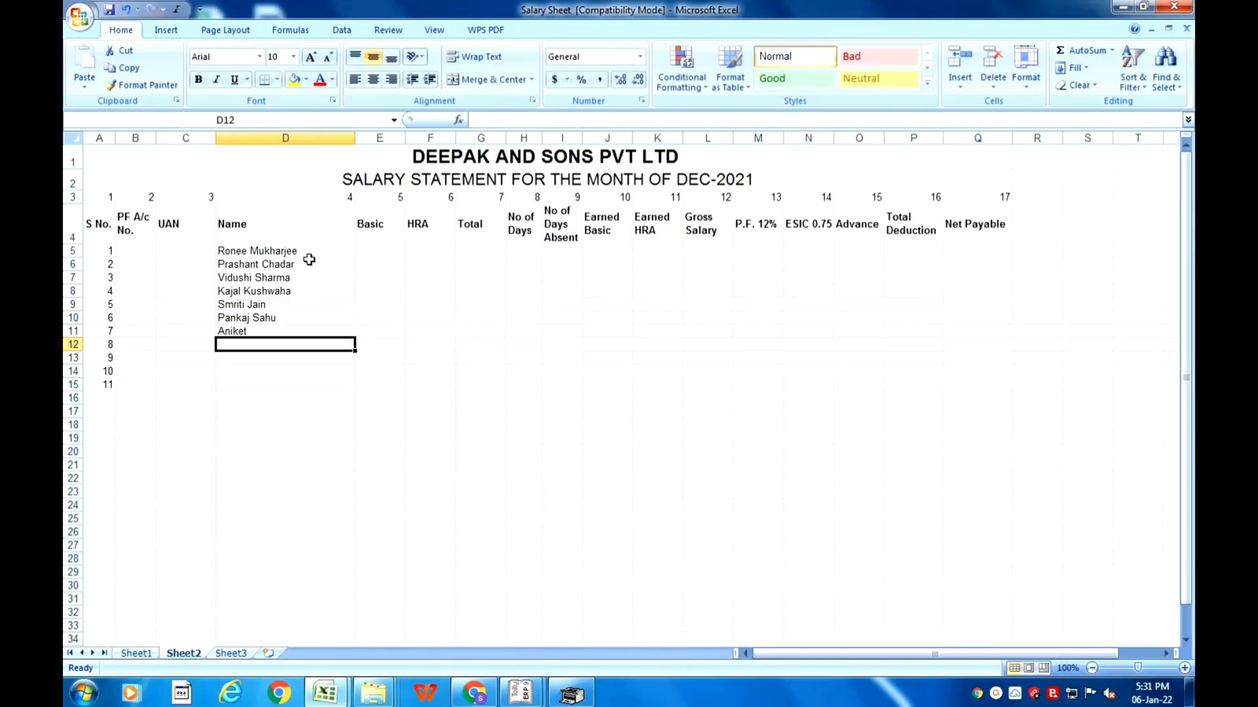
pyautogui.write('Vineet Sharma')
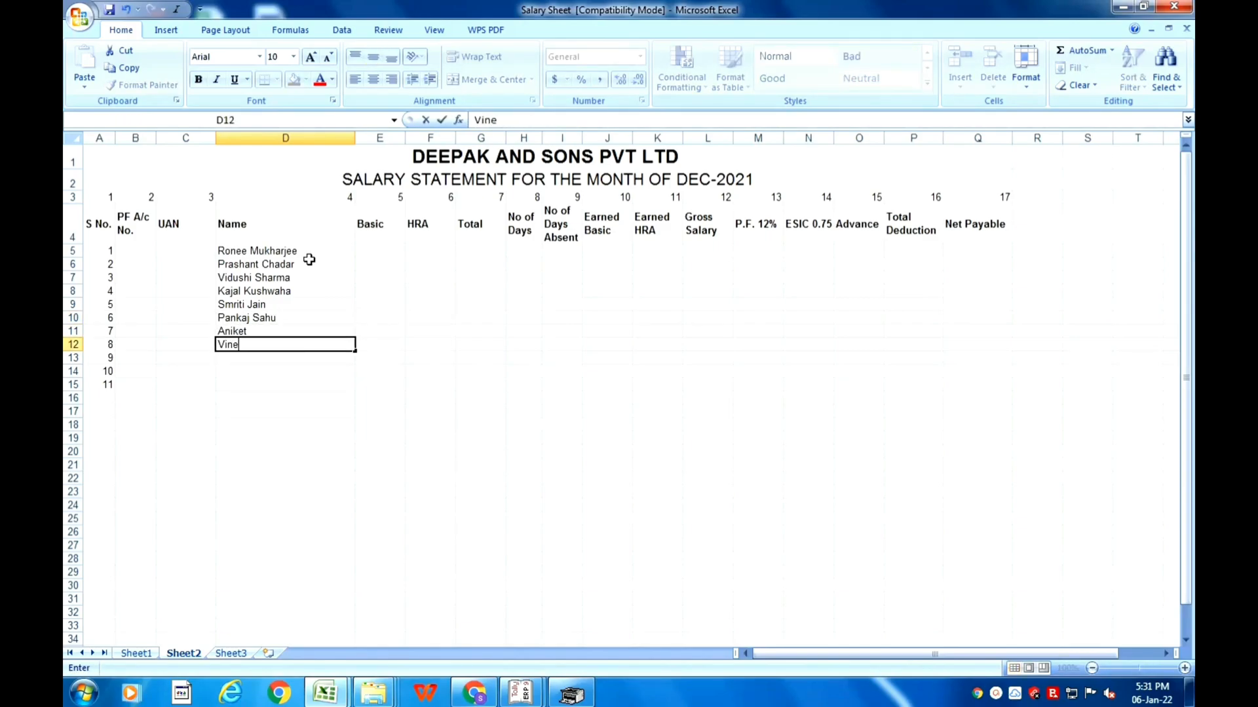
pyautogui.press('Return')
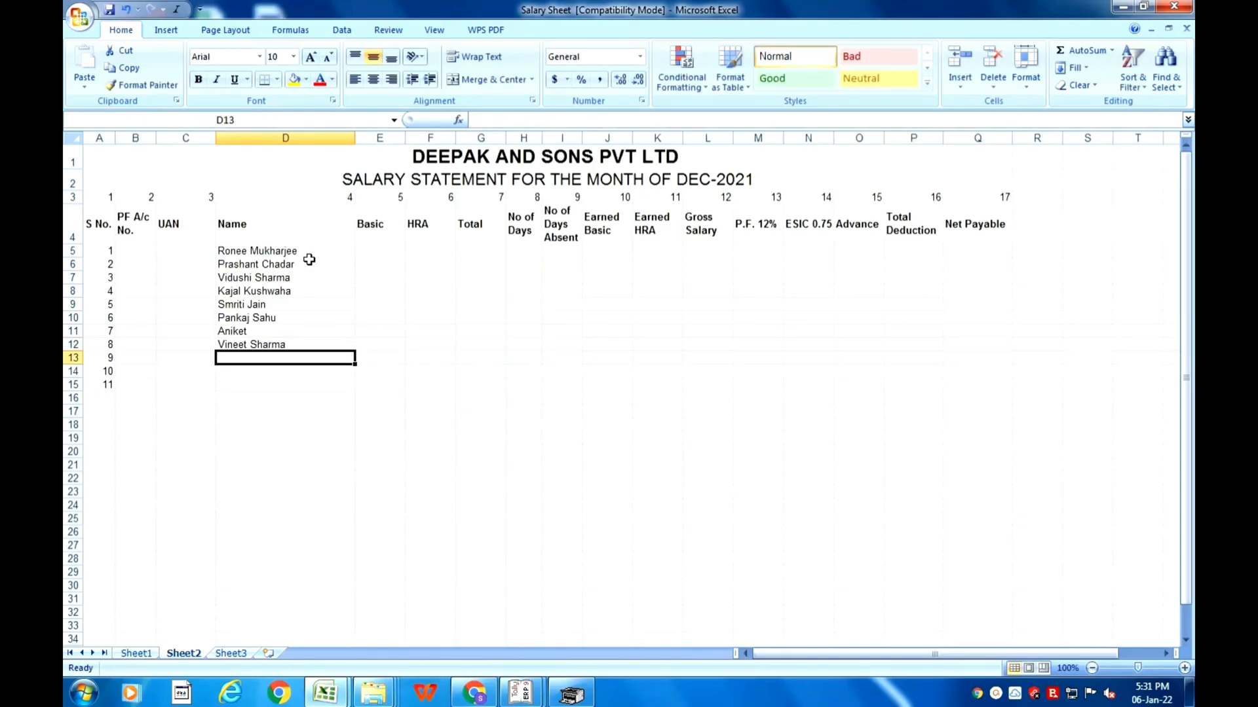
pyautogui.write('Mayank')
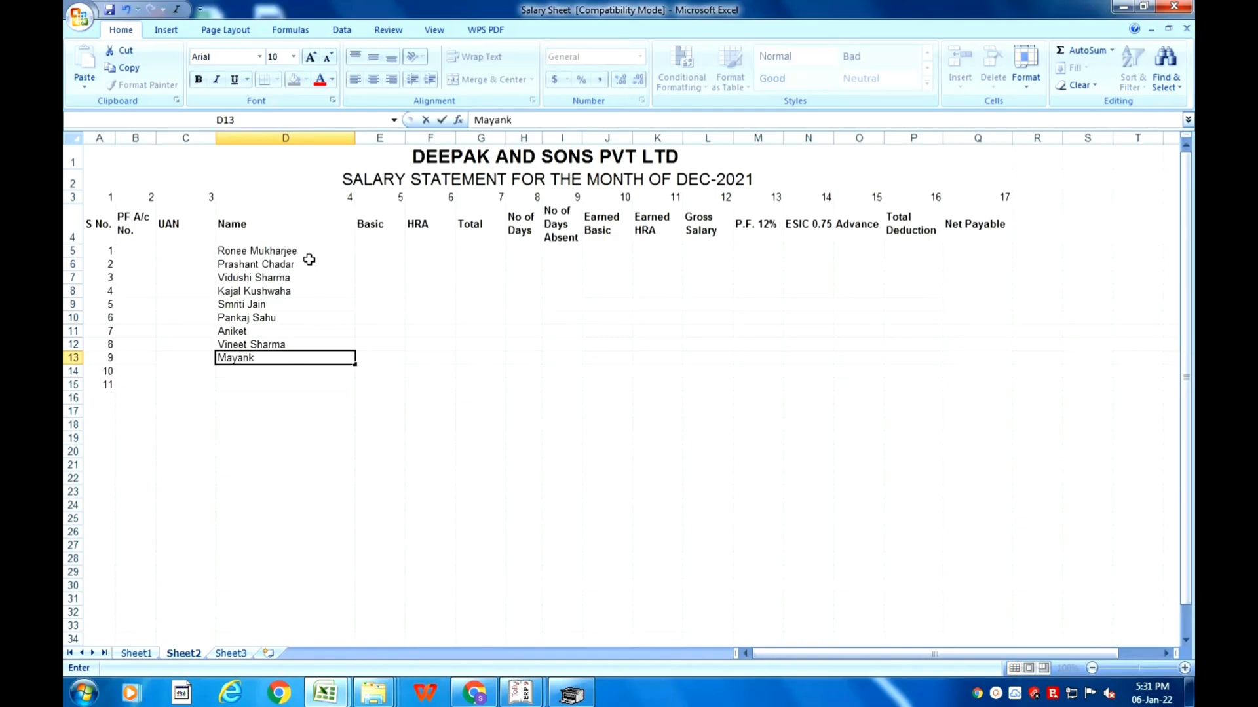
pyautogui.write(' Dubey')
# Step: Commit the ninth name and highlight the rows for serial numbers 10 and 11
pyautogui.press('Up')
pyautogui.press('Up')
pyautogui.press('Up')
pyautogui.press('Up')
pyautogui.click(309, 260)
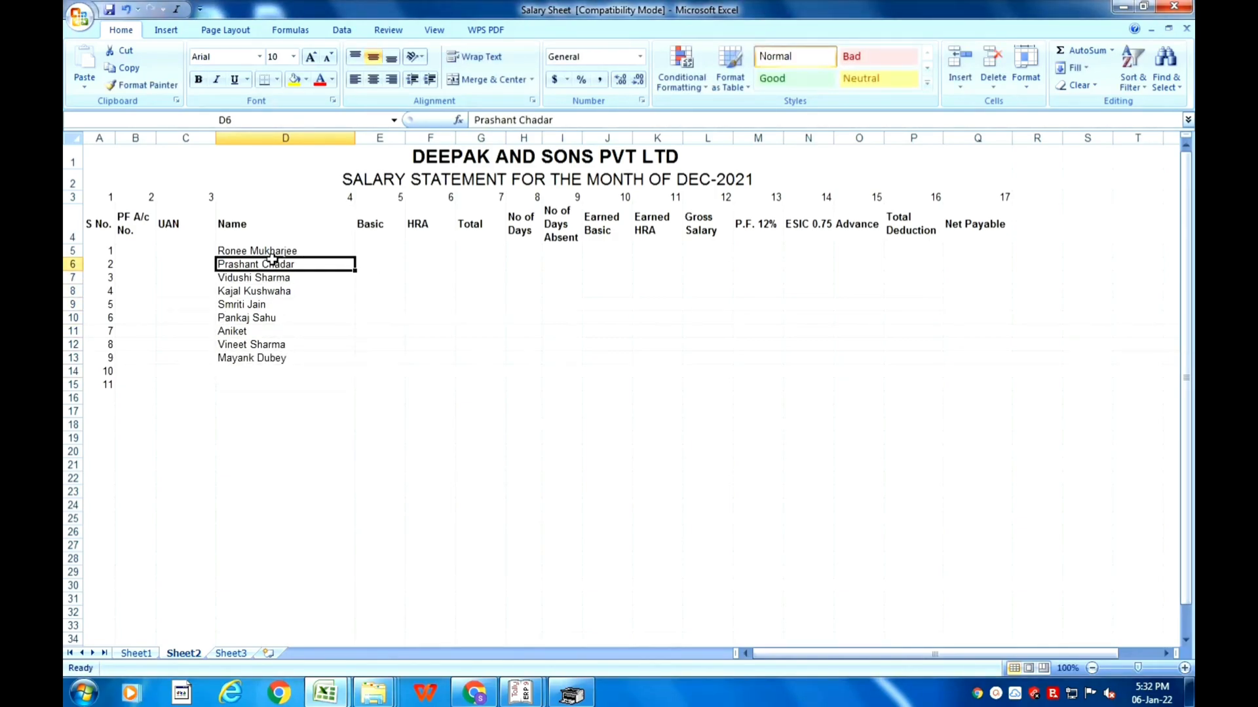
pyautogui.moveTo(99, 252); pyautogui.dragTo(188, 339)
pyautogui.moveTo(110, 371); pyautogui.dragTo(107, 384)
# Step: Enter the tenth and eleventh employee names in D14 and D15, removing a stray backslash
pyautogui.click(218, 370)
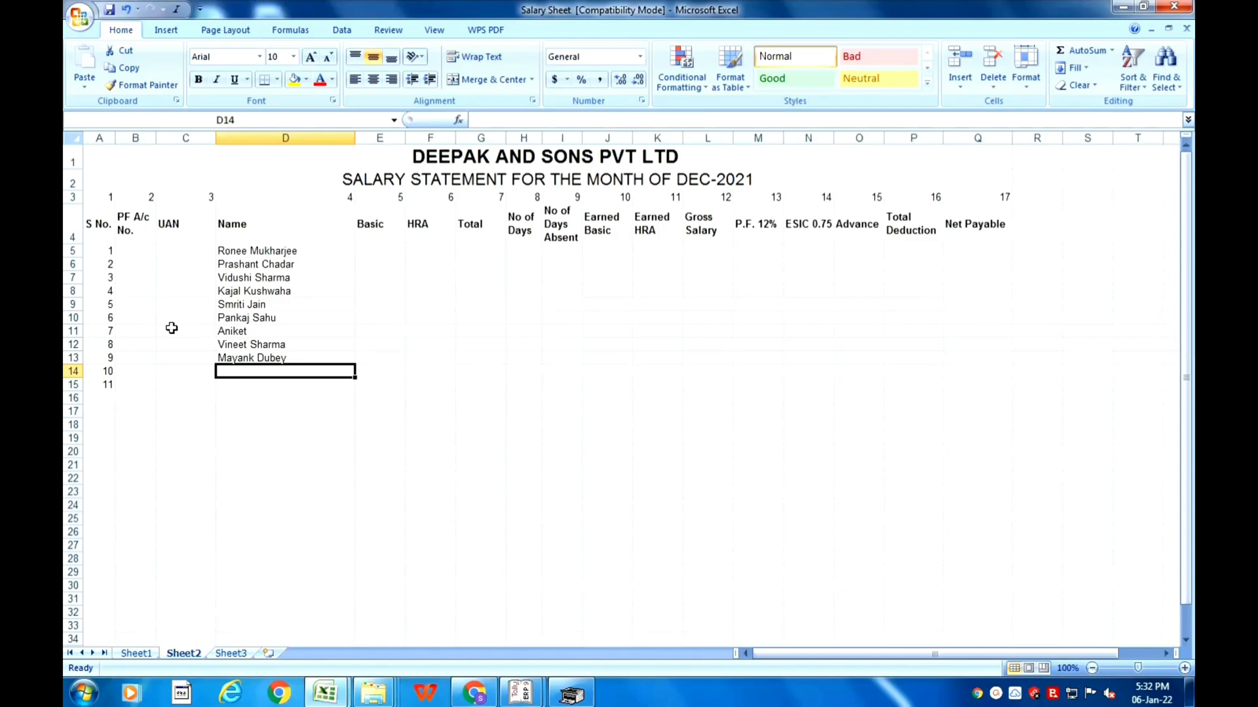
pyautogui.write('Abhsih')
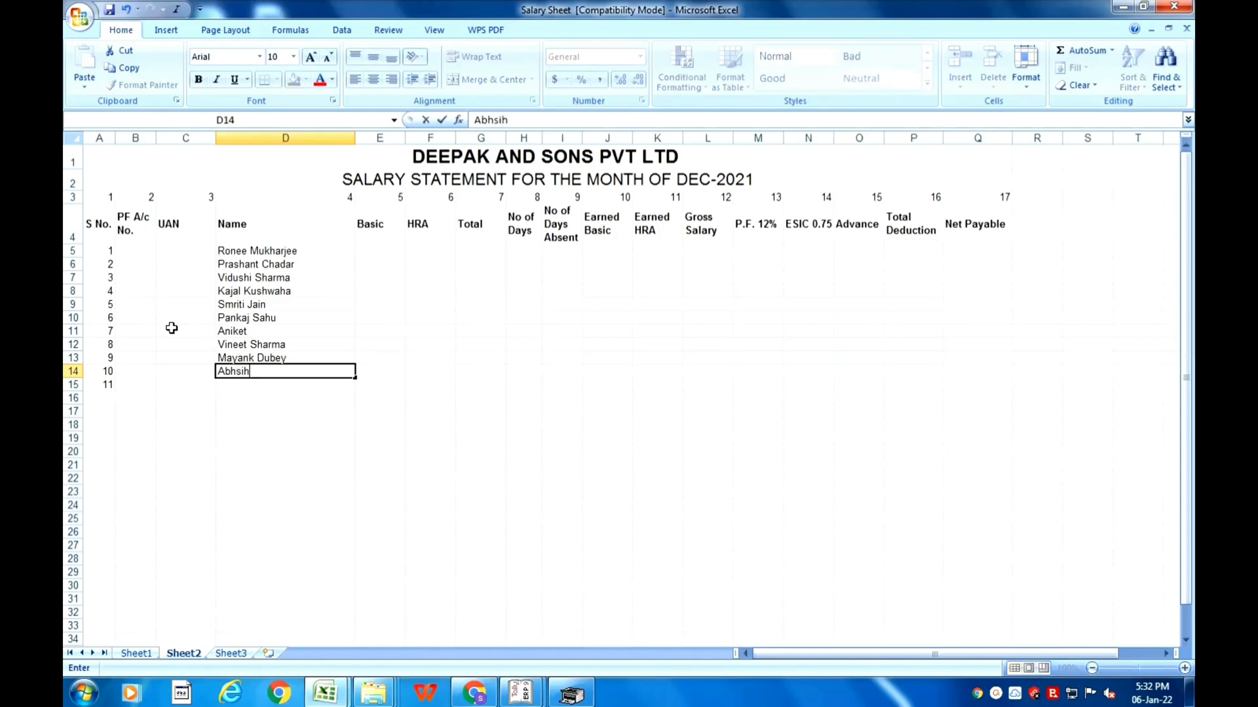
pyautogui.write('ek\\')
pyautogui.press('Return')
pyautogui.press('Up')
pyautogui.press('F2')
pyautogui.press('BackSpace')
pyautogui.press('Return')
pyautogui.write('Pawan')
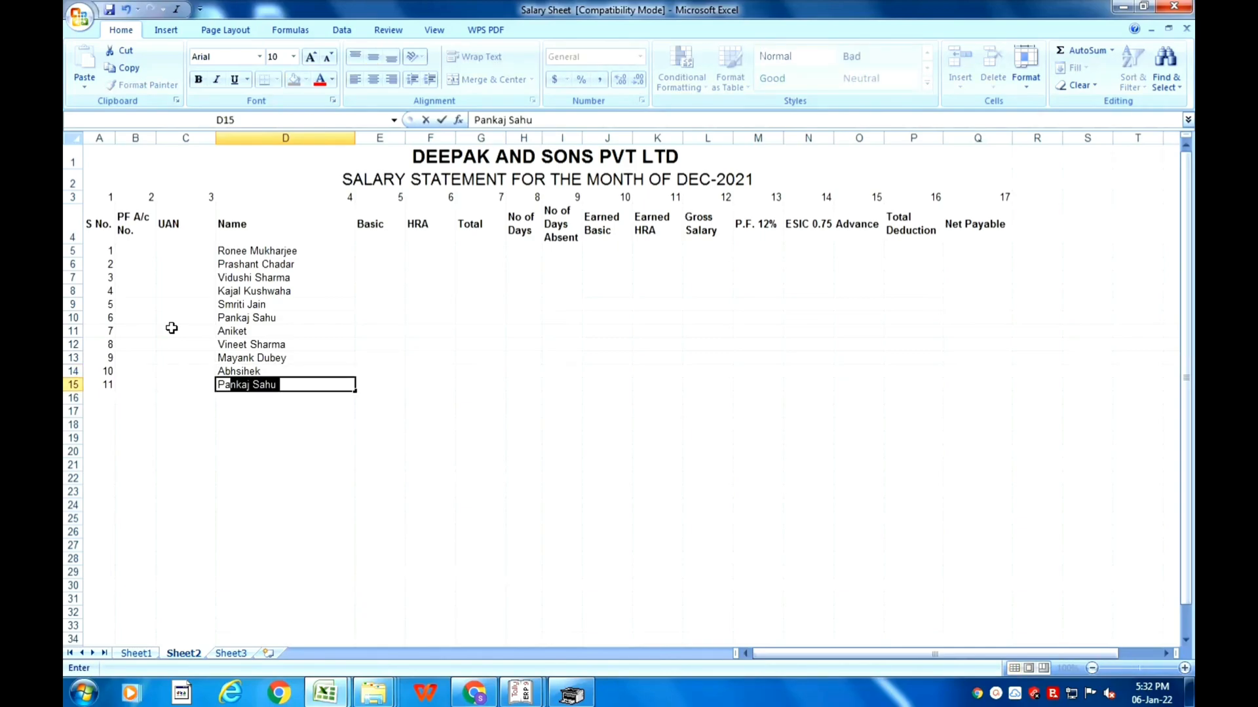
pyautogui.press('Return')
pyautogui.press('Up')
pyautogui.press('Up')
pyautogui.press('Up')
pyautogui.press('Up')
pyautogui.press('Up')
pyautogui.press('Up')
pyautogui.press('Up')
pyautogui.press('Up')
pyautogui.press('Up')
pyautogui.press('Up')
pyautogui.press('Up')
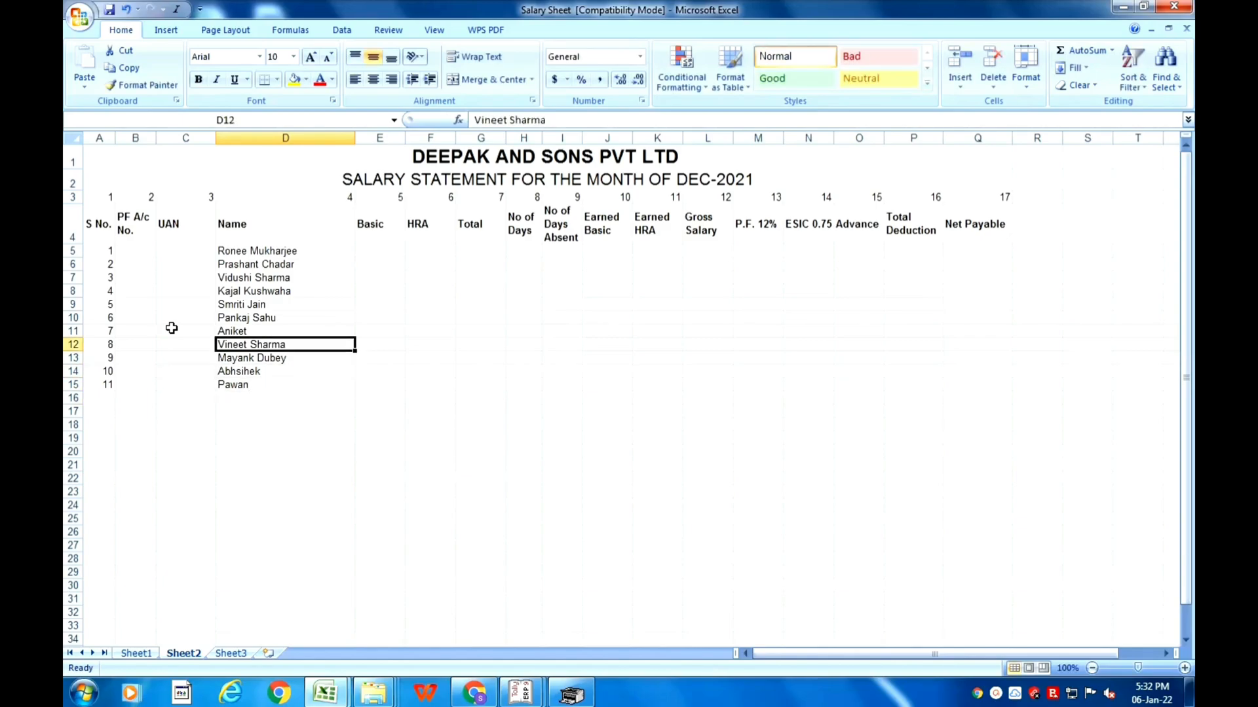
pyautogui.press('Right')
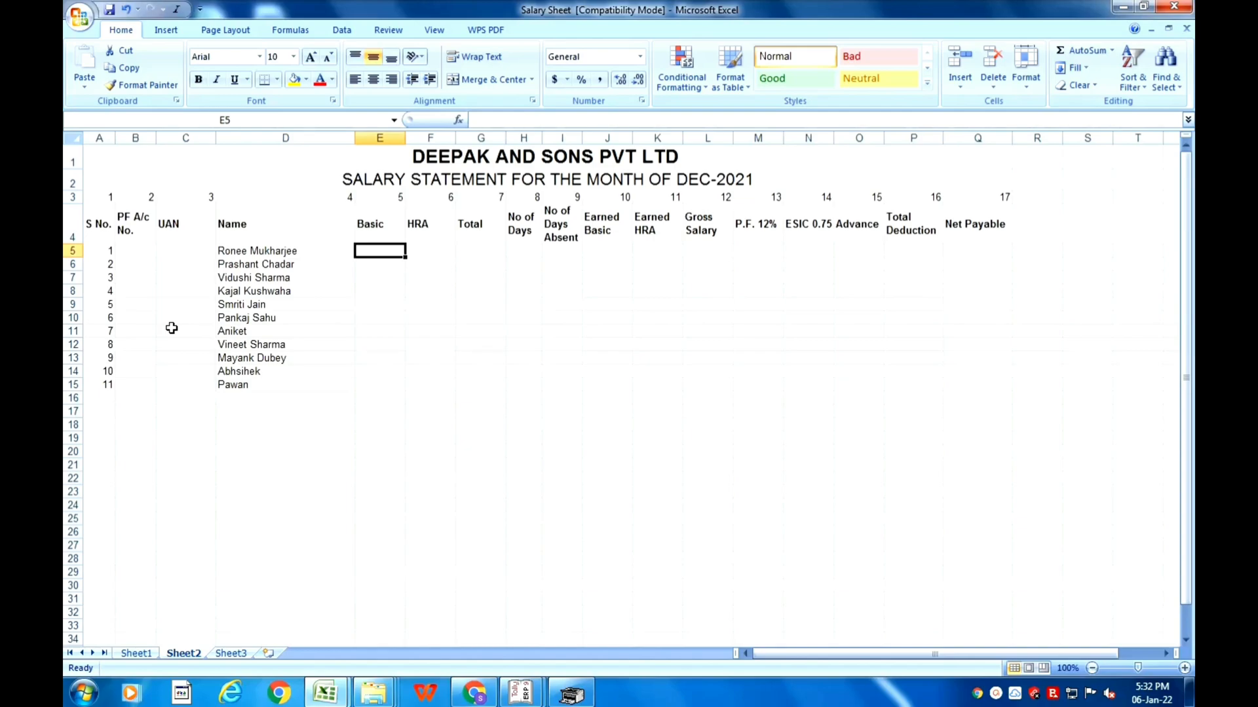
# Step: Enter Totals 15000, 12000, 10000 and 10000 in G5–G8, correcting the mistyped G8 entry
pyautogui.press('Right')
pyautogui.press('Right')
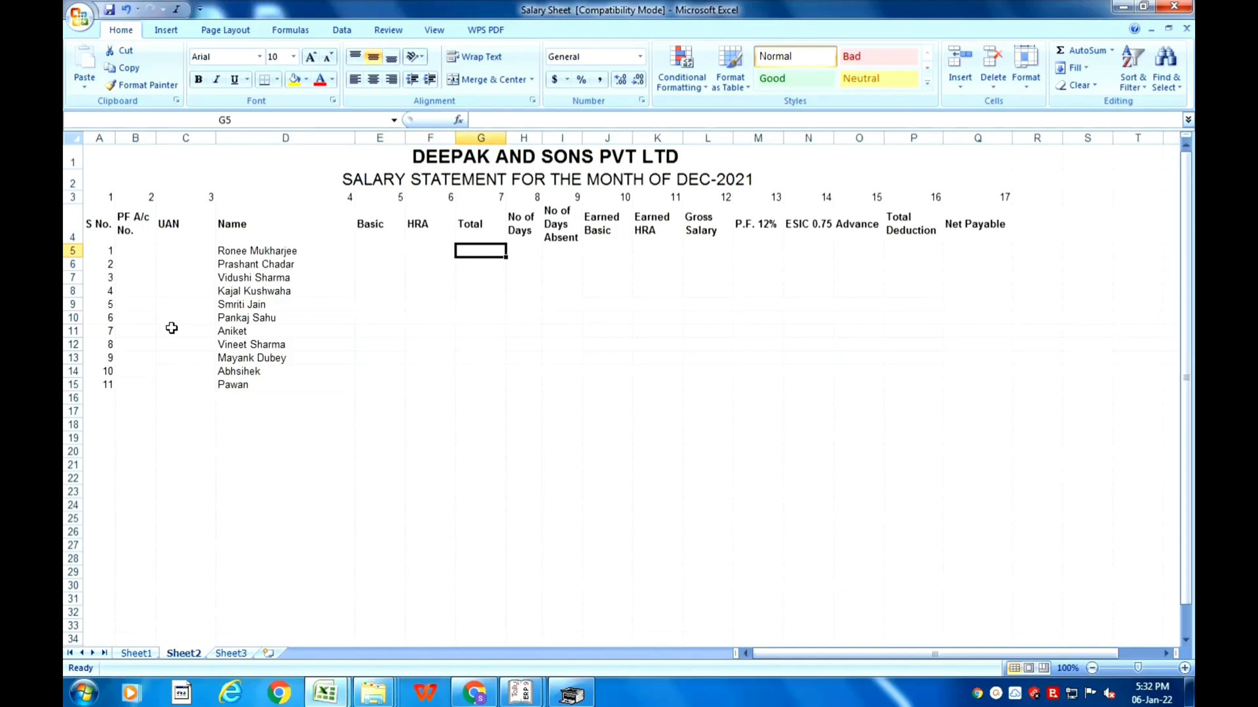
pyautogui.write('15000')
pyautogui.press('Return')
pyautogui.write('12000')
pyautogui.press('Return')
pyautogui.write('1000')
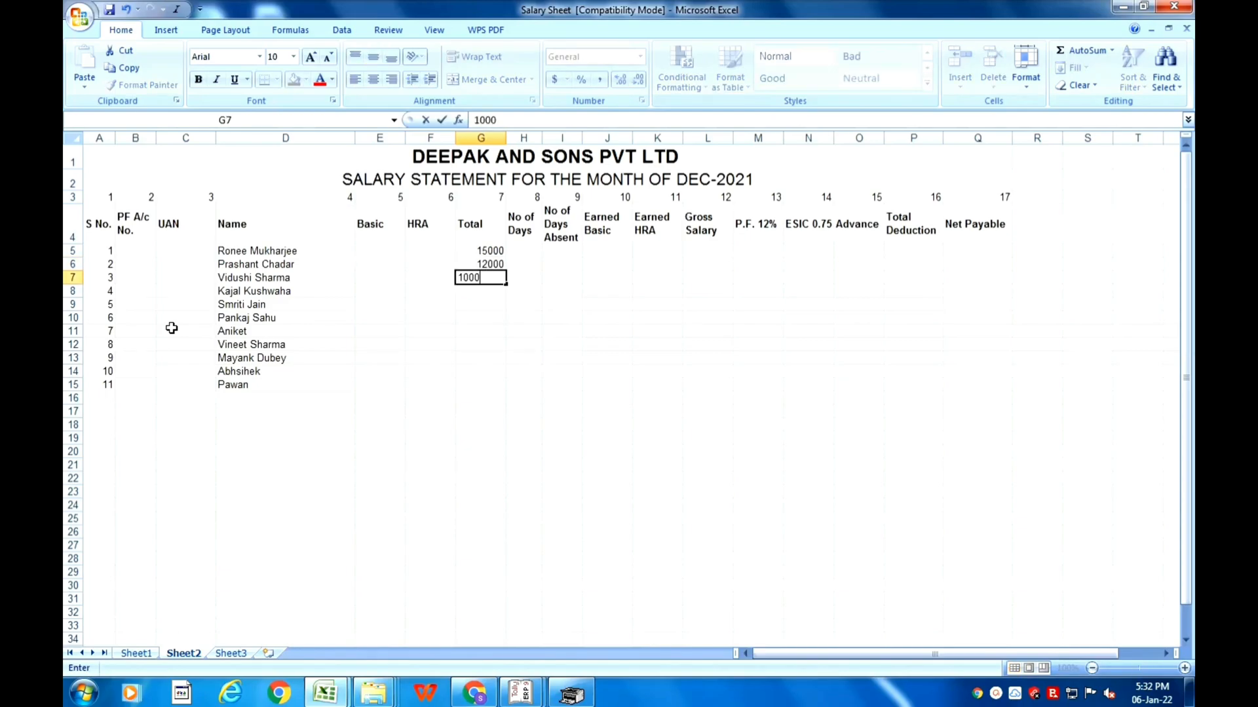
pyautogui.write('0')
pyautogui.press('Return')
pyautogui.write('8000+')
pyautogui.press('Return')
pyautogui.press('Up')
pyautogui.write('8000')
pyautogui.press('Return')
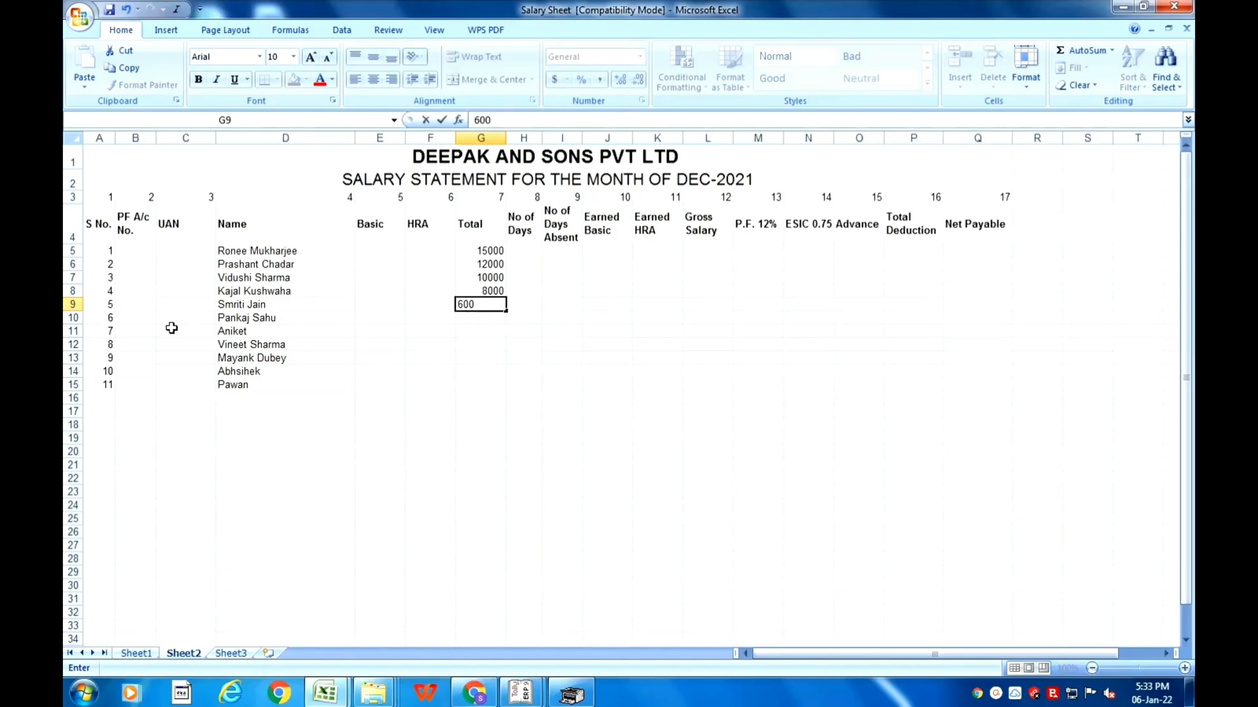
pyautogui.press('Up')
pyautogui.write('10000')
pyautogui.press('Return')
# Step: Enter Totals 12000, 15000, 16000, 11000, 17000, 18000 and 20000 in G9–G15
pyautogui.write('12000')
pyautogui.press('Return')
pyautogui.write('15000')
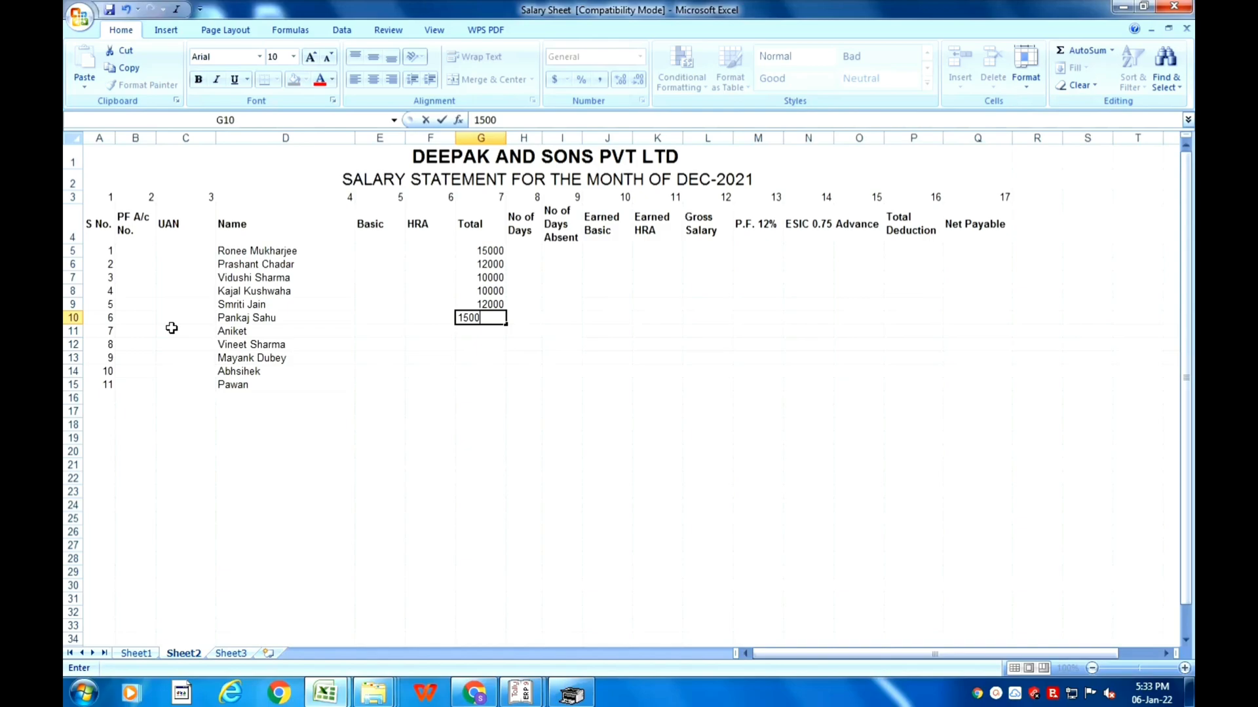
pyautogui.press('Return')
pyautogui.write('16000')
pyautogui.press('Return')
pyautogui.write('11000')
pyautogui.press('Return')
pyautogui.write('17000')
pyautogui.press('Return')
pyautogui.write('18000')
pyautogui.press('Return')
pyautogui.write('20000')
pyautogui.press('Return')
pyautogui.press('Up')
pyautogui.press('Up')
pyautogui.press('Up')
pyautogui.press('Up')
pyautogui.press('Up')
pyautogui.press('Up')
pyautogui.press('Up')
pyautogui.press('Up')
pyautogui.press('Up')
pyautogui.press('Up')
pyautogui.press('Up')
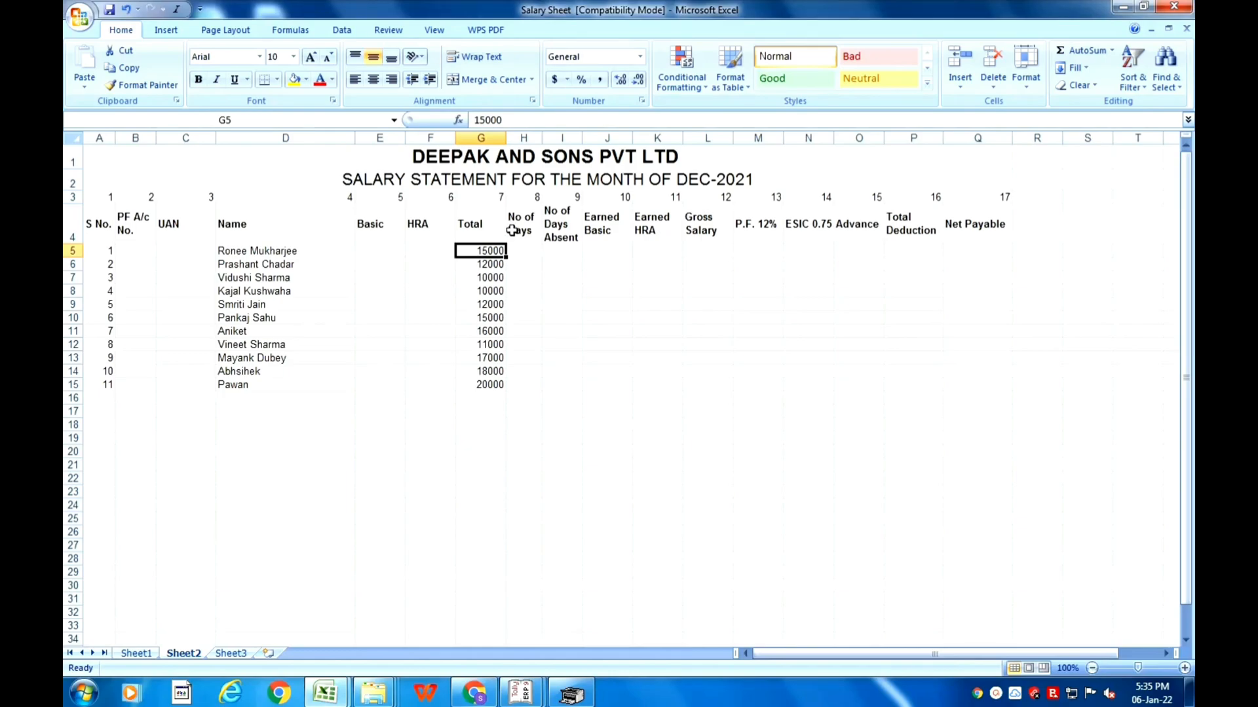
# Step: Enter 26 working days for the first two employees in H5 and H6
pyautogui.press('Right')
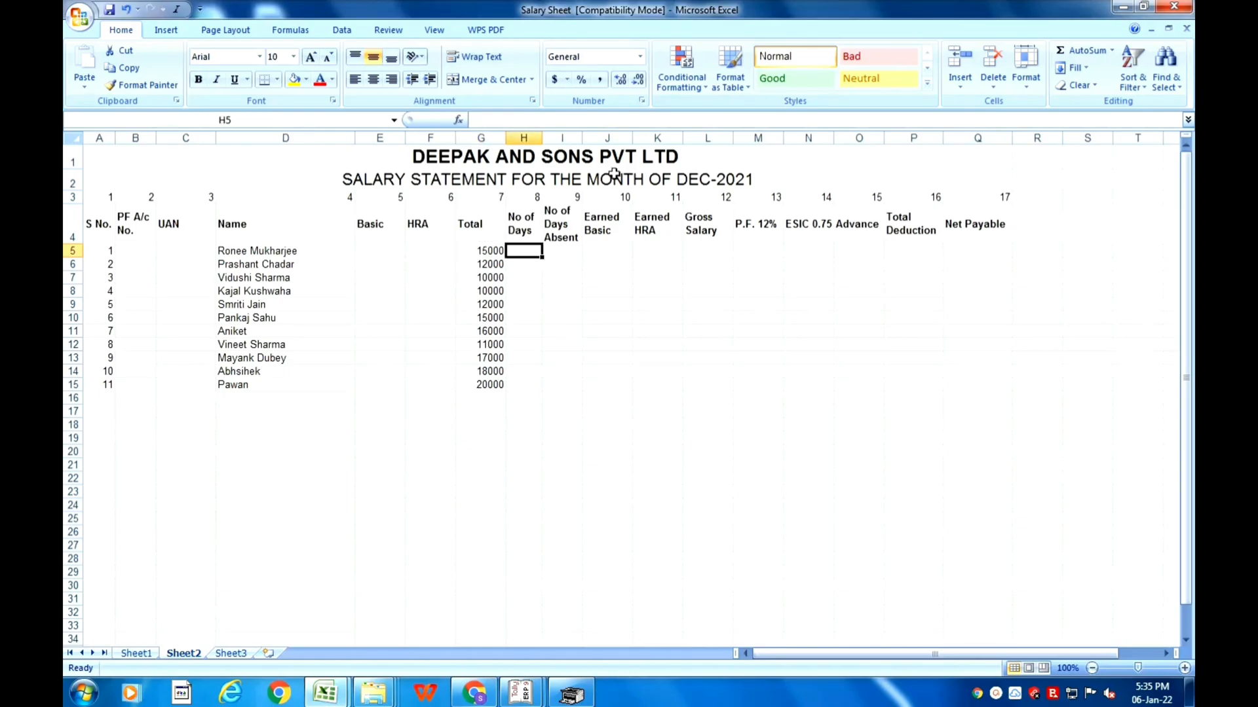
pyautogui.write('260')
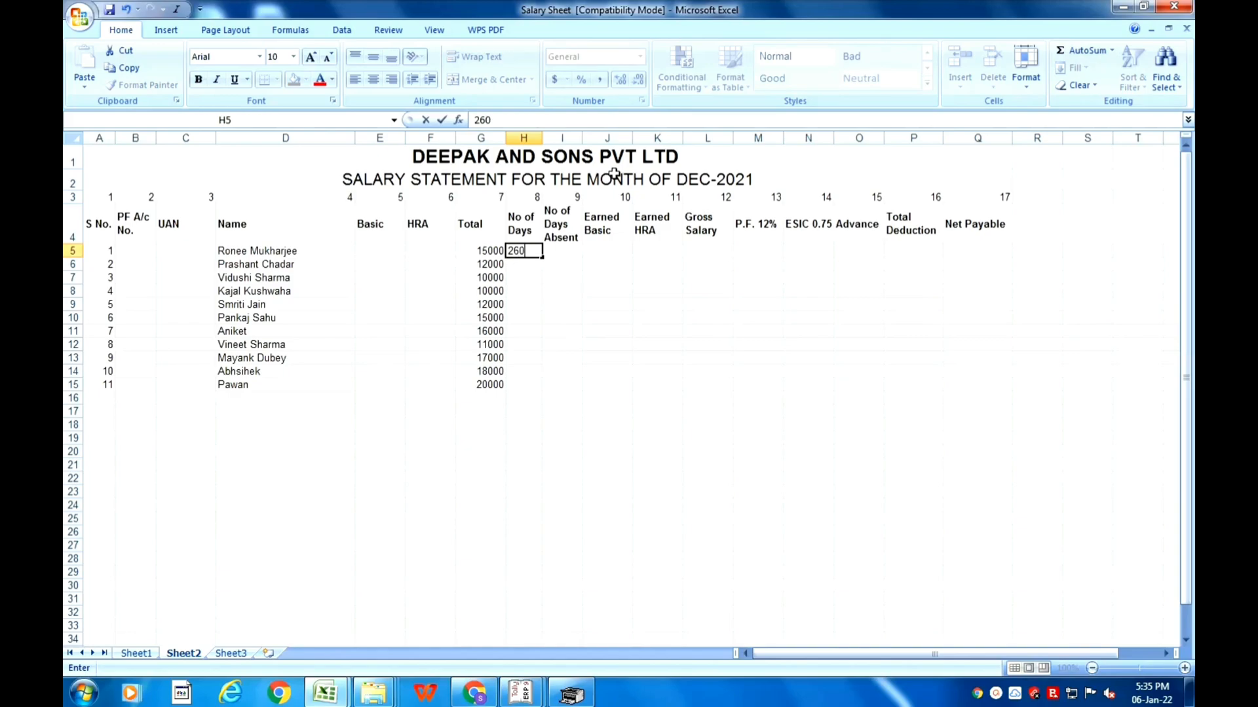
pyautogui.press('BackSpace')
pyautogui.press('Return')
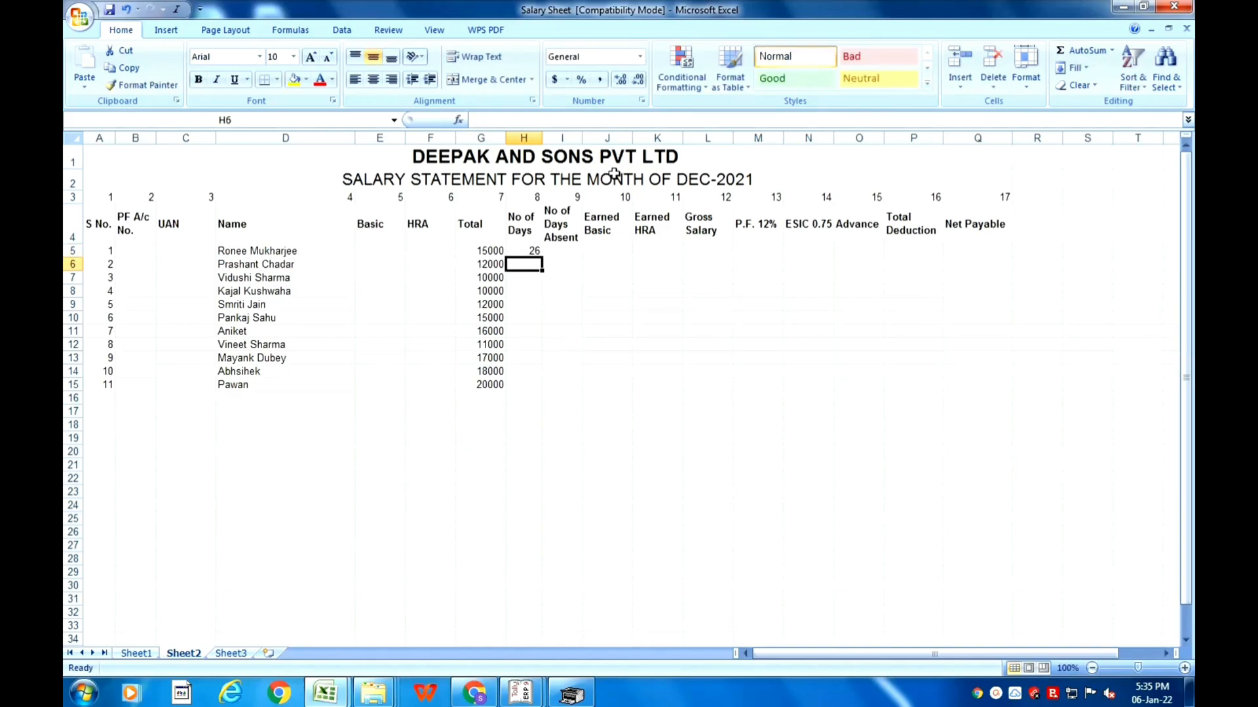
pyautogui.write('26')
pyautogui.press('Return')
# Step: Copy the 26 from H6 into H7 through H15
pyautogui.press('Up')
pyautogui.hotkey('ctrl', 'c')
pyautogui.press('Down')
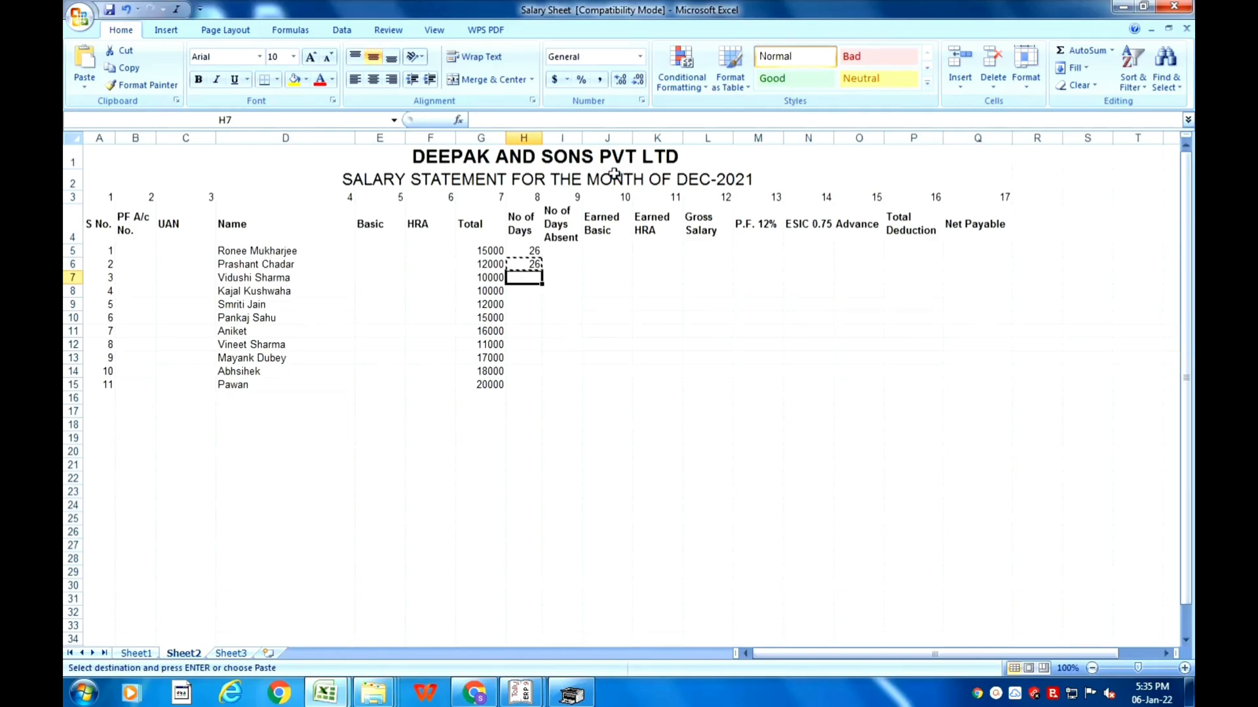
pyautogui.hotkey('shift', 'Down')
pyautogui.hotkey('shift', 'Down')
pyautogui.hotkey('shift', 'Down')
pyautogui.hotkey('shift', 'Down')
pyautogui.hotkey('shift', 'Down')
pyautogui.hotkey('shift', 'Down')
pyautogui.hotkey('shift', 'Down')
pyautogui.hotkey('shift', 'Down')
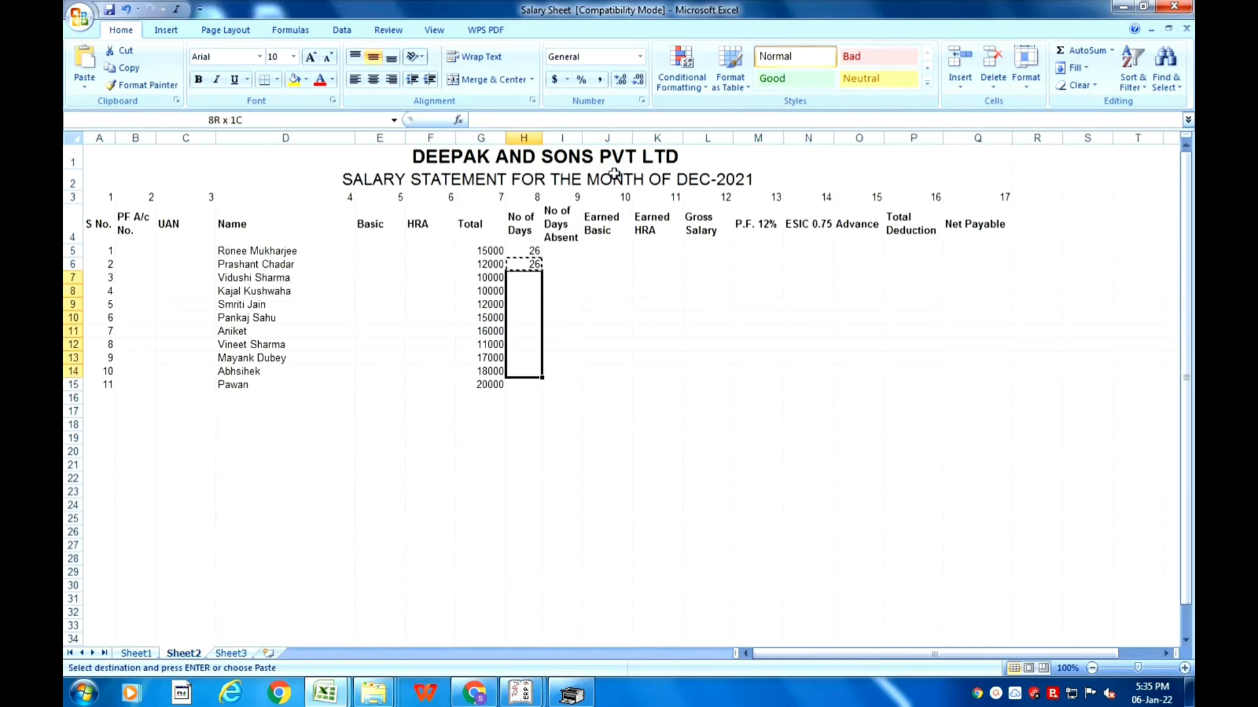
pyautogui.press('Return')
pyautogui.press('Up')
pyautogui.press('Right')
pyautogui.press('Up')
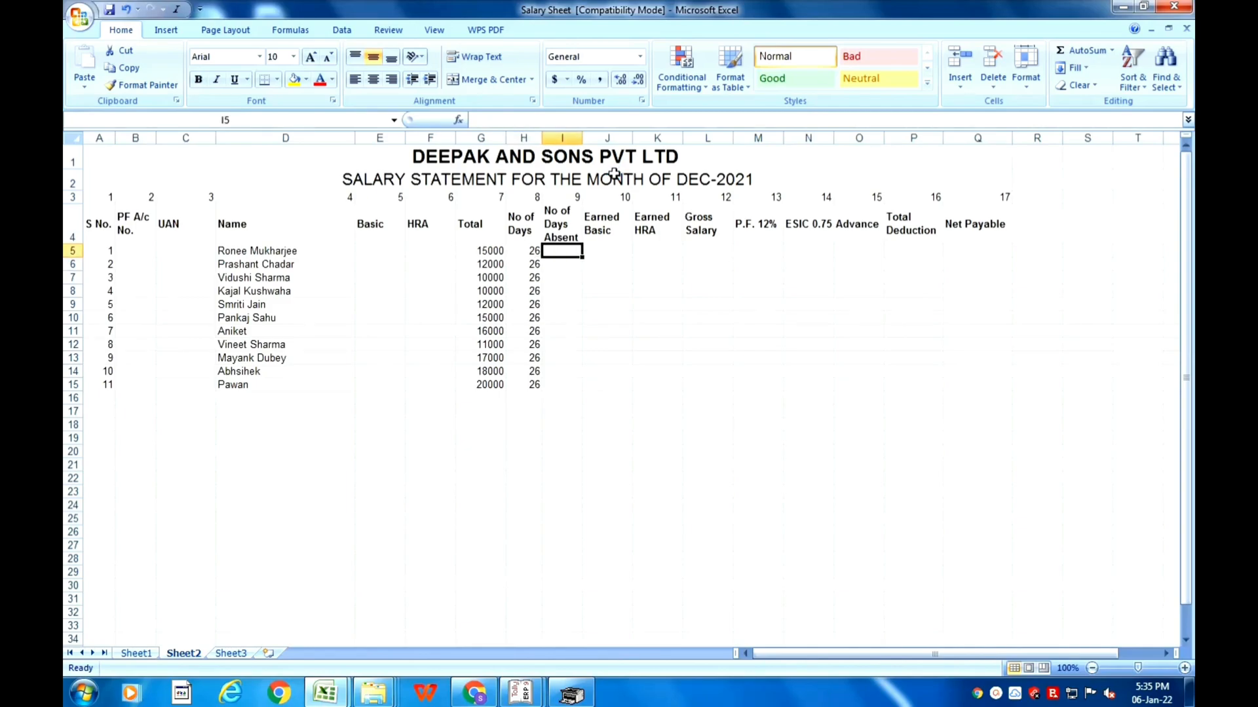
pyautogui.press('Right')
pyautogui.press('Left')
# Step: Insert a blank column J before the Earned Basic column
pyautogui.click(610, 122)
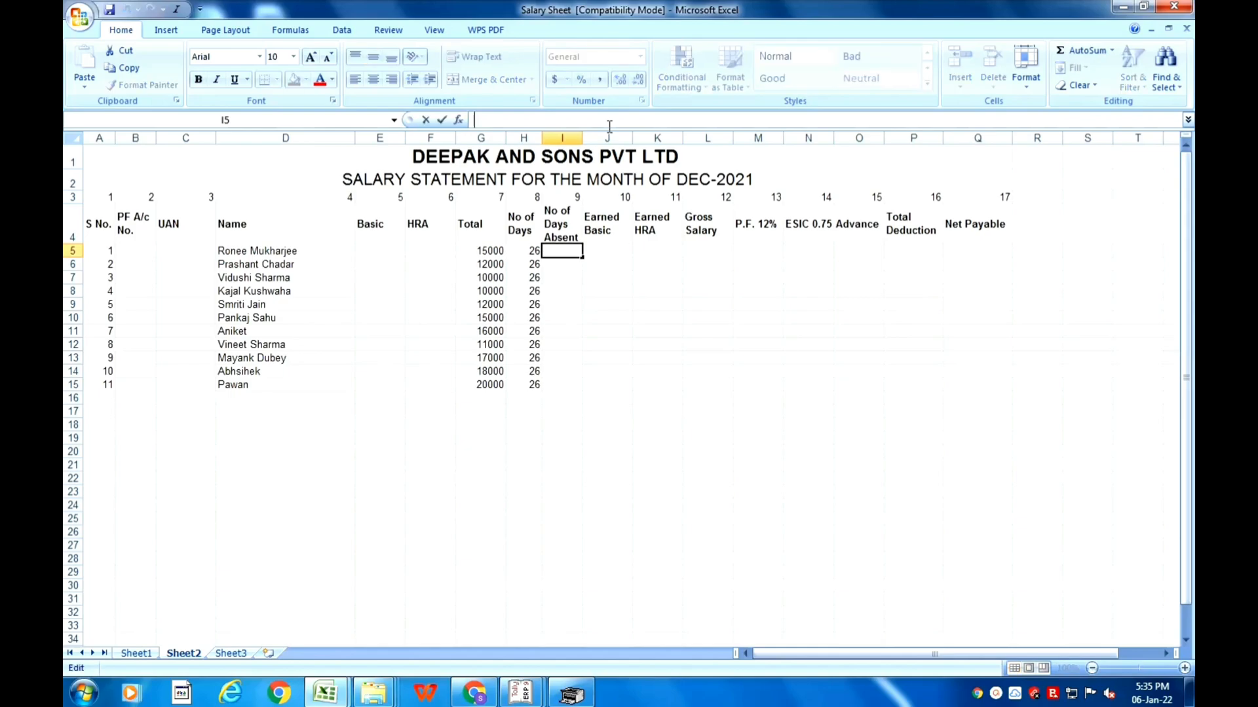
pyautogui.click(605, 136)
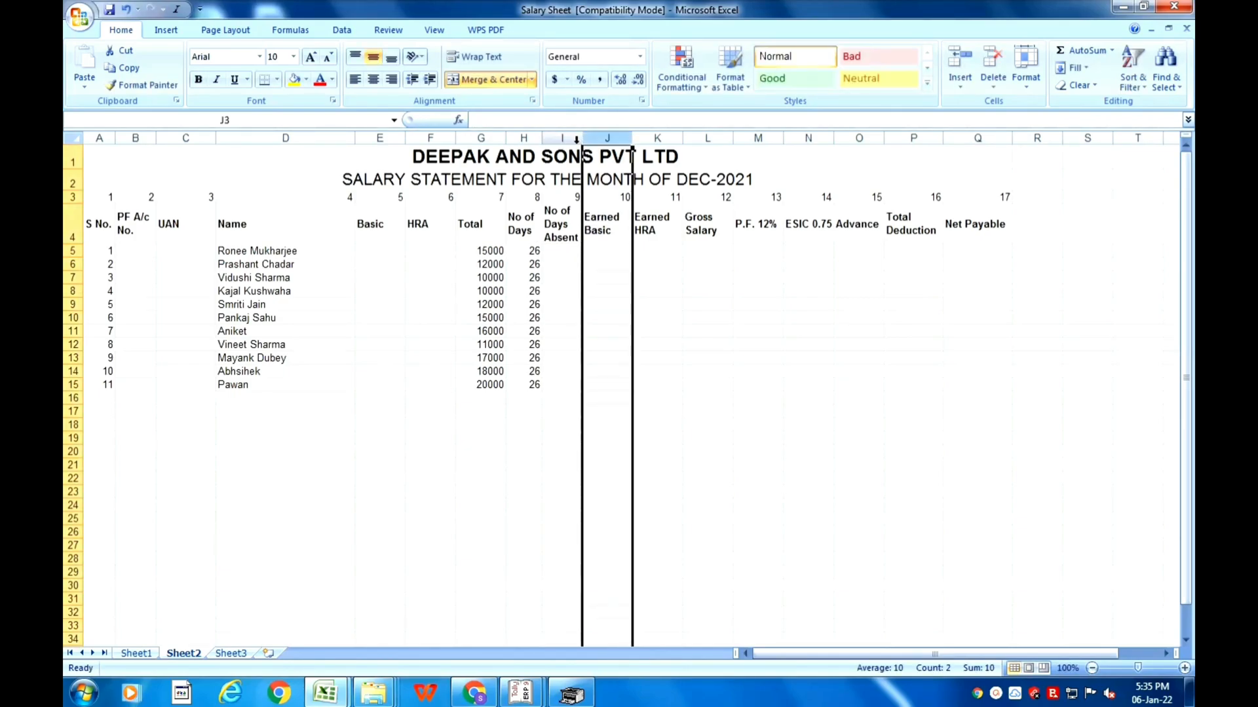
pyautogui.rightClick(594, 137)
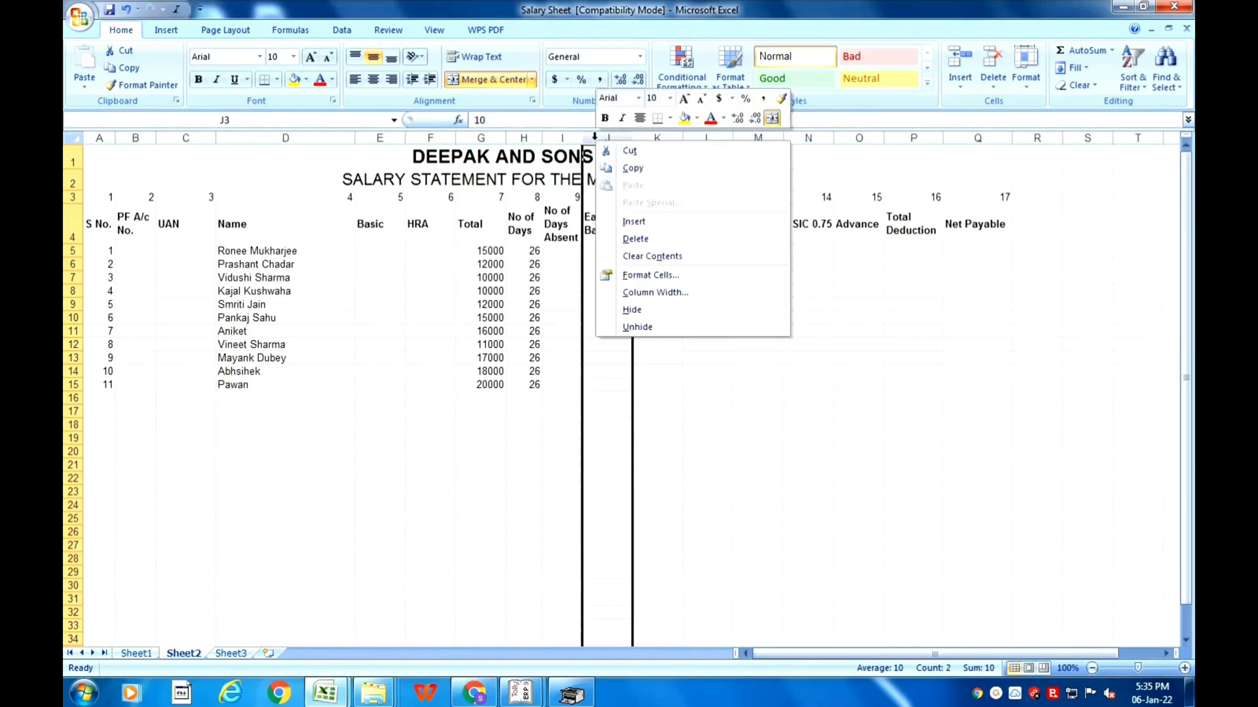
pyautogui.click(634, 221)
pyautogui.click(638, 304)
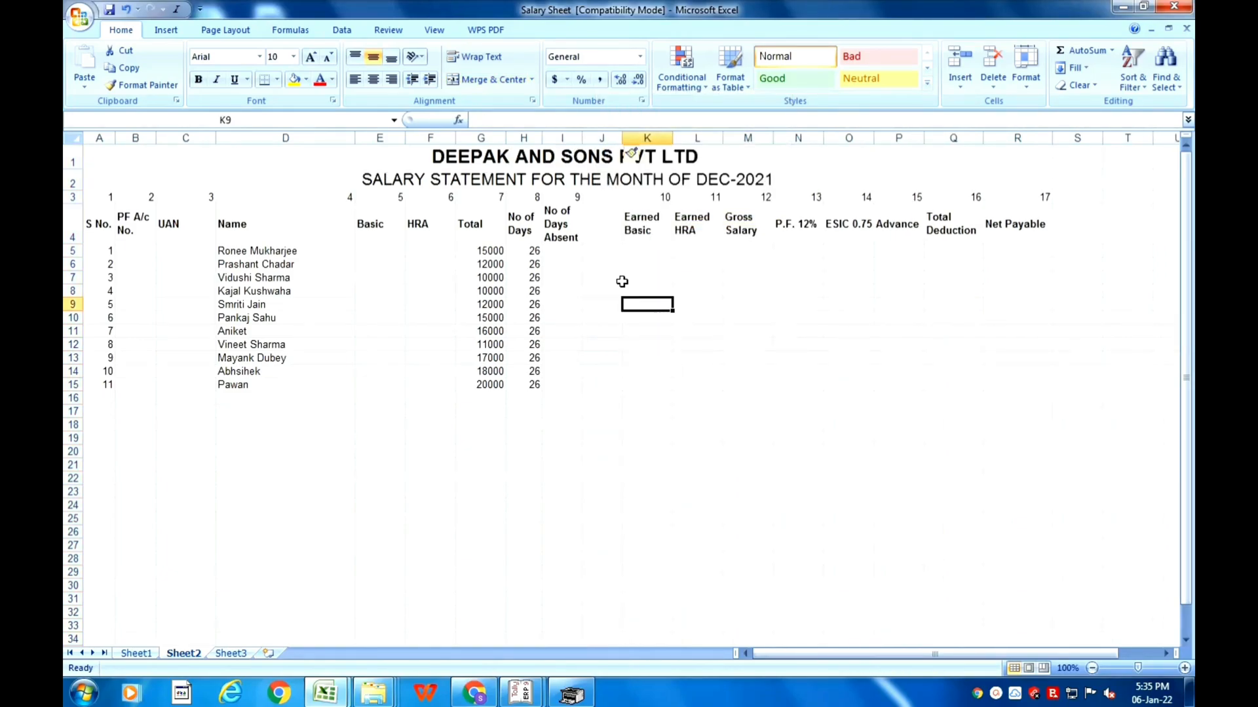
# Step: Copy the No of Days Absent header into J4 and edit it to 'No of Pay Days'
pyautogui.click(601, 229)
pyautogui.click(563, 230)
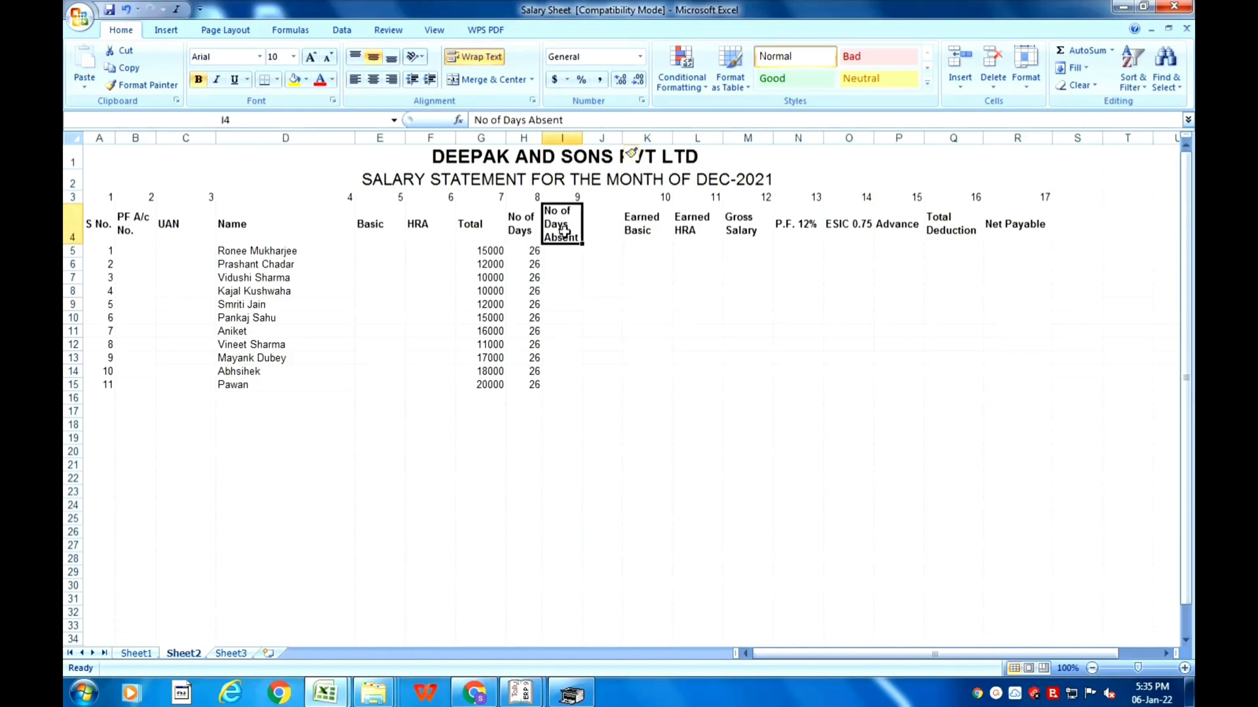
pyautogui.hotkey('ctrl', 'c')
pyautogui.press('Right')
pyautogui.hotkey('ctrl', 'v')
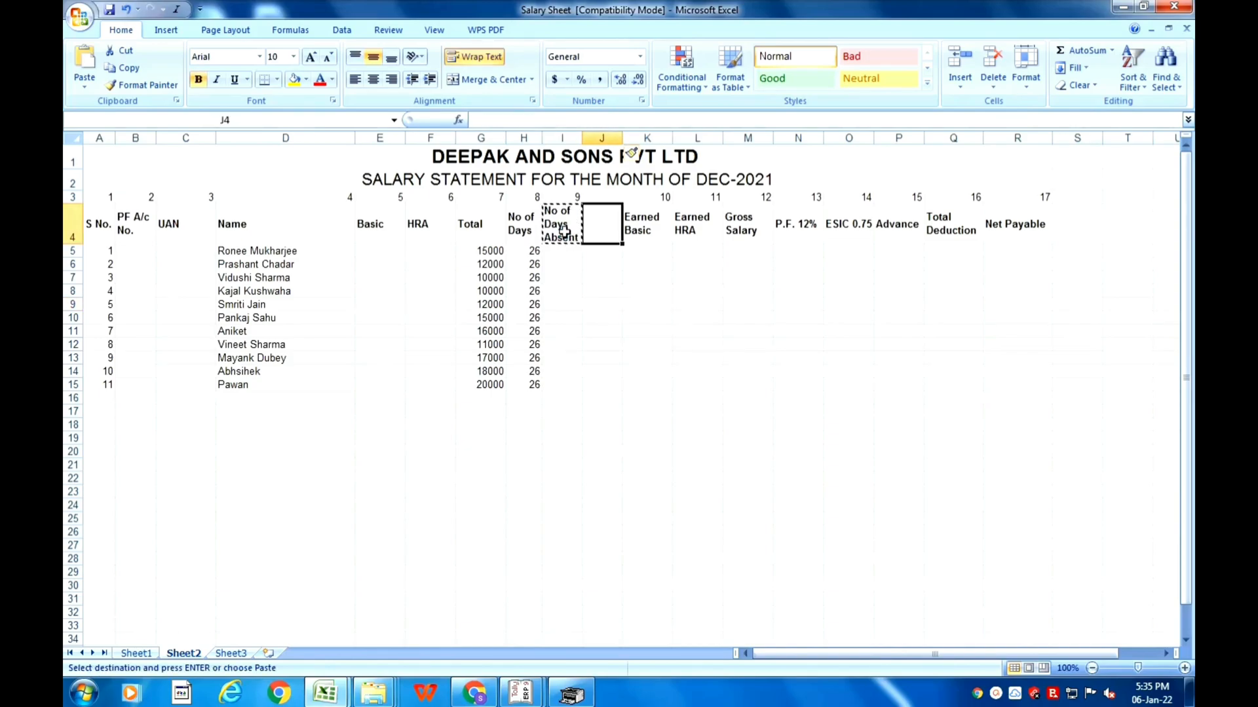
pyautogui.press('Escape')
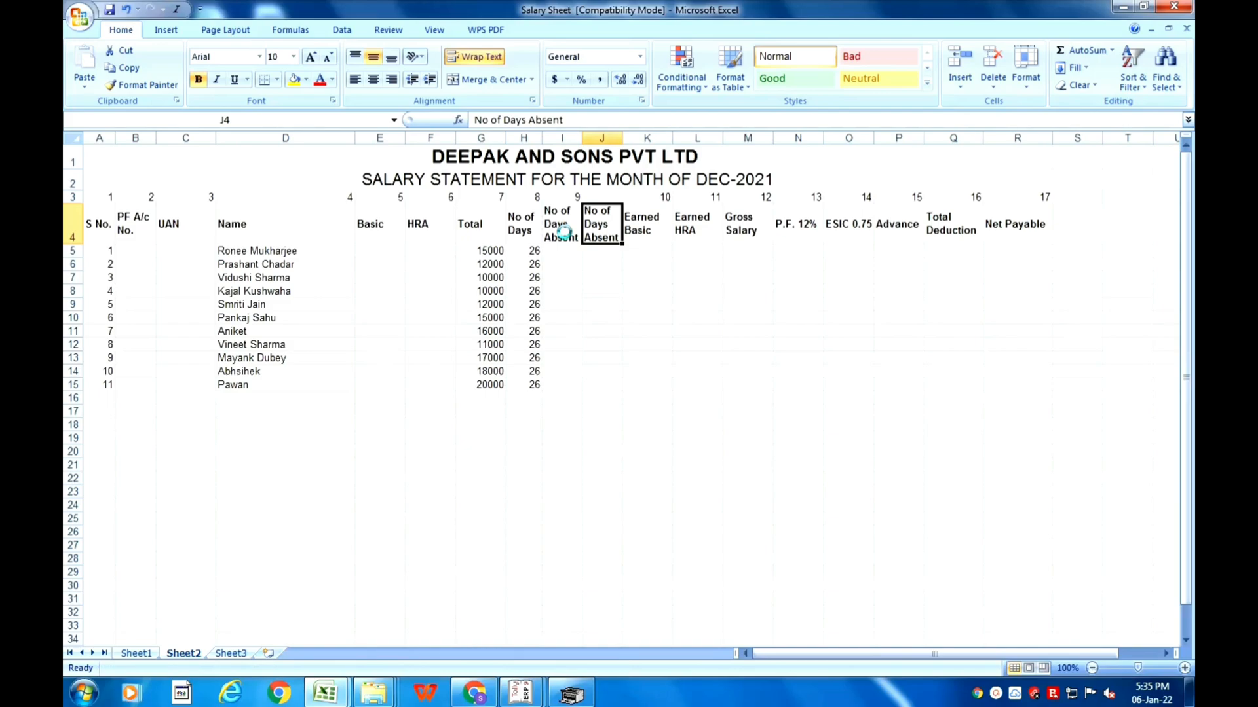
pyautogui.press('F2')
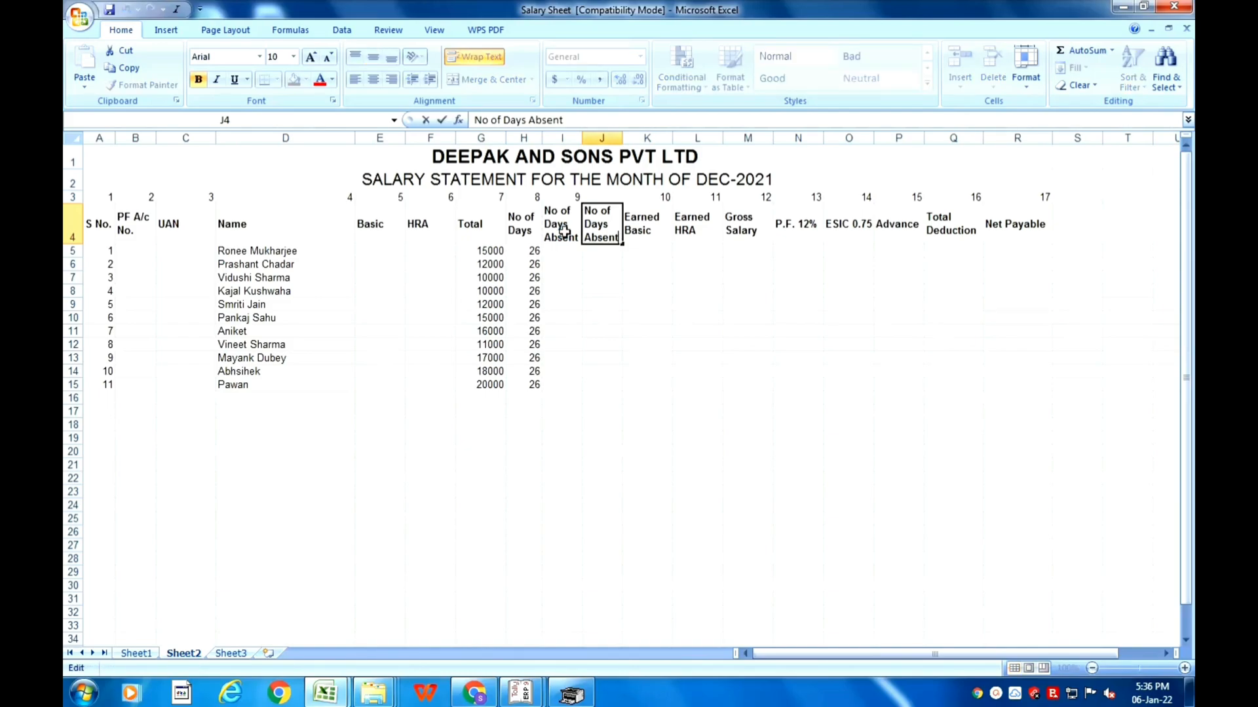
pyautogui.hotkey('shift', 'Left')
pyautogui.hotkey('shift', 'Left')
pyautogui.hotkey('shift', 'Left')
pyautogui.hotkey('shift', 'Left')
pyautogui.hotkey('shift', 'Left')
pyautogui.hotkey('shift', 'Left')
pyautogui.press('BackSpace')
pyautogui.press('Up')
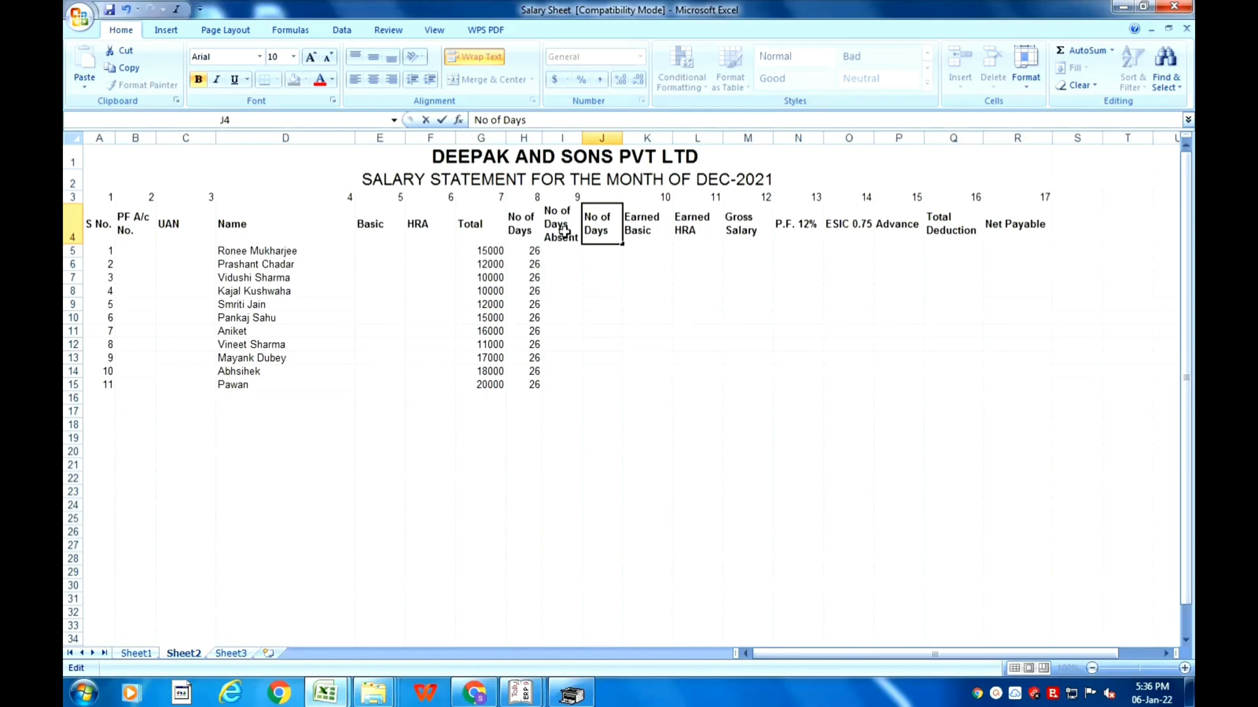
pyautogui.write('pAY')
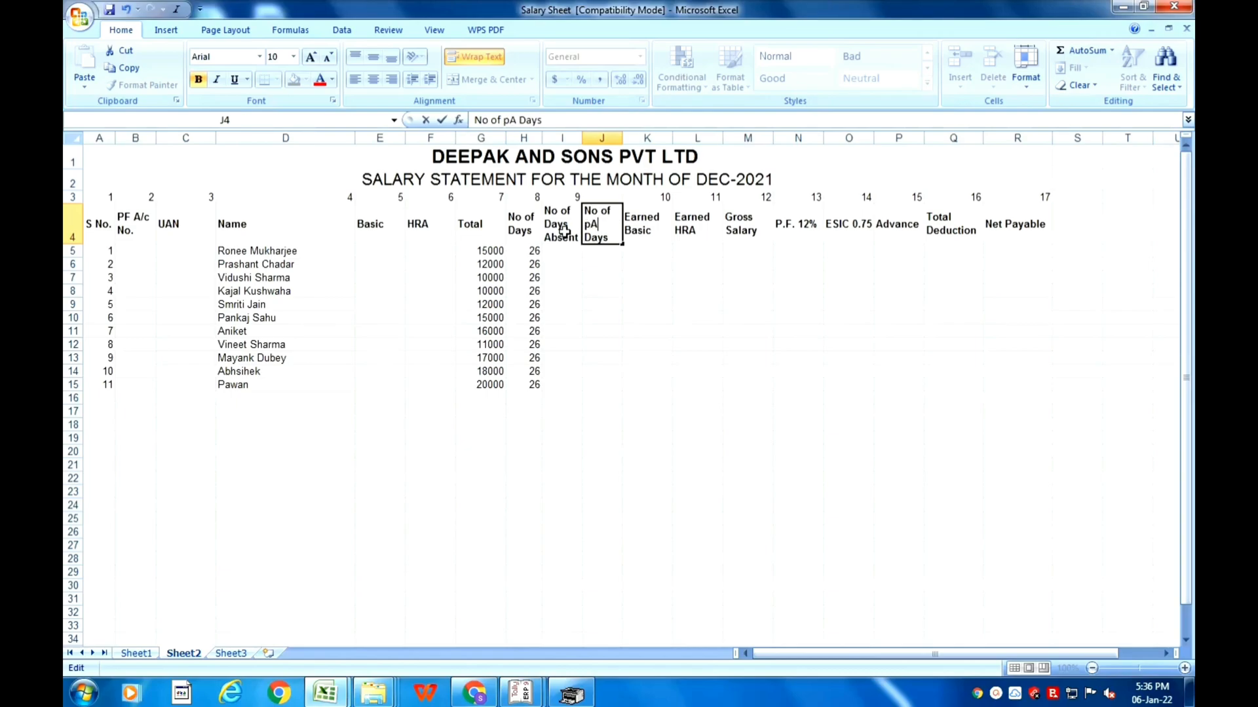
pyautogui.press('BackSpace')
pyautogui.press('BackSpace')
pyautogui.press('BackSpace')
pyautogui.write('Pay')
pyautogui.press('Return')
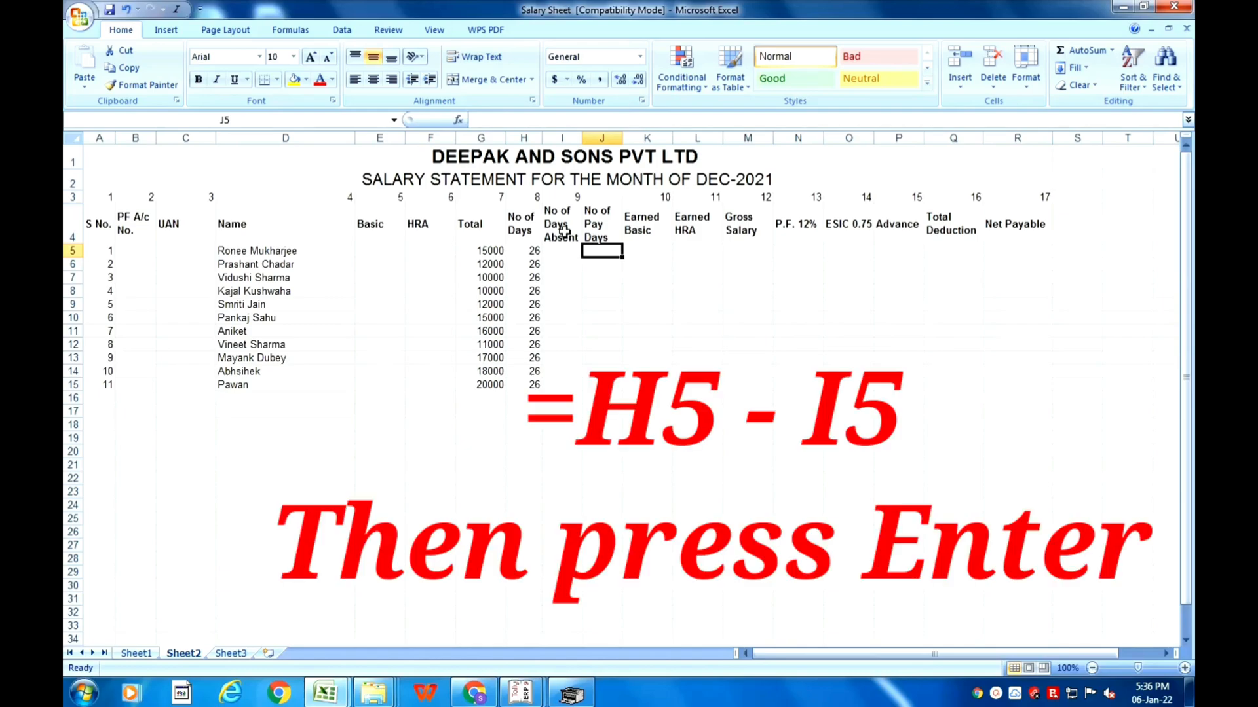
# Step: Enter the formula =H5-I5 in J5 for the first employee's pay days
pyautogui.write('=')
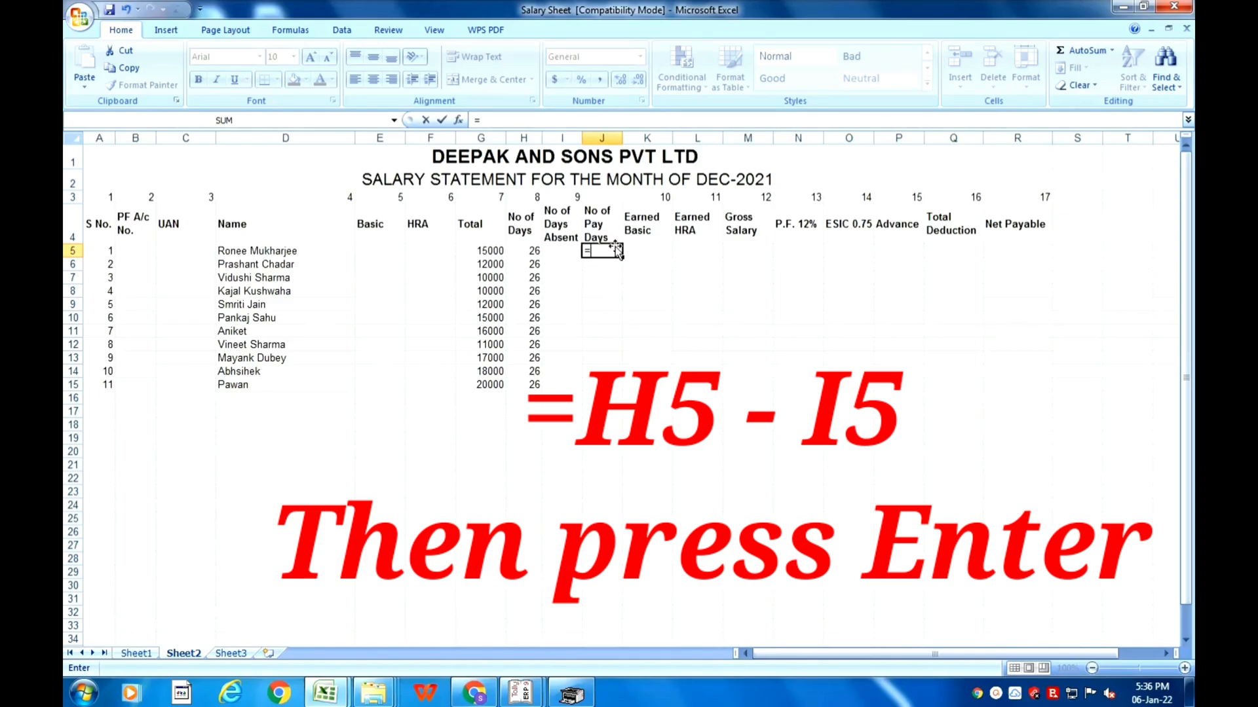
pyautogui.press('Left')
pyautogui.press('Left')
pyautogui.write('-')
pyautogui.press('Left')
pyautogui.press('Return')
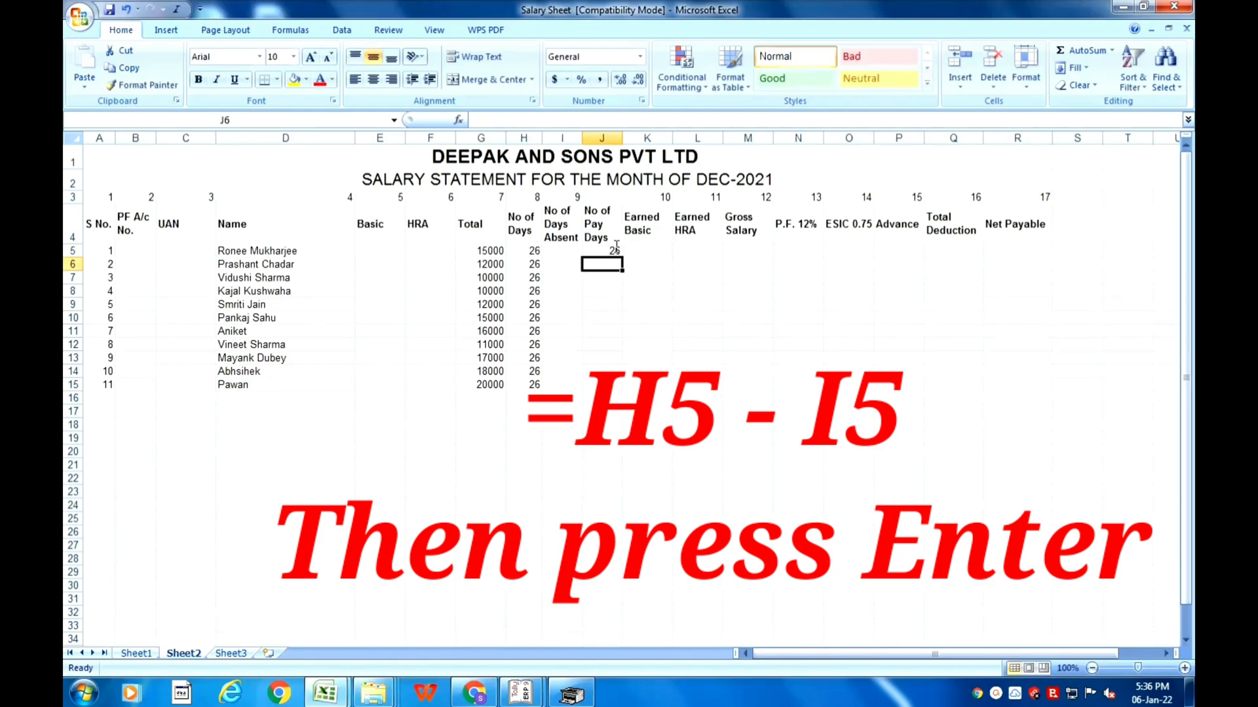
# Step: Copy the J5 pay days formula down through J6:J15
pyautogui.click(615, 249)
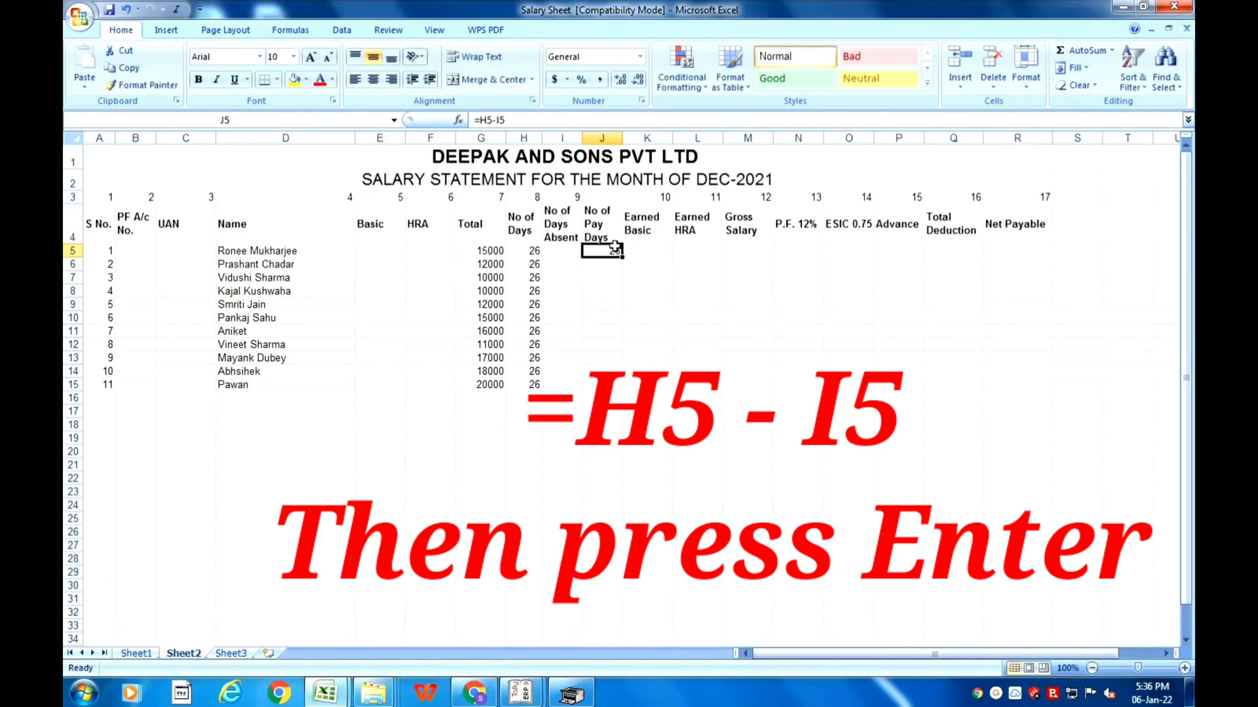
pyautogui.hotkey('ctrl', 'c')
pyautogui.press('Down')
pyautogui.hotkey('shift', 'Down')
pyautogui.hotkey('shift', 'Down')
pyautogui.hotkey('shift', 'Down')
pyautogui.hotkey('shift', 'Down')
pyautogui.hotkey('shift', 'Down')
pyautogui.hotkey('shift', 'Down')
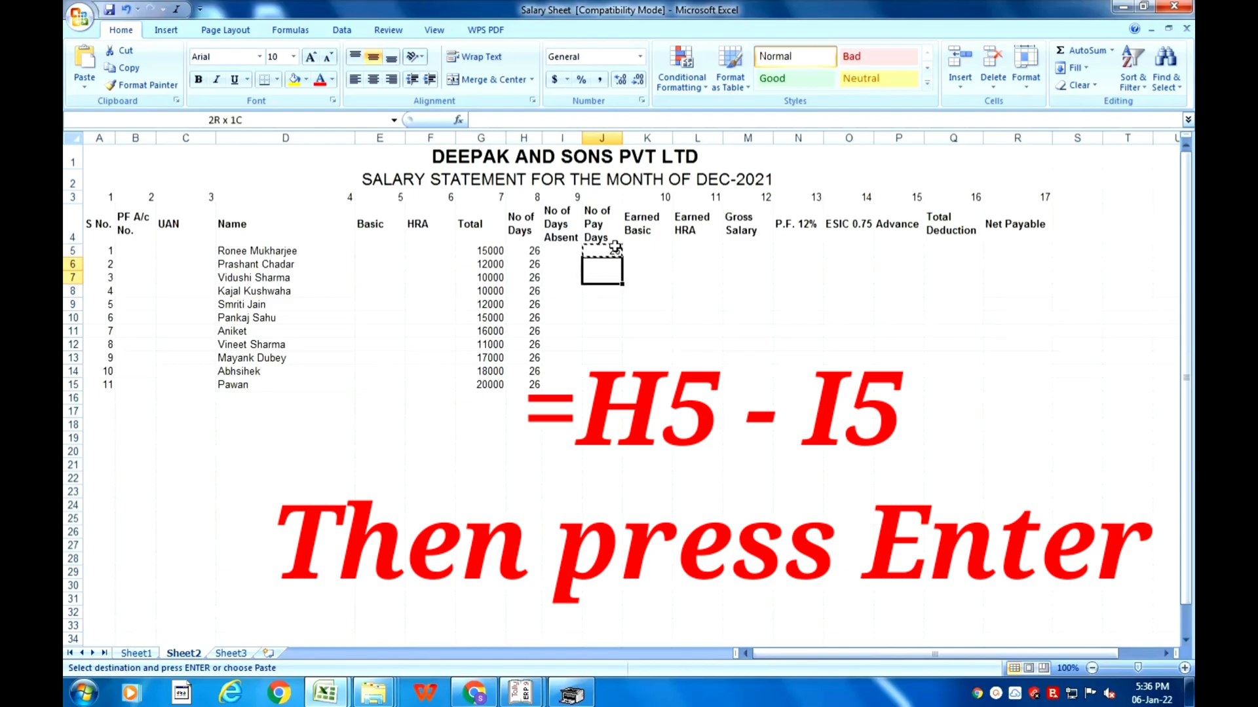
pyautogui.hotkey('shift', 'Down')
pyautogui.hotkey('shift', 'Down')
pyautogui.hotkey('shift', 'Down')
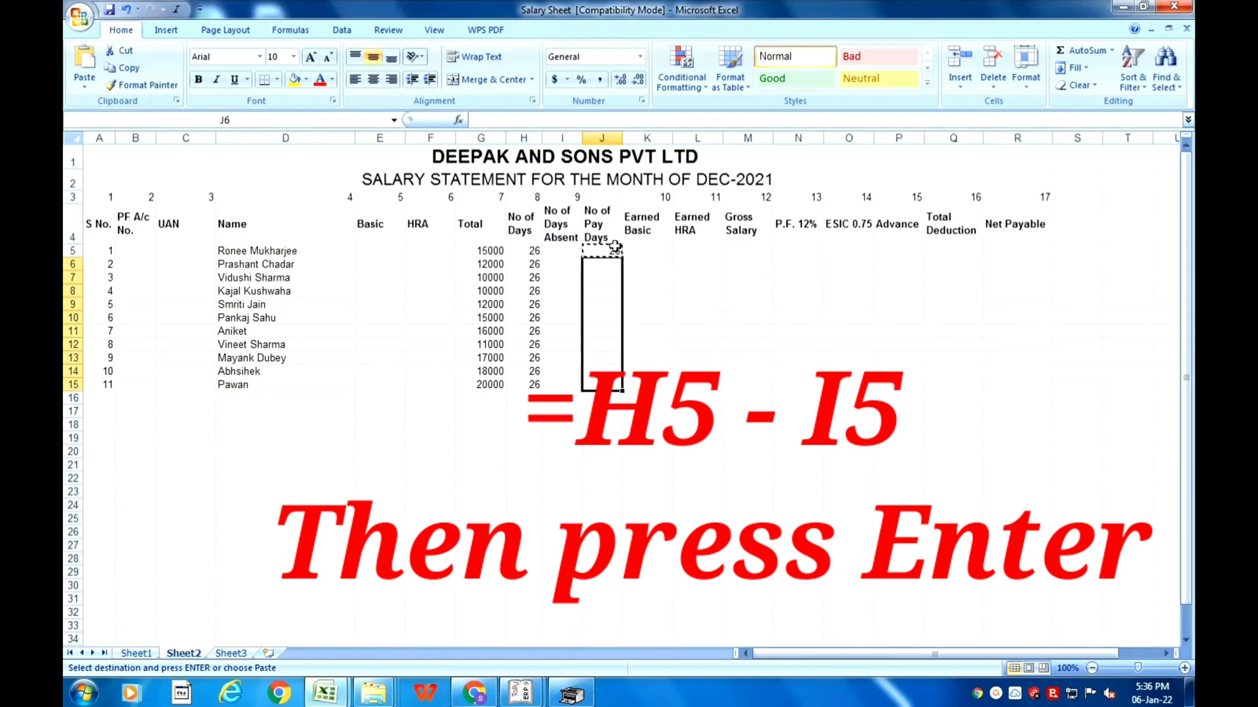
pyautogui.press('Return')
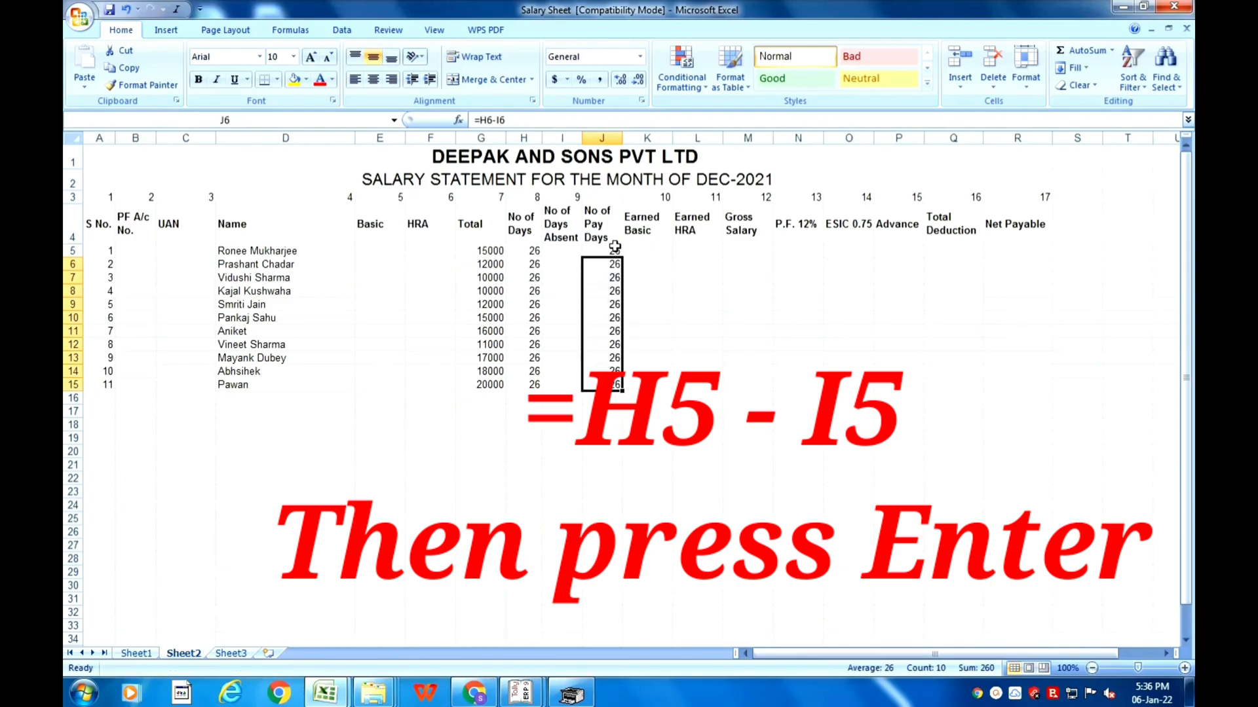
pyautogui.click(555, 253)
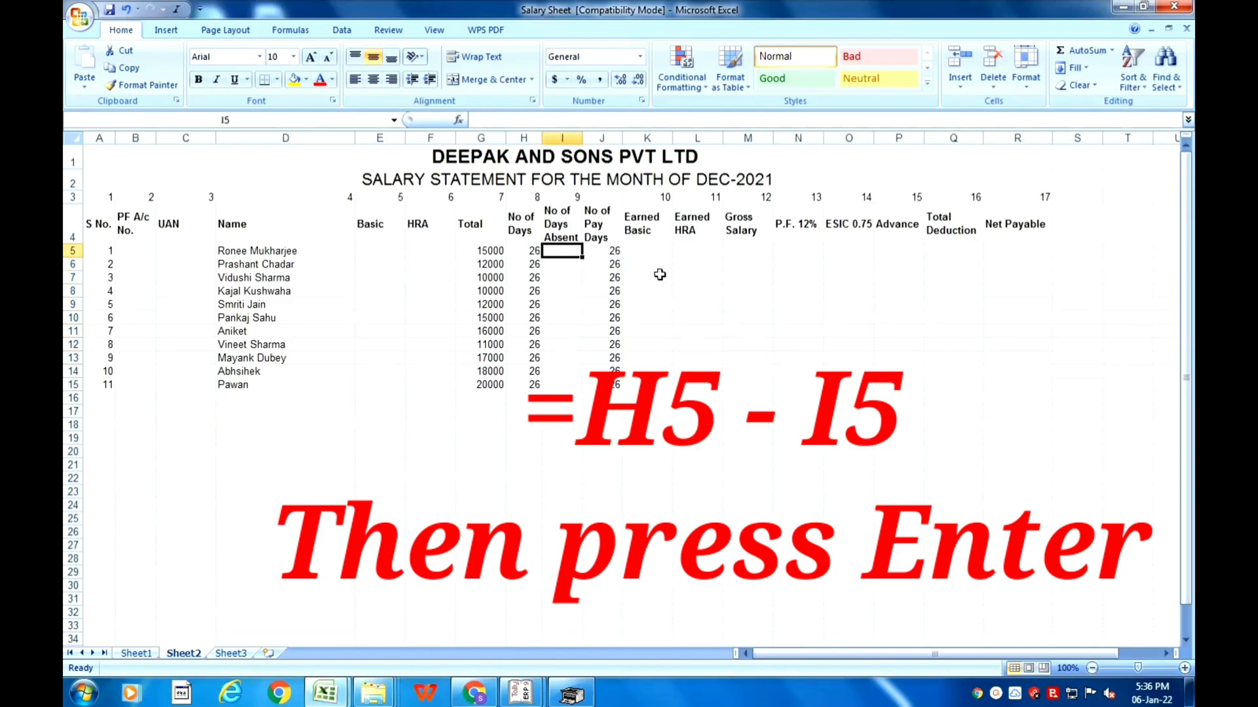
# Step: Enter absent days 1, 2, 3, 5, 6 and 8 in I5:I10 for the first six employees
pyautogui.write('1')
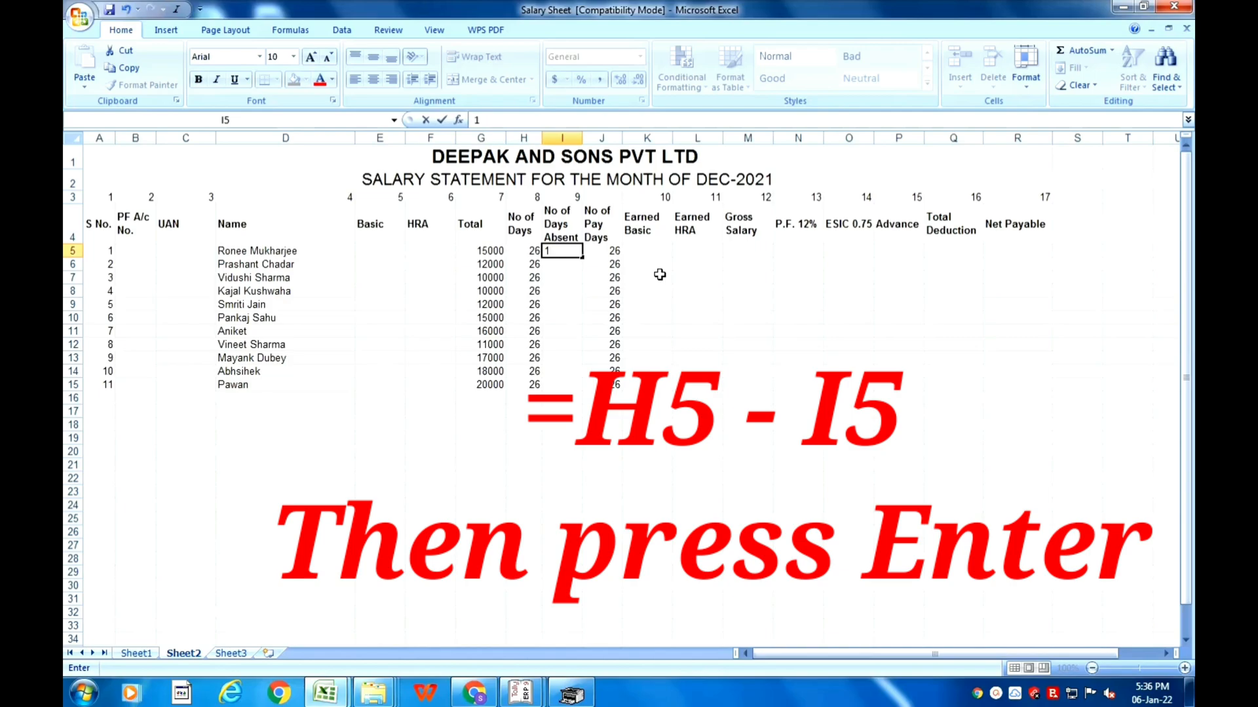
pyautogui.press('Return')
pyautogui.write('2')
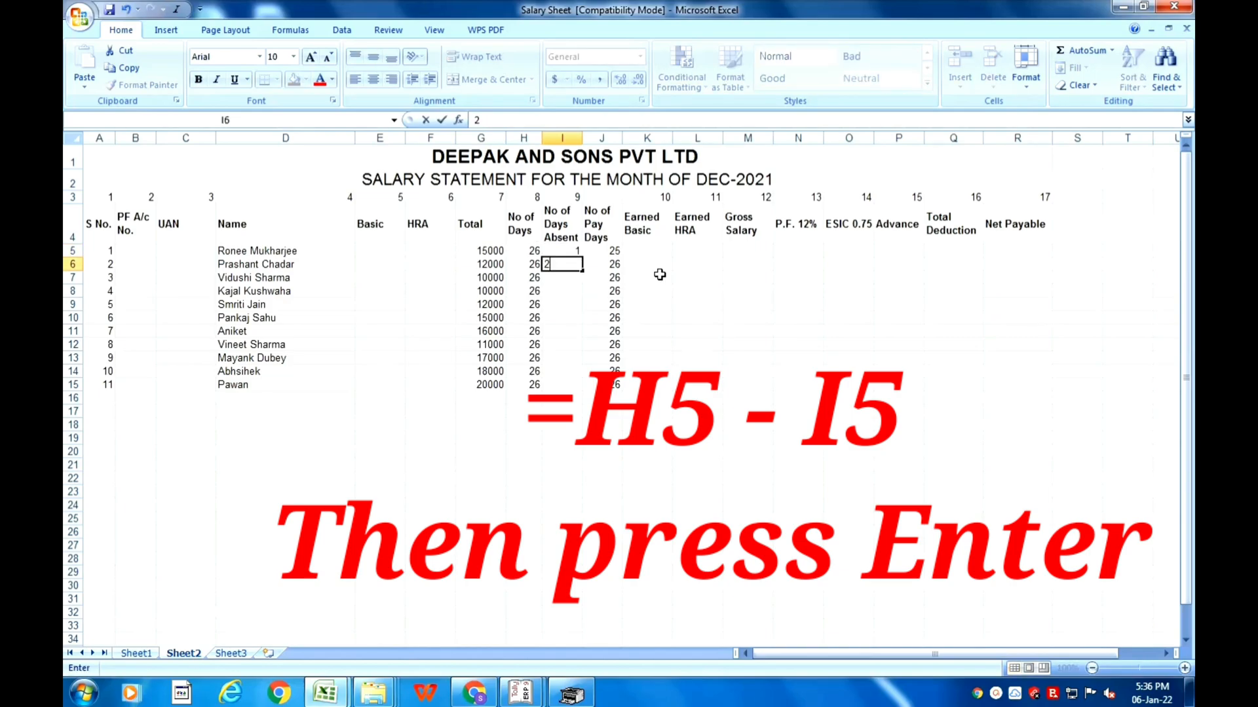
pyautogui.press('Return')
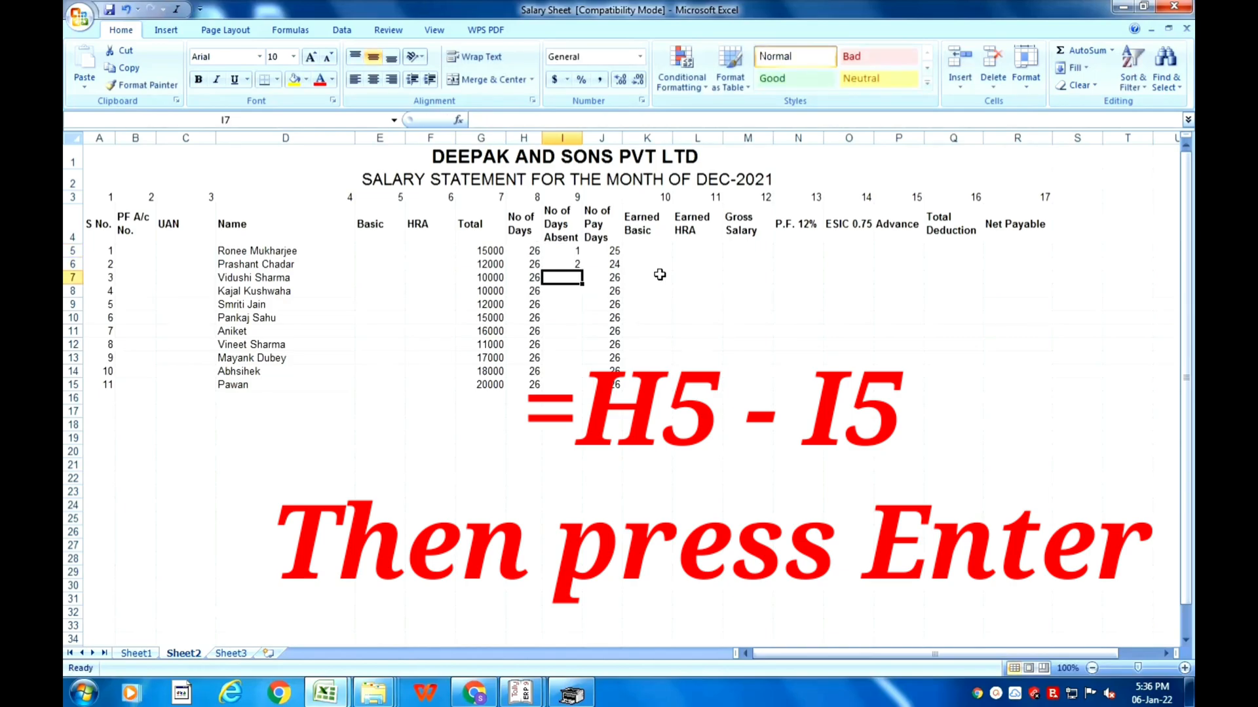
pyautogui.write('3')
pyautogui.press('Return')
pyautogui.write('5')
pyautogui.press('Return')
pyautogui.write('6')
pyautogui.press('Return')
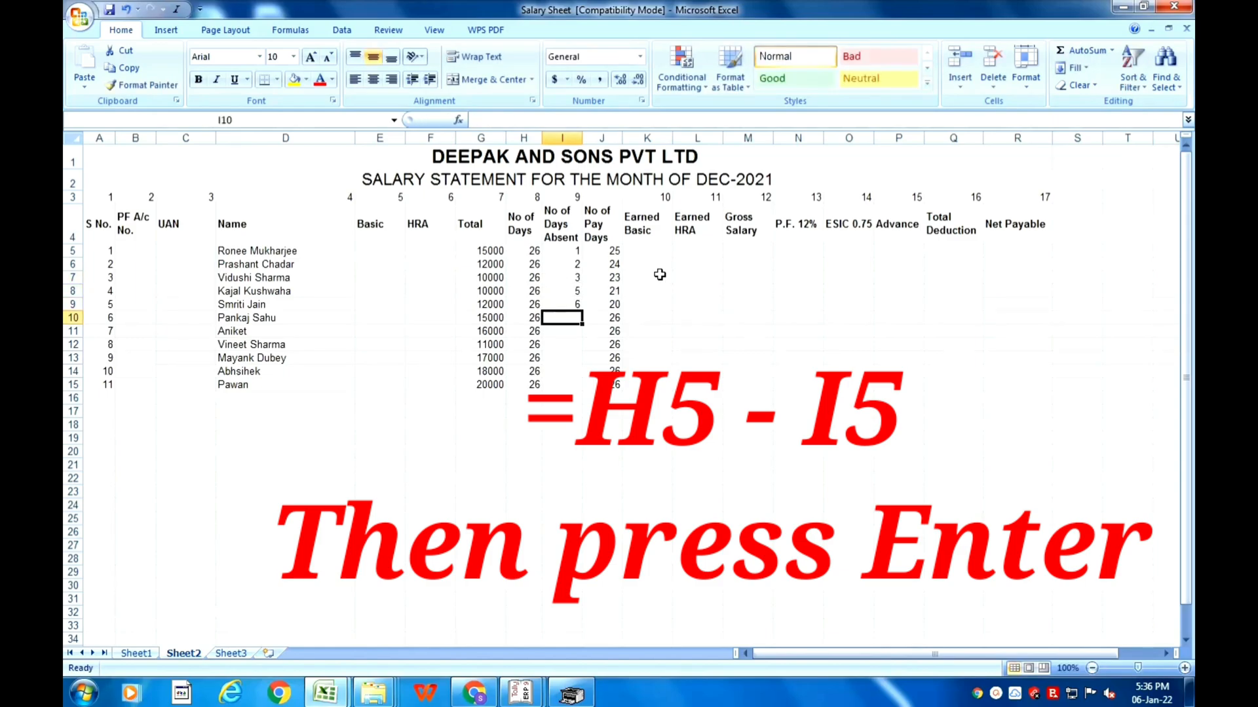
pyautogui.write('8')
pyautogui.press('Return')
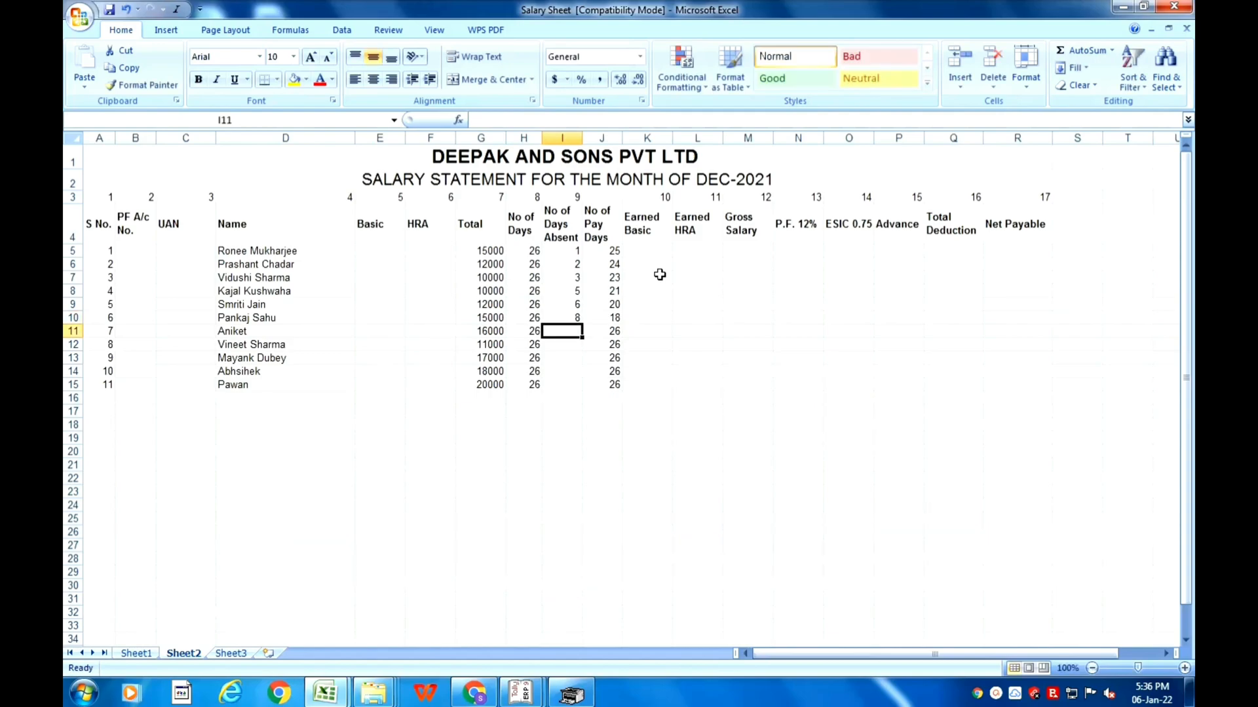
# Step: Enter absent days 2, 1, 0, 12 and 2 in I11:I15, fixing a mistyped 12 in I15
pyautogui.write('2')
pyautogui.press('Return')
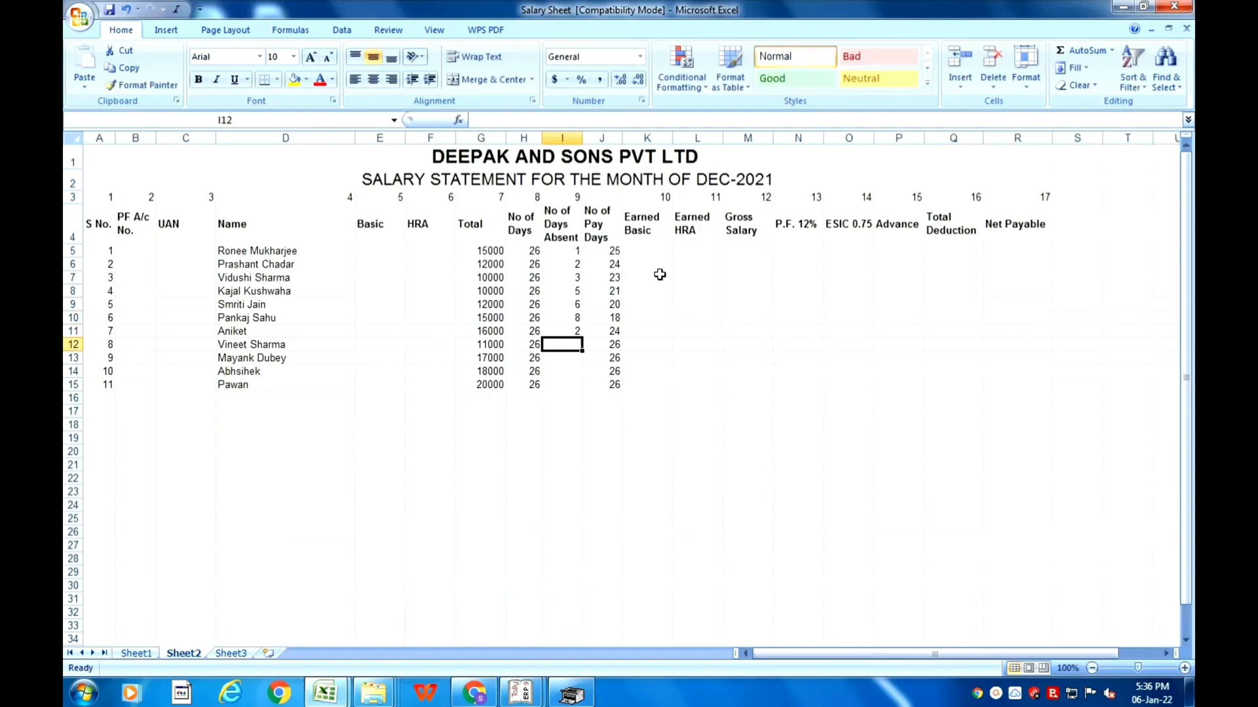
pyautogui.write('1')
pyautogui.press('Return')
pyautogui.write('0')
pyautogui.press('Return')
pyautogui.write('12')
pyautogui.press('Return')
pyautogui.write('12')
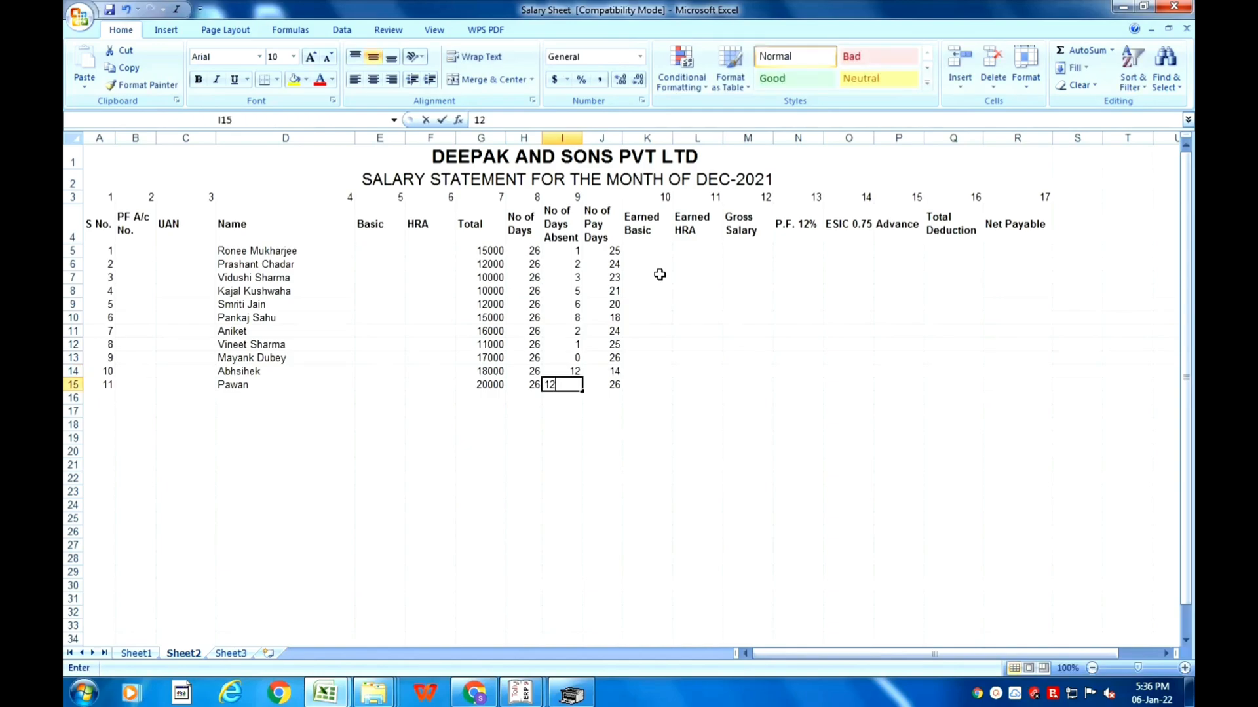
pyautogui.press('BackSpace')
pyautogui.press('BackSpace')
pyautogui.write('2')
pyautogui.press('Return')
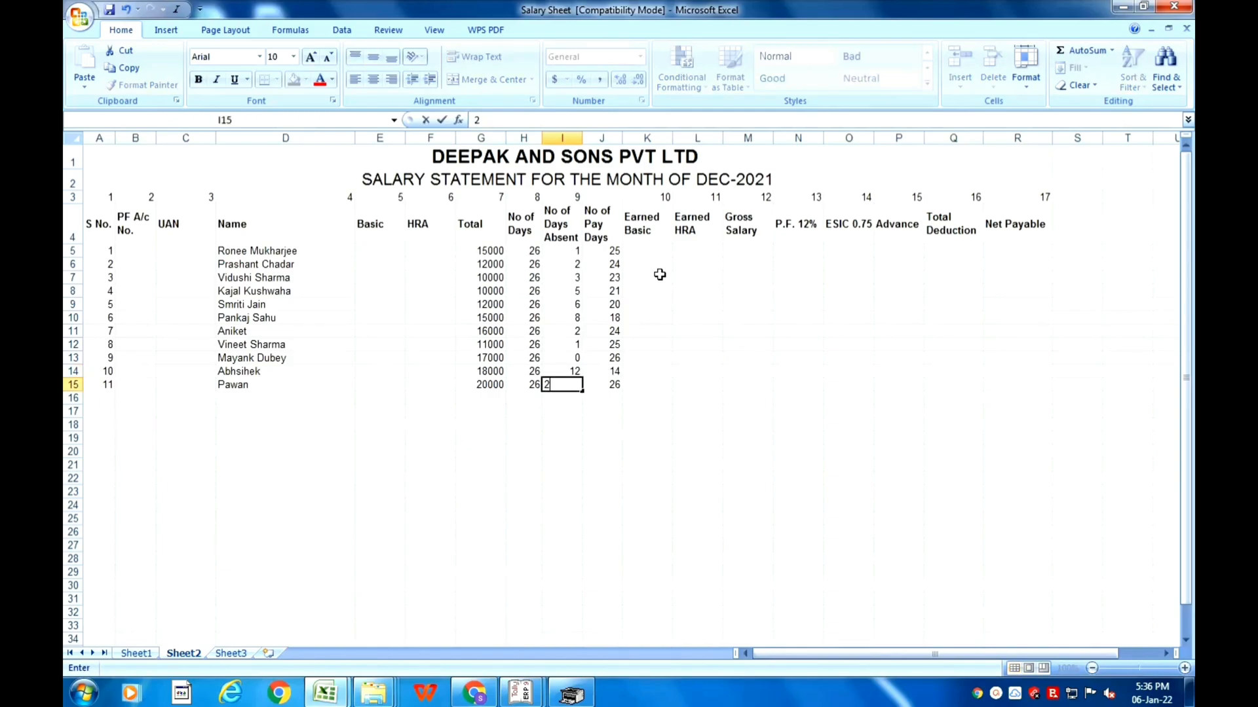
pyautogui.press('Up')
pyautogui.press('Up')
pyautogui.press('Up')
pyautogui.press('Up')
pyautogui.press('Up')
pyautogui.press('Up')
pyautogui.press('Up')
pyautogui.press('Up')
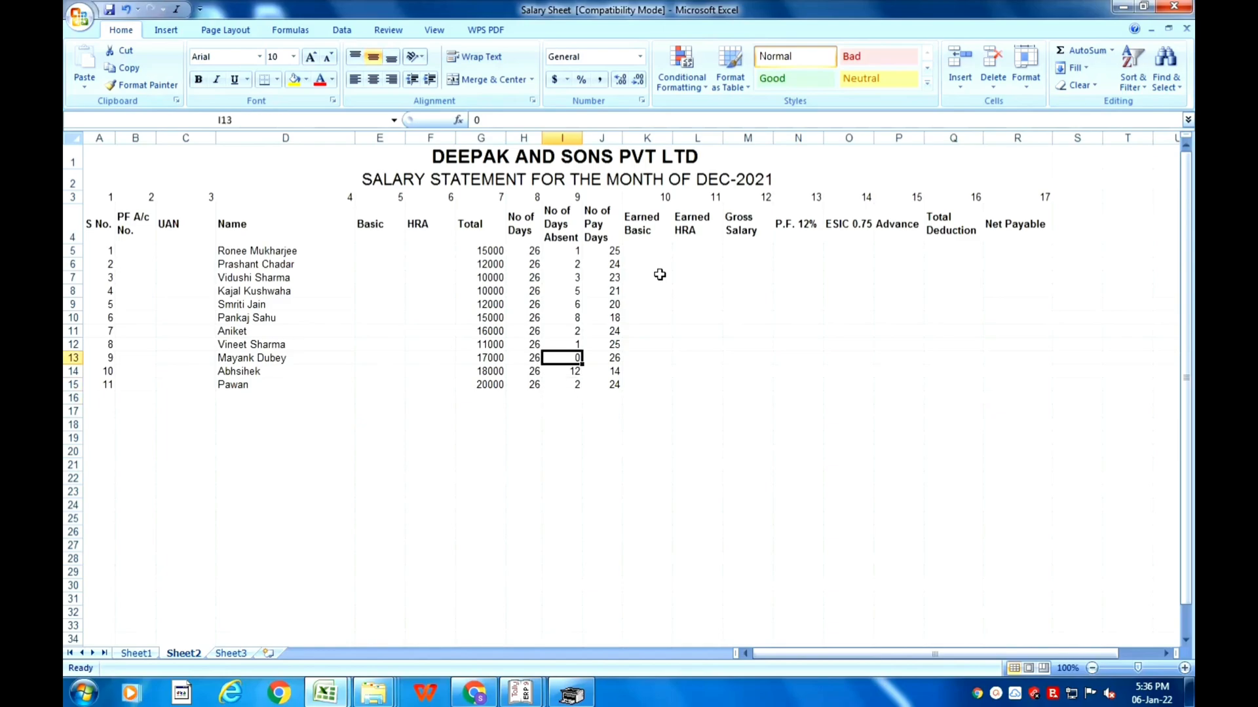
pyautogui.press('Up')
pyautogui.press('Up')
pyautogui.press('Up')
pyautogui.press('Down')
pyautogui.press('Down')
pyautogui.press('Down')
pyautogui.press('Up')
pyautogui.press('Up')
pyautogui.press('Up')
pyautogui.press('Left')
pyautogui.press('Left')
pyautogui.press('Left')
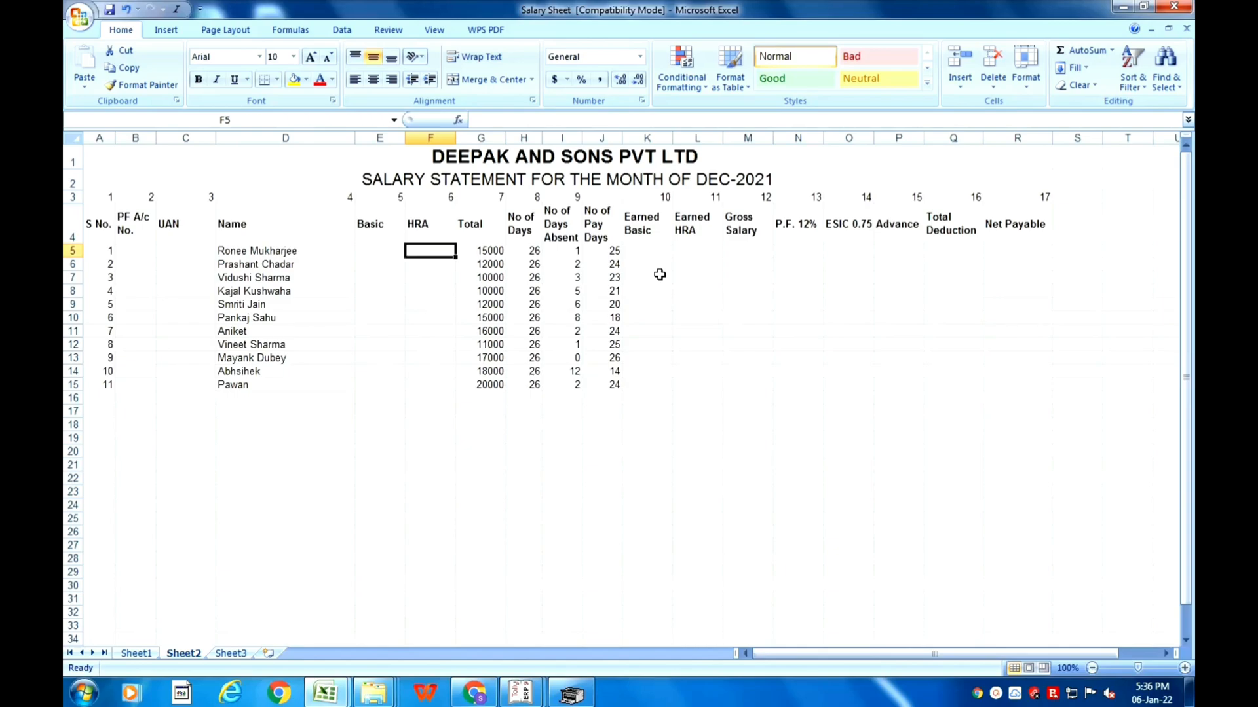
# Step: Begin the HRA formula in F5 as =G5*, referencing the Total salary
pyautogui.write('=')
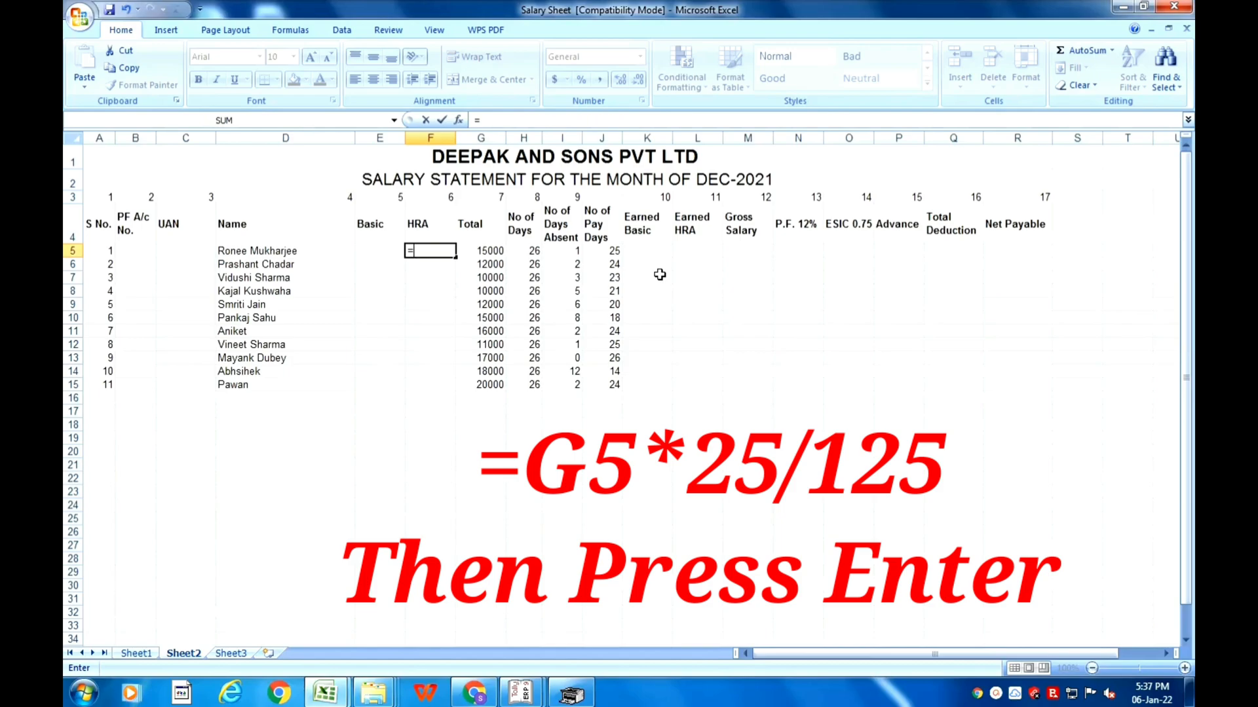
pyautogui.press('Right')
pyautogui.write('*')
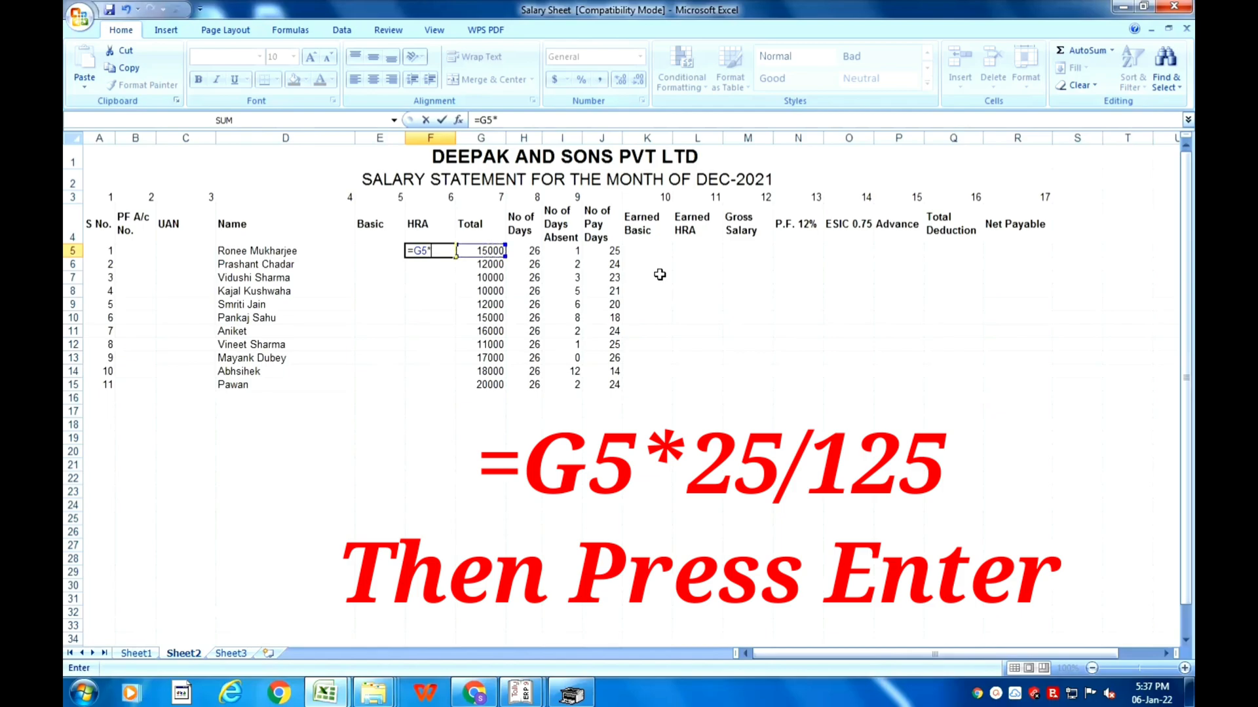
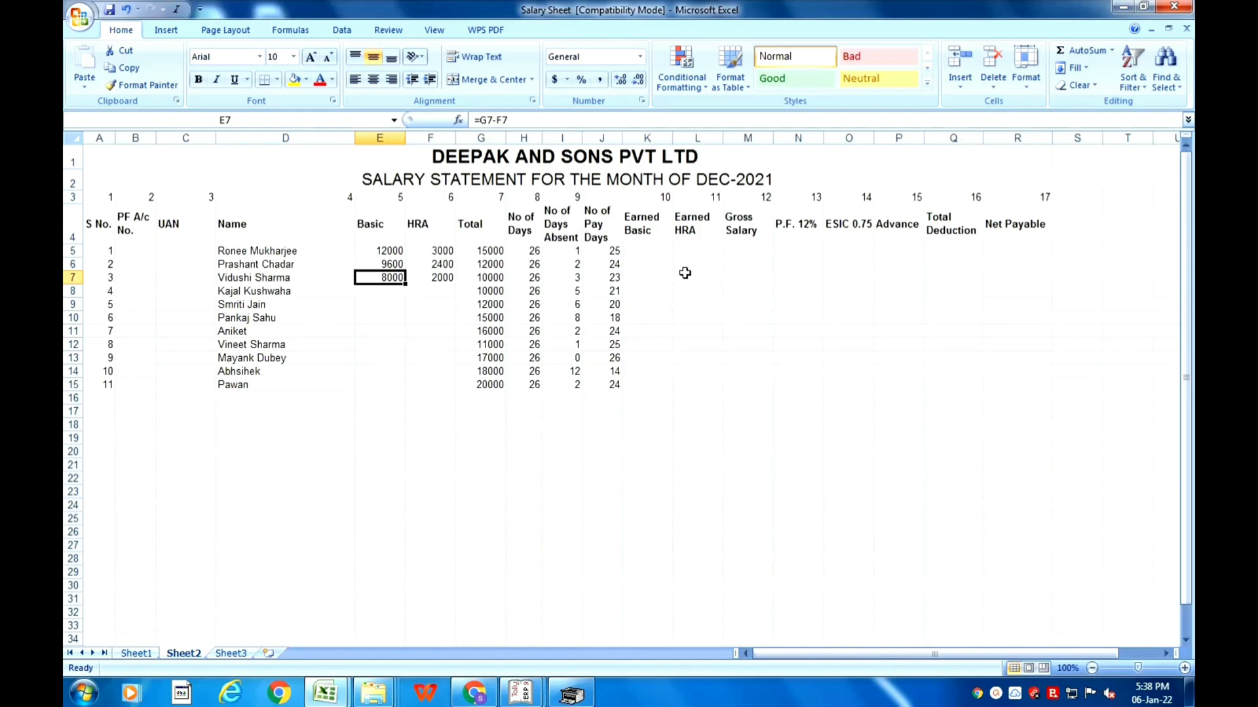
# Step: Copy row 7's Basic and HRA formulas down to rows 8–15
pyautogui.hotkey('shift', 'Right')
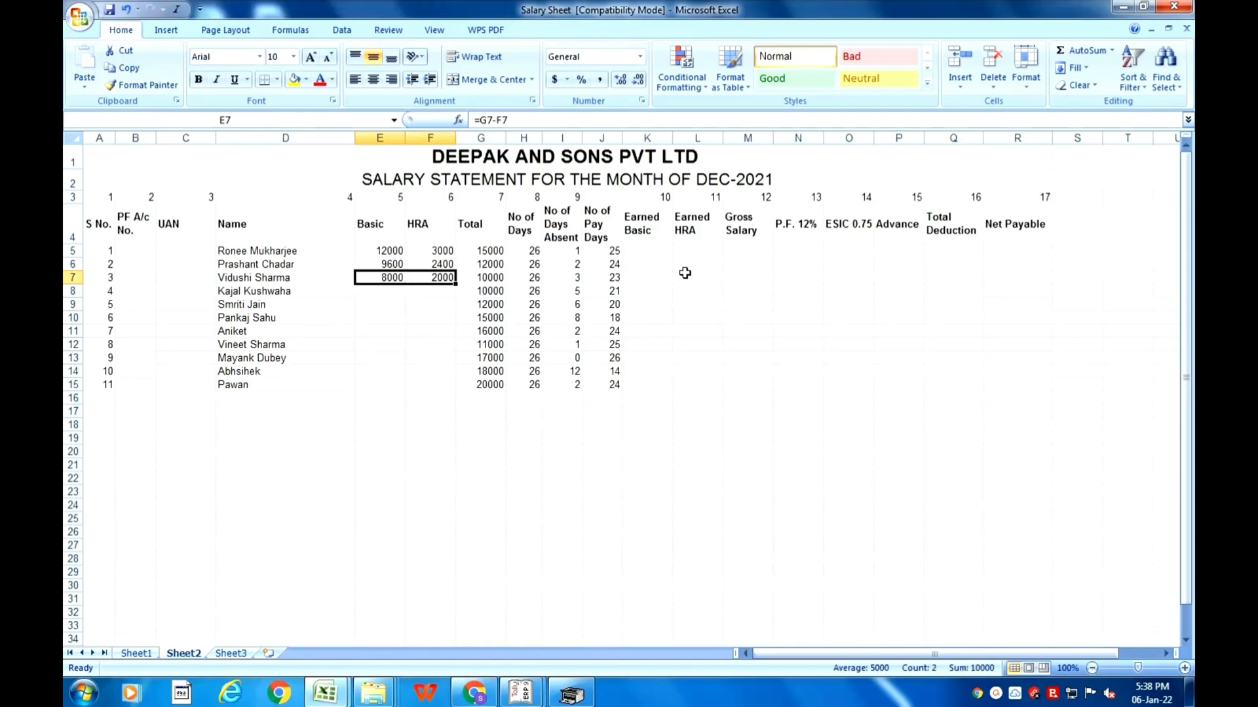
pyautogui.hotkey('ctrl', 'c')
pyautogui.press('Down')
pyautogui.hotkey('shift', 'Down')
pyautogui.hotkey('shift', 'Down')
pyautogui.hotkey('shift', 'Down')
pyautogui.hotkey('shift', 'Down')
pyautogui.hotkey('shift', 'Down')
pyautogui.hotkey('shift', 'Down')
pyautogui.hotkey('shift', 'Down')
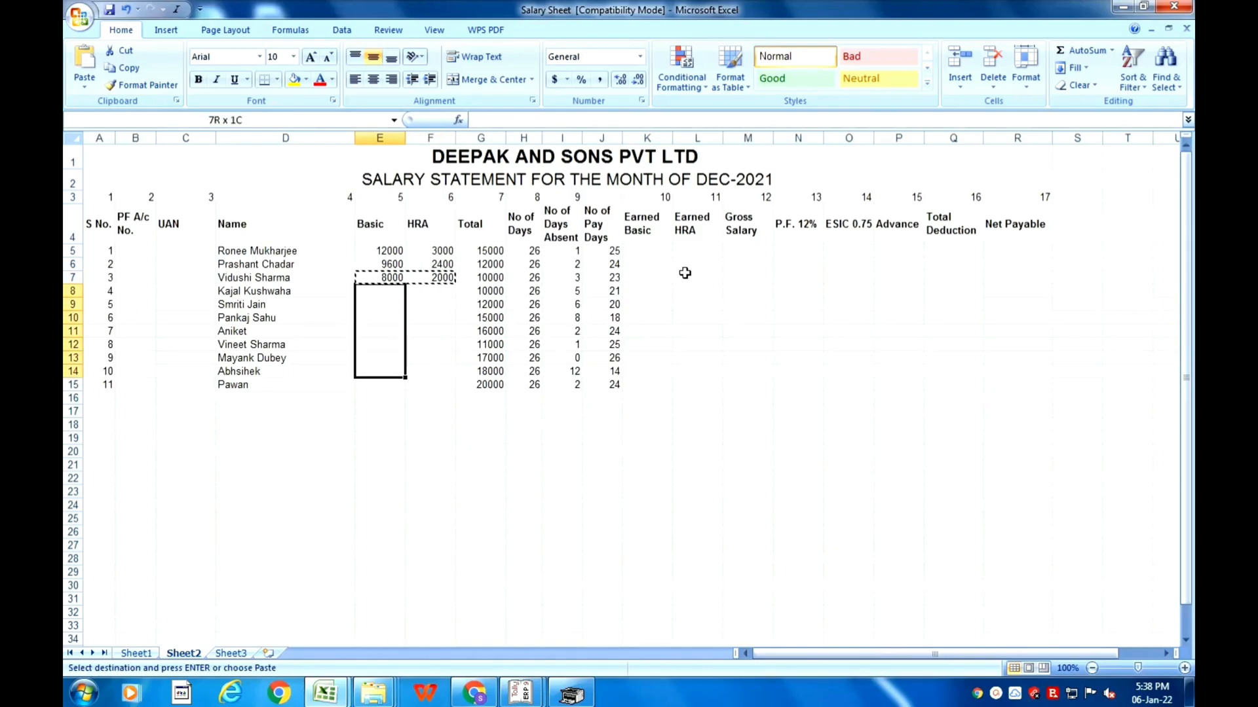
pyautogui.press('Return')
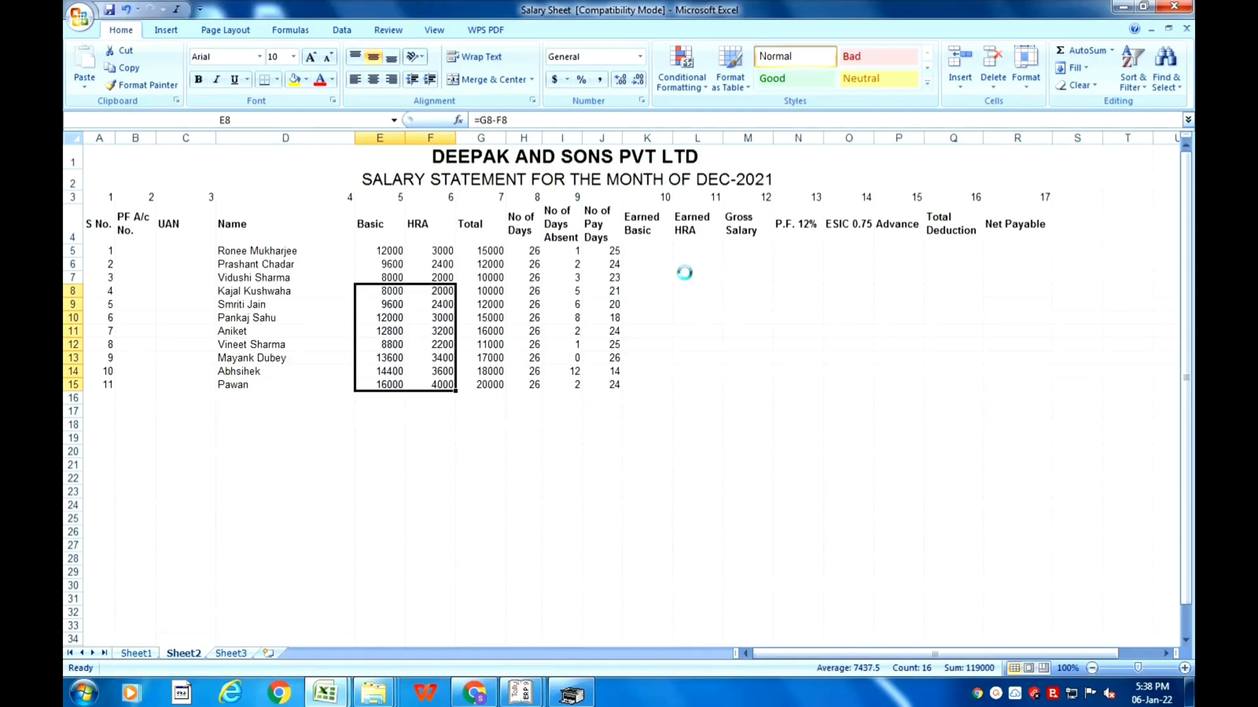
pyautogui.press('Up')
pyautogui.press('Up')
pyautogui.press('Up')
pyautogui.press('Down')
pyautogui.press('Down')
pyautogui.press('Left')
pyautogui.press('Left')
pyautogui.press('Left')
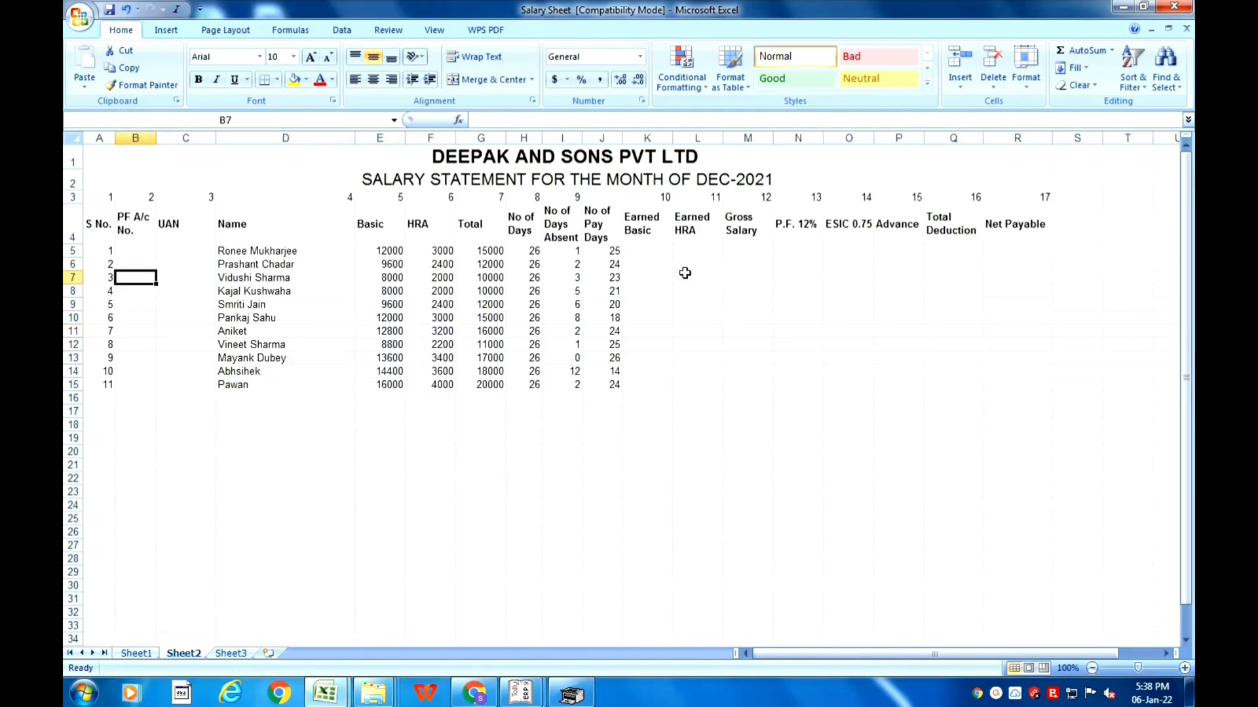
pyautogui.press('Up')
pyautogui.press('Up')
# Step: Enter PF account numbers 10, 5, 120, 20, 10 and 25 in B5:B10
pyautogui.write('10')
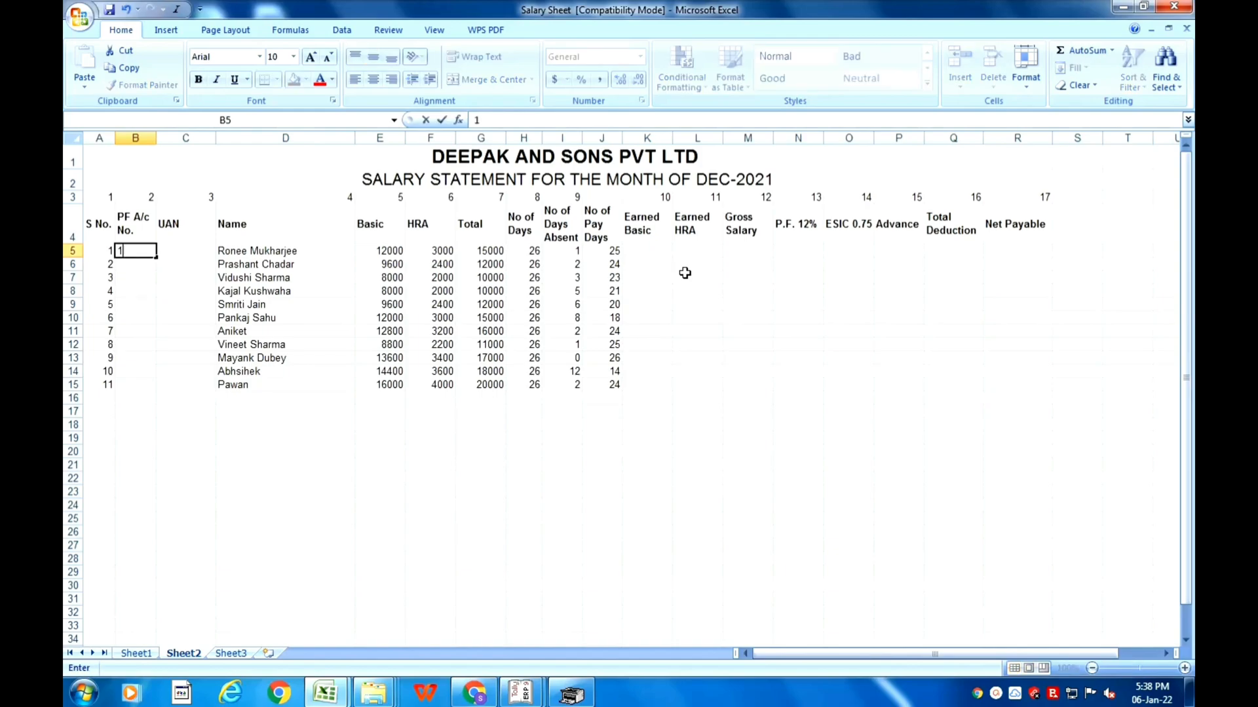
pyautogui.press('Return')
pyautogui.write('5')
pyautogui.press('Return')
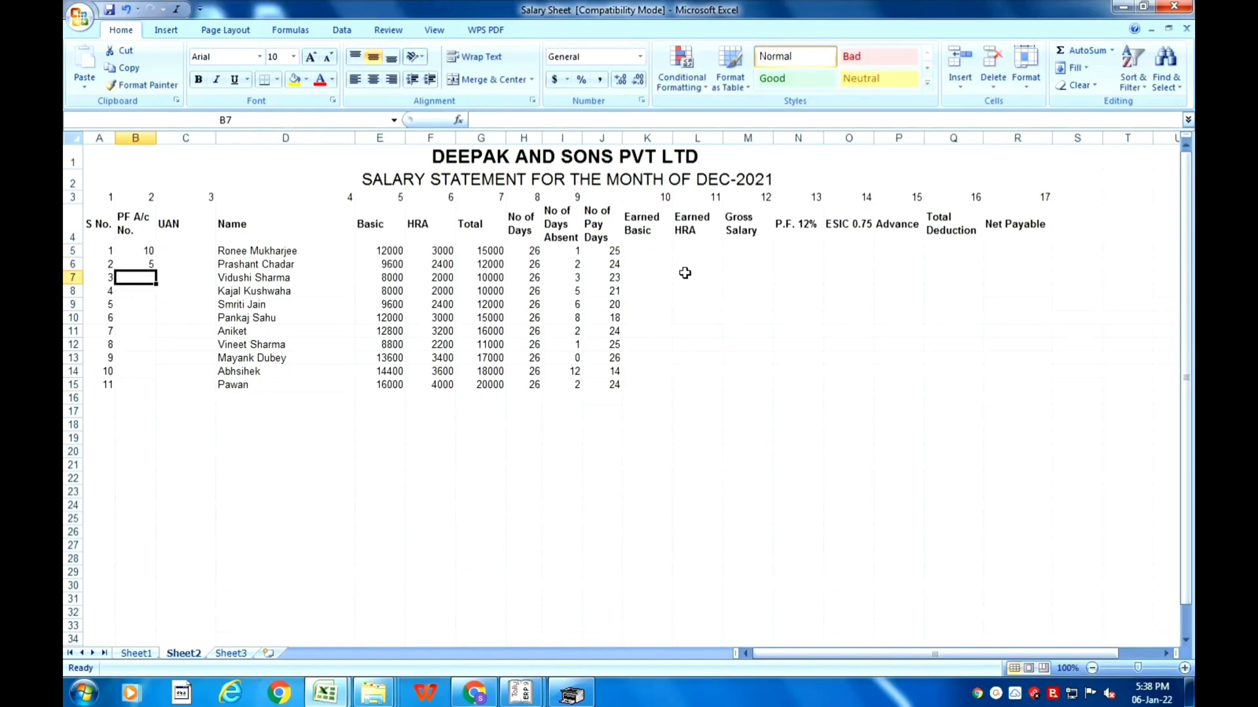
pyautogui.write('120')
pyautogui.press('Return')
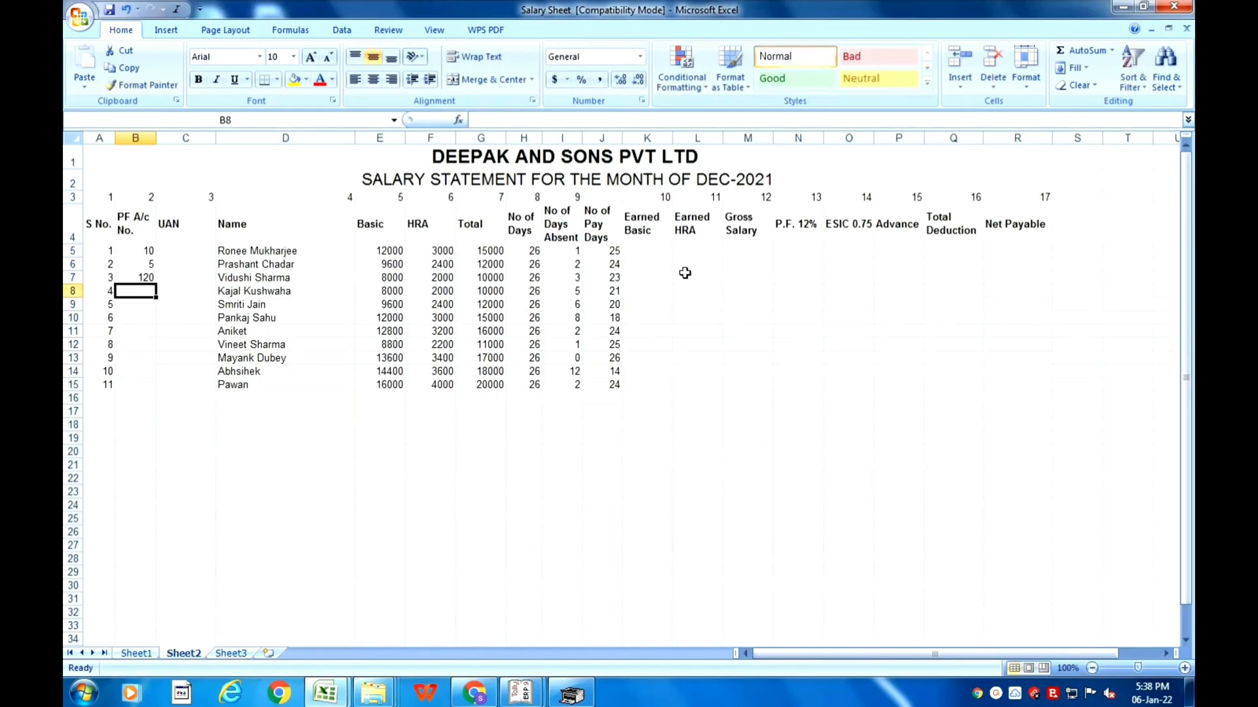
pyautogui.write('20')
pyautogui.press('Return')
pyautogui.write('10')
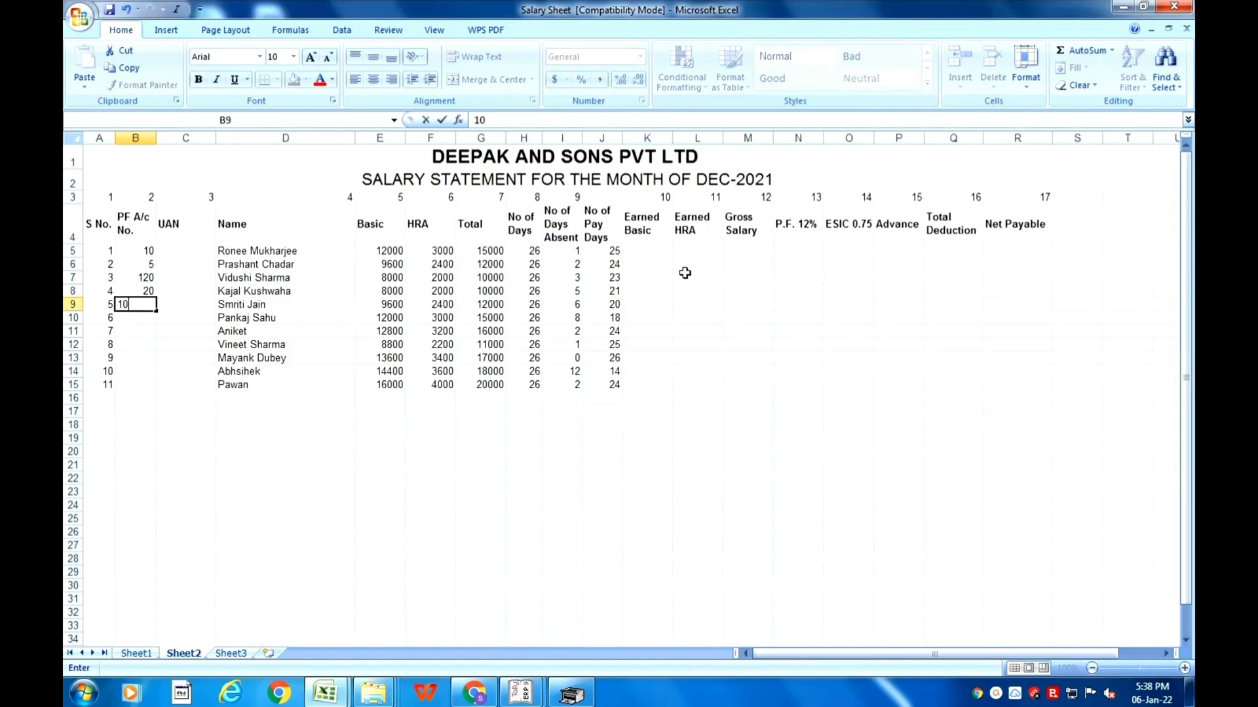
pyautogui.press('Return')
pyautogui.write('25')
pyautogui.press('Return')
# Step: Correct B10 to 11 and enter PF numbers 12, 18, 20, 25 and 60 in B11:B15
pyautogui.press('Up')
pyautogui.press('Up')
pyautogui.write('11')
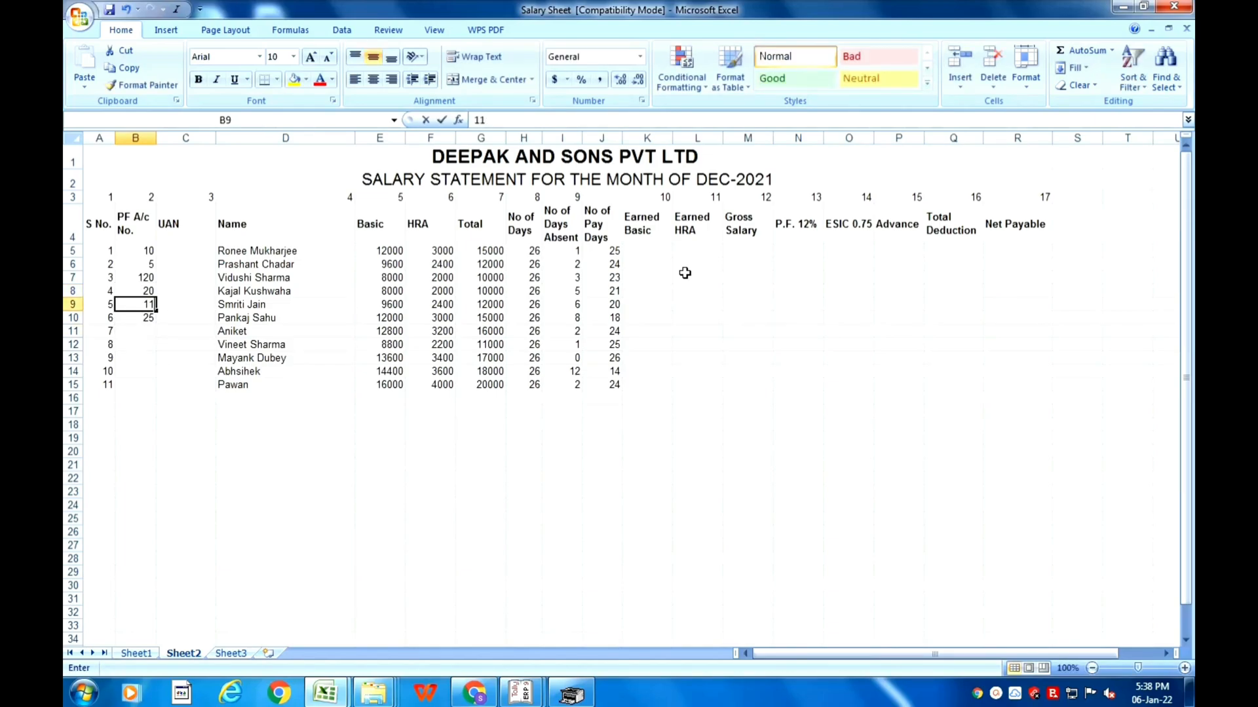
pyautogui.press('Return')
pyautogui.press('Return')
pyautogui.write('12')
pyautogui.press('Return')
pyautogui.write('18')
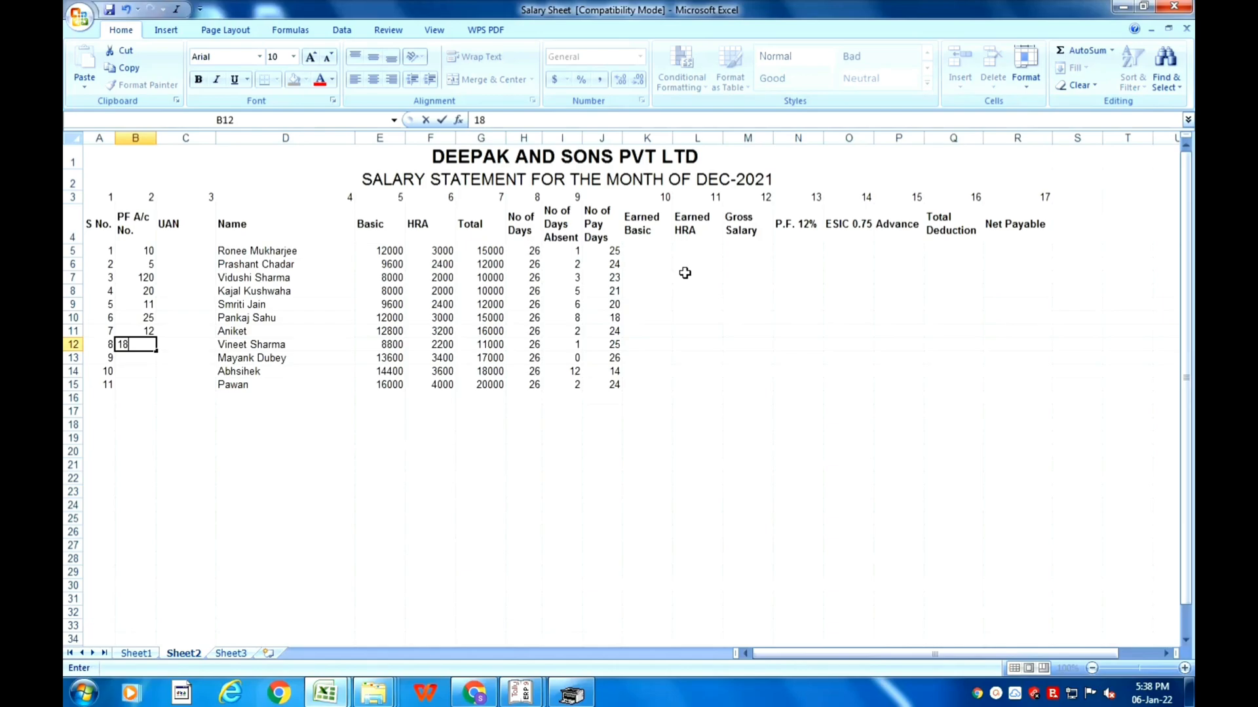
pyautogui.press('Return')
pyautogui.write('20')
pyautogui.press('Return')
pyautogui.write('25')
pyautogui.press('Return')
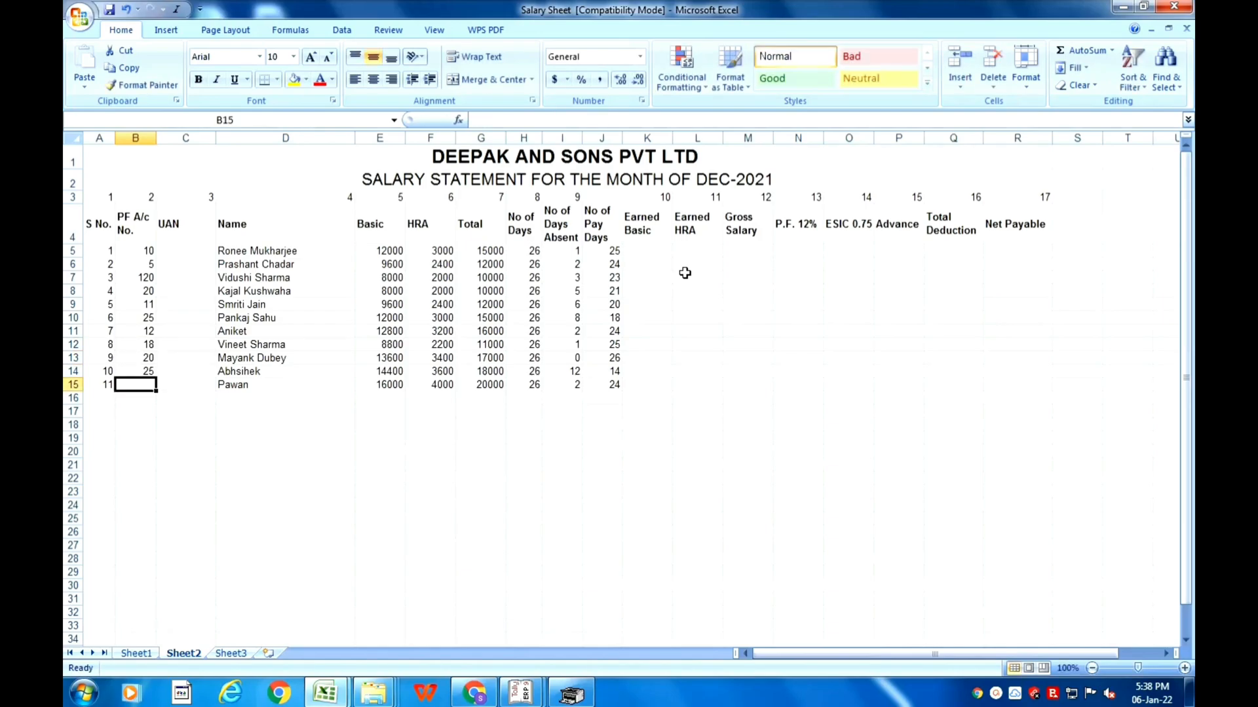
pyautogui.write('60')
pyautogui.press('Right')
pyautogui.press('Up')
pyautogui.press('Up')
pyautogui.press('Up')
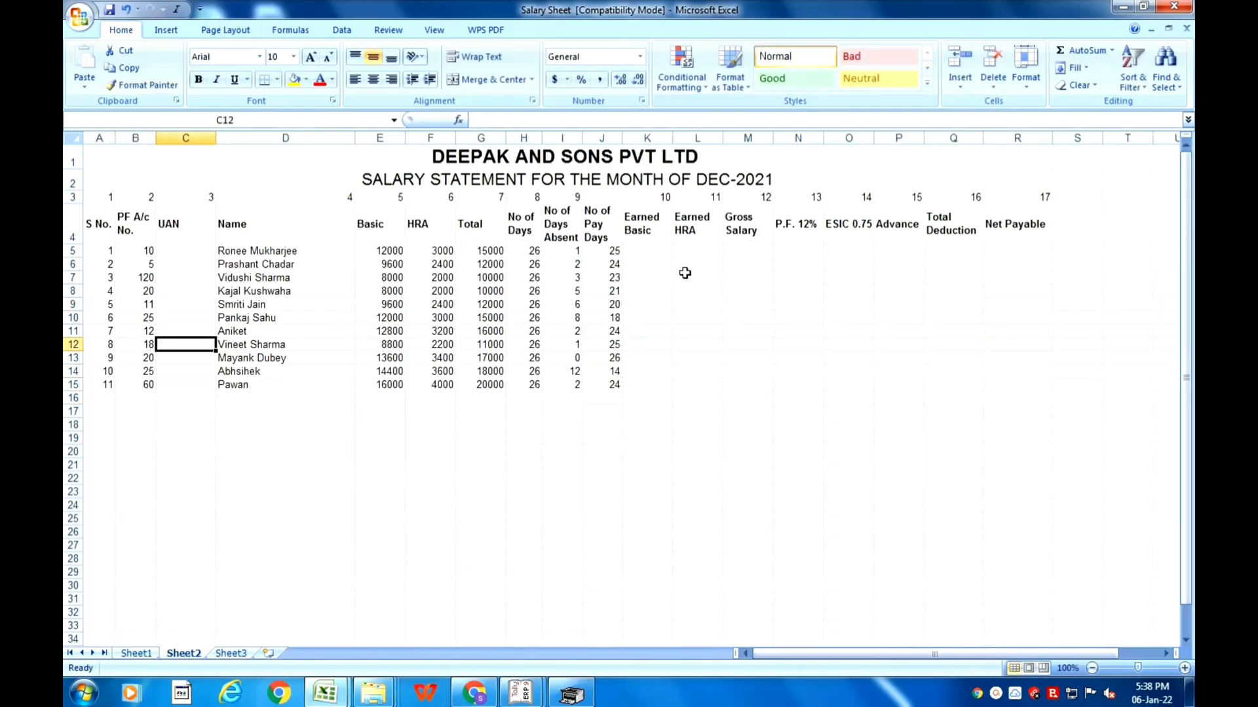
pyautogui.press('Up')
pyautogui.press('Up')
pyautogui.press('Up')
pyautogui.press('Up')
pyautogui.press('Up')
pyautogui.press('Up')
pyautogui.press('Up')
# Step: Enter UANs 123456, 123457, 123458, 123459 and 1234560 for the first employees
pyautogui.write('1')
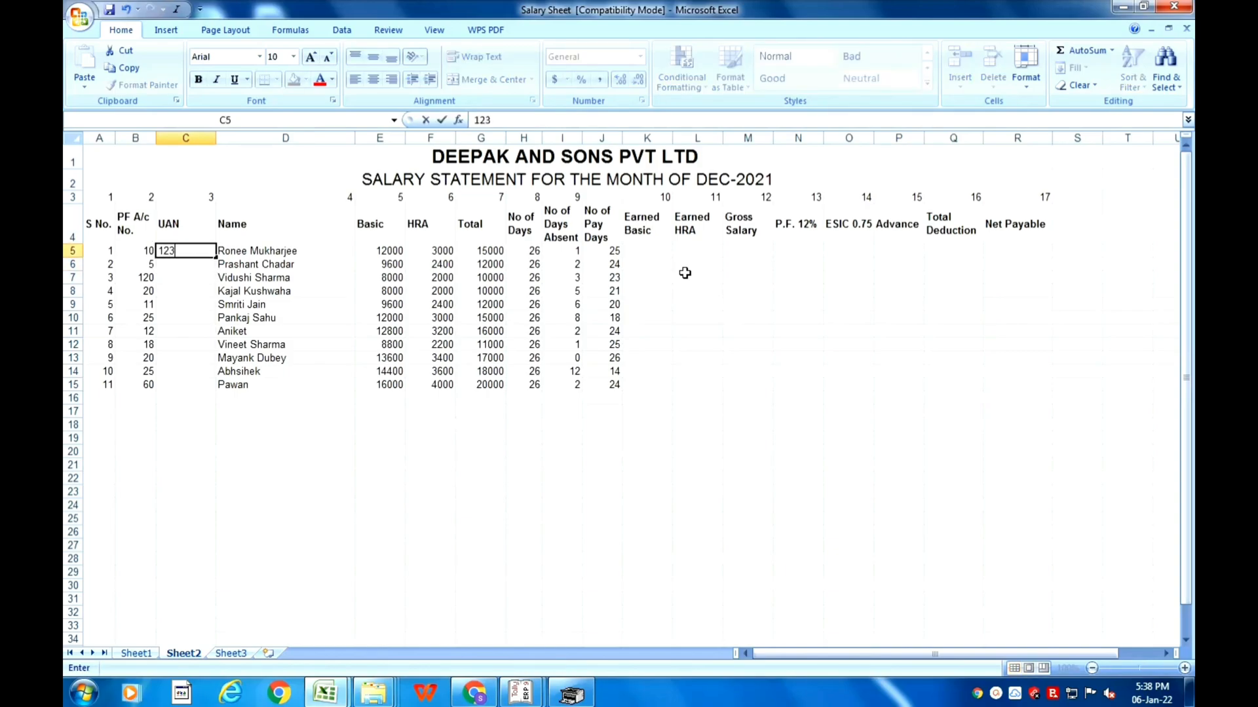
pyautogui.write('23456')
pyautogui.press('Return')
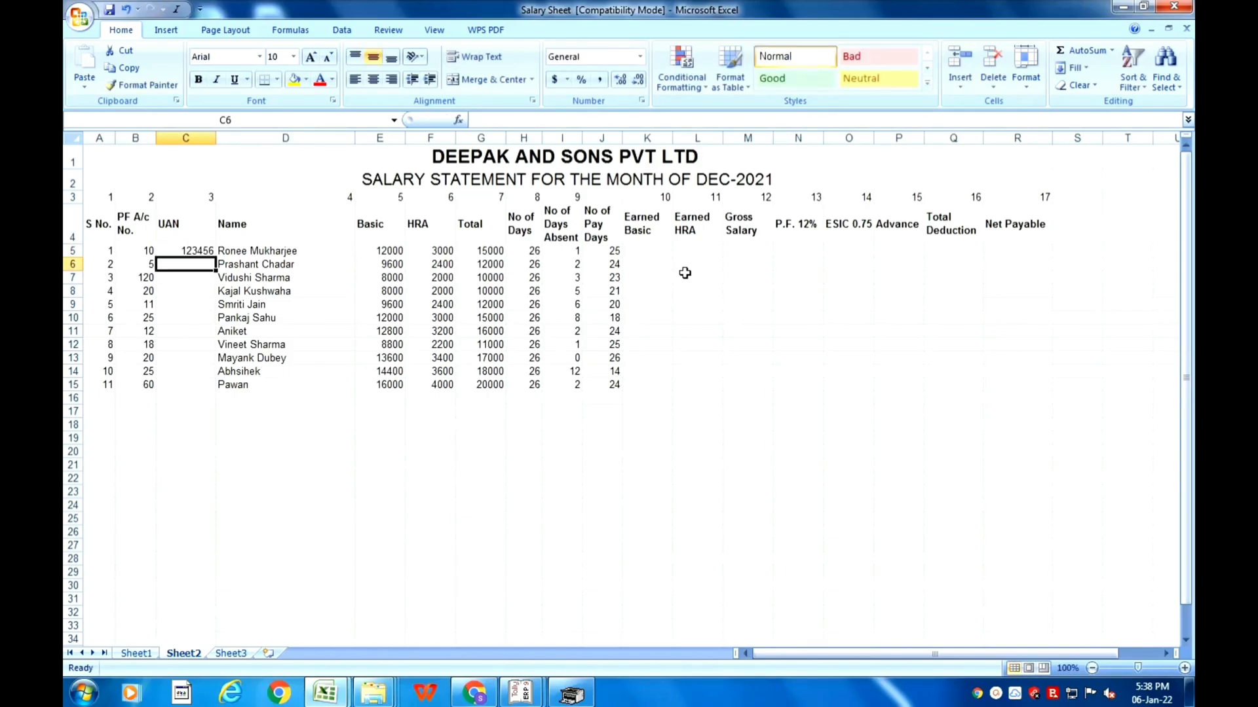
pyautogui.write('1234')
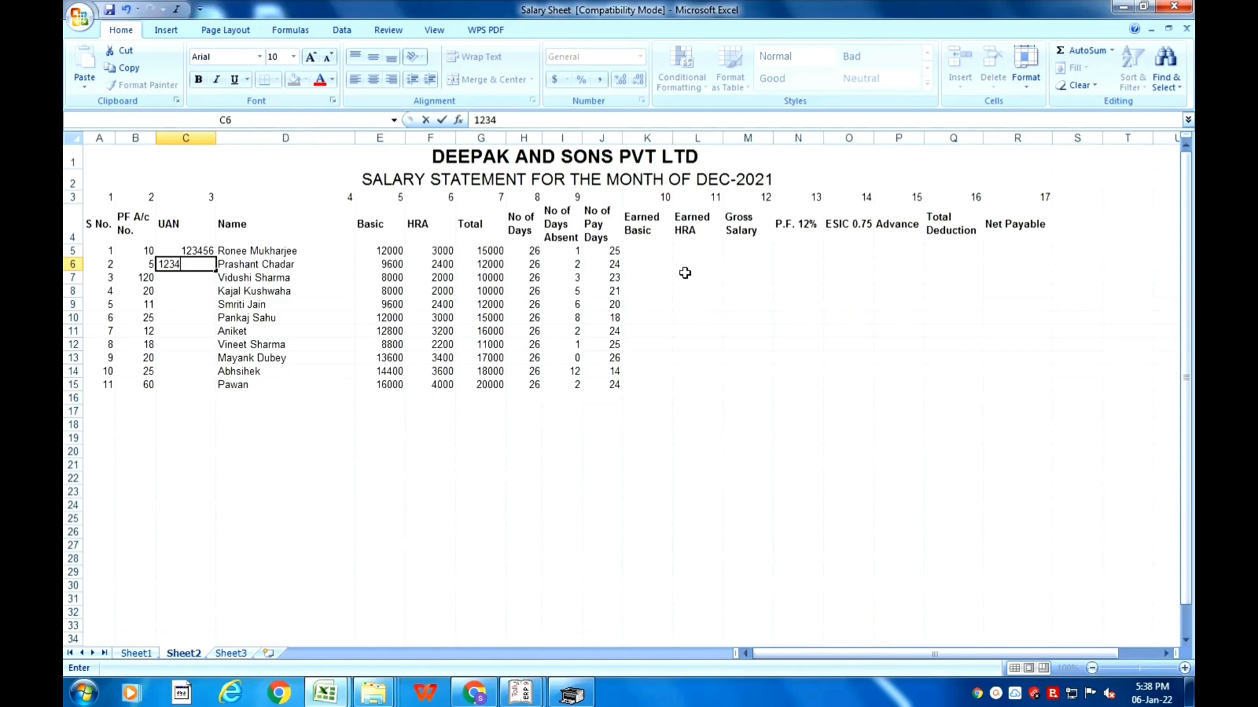
pyautogui.write('57')
pyautogui.press('Return')
pyautogui.write('123458')
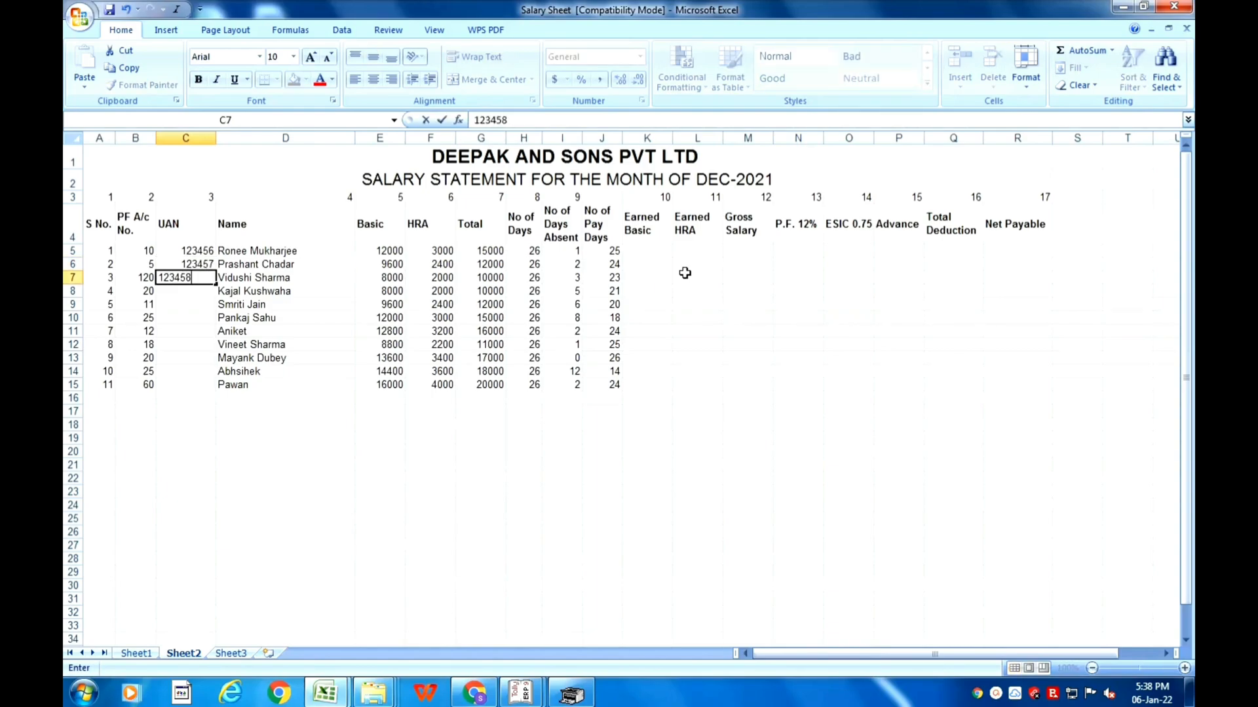
pyautogui.press('Up')
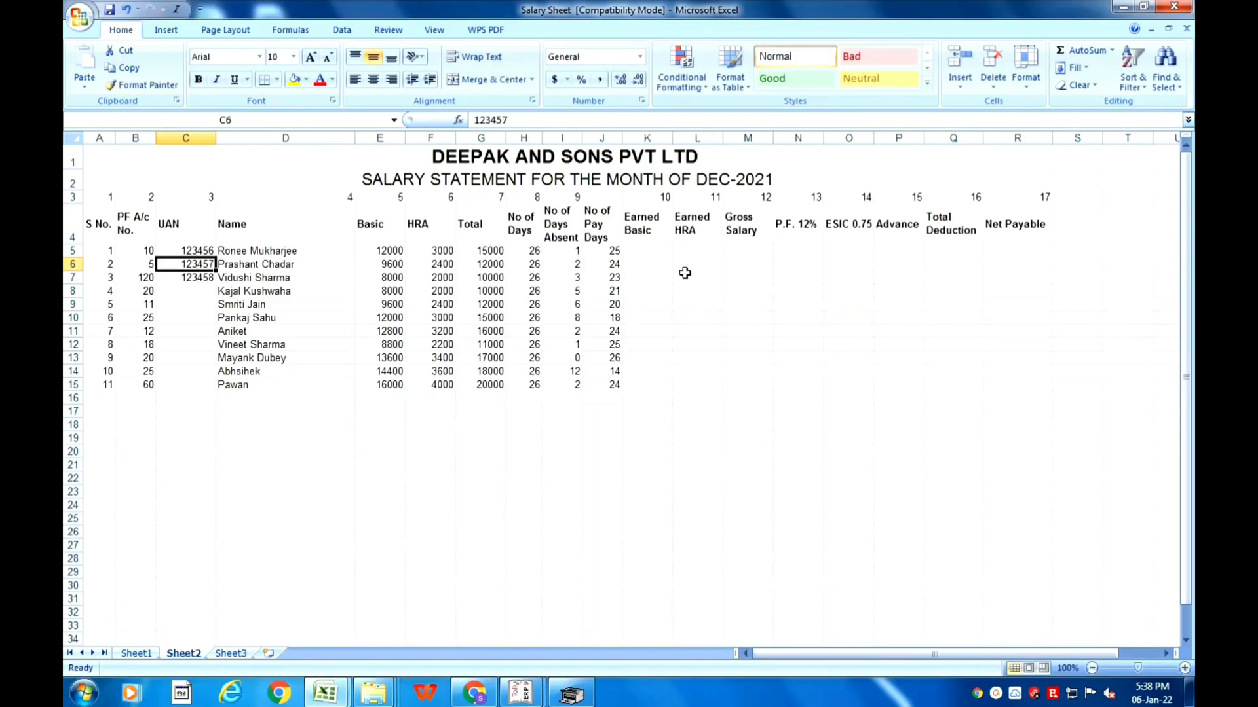
pyautogui.press('Down')
pyautogui.press('Down')
pyautogui.write('1')
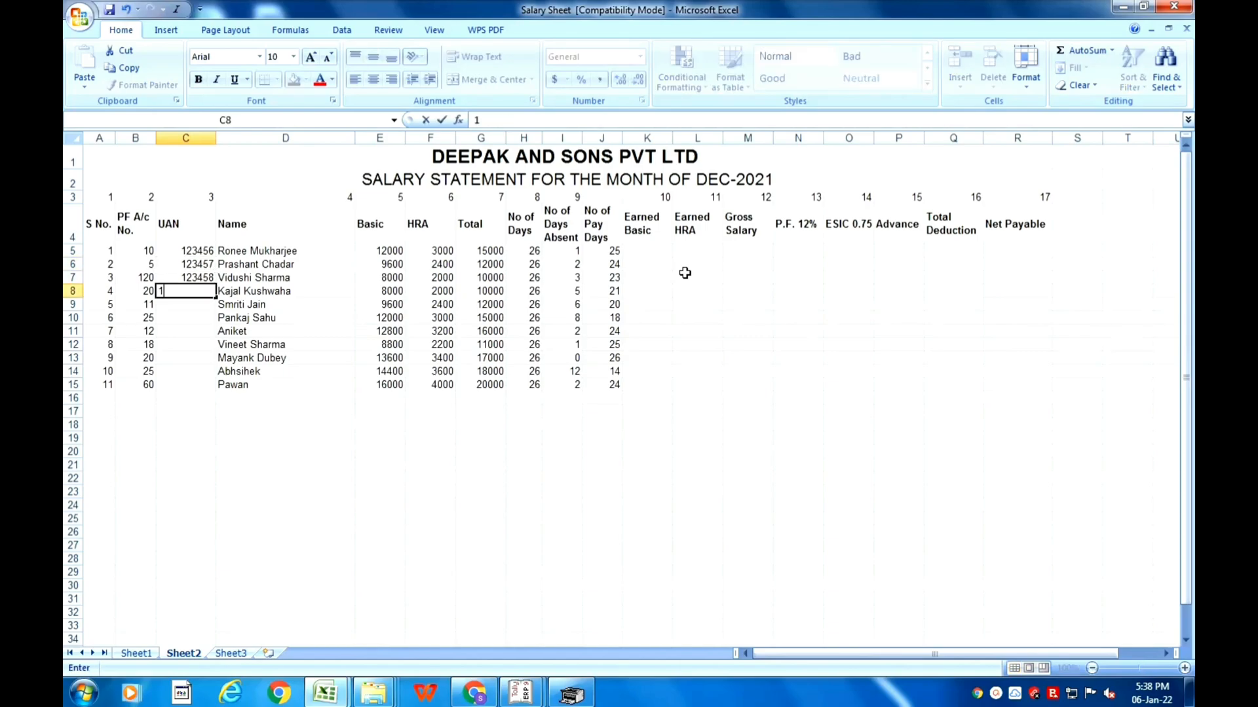
pyautogui.write('23459')
pyautogui.press('Return')
pyautogui.write('12')
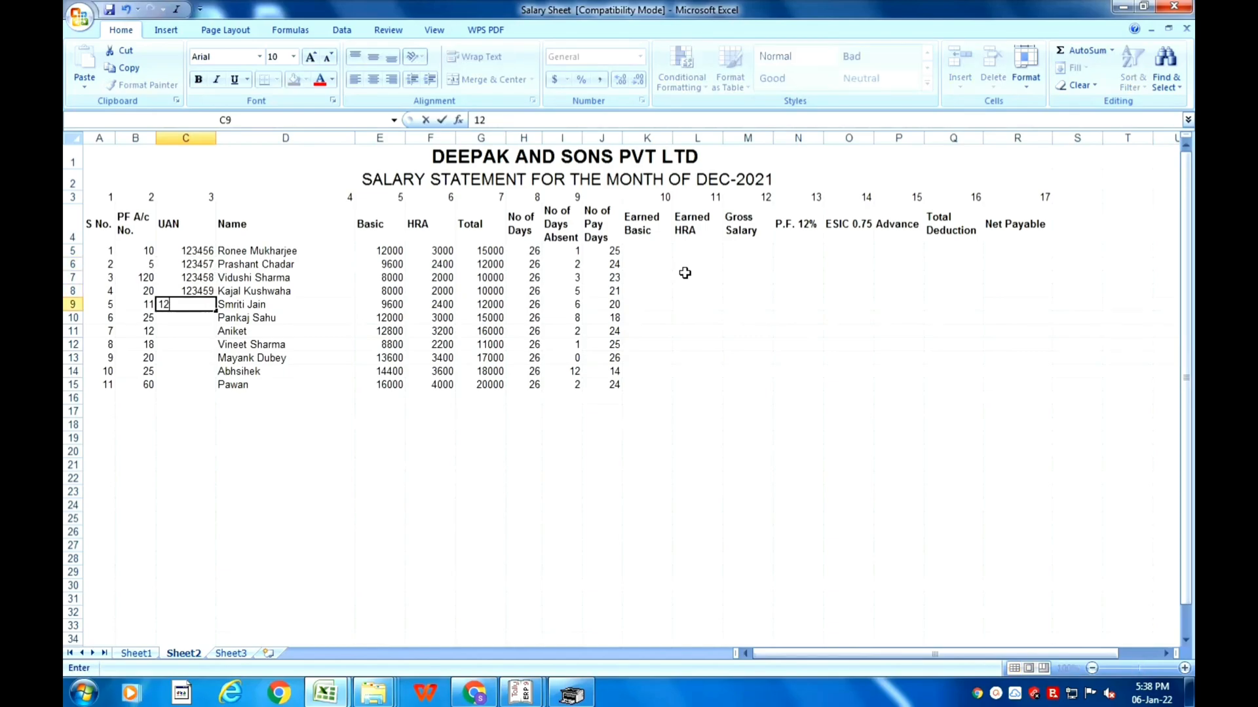
pyautogui.write('34560')
pyautogui.press('Return')
# Step: Enter UANs 123461 through 123465 and 12123466 for the remaining employees
pyautogui.write('1234')
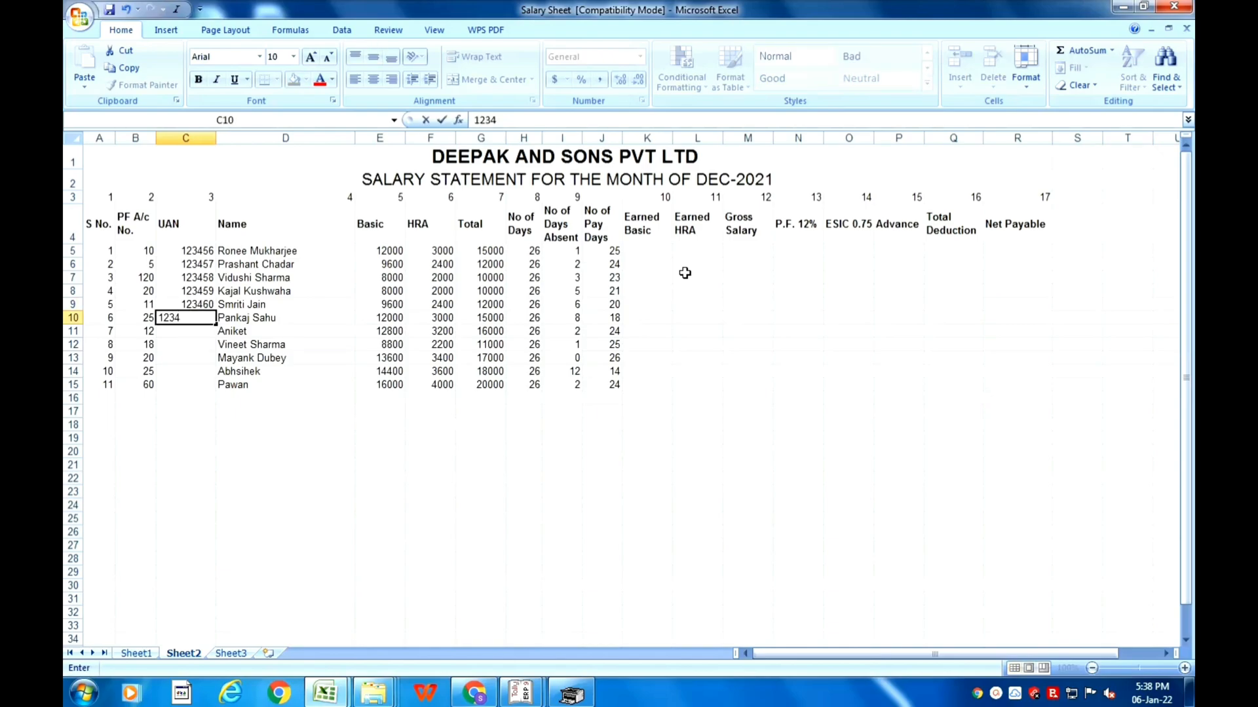
pyautogui.write('60')
pyautogui.press('BackSpace')
pyautogui.write('1')
pyautogui.press('Return')
pyautogui.write('12')
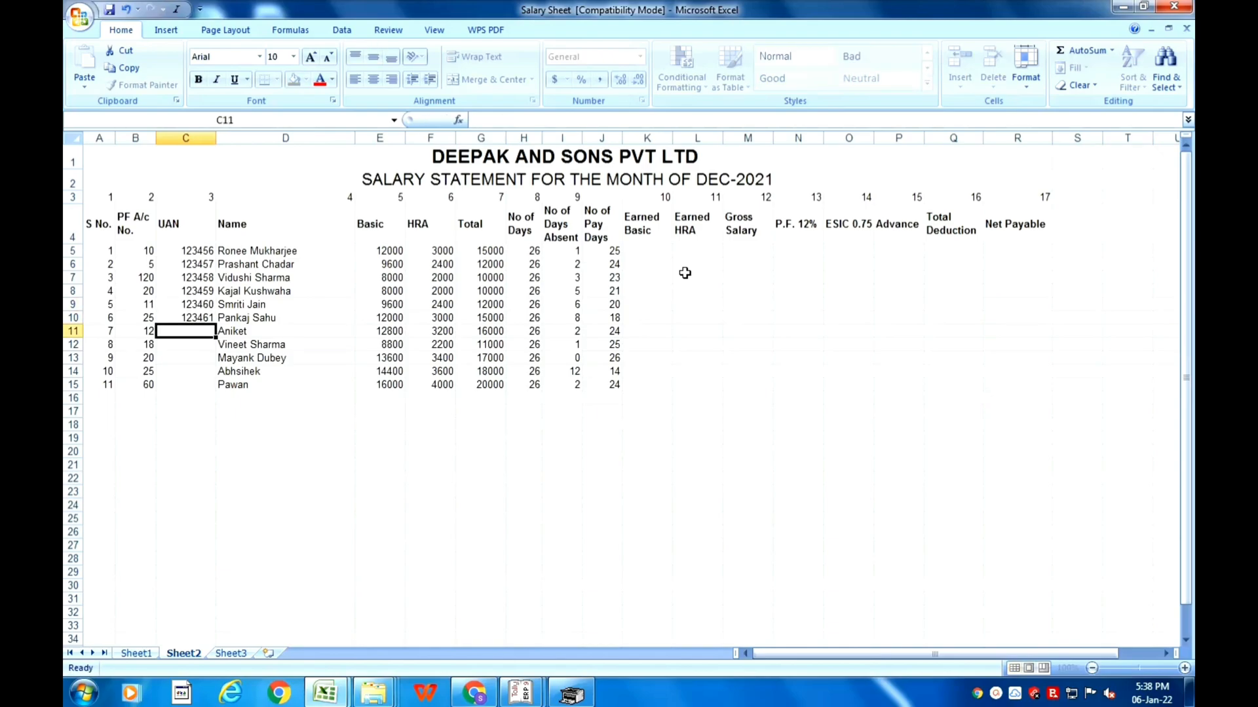
pyautogui.write('3462')
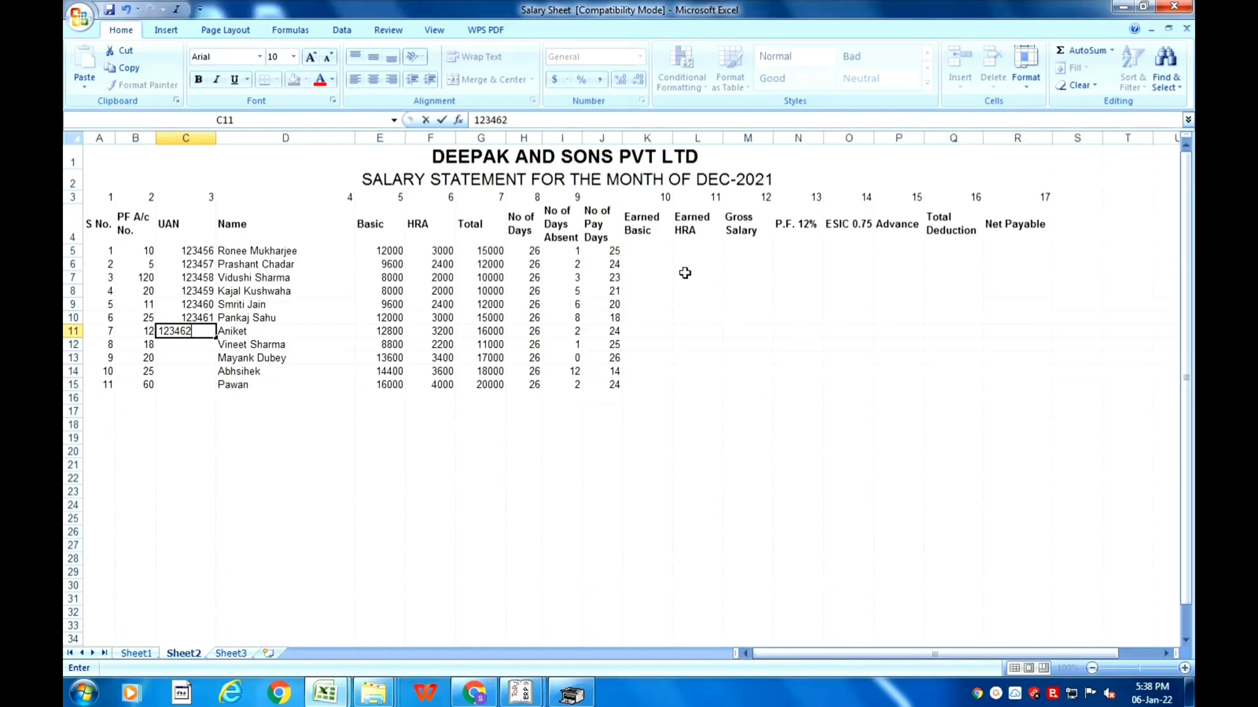
pyautogui.press('Return')
pyautogui.write('123463')
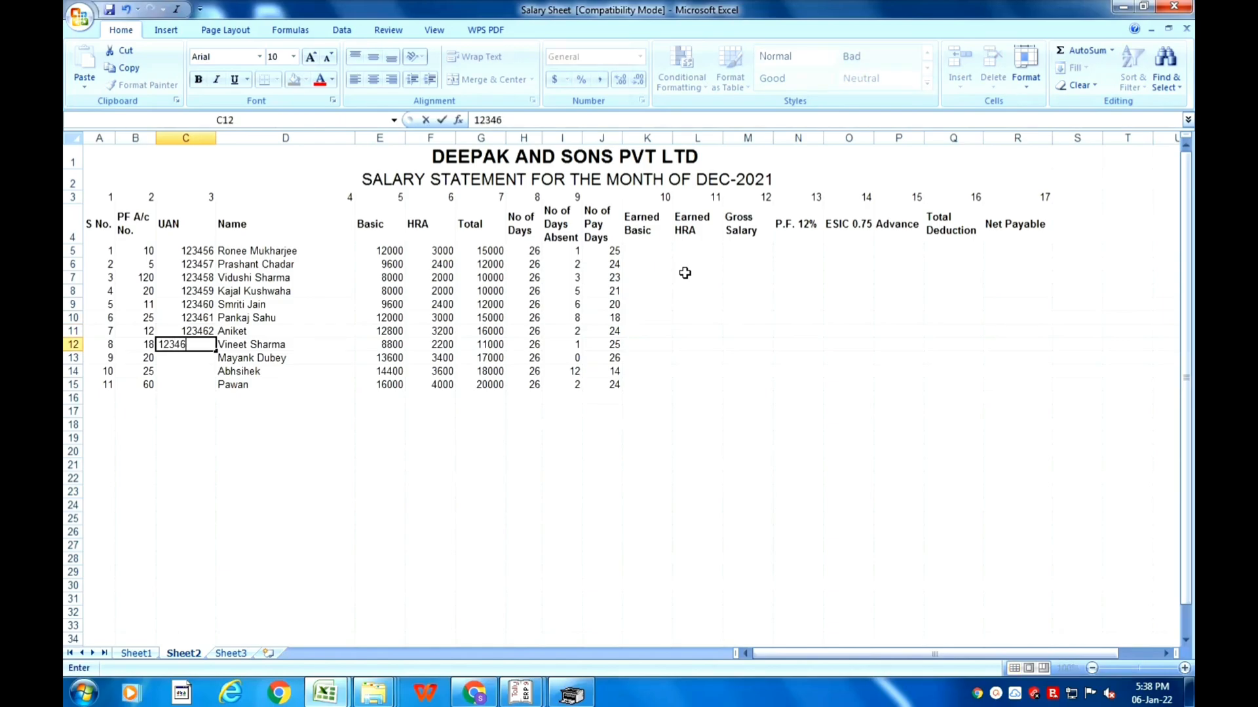
pyautogui.press('Return')
pyautogui.write('123464')
pyautogui.press('Return')
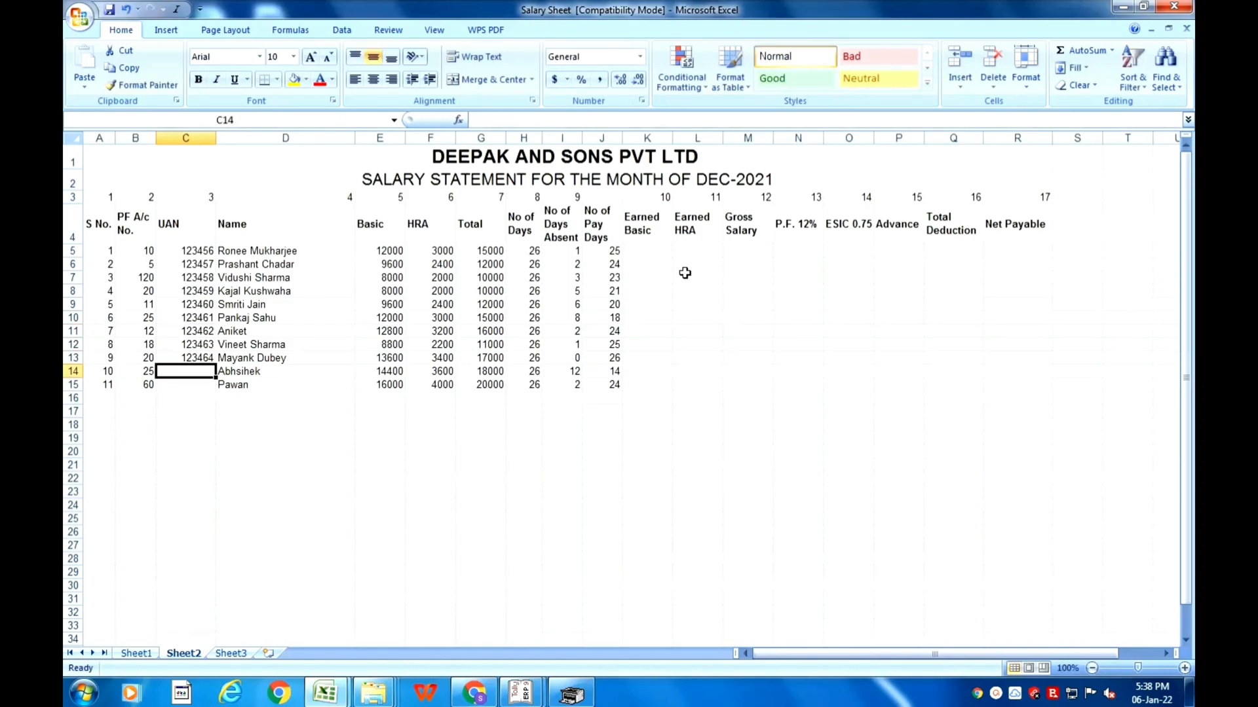
pyautogui.write('123465')
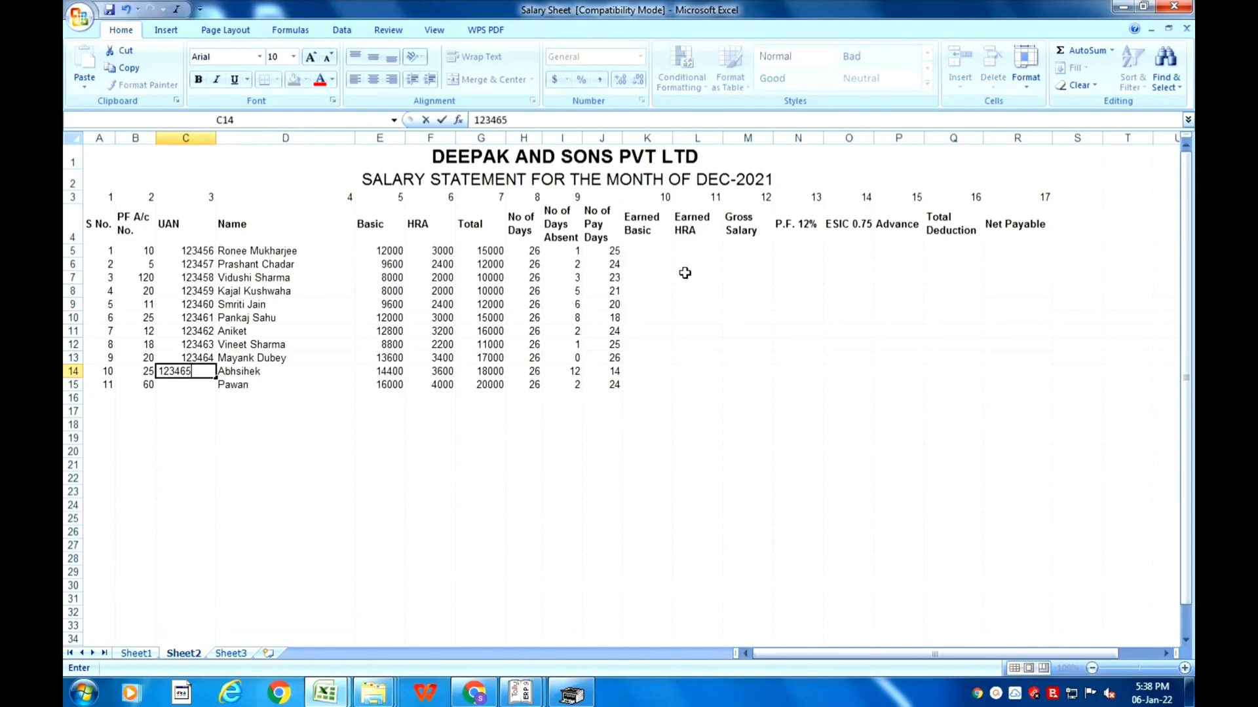
pyautogui.press('Return')
pyautogui.write('12')
pyautogui.write('12346')
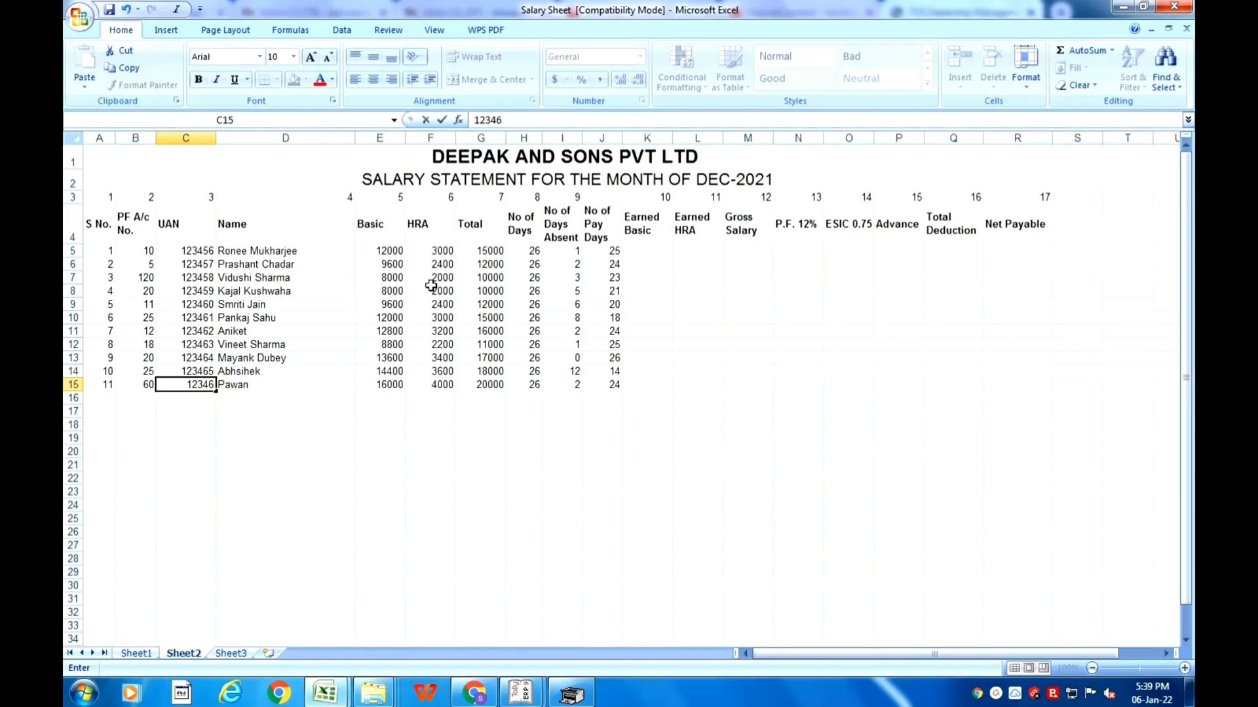
pyautogui.write('6')
pyautogui.press('Tab')
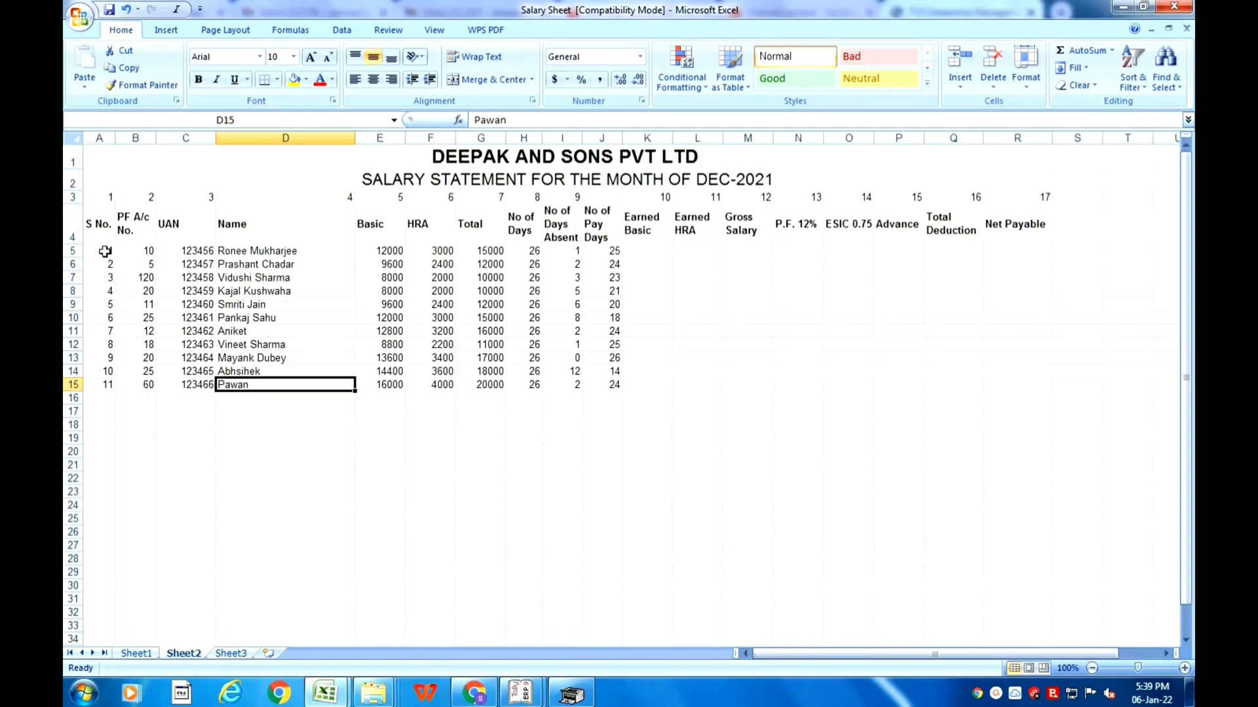
# Step: Select the employee rows and change their font size to 14 pt
pyautogui.moveTo(105, 252); pyautogui.dragTo(1038, 398)
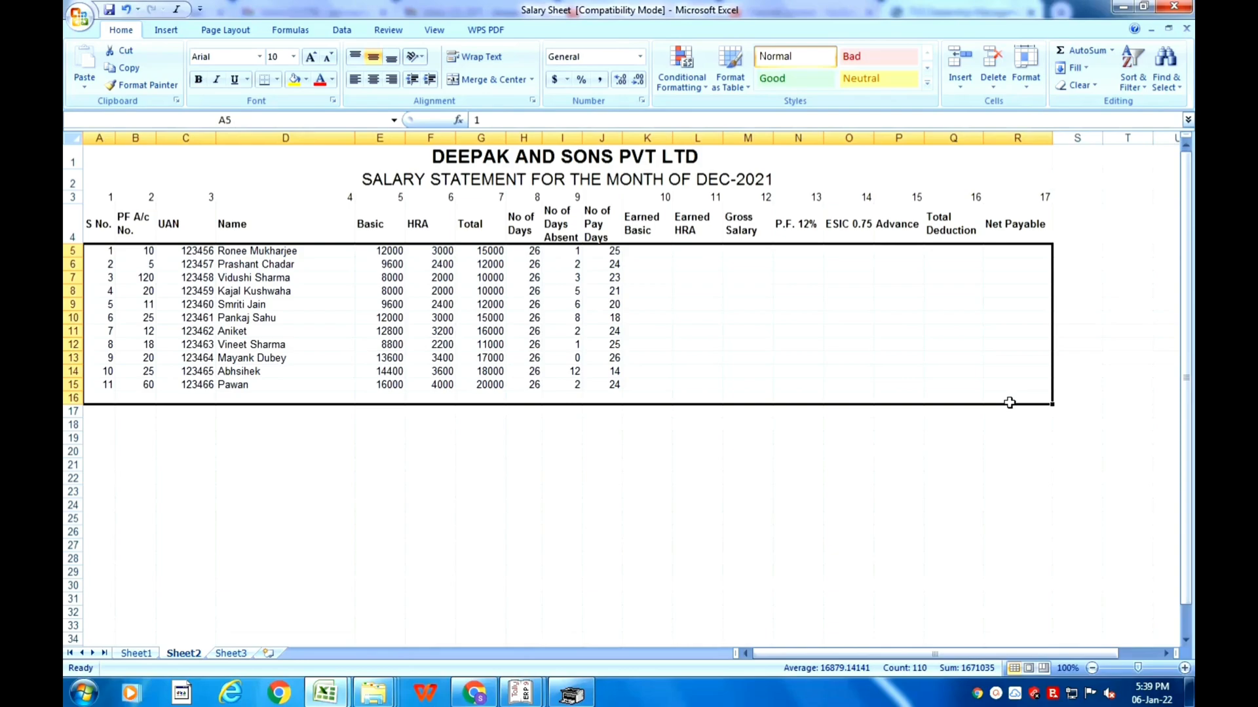
pyautogui.click(294, 57)
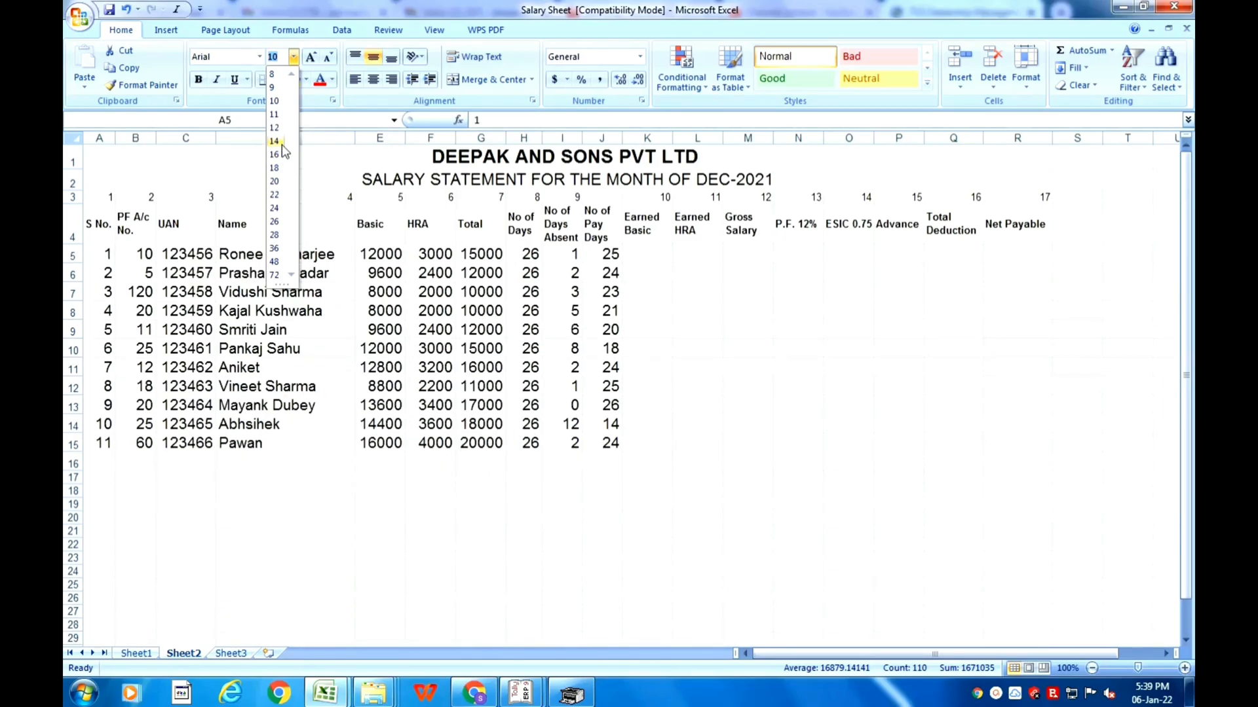
pyautogui.click(282, 144)
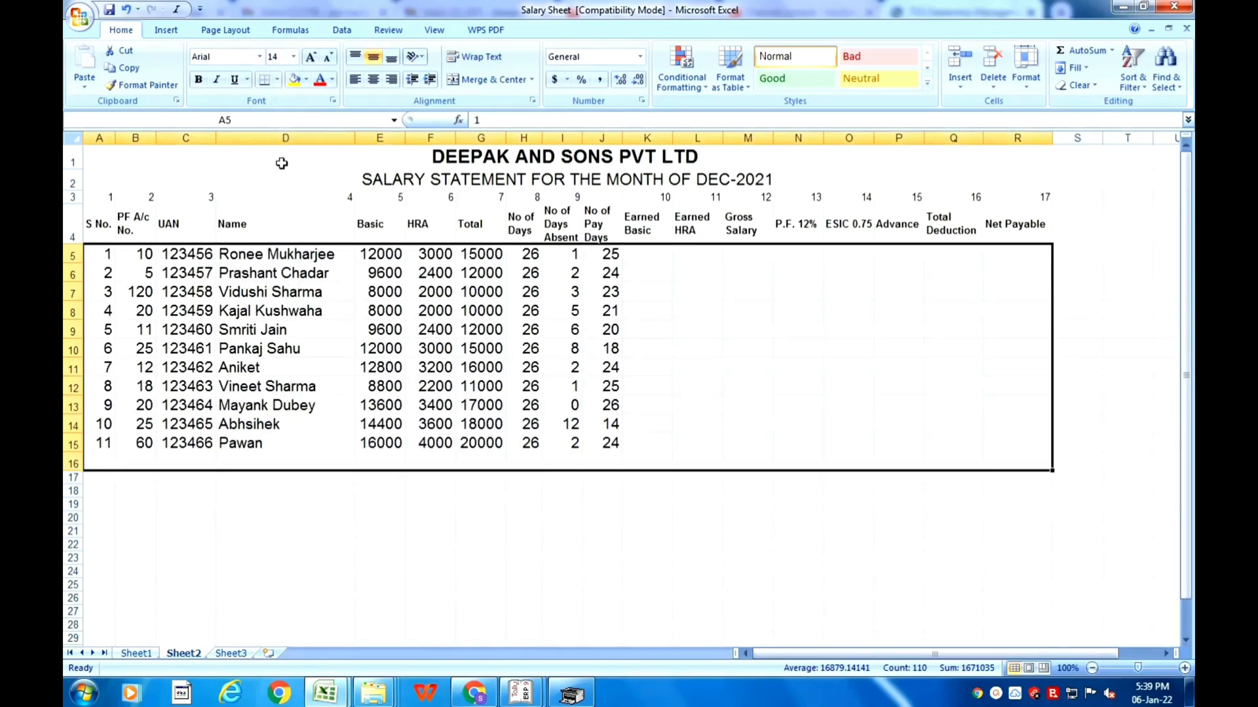
pyautogui.click(408, 312)
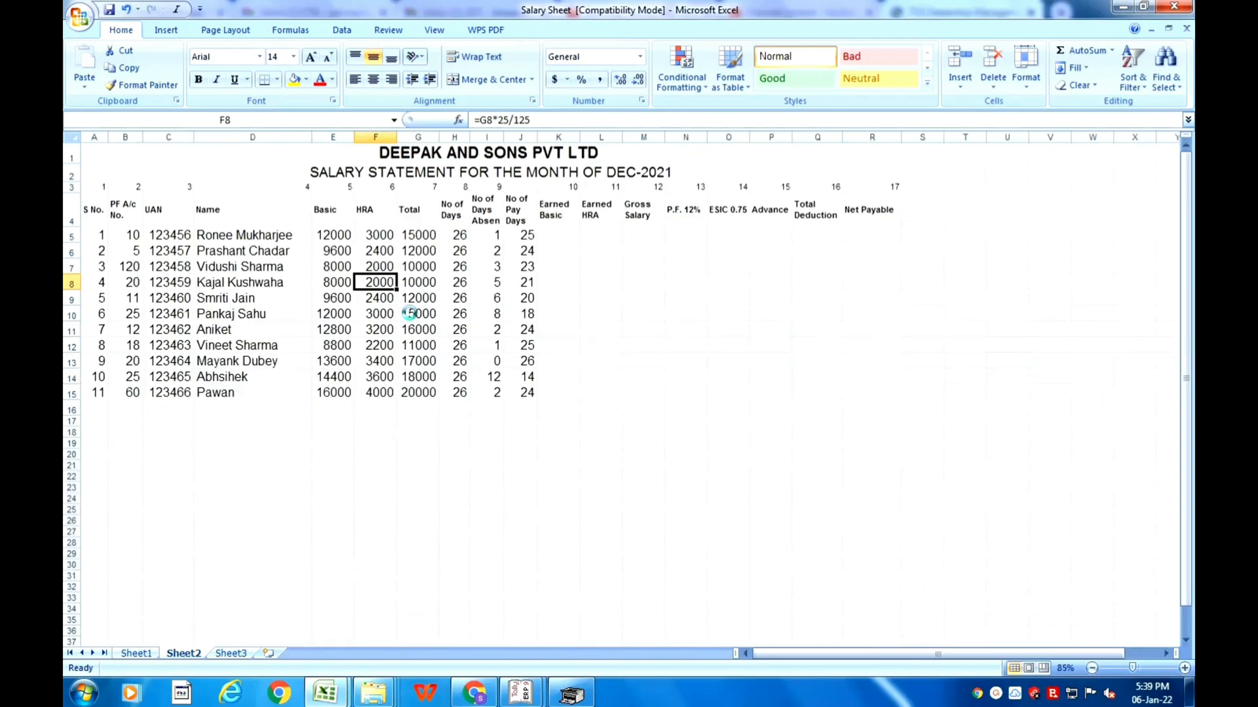
# Step: Adjust the width of column A to fit the larger text
pyautogui.keyDown('ctrl'); pyautogui.scroll(1, 409, 313); pyautogui.keyUp('ctrl')
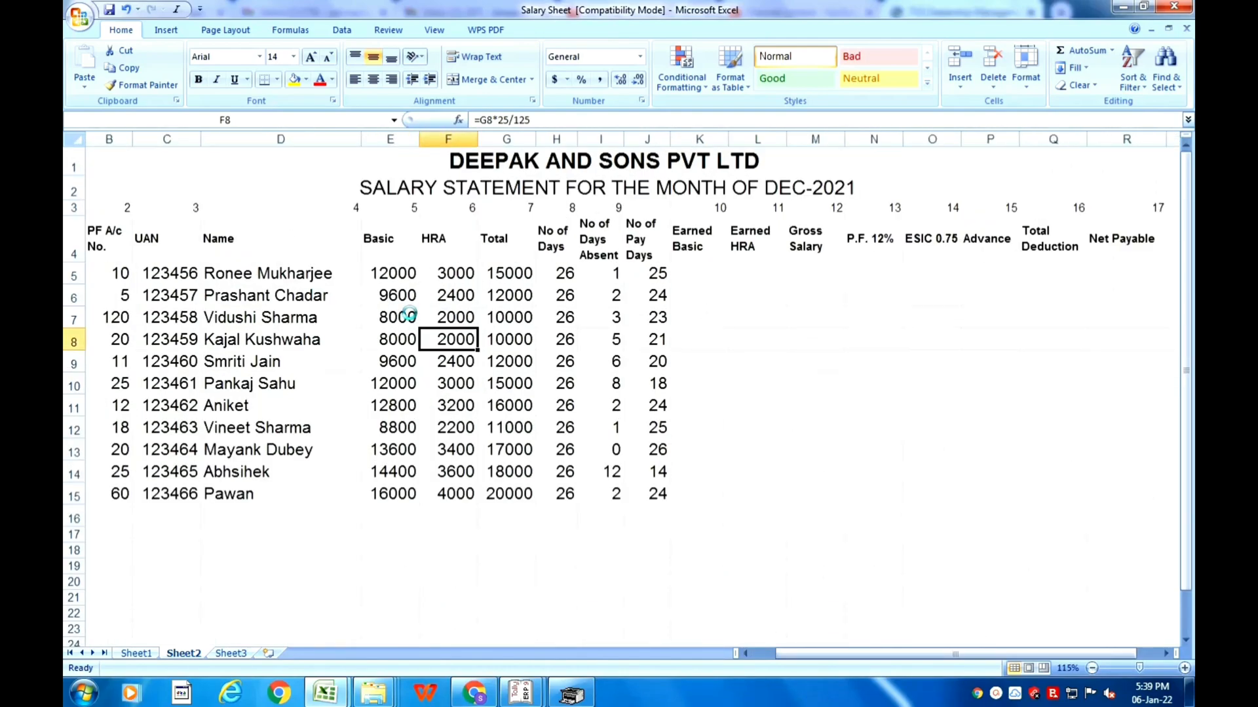
pyautogui.keyDown('ctrl'); pyautogui.scroll(1, 409, 312); pyautogui.keyUp('ctrl')
pyautogui.keyDown('ctrl'); pyautogui.scroll(-1, 408, 312); pyautogui.keyUp('ctrl')
pyautogui.keyDown('ctrl'); pyautogui.scroll(-1, 409, 313); pyautogui.keyUp('ctrl')
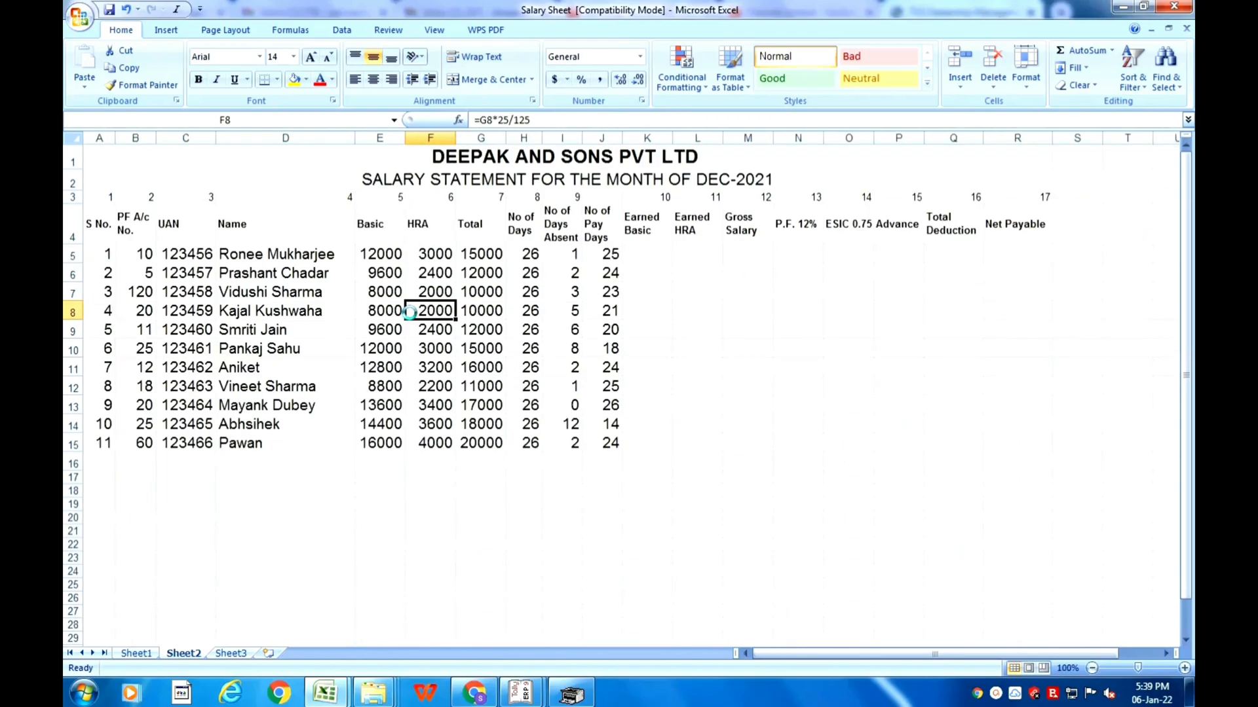
pyautogui.keyDown('ctrl'); pyautogui.scroll(1, 409, 314); pyautogui.keyUp('ctrl')
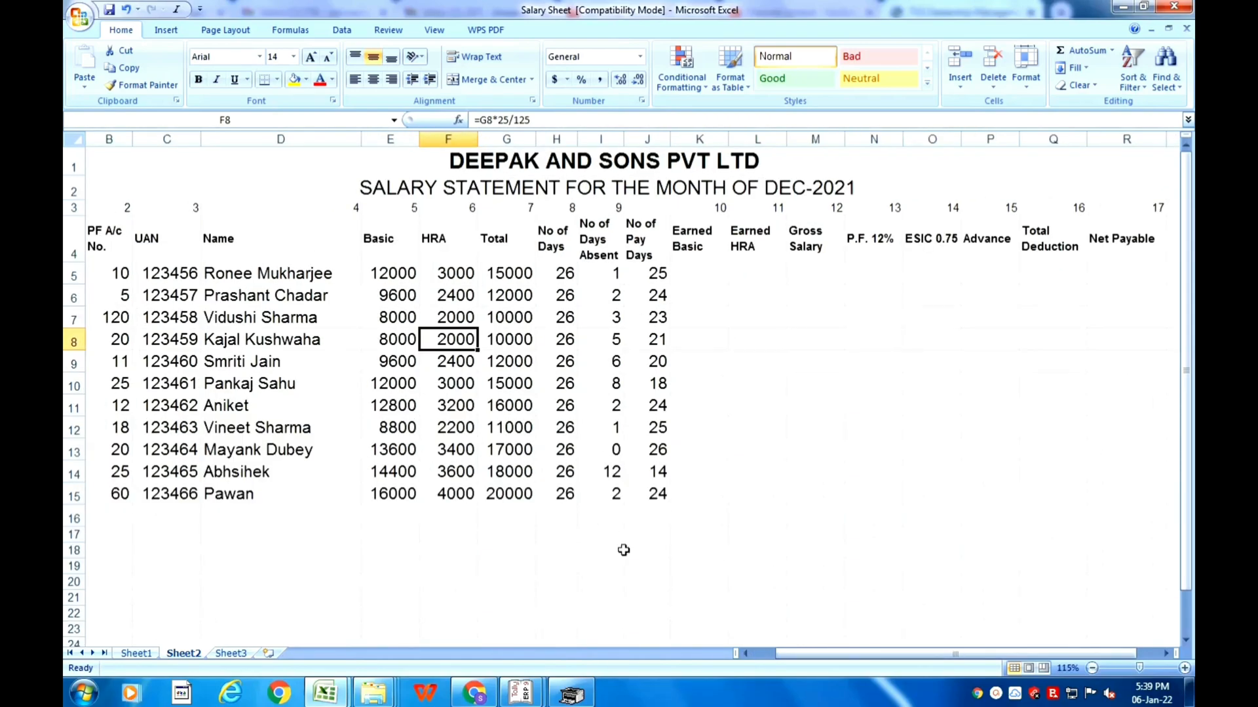
pyautogui.click(745, 654)
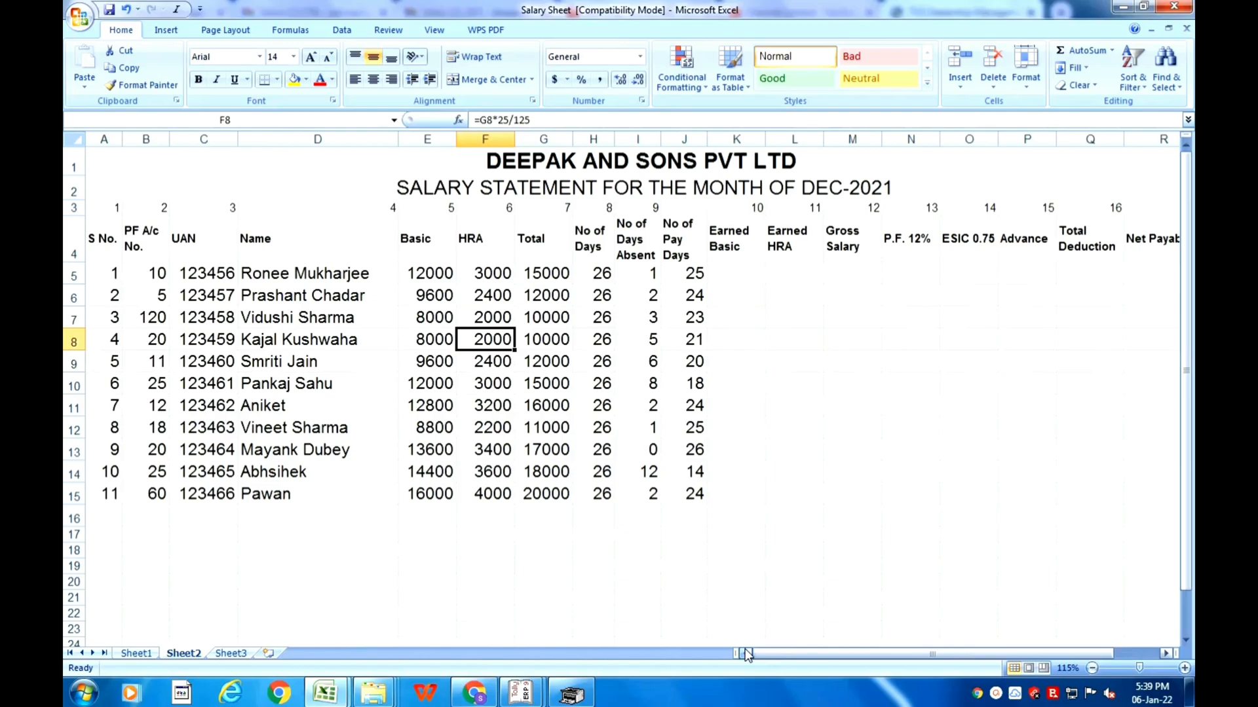
pyautogui.moveTo(122, 142); pyautogui.dragTo(159, 139)
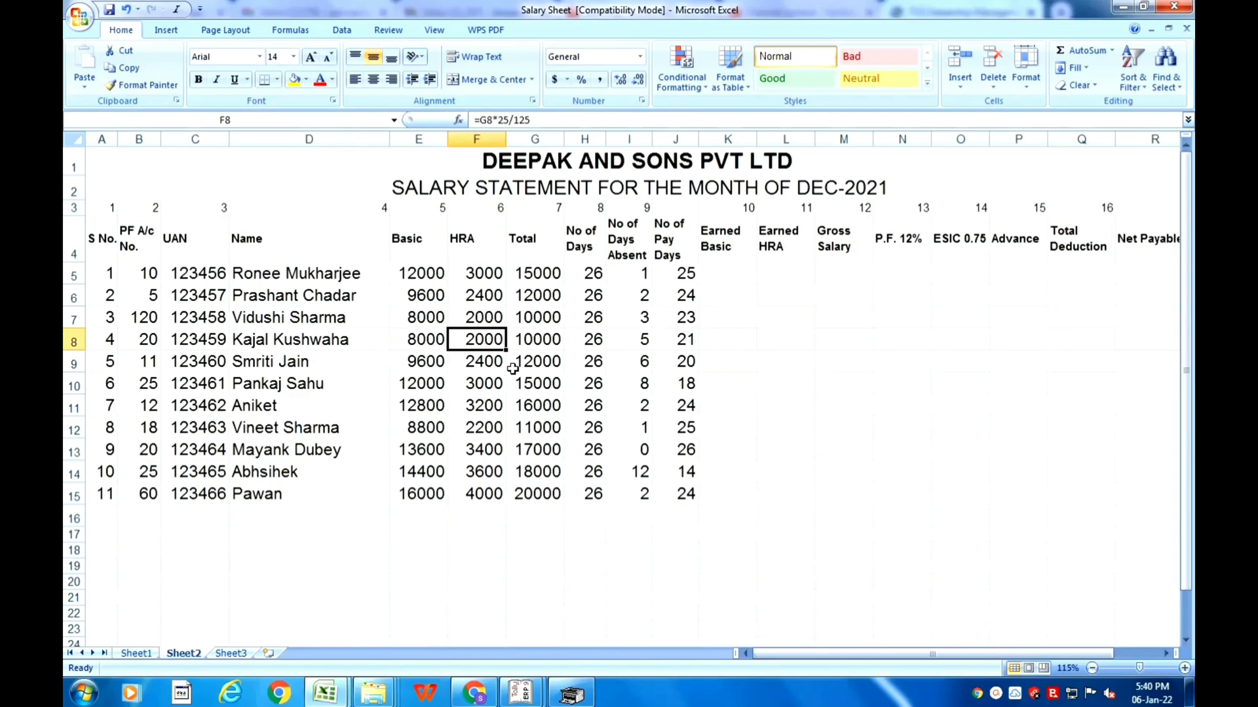
pyautogui.scroll(-1, 582, 369)
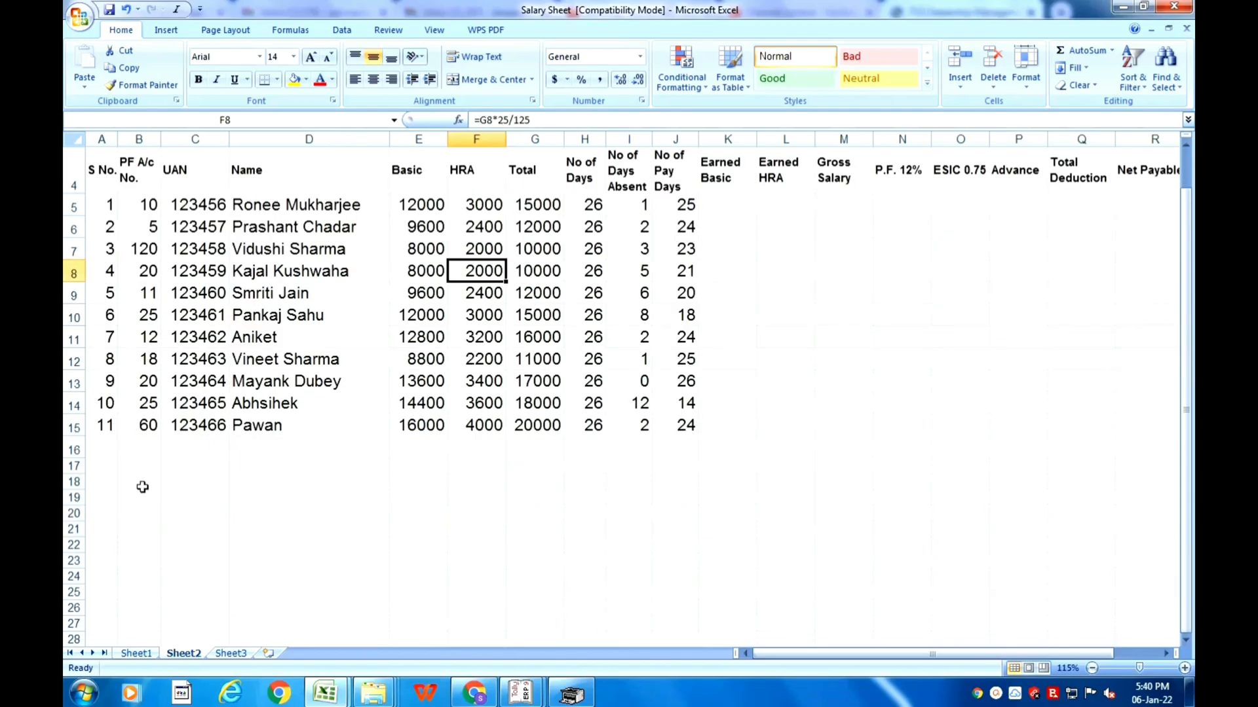
pyautogui.scroll(1, 629, 281)
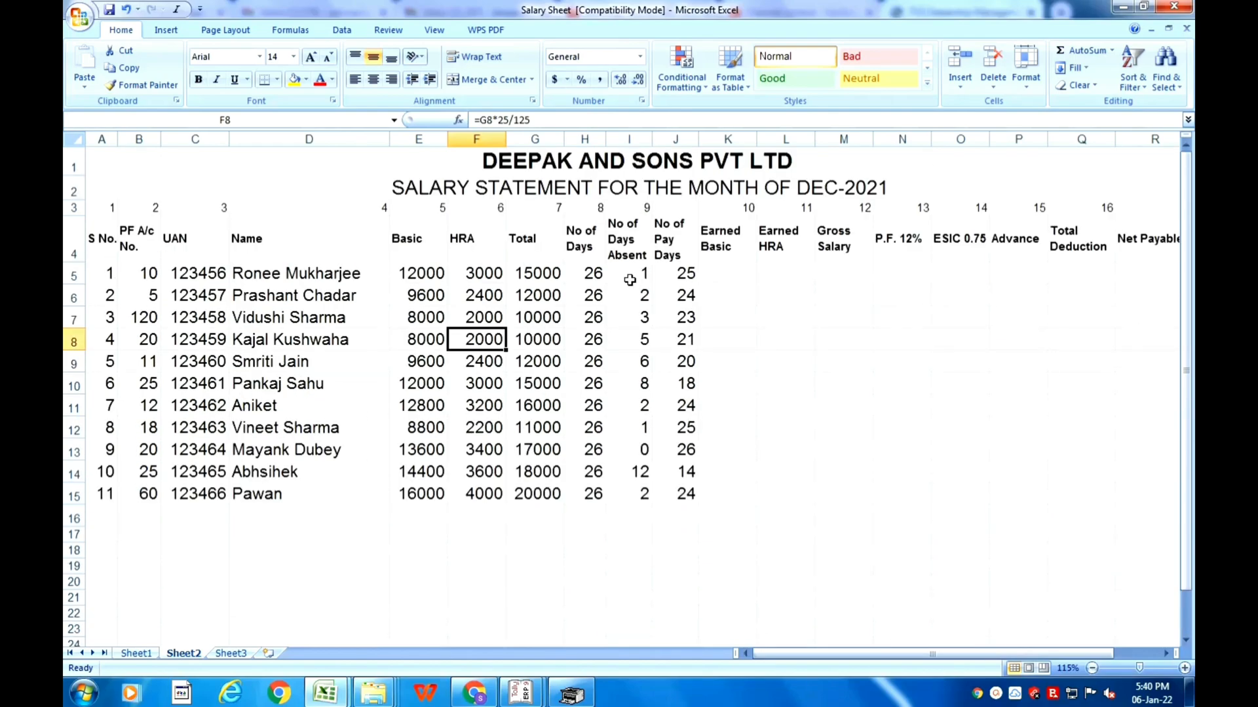
pyautogui.click(726, 278)
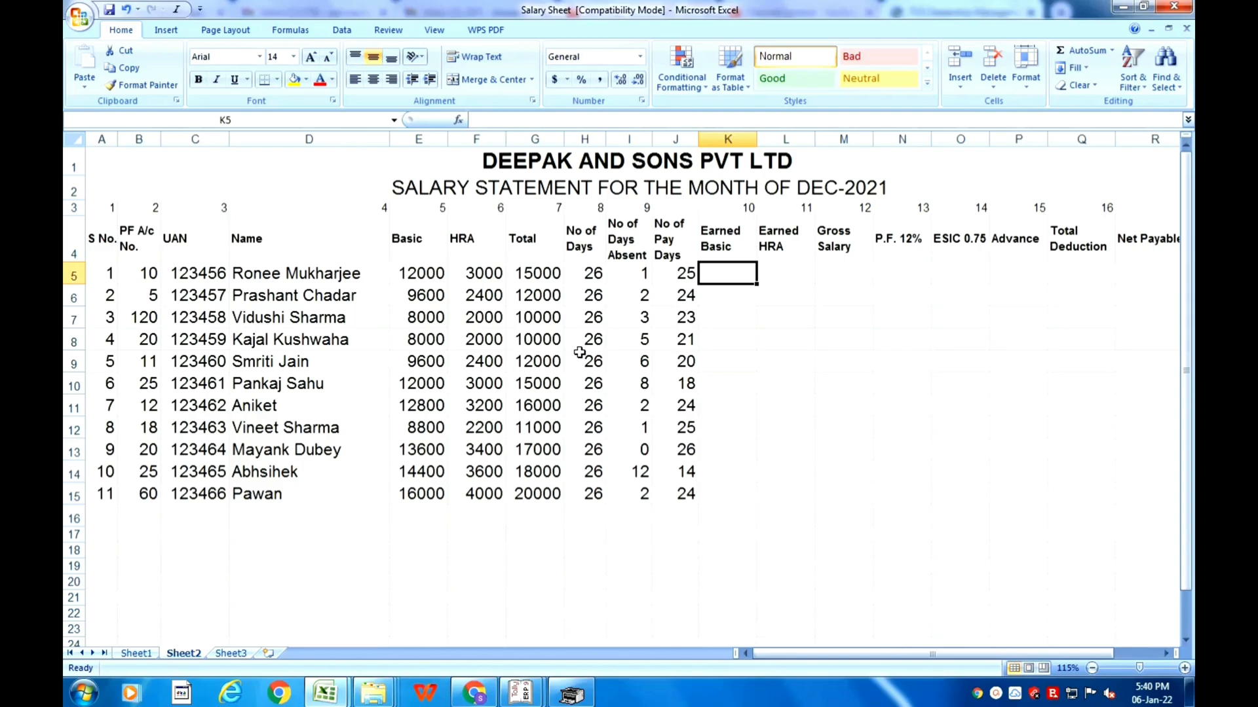
# Step: Change the font size of the employee range A5:Q15 to 12 pt
pyautogui.moveTo(105, 273); pyautogui.dragTo(1142, 511)
pyautogui.click(293, 57)
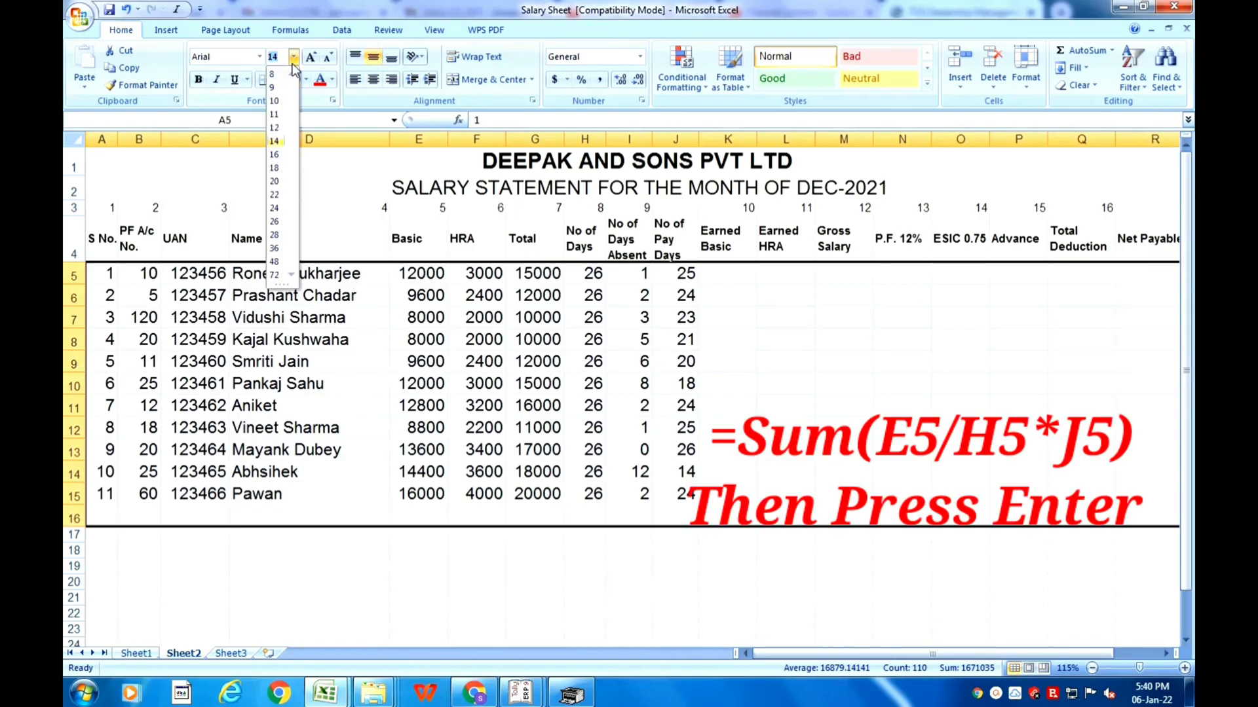
pyautogui.click(274, 127)
pyautogui.click(477, 327)
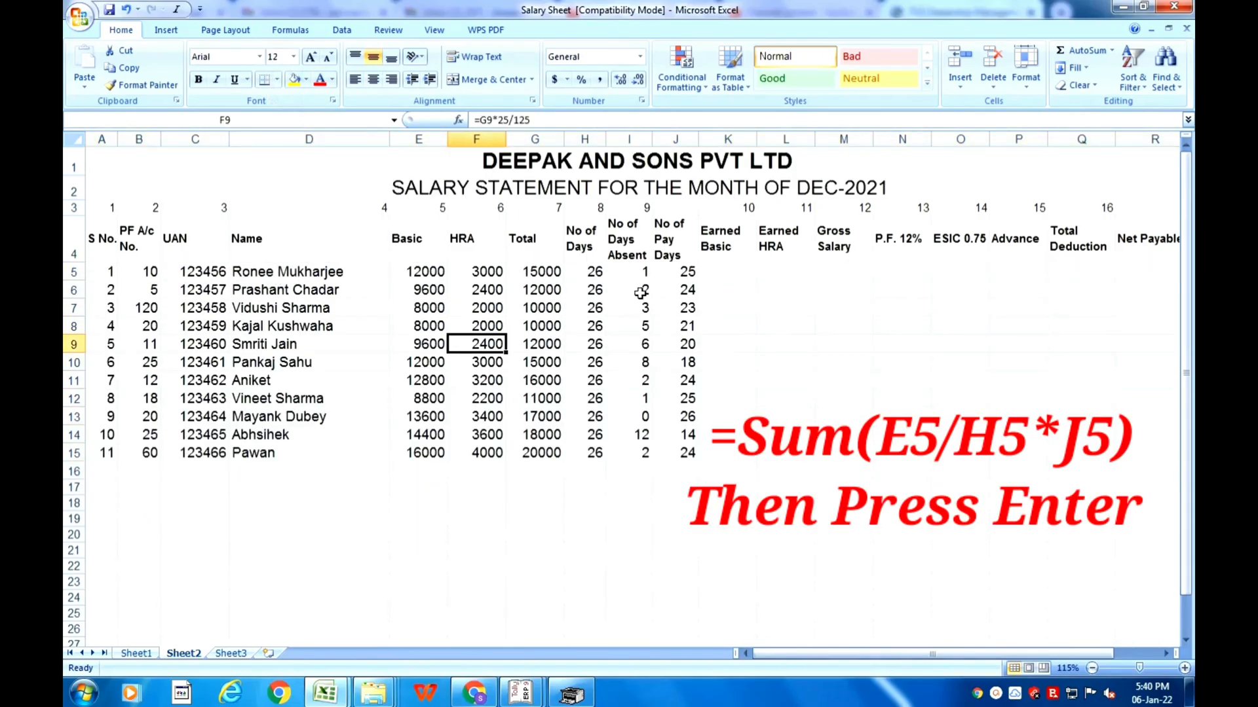
# Step: Enter =SUM(E5/H5*J5) in K5 for the first Earned Basic, giving 11538
pyautogui.click(722, 262)
pyautogui.click(720, 276)
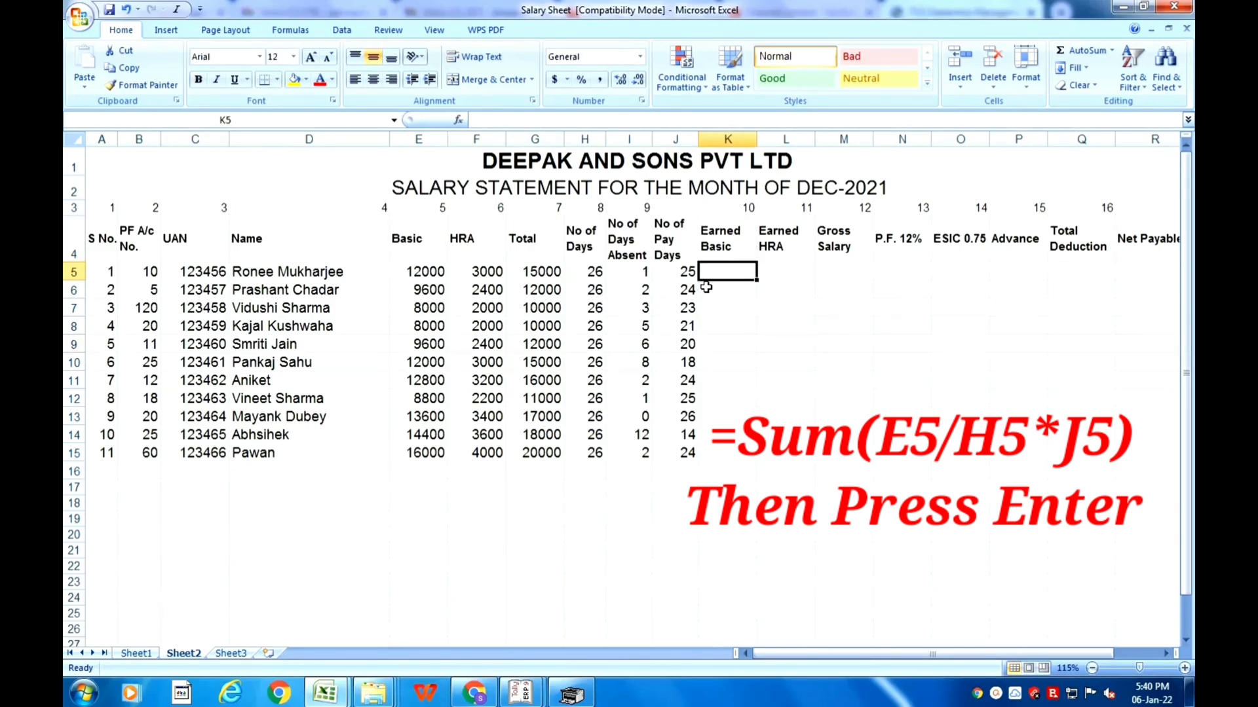
pyautogui.write('=')
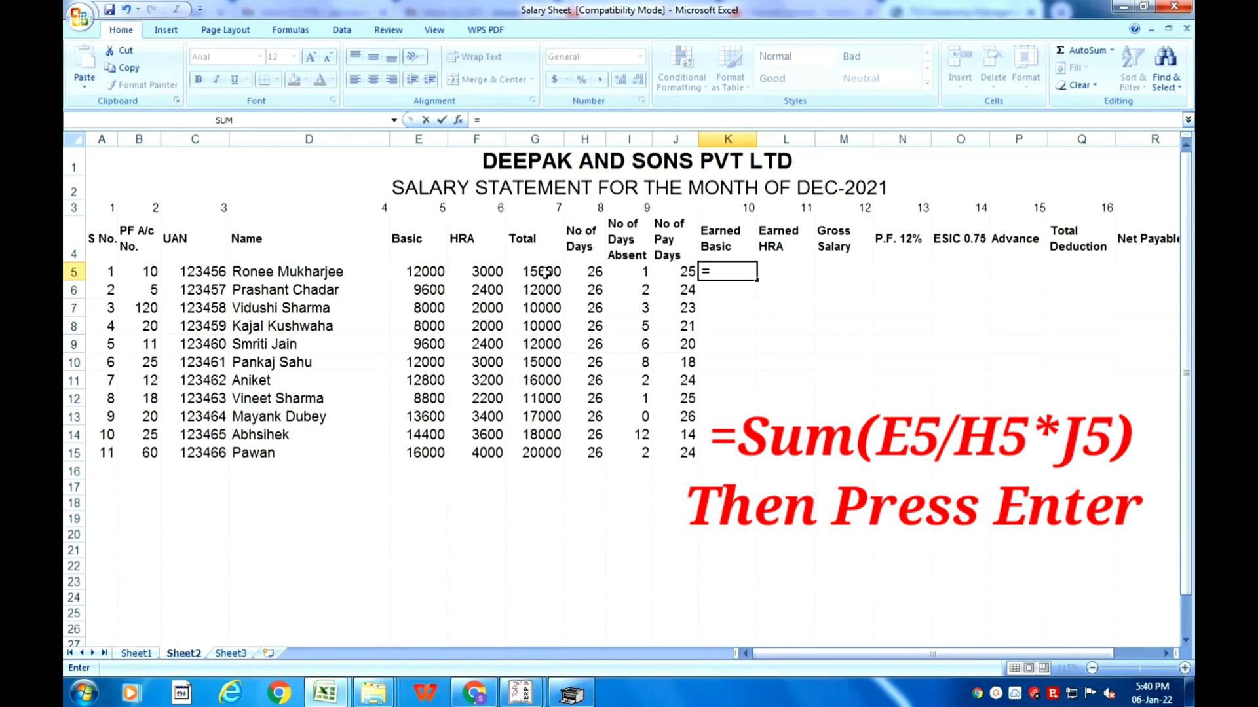
pyautogui.write('sum')
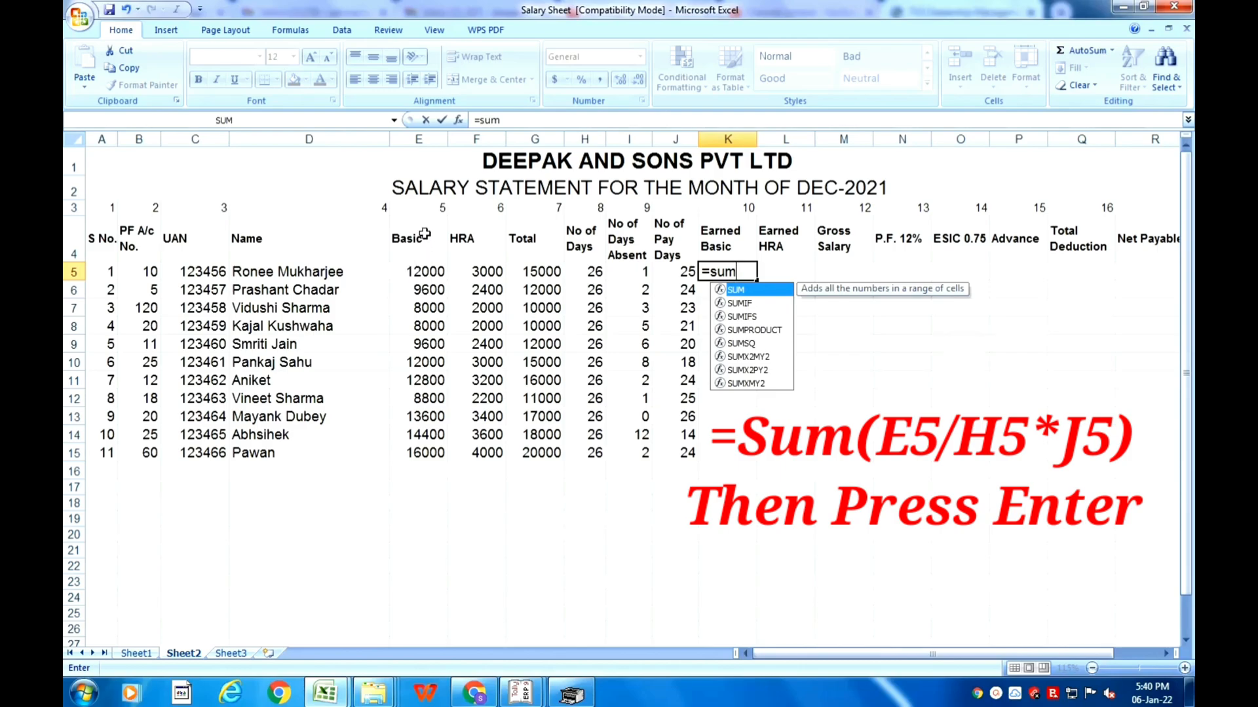
pyautogui.click(427, 273)
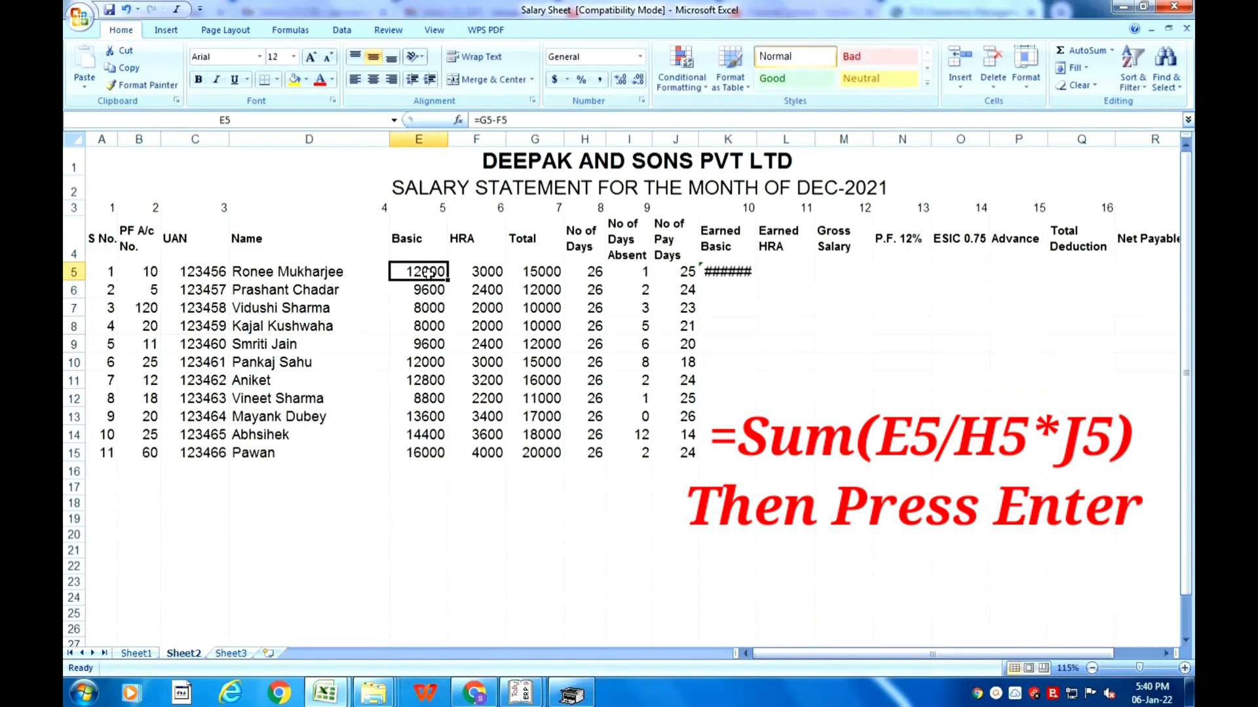
pyautogui.click(725, 271)
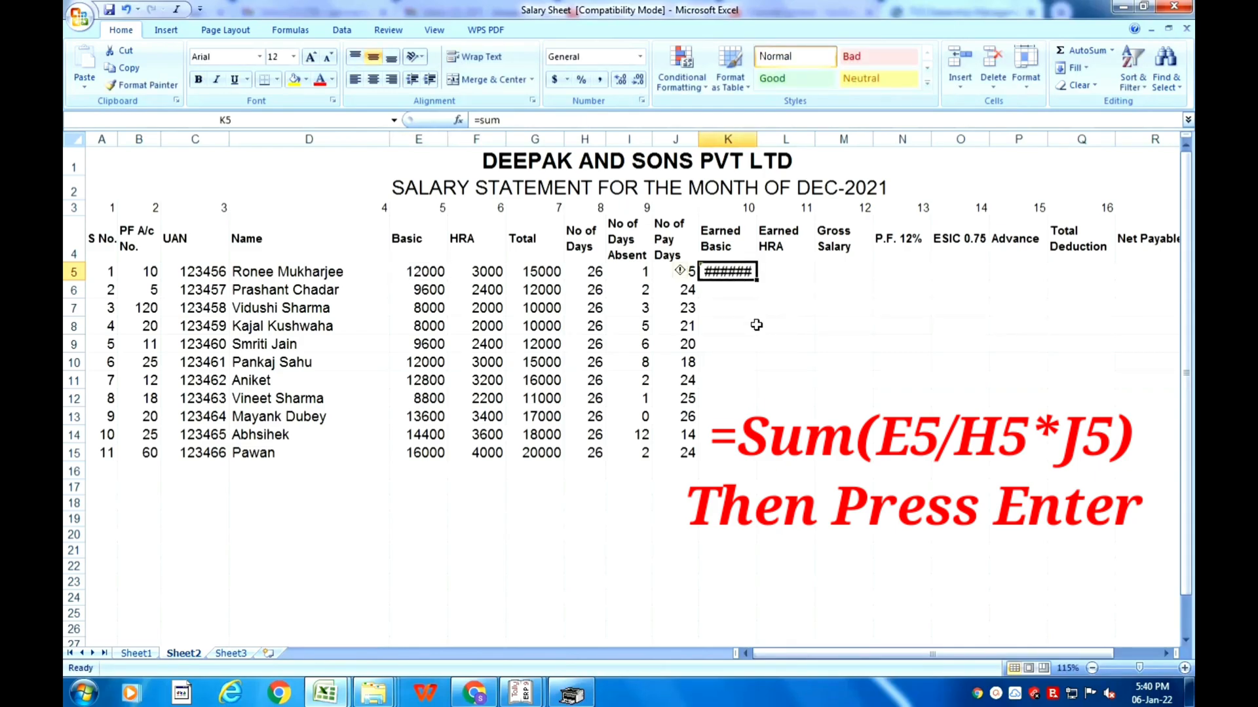
pyautogui.press('Delete')
pyautogui.write('=')
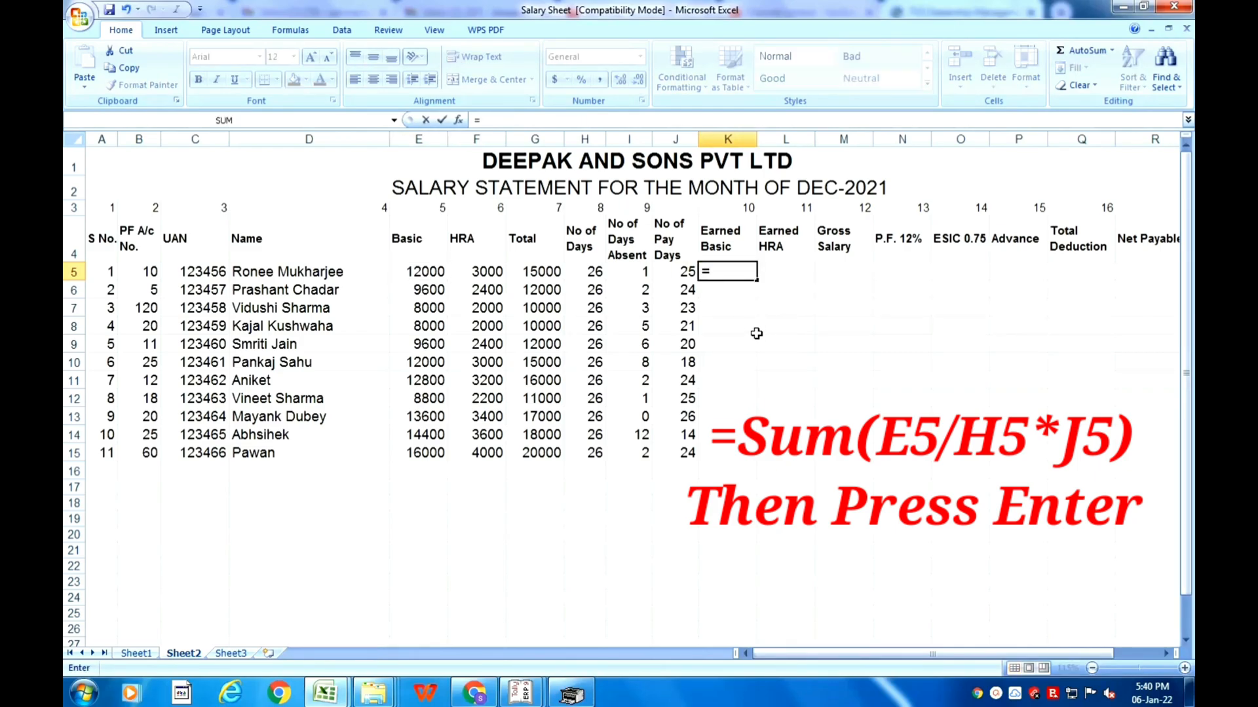
pyautogui.write('sum(')
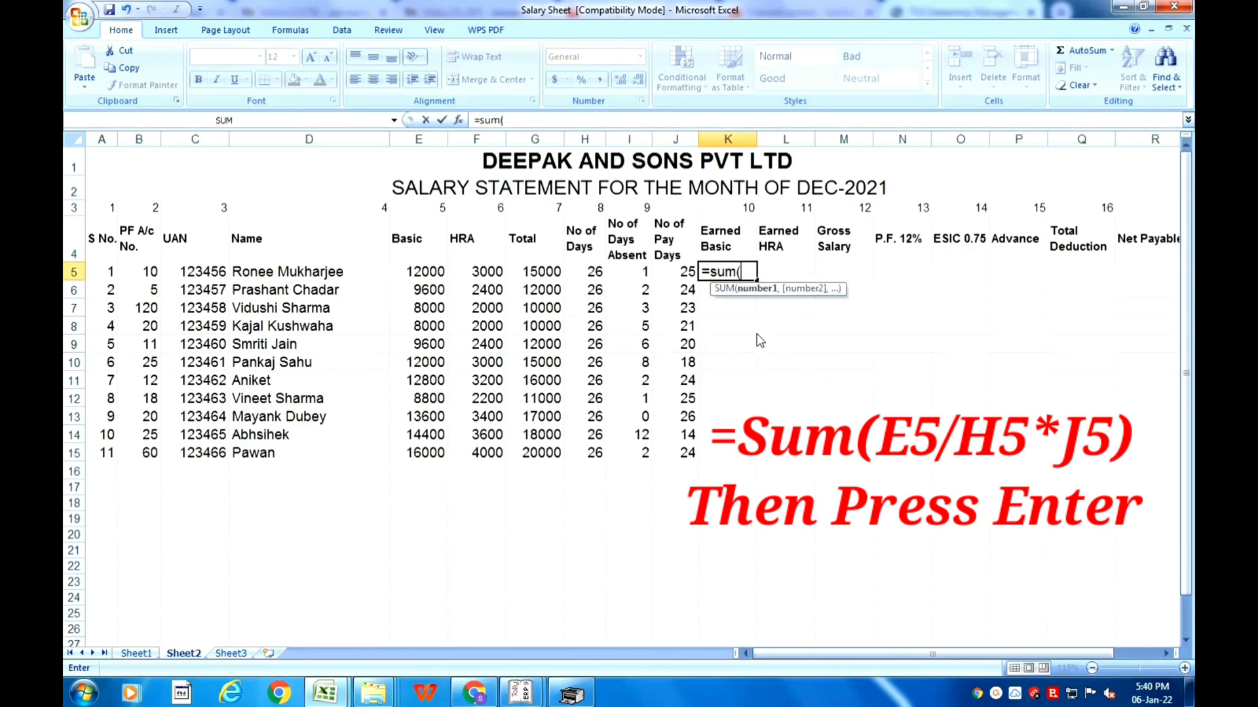
pyautogui.click(443, 272)
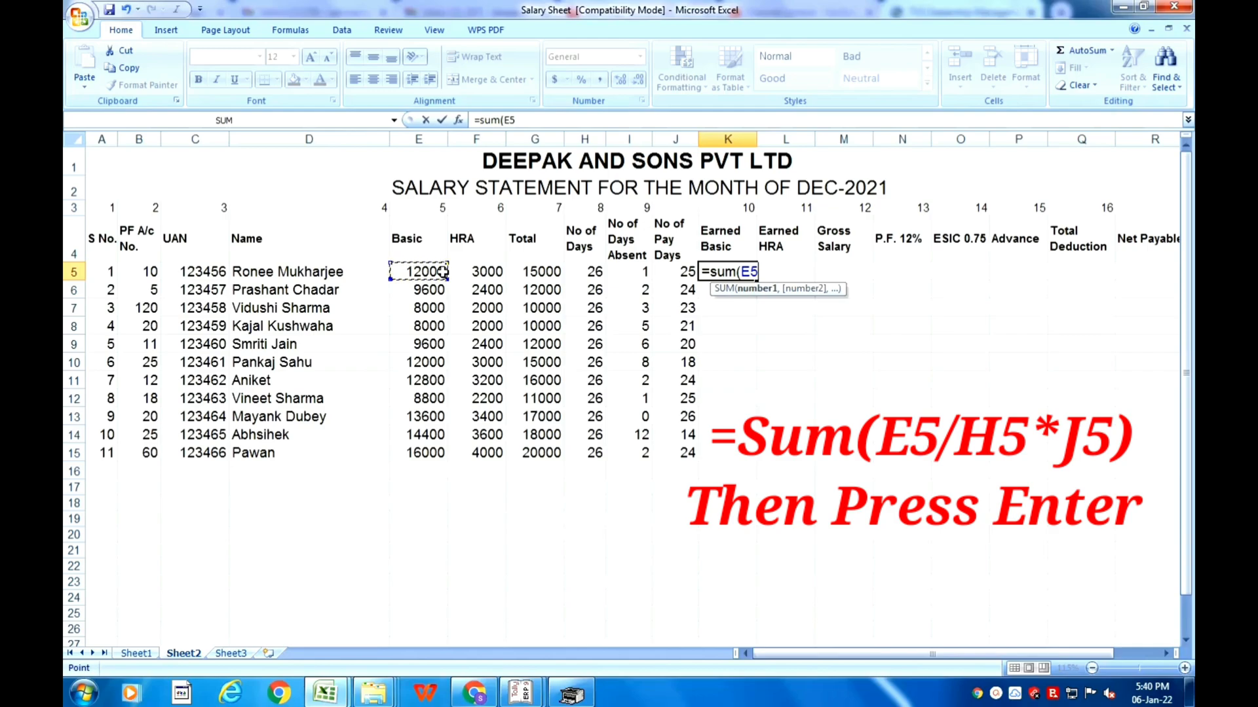
pyautogui.write('/')
pyautogui.click(592, 272)
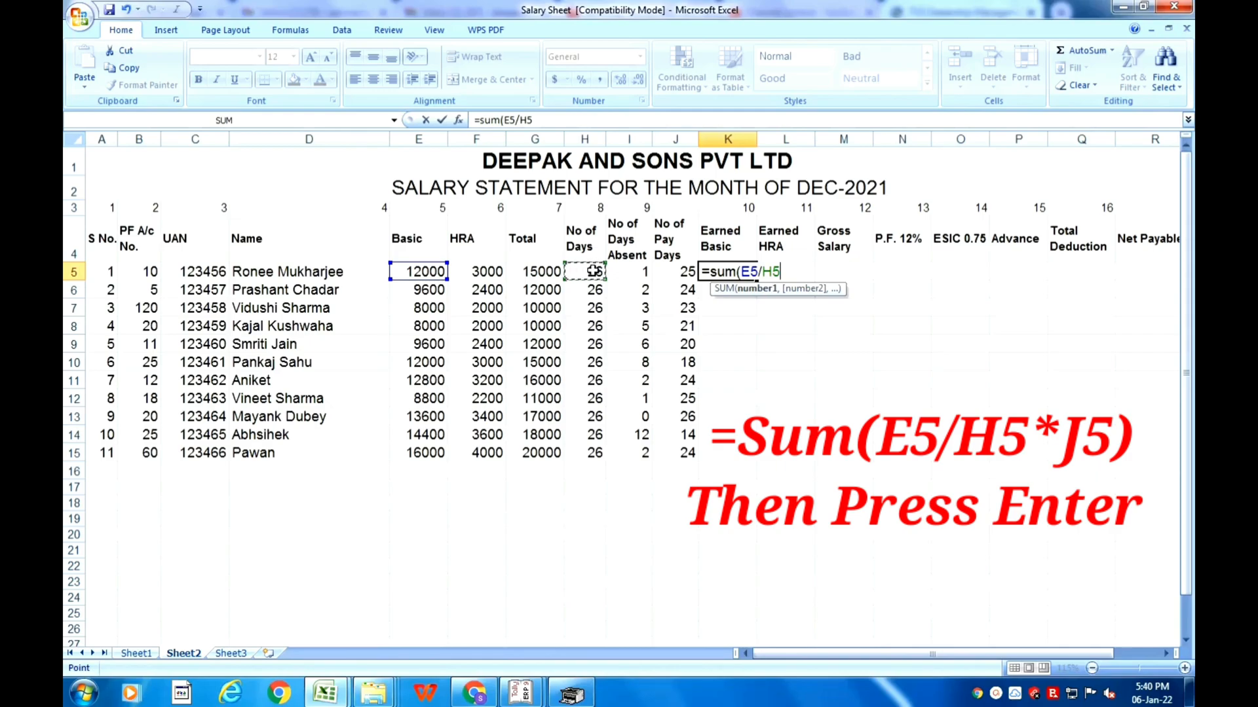
pyautogui.write('*')
pyautogui.click(683, 271)
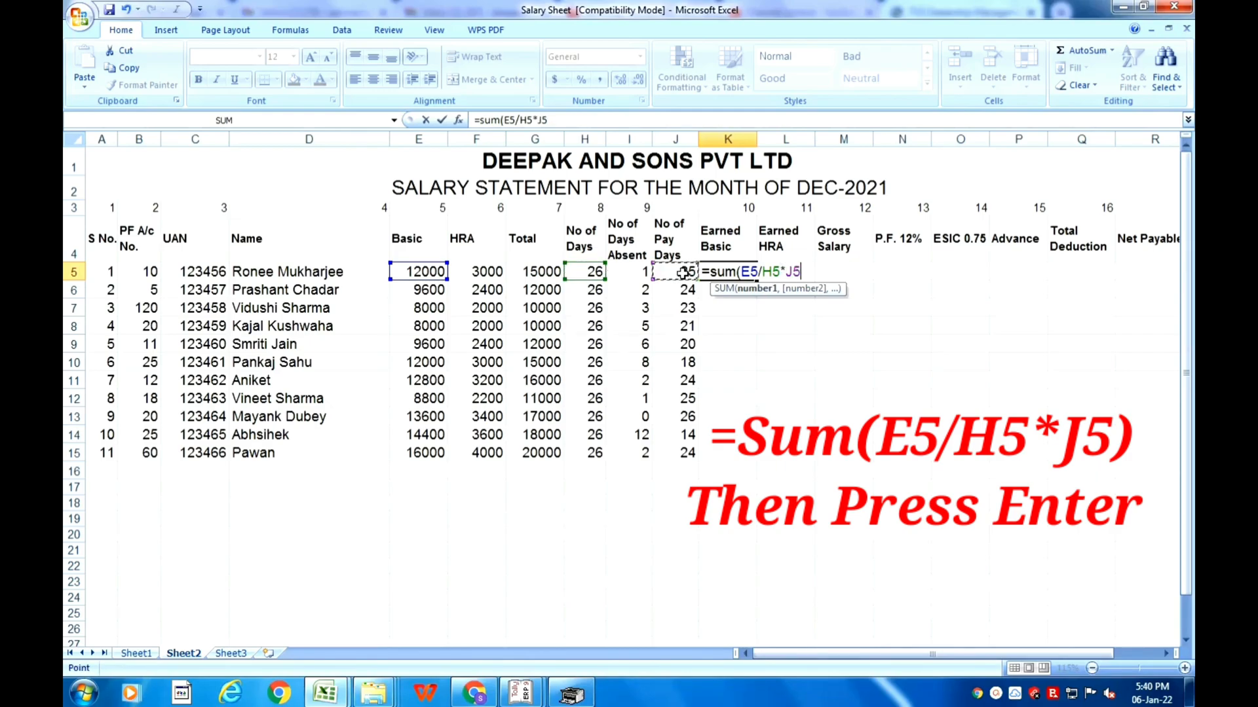
pyautogui.write(')')
pyautogui.press('Return')
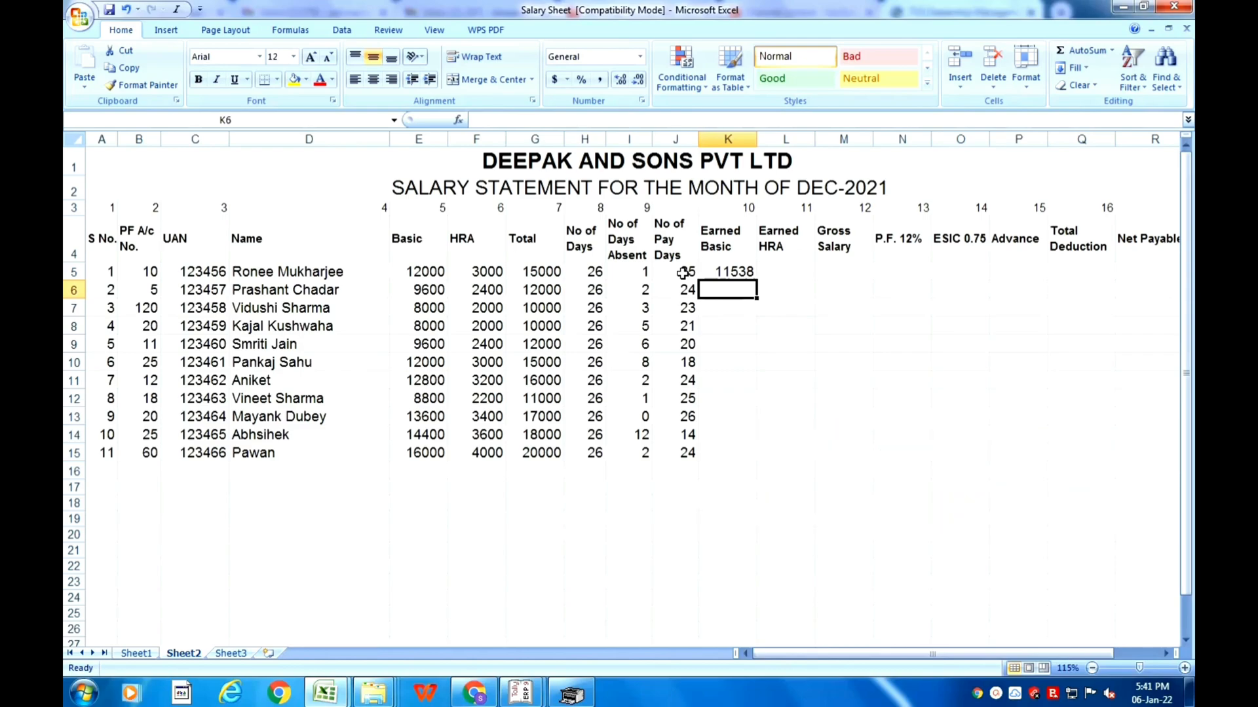
# Step: Enter =SUM(E6/26*J6) in K6 and decrease decimals so it shows 8862
pyautogui.write('=sum')
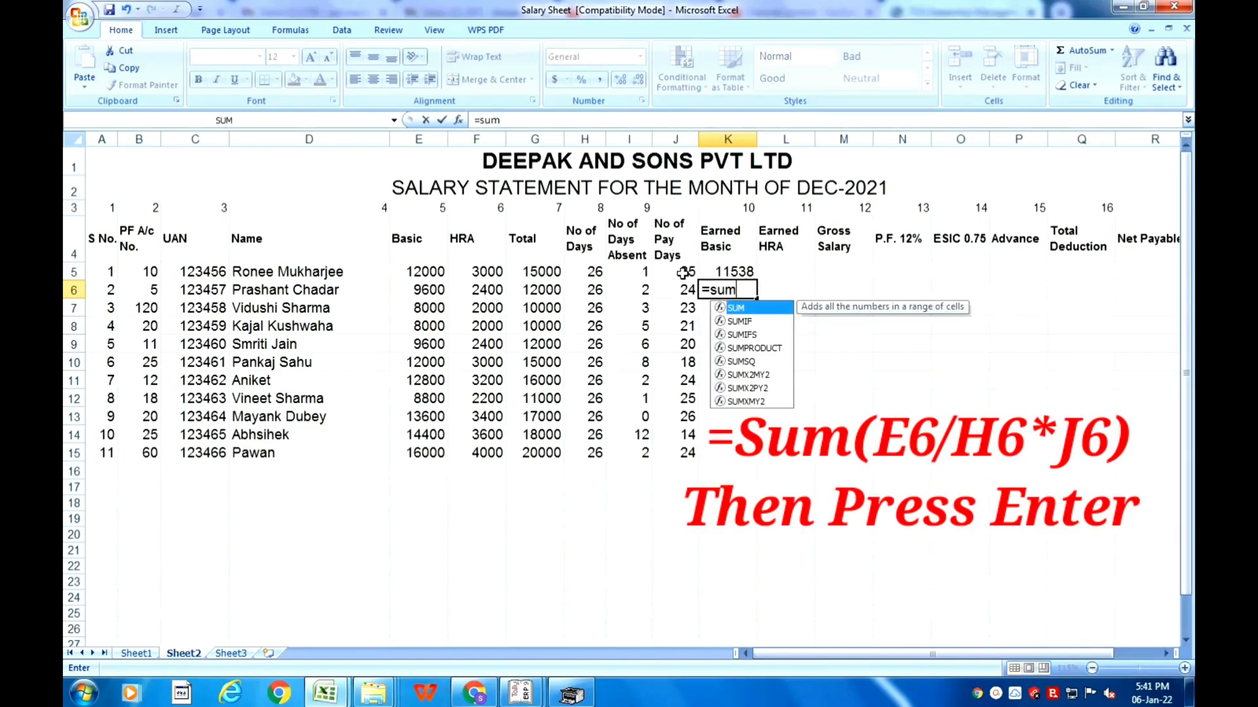
pyautogui.write('(')
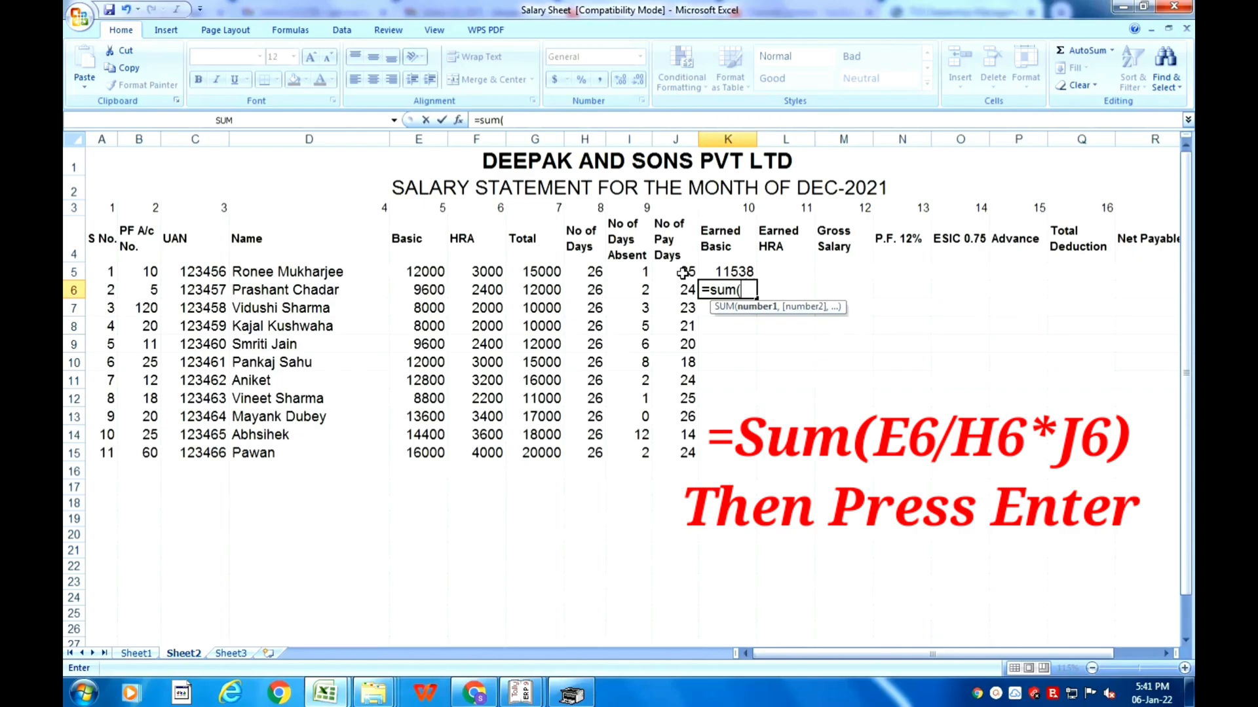
pyautogui.click(424, 292)
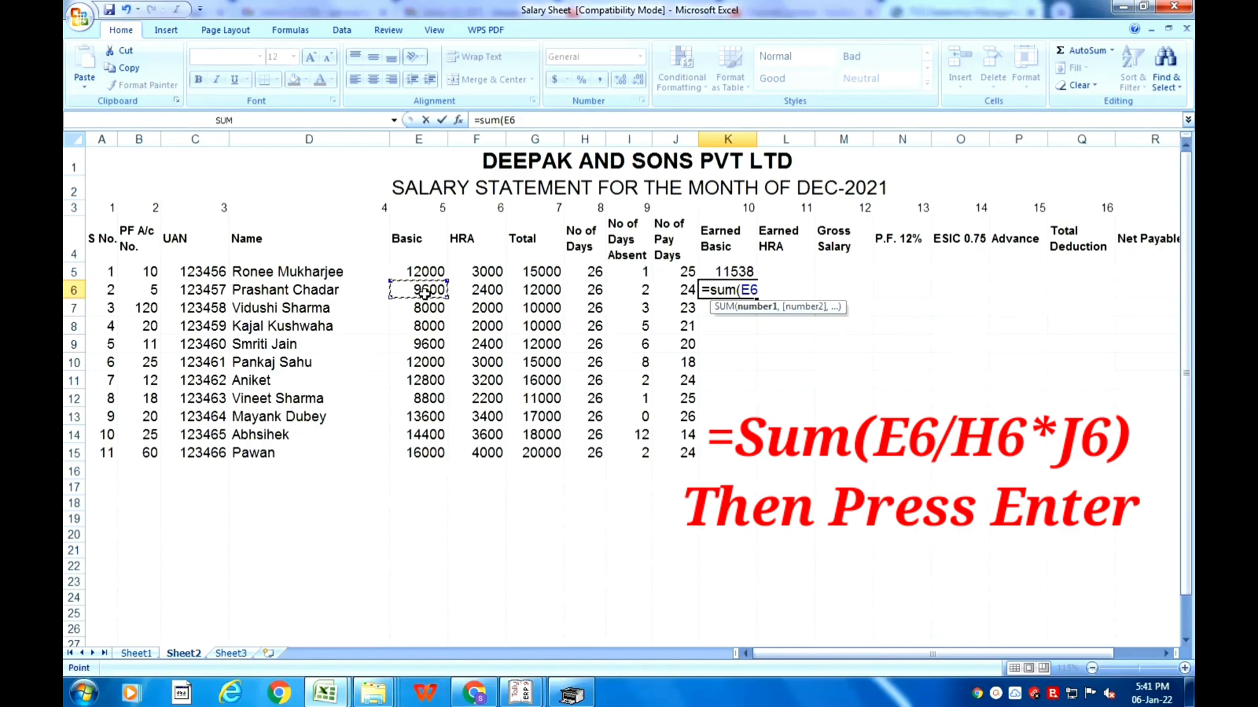
pyautogui.write('/26')
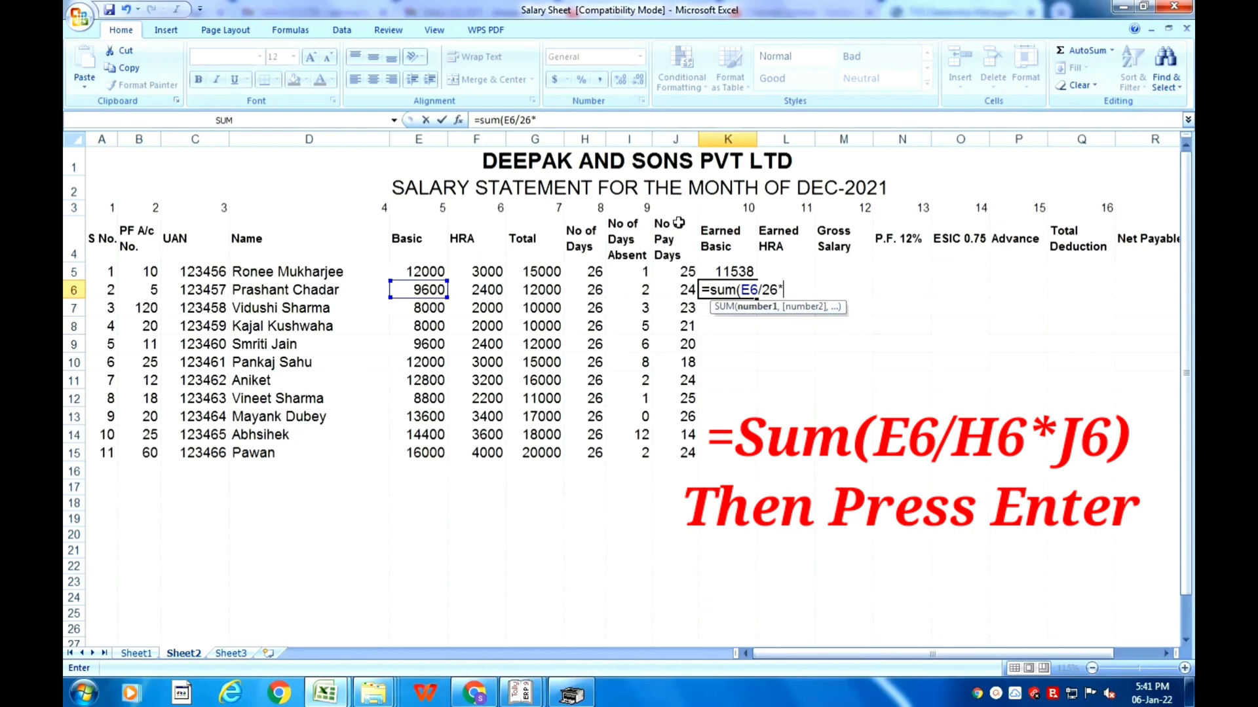
pyautogui.write('*')
pyautogui.click(682, 289)
pyautogui.write(')')
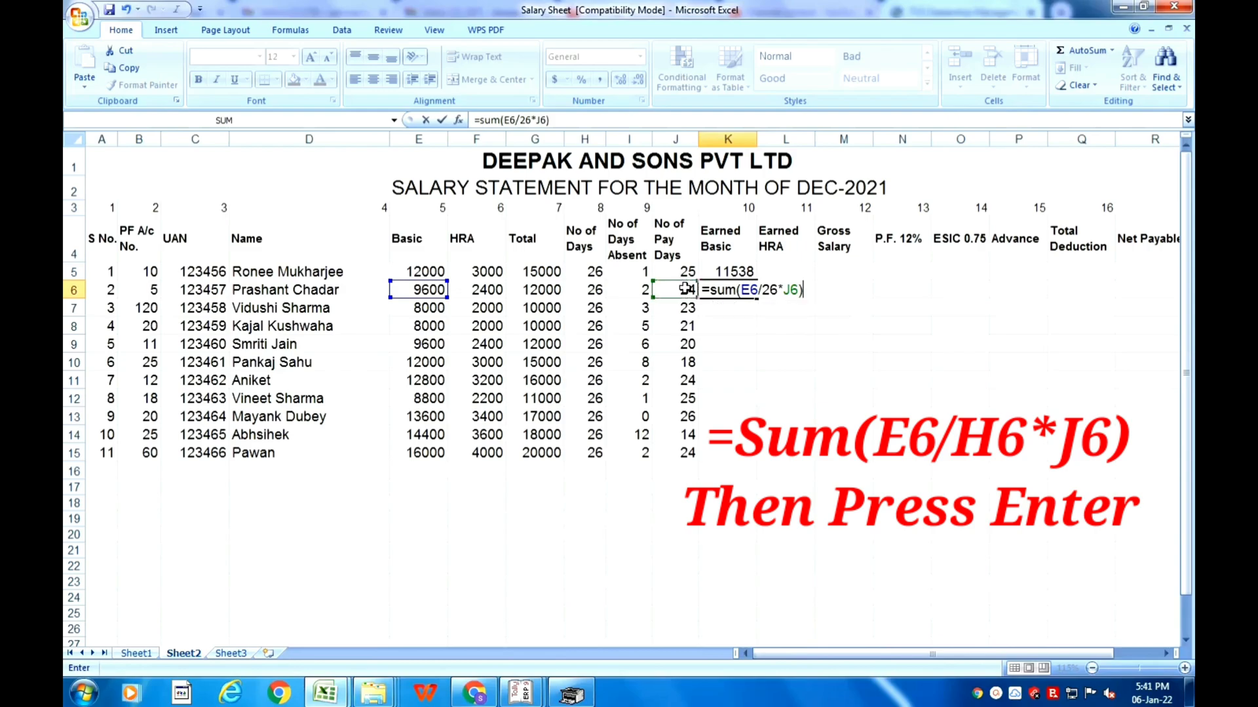
pyautogui.press('Return')
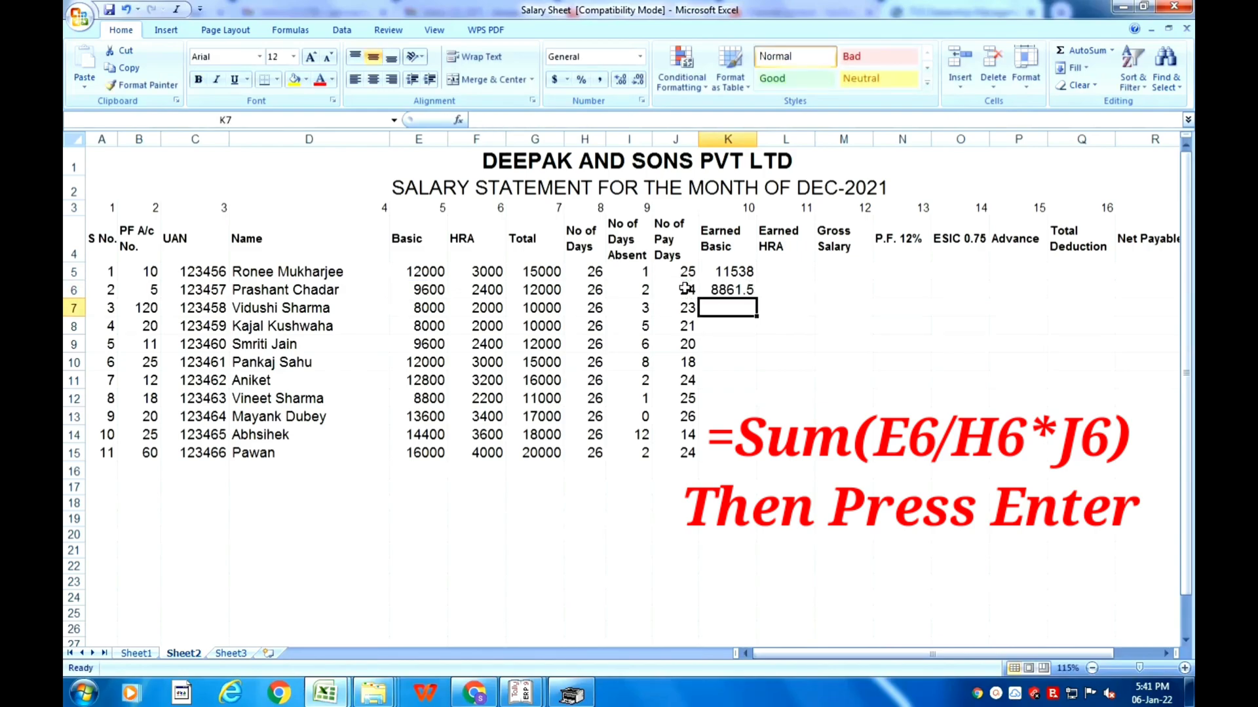
pyautogui.press('Up')
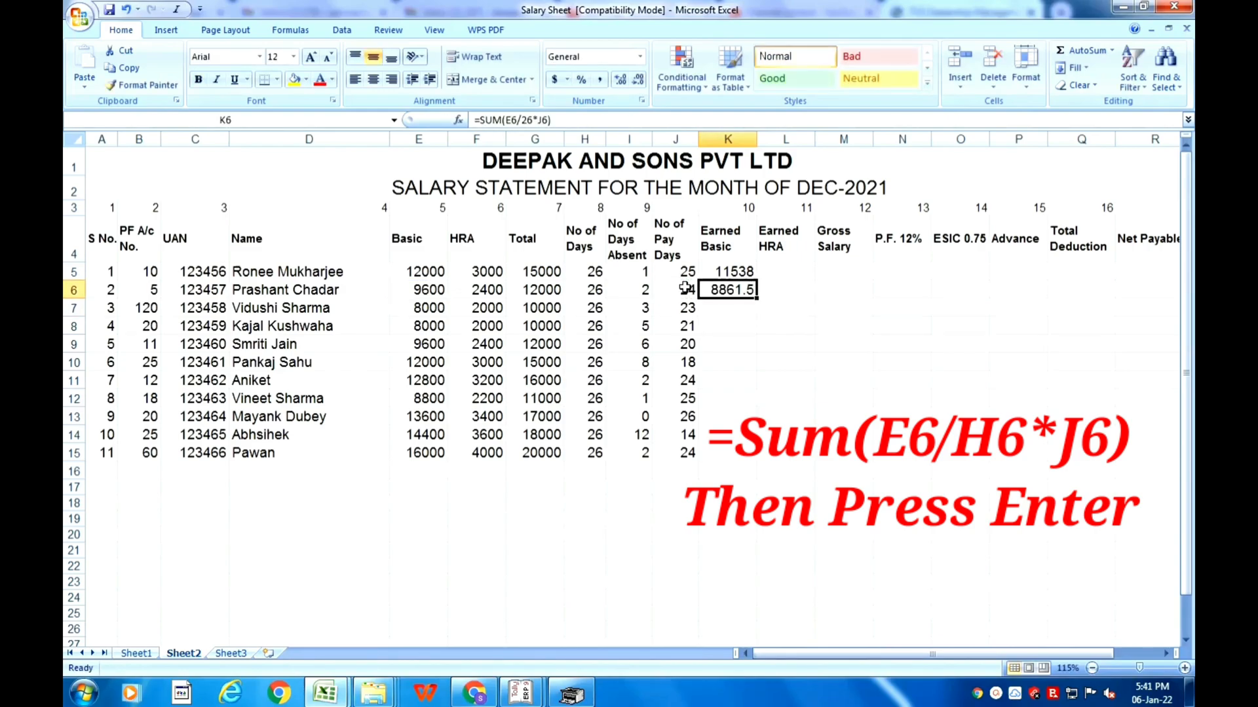
pyautogui.click(638, 82)
pyautogui.press('Return')
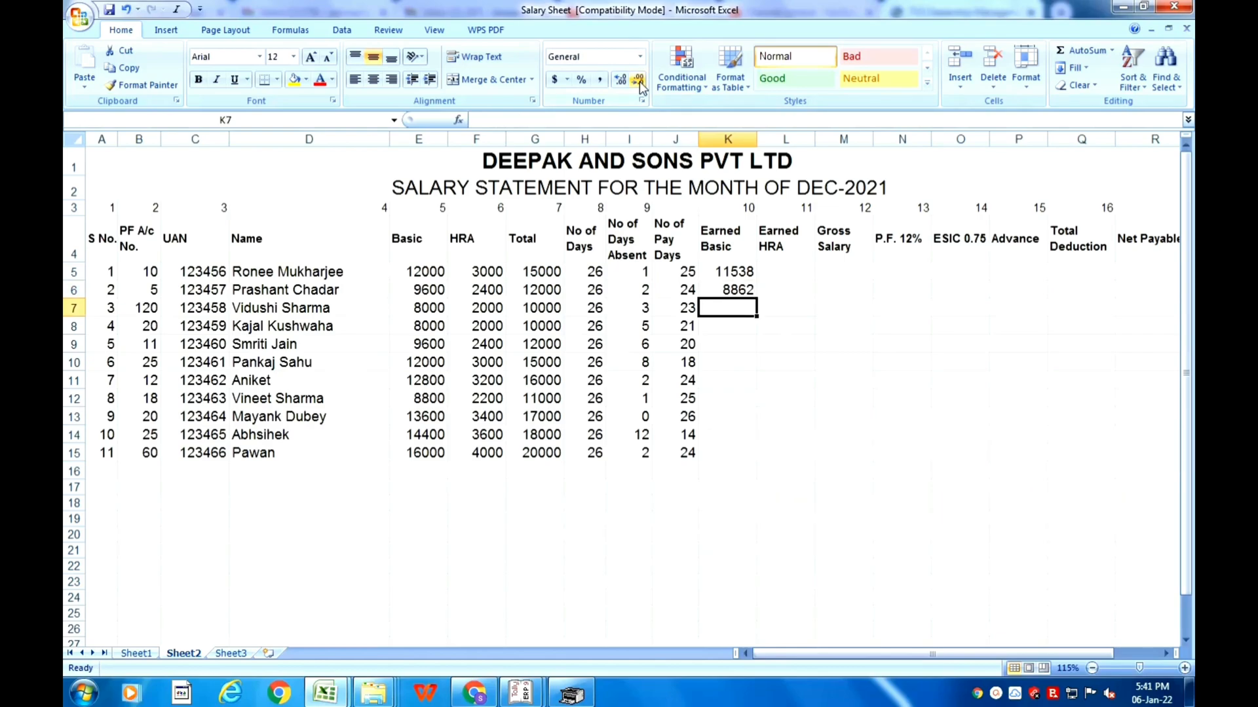
# Step: Enter =SUM(E7/26*J7) in K7 and round it to a whole number
pyautogui.write('=su')
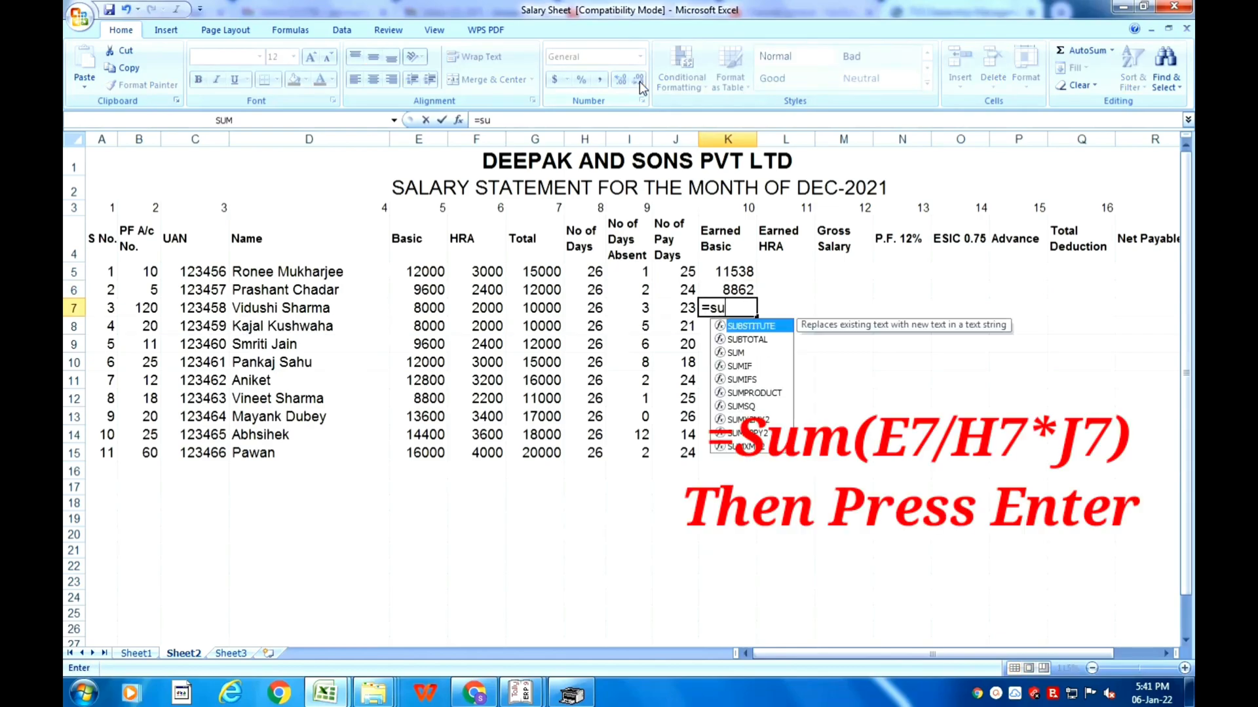
pyautogui.write('m(')
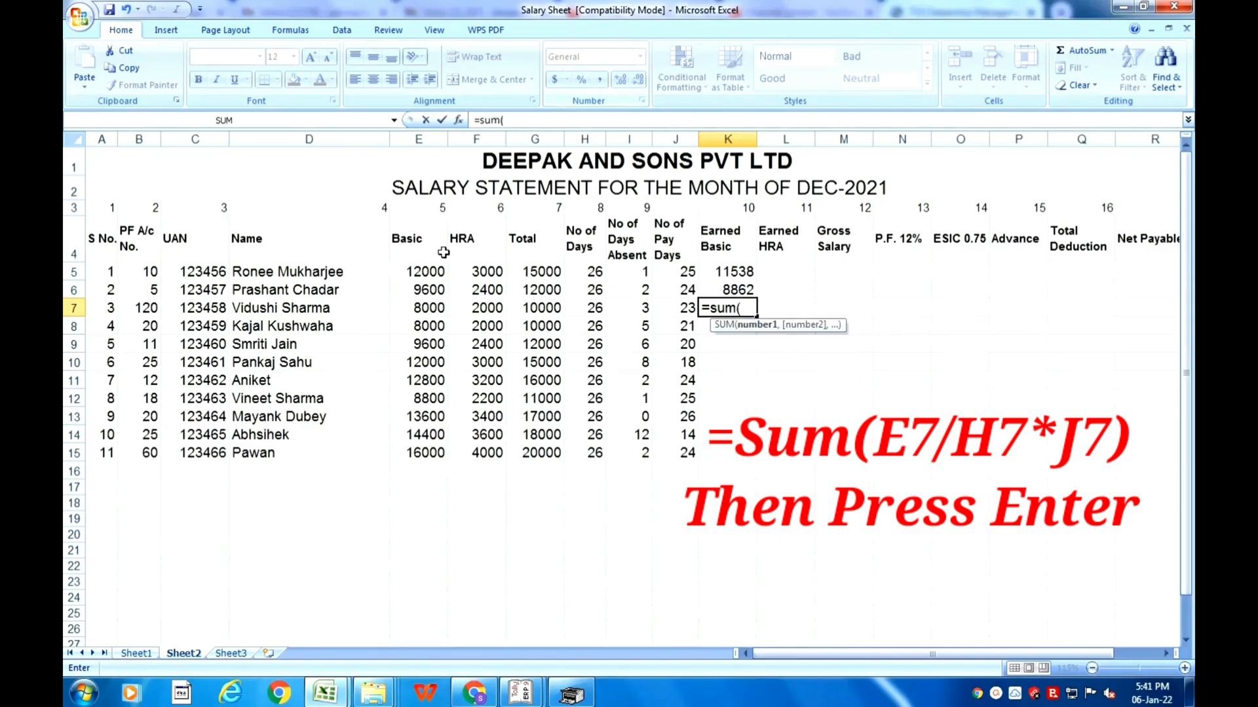
pyautogui.click(429, 308)
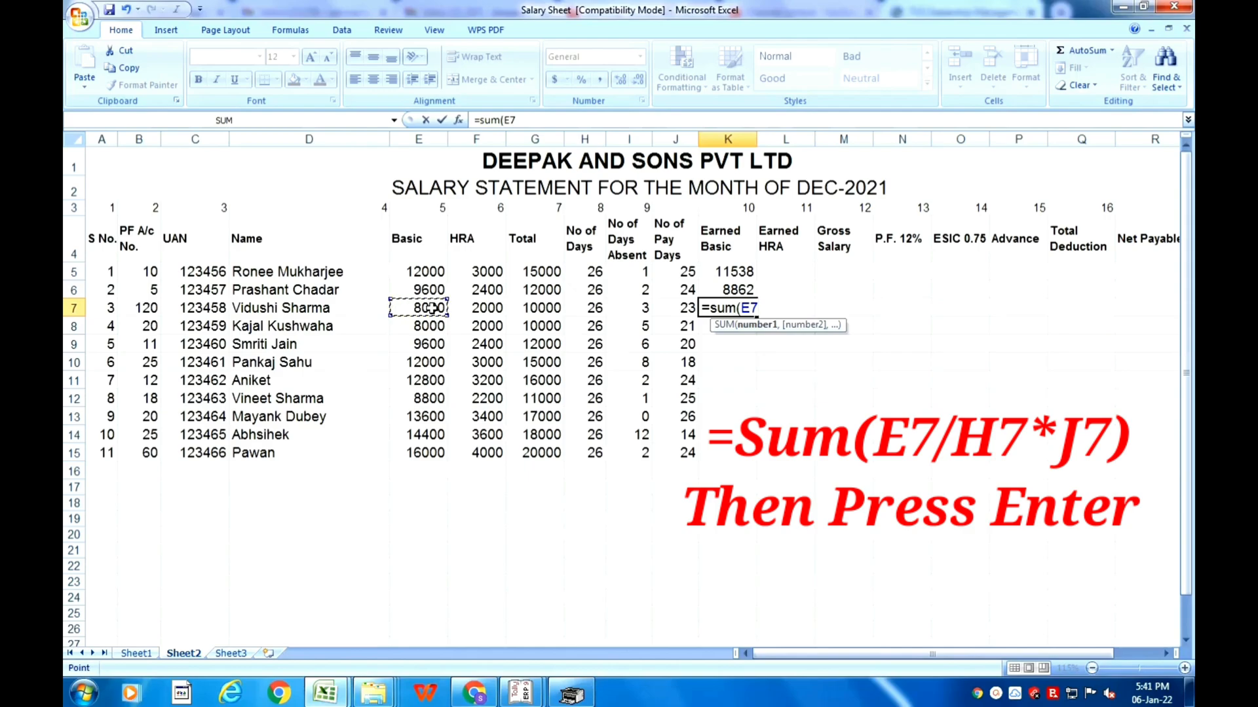
pyautogui.write('/26*')
pyautogui.click(683, 313)
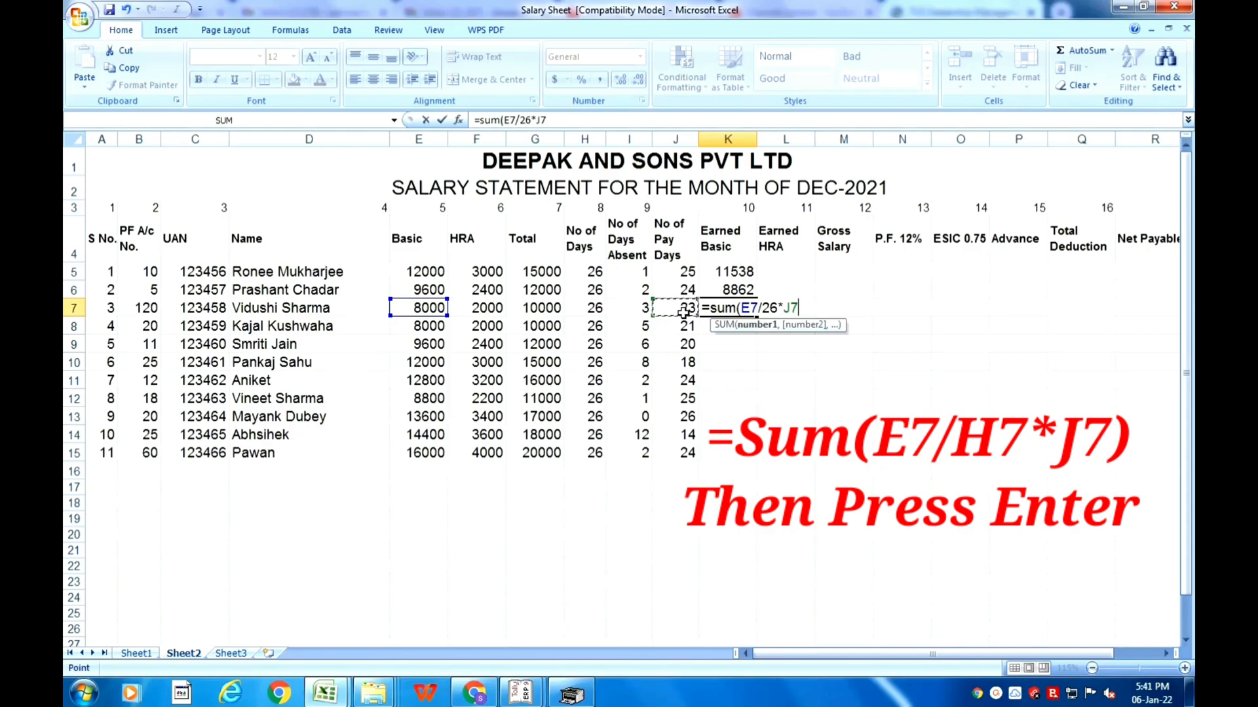
pyautogui.press('Return')
pyautogui.press('Up')
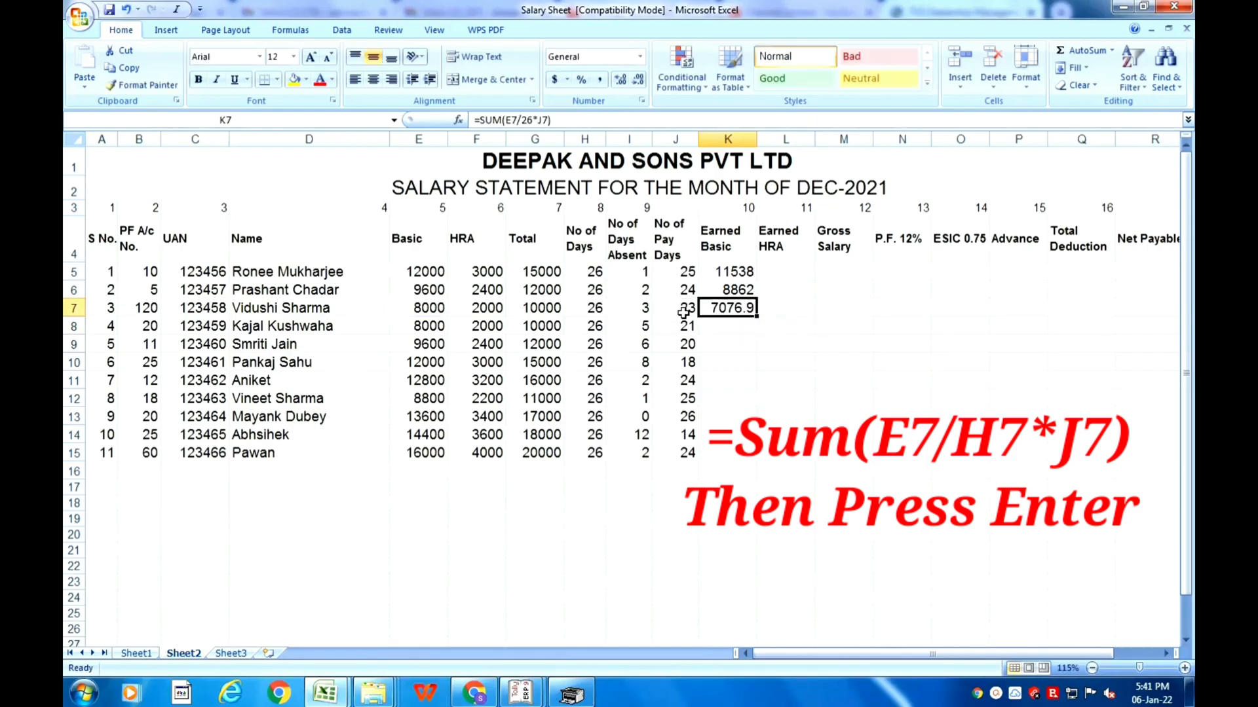
pyautogui.click(639, 81)
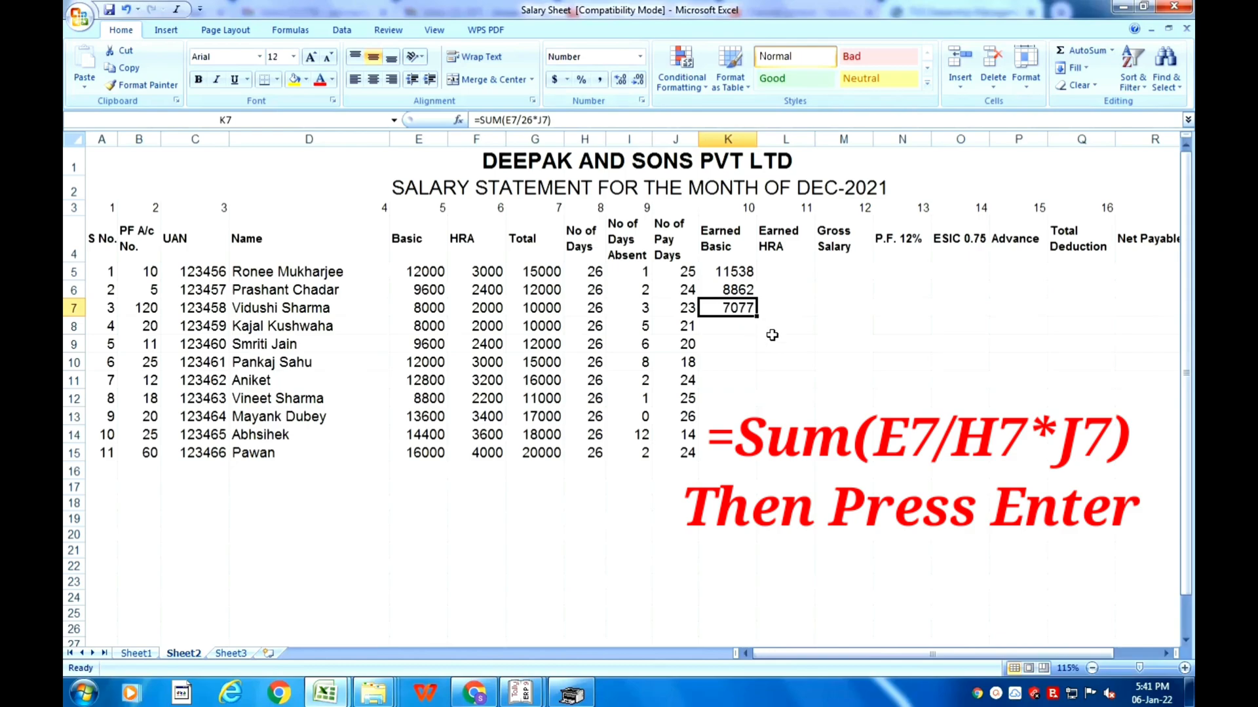
# Step: Copy K7's Earned Basic formula down to K8:K15
pyautogui.hotkey('ctrl', 'c')
pyautogui.press('Down')
pyautogui.hotkey('shift', 'Down')
pyautogui.hotkey('shift', 'Down')
pyautogui.hotkey('shift', 'Down')
pyautogui.hotkey('shift', 'Down')
pyautogui.hotkey('shift', 'Down')
pyautogui.hotkey('shift', 'Down')
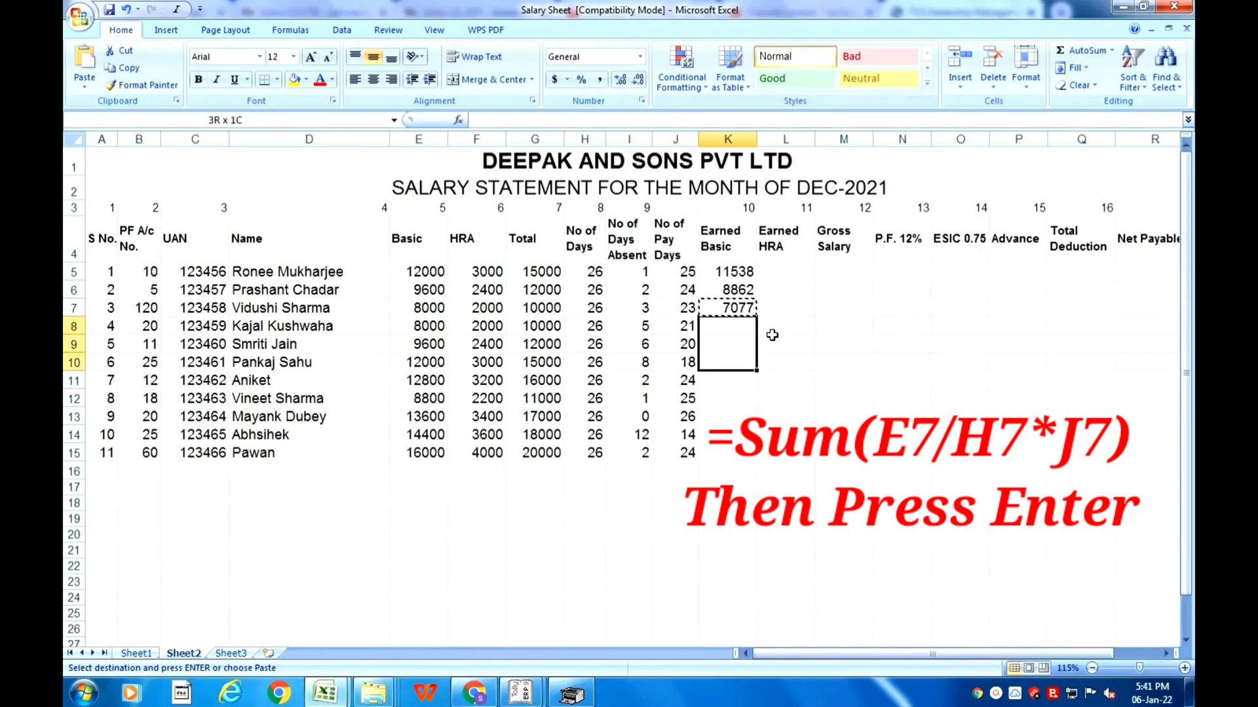
pyautogui.hotkey('shift', 'Down')
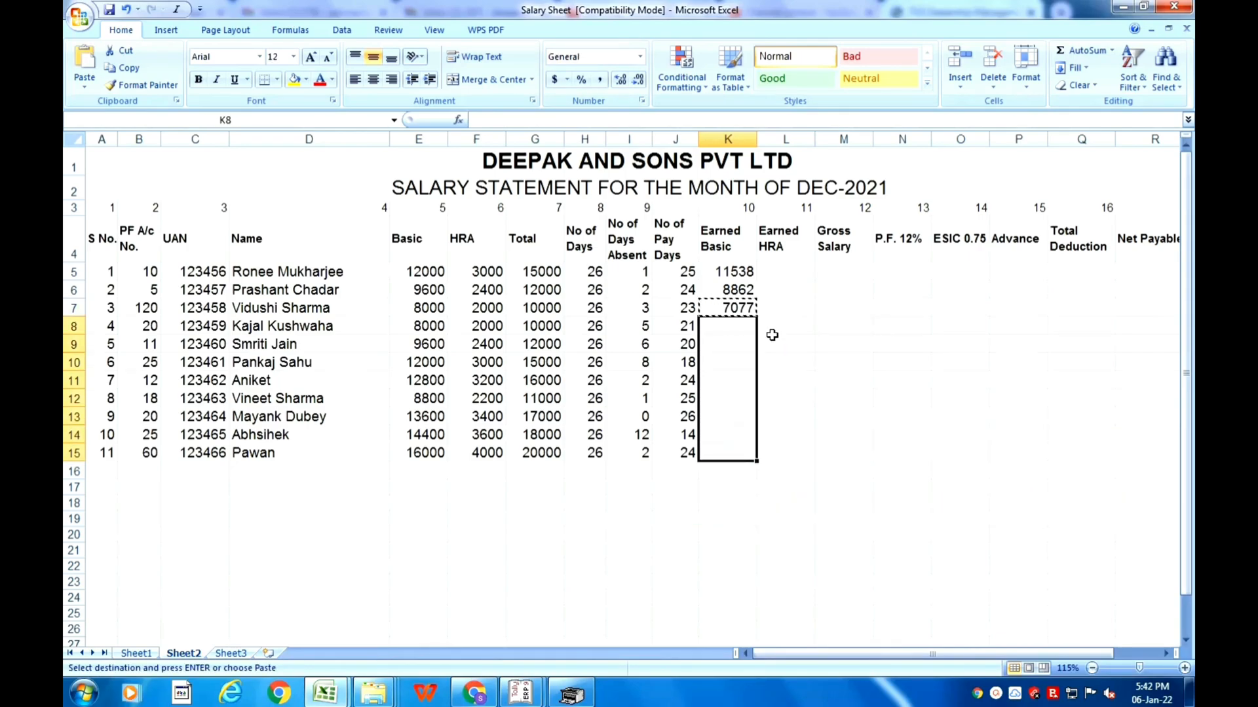
pyautogui.rightClick(738, 442)
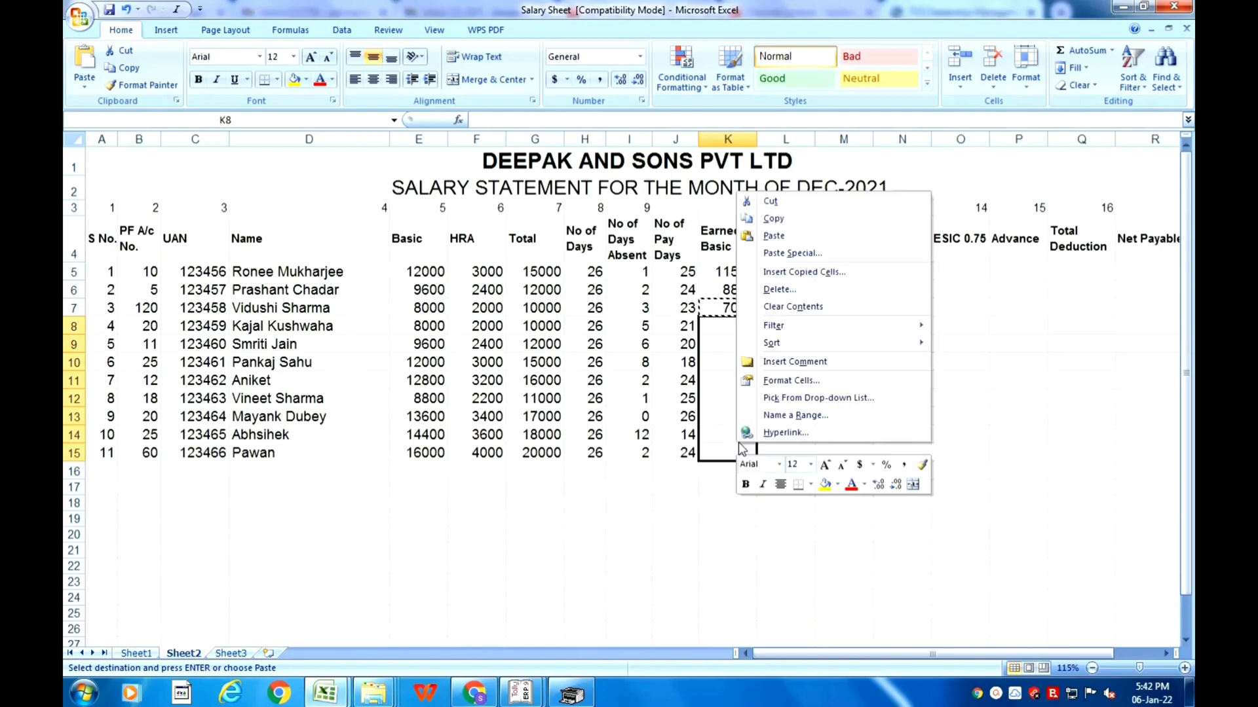
pyautogui.click(773, 235)
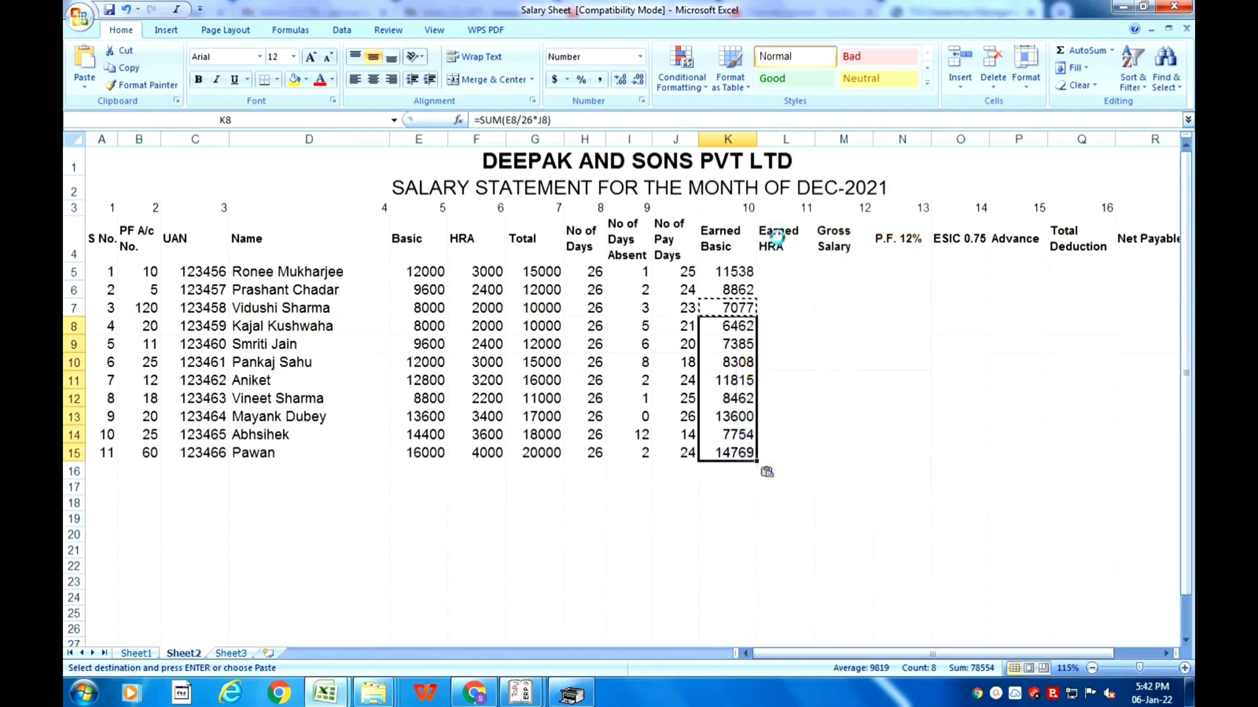
pyautogui.click(860, 418)
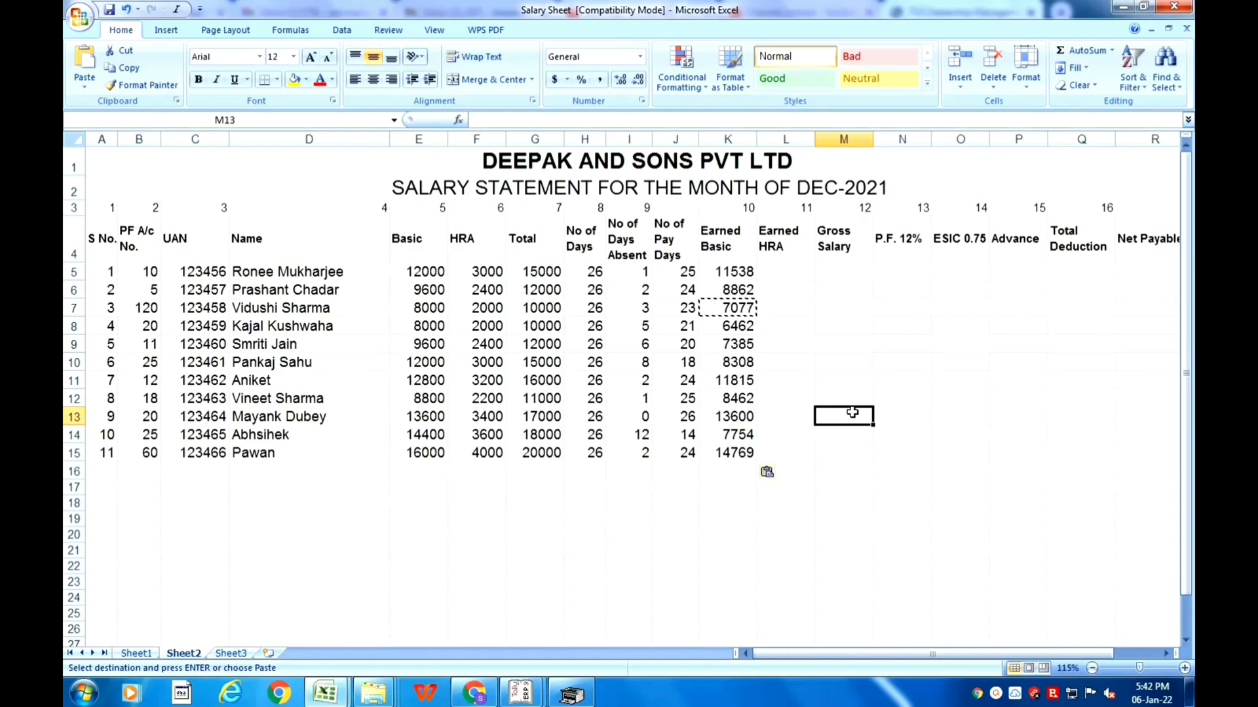
pyautogui.press('Escape')
pyautogui.click(791, 274)
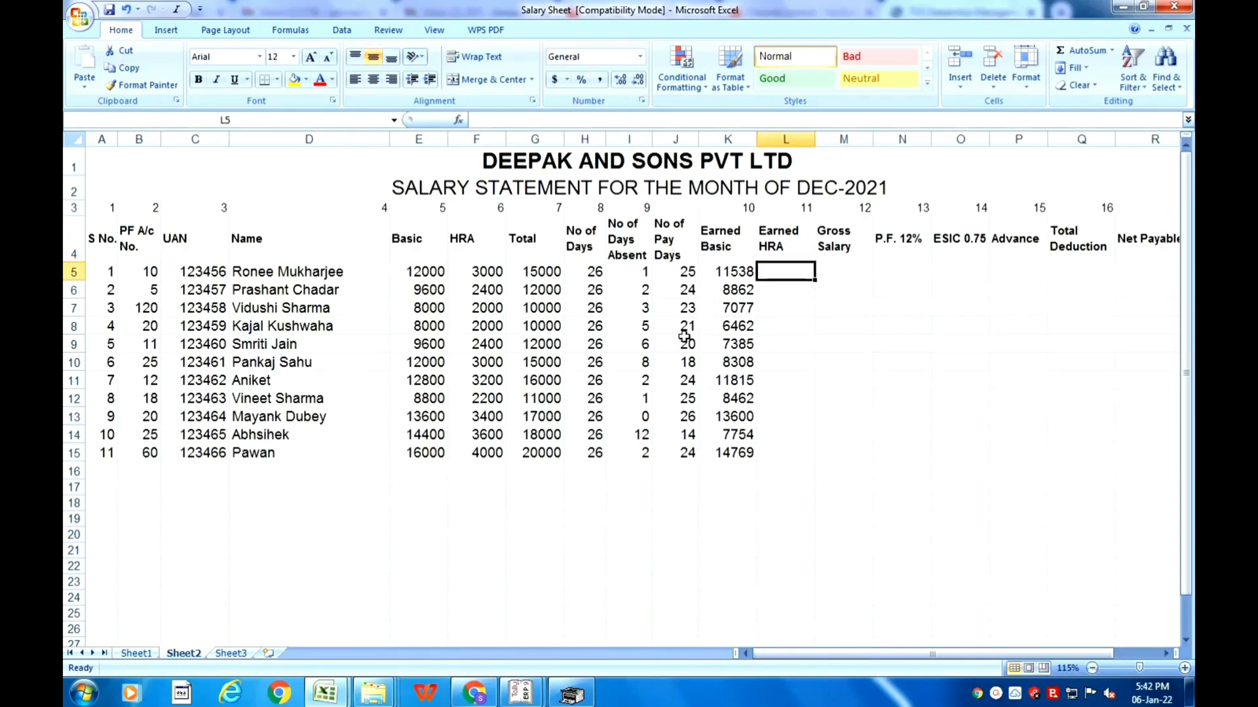
# Step: Enter =SUM(F5/26*J5) in L5 and decrease decimals so it shows 2885
pyautogui.write('=')
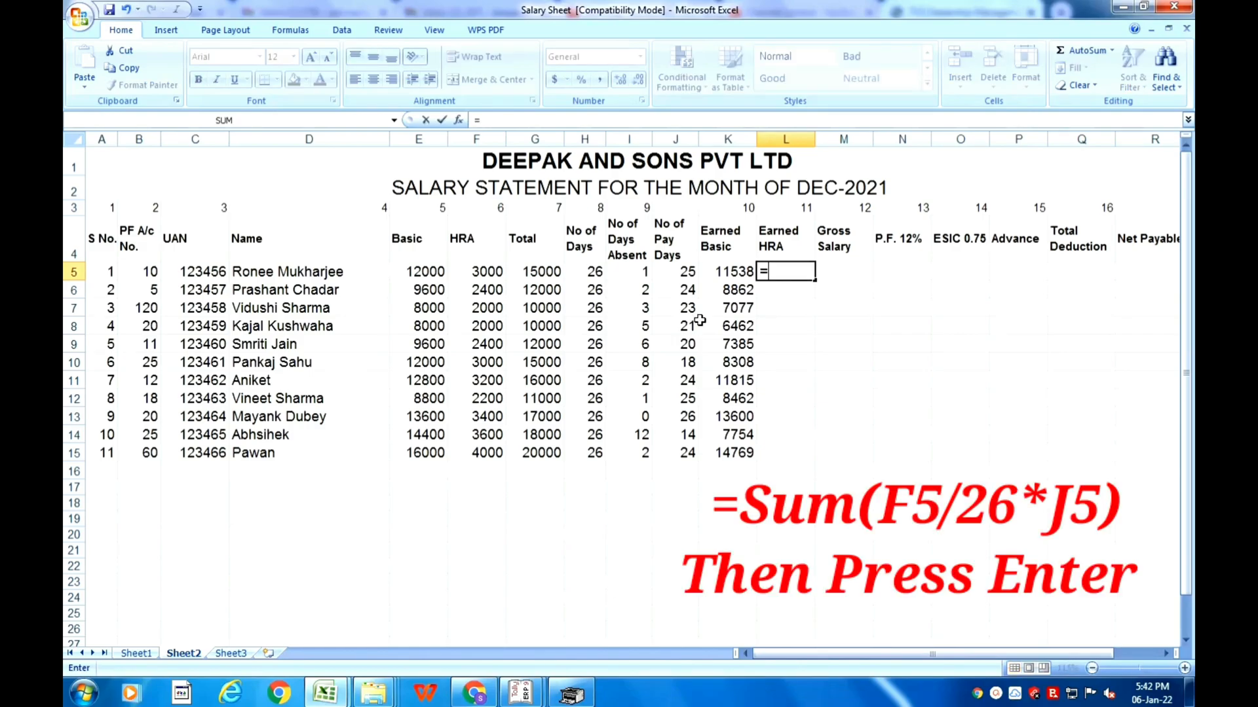
pyautogui.write('sum')
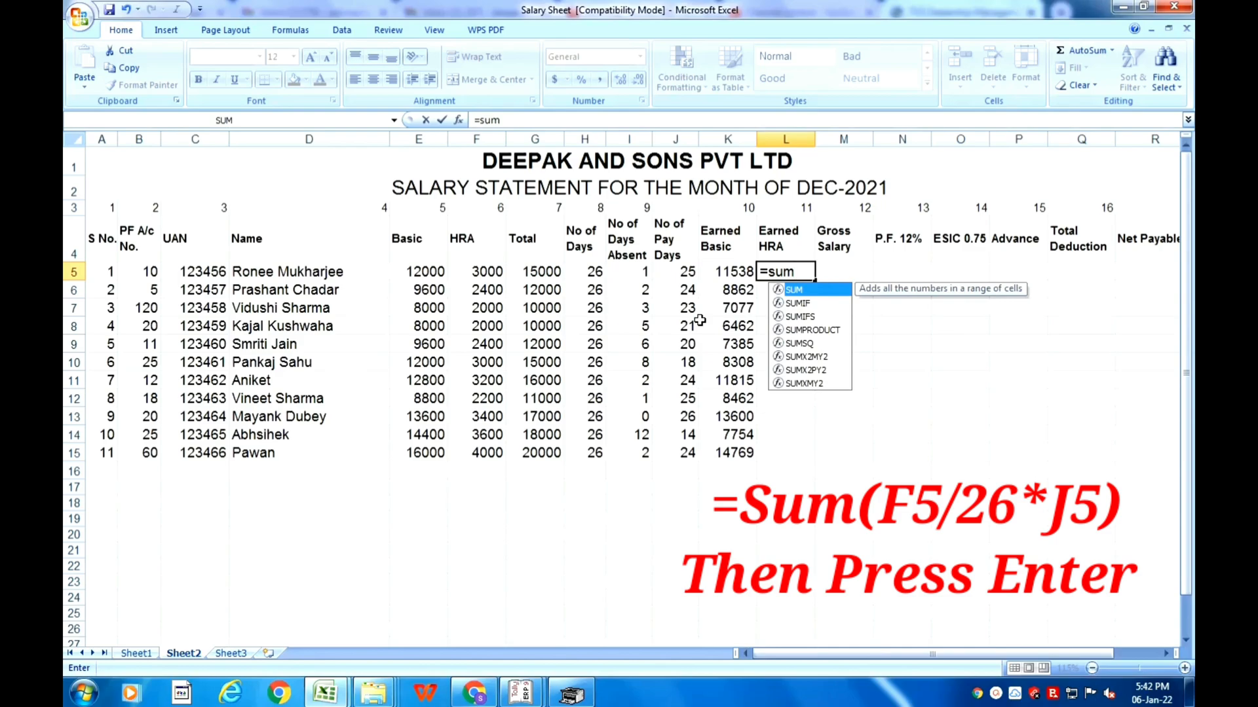
pyautogui.write('(')
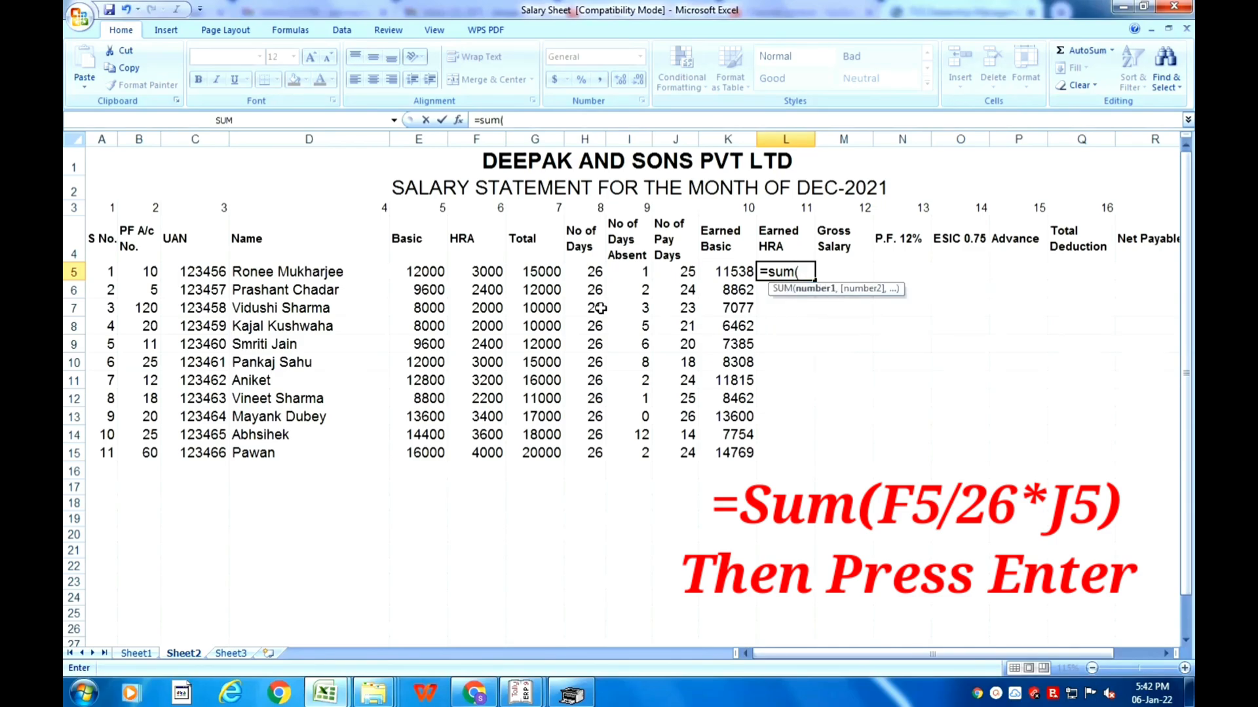
pyautogui.click(483, 273)
pyautogui.write('/26')
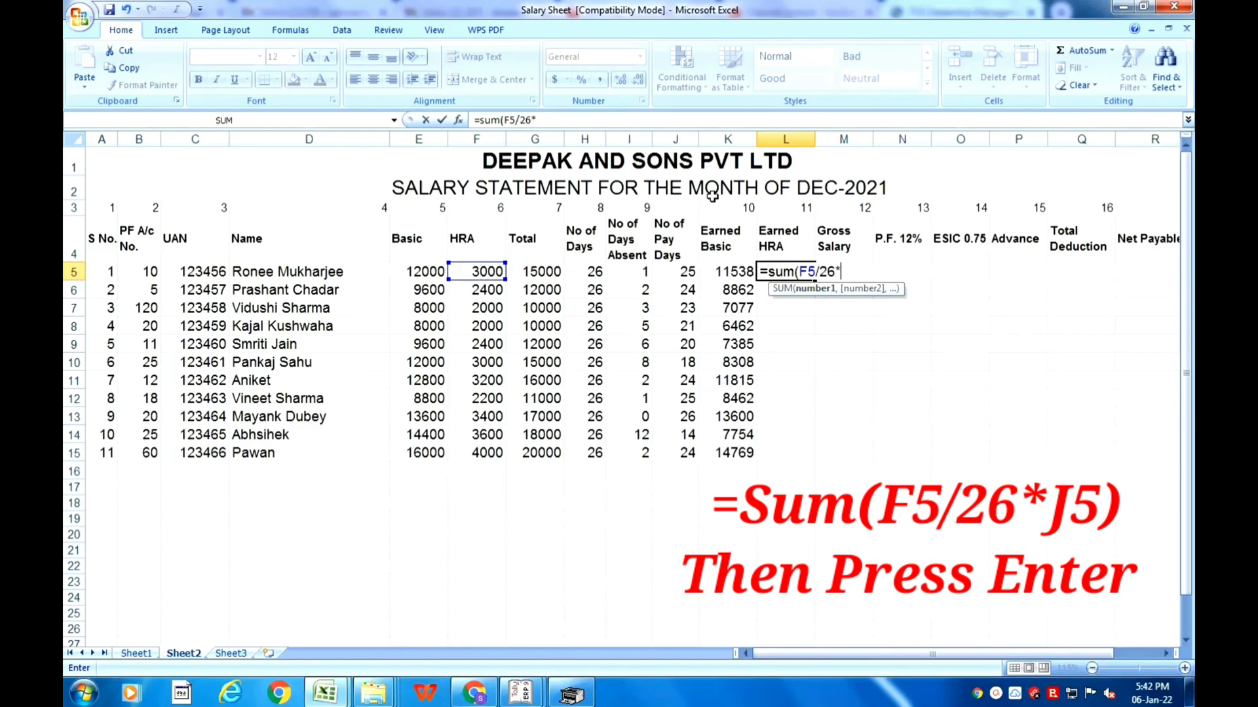
pyautogui.write('*')
pyautogui.click(680, 274)
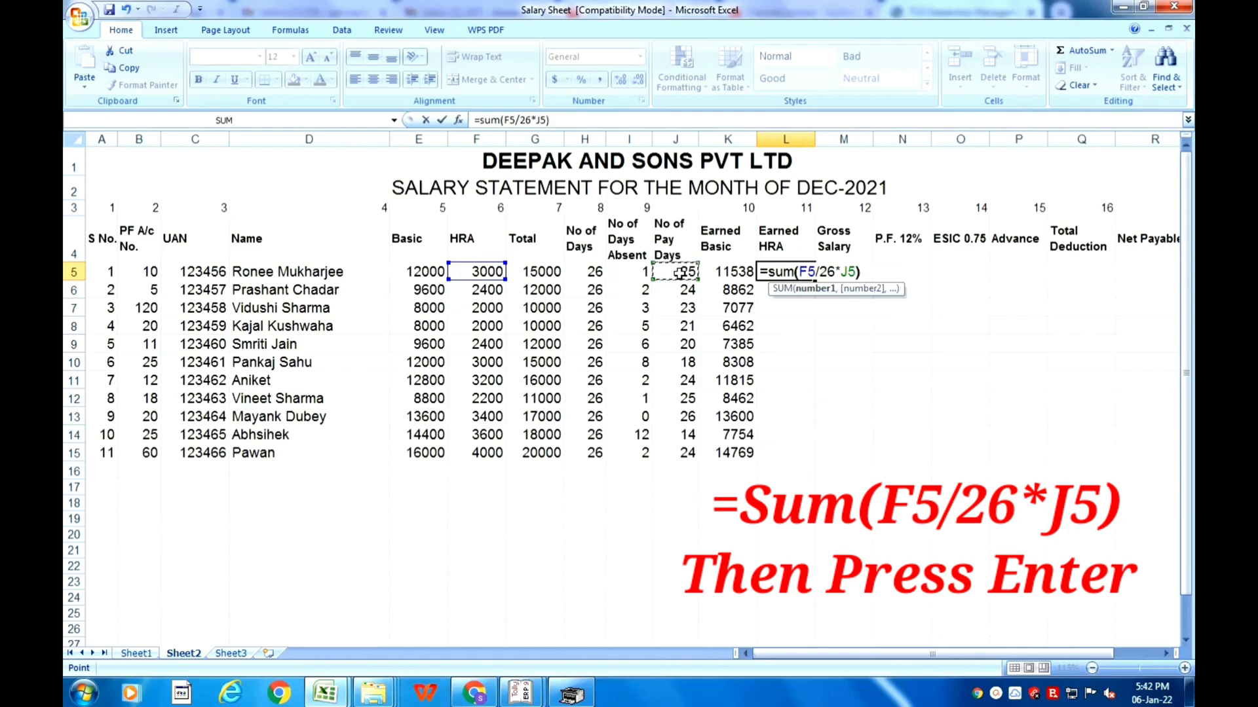
pyautogui.write(')')
pyautogui.press('Return')
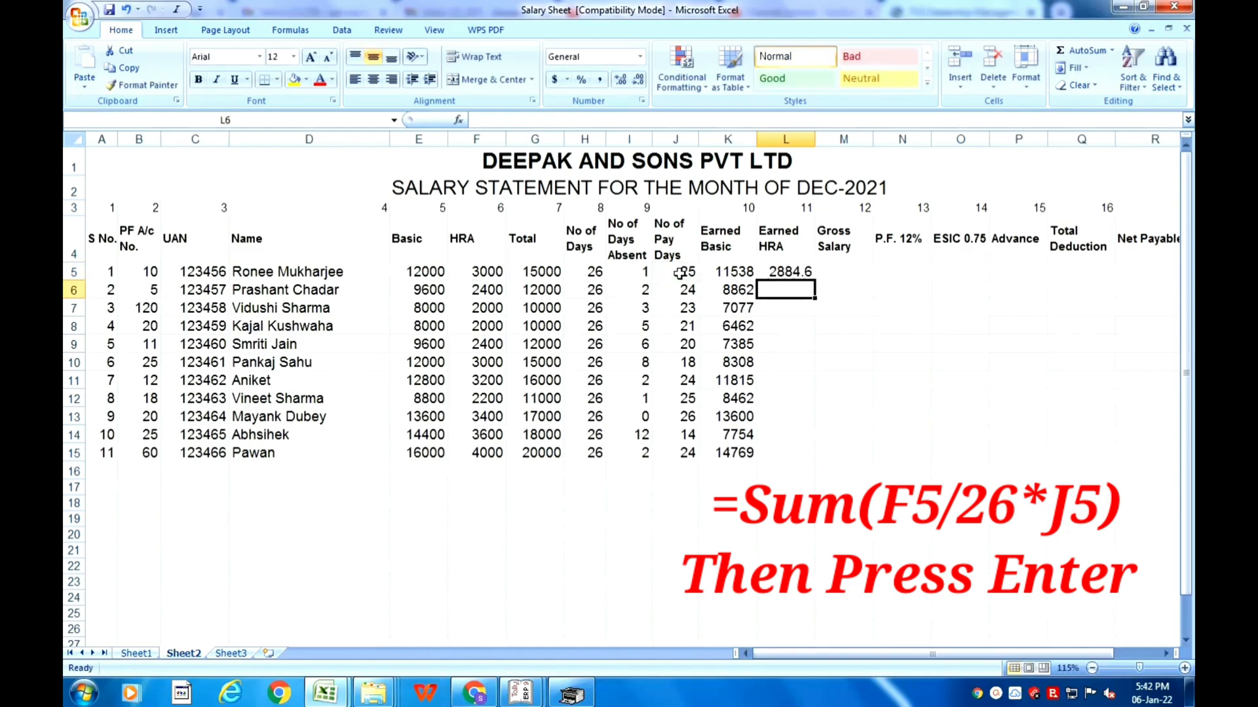
pyautogui.press('Up')
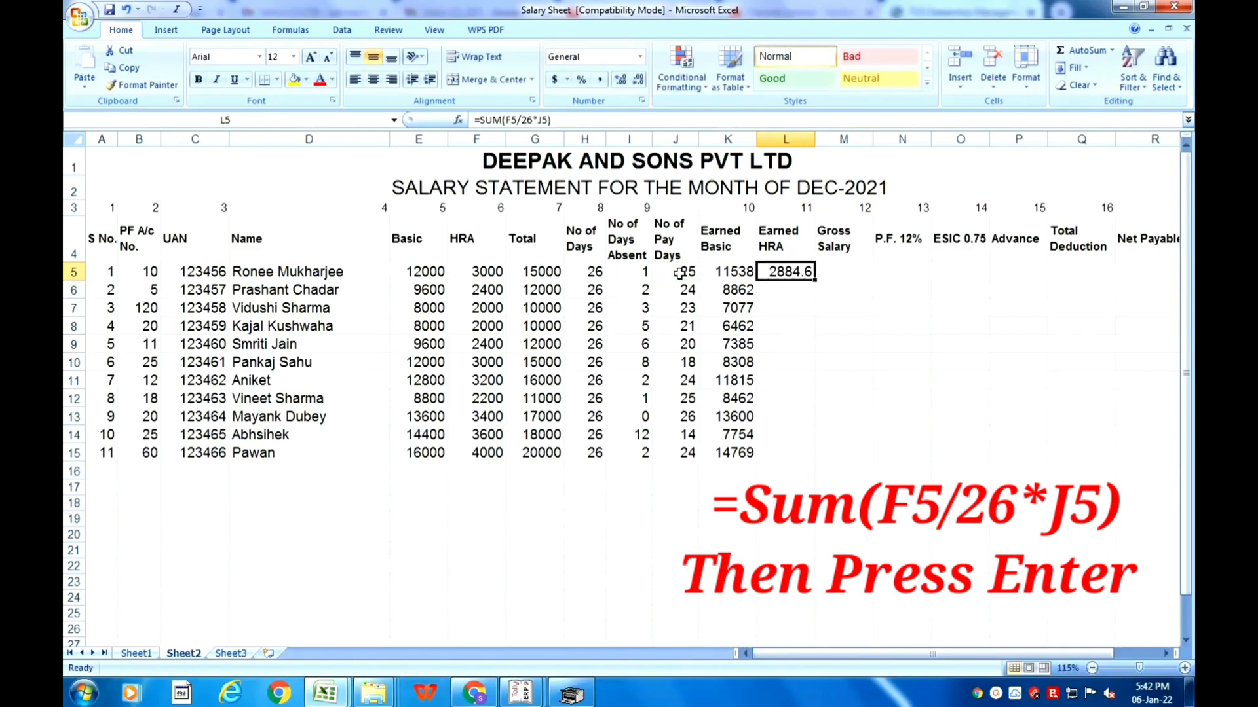
pyautogui.click(640, 80)
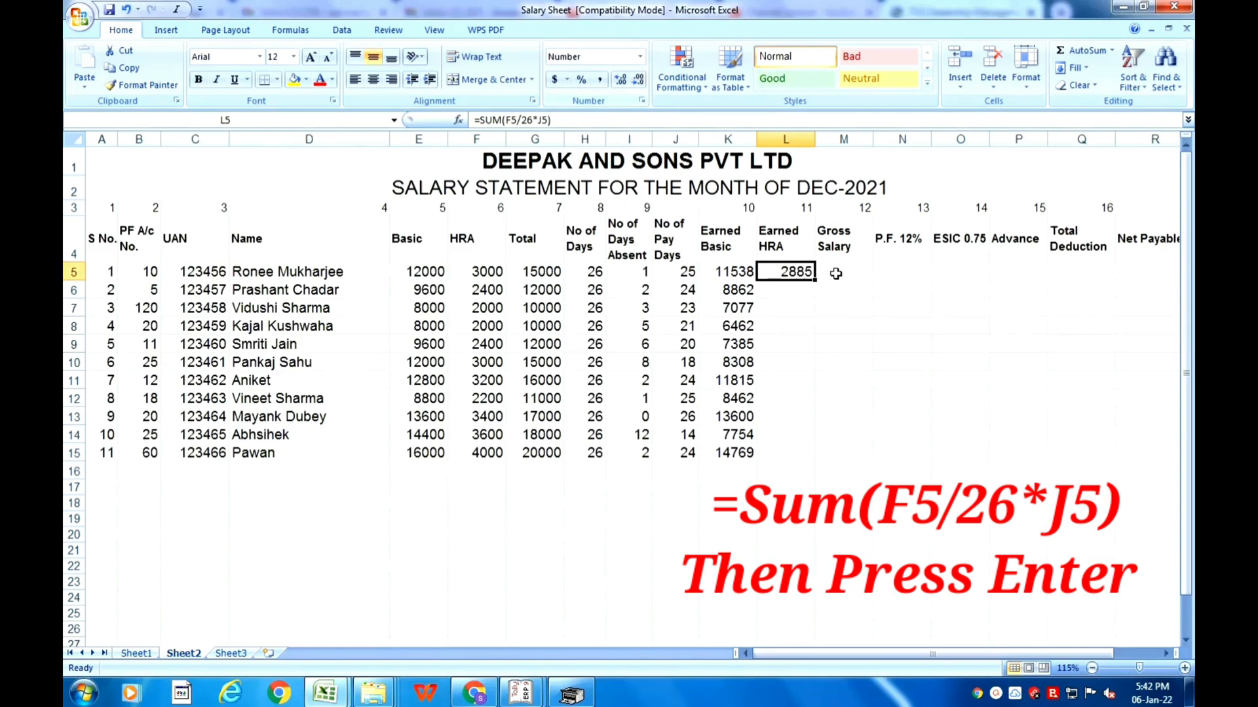
pyautogui.press('Down')
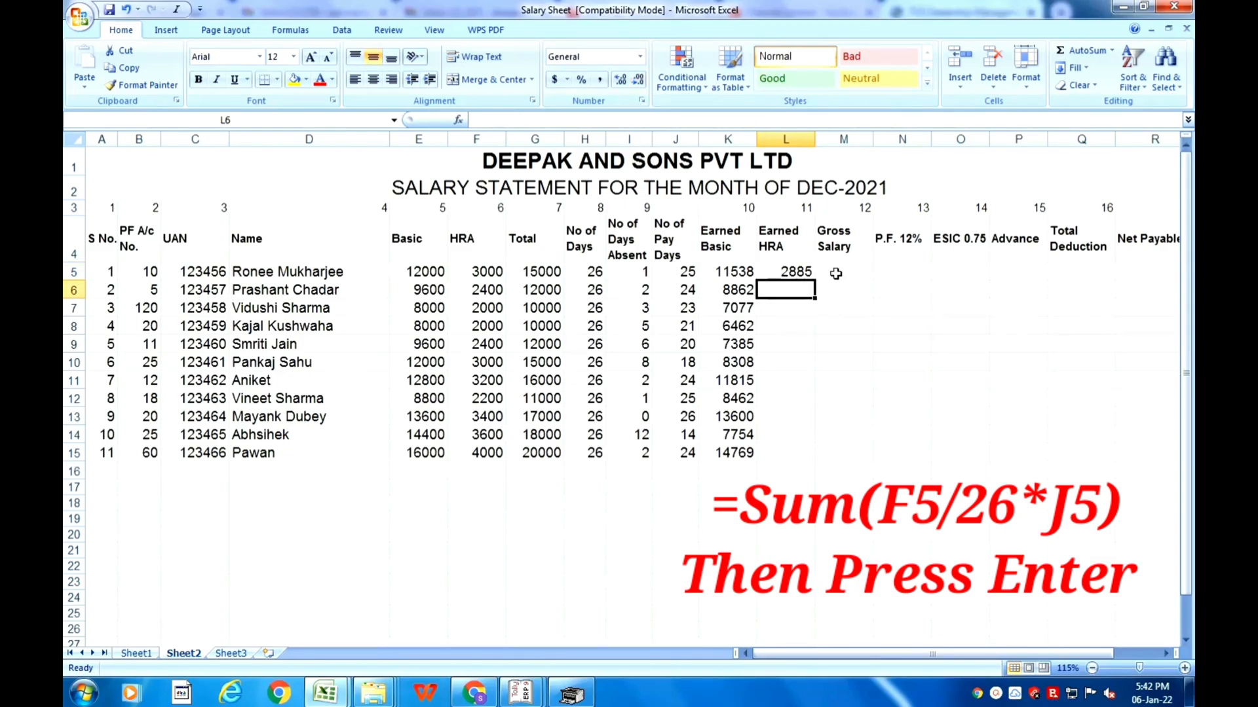
# Step: Enter =SUM(F6/26*J6) in L6 and drop its decimal so it shows 2215
pyautogui.write('=sum(')
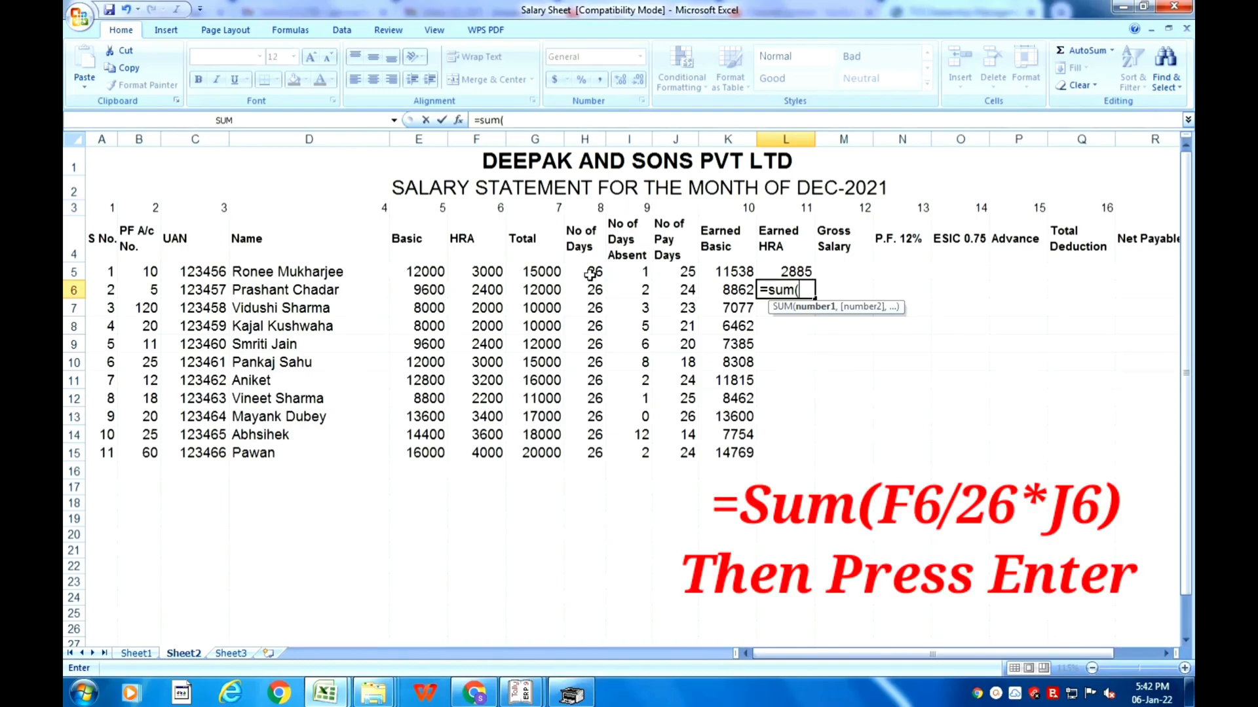
pyautogui.click(484, 292)
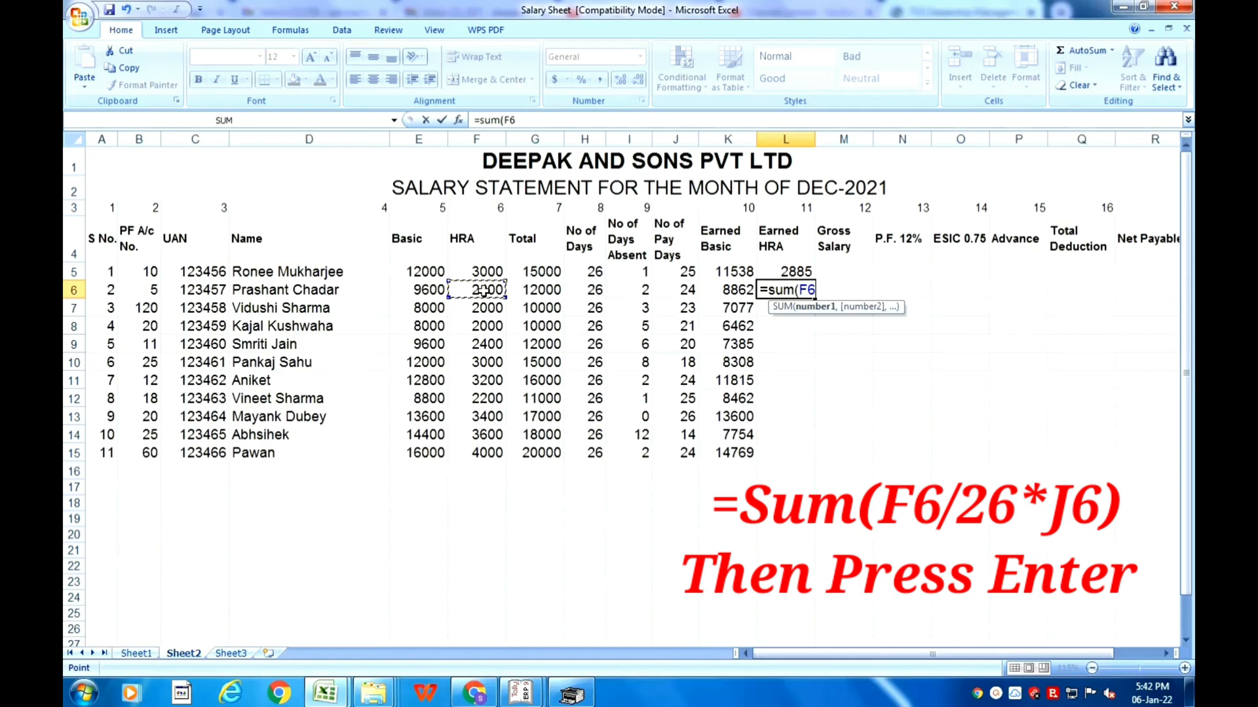
pyautogui.write('/26')
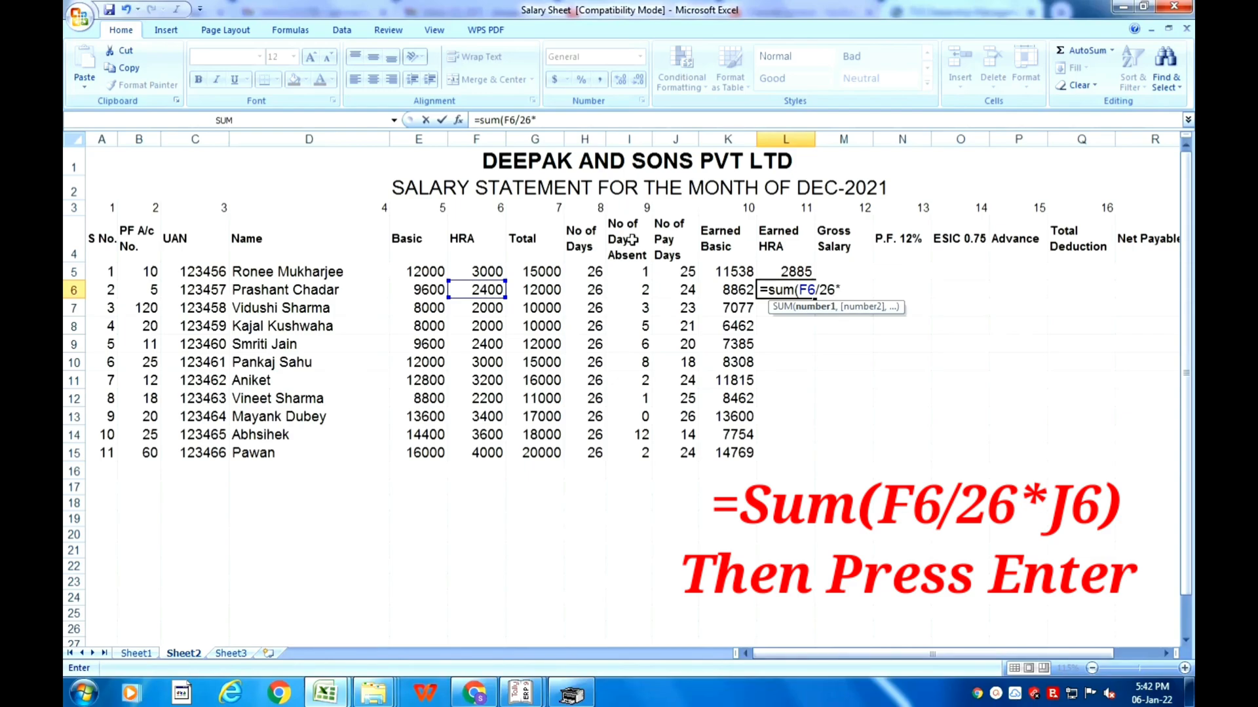
pyautogui.write('*')
pyautogui.click(684, 290)
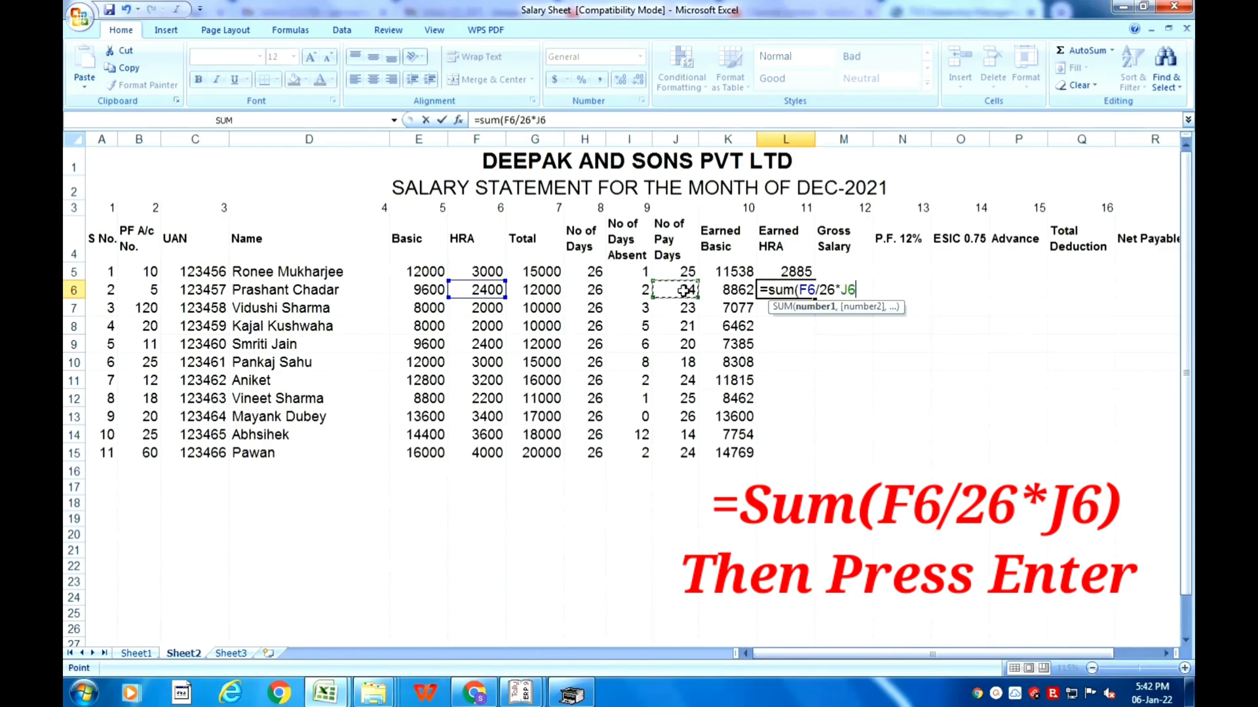
pyautogui.write(')')
pyautogui.press('Return')
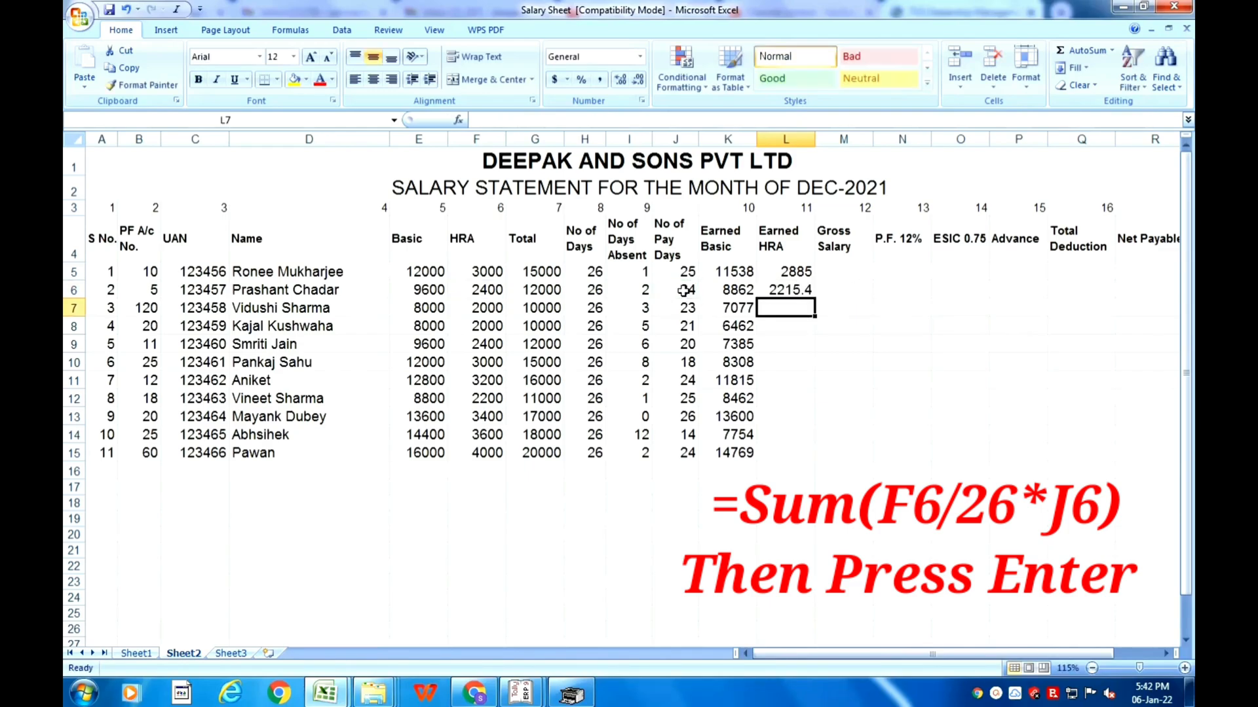
pyautogui.press('Up')
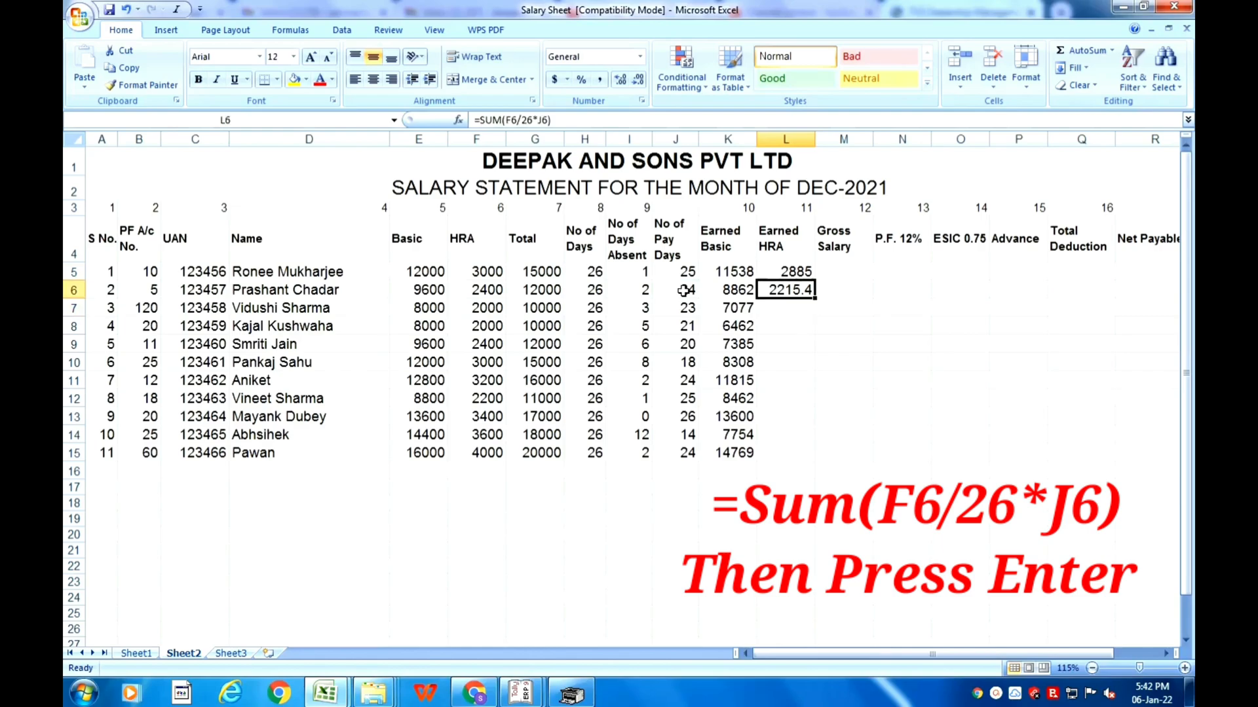
pyautogui.click(639, 79)
# Step: Enter =SUM(F7/26*J7) in L7, giving an Earned HRA of 1769.2
pyautogui.click(786, 314)
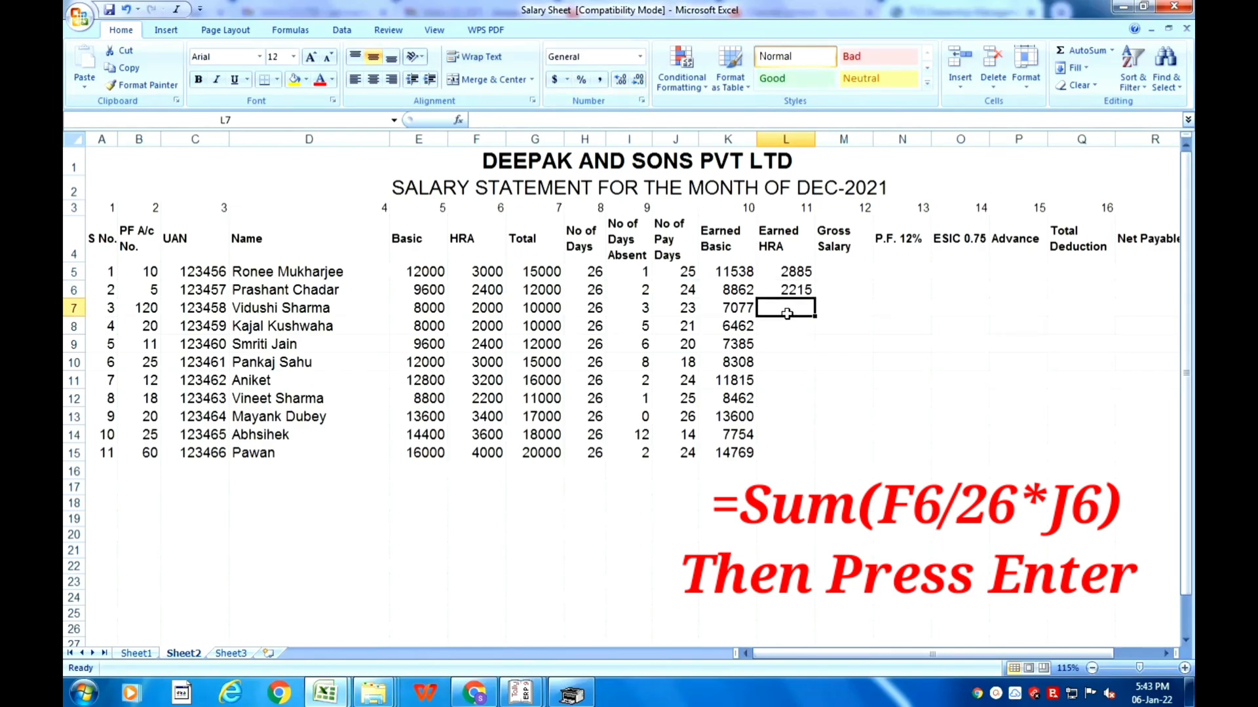
pyautogui.write('=')
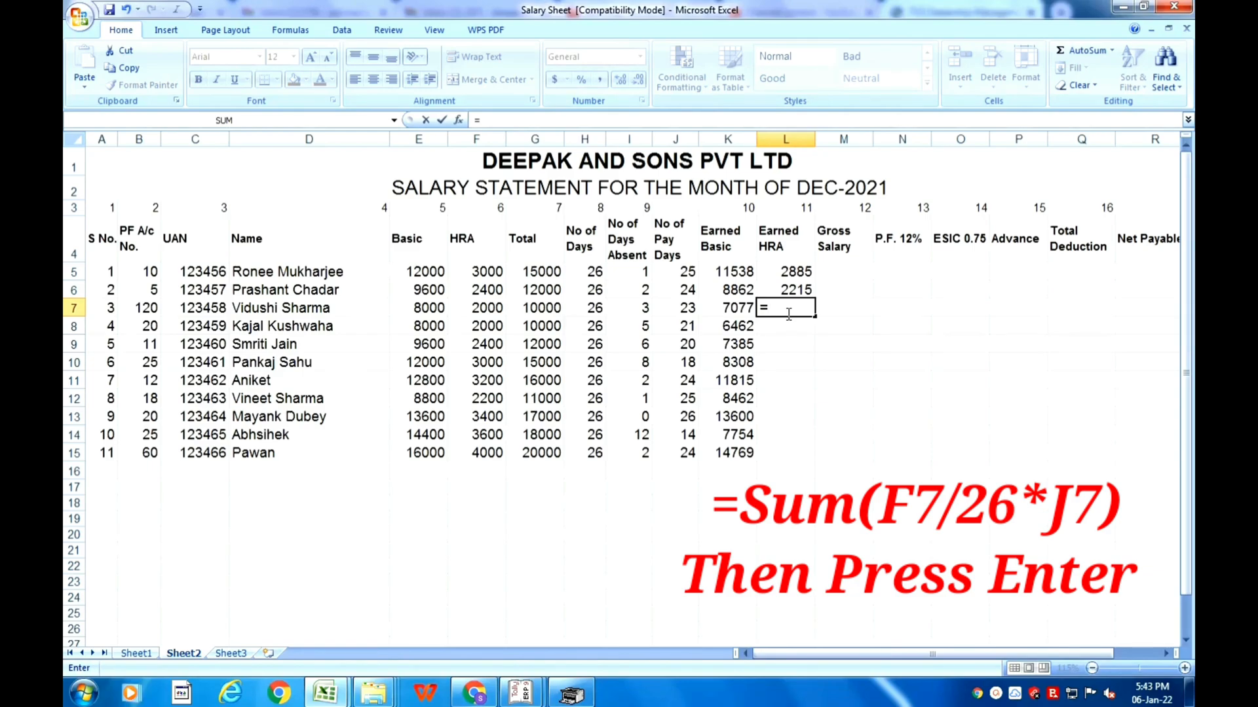
pyautogui.write('sum(')
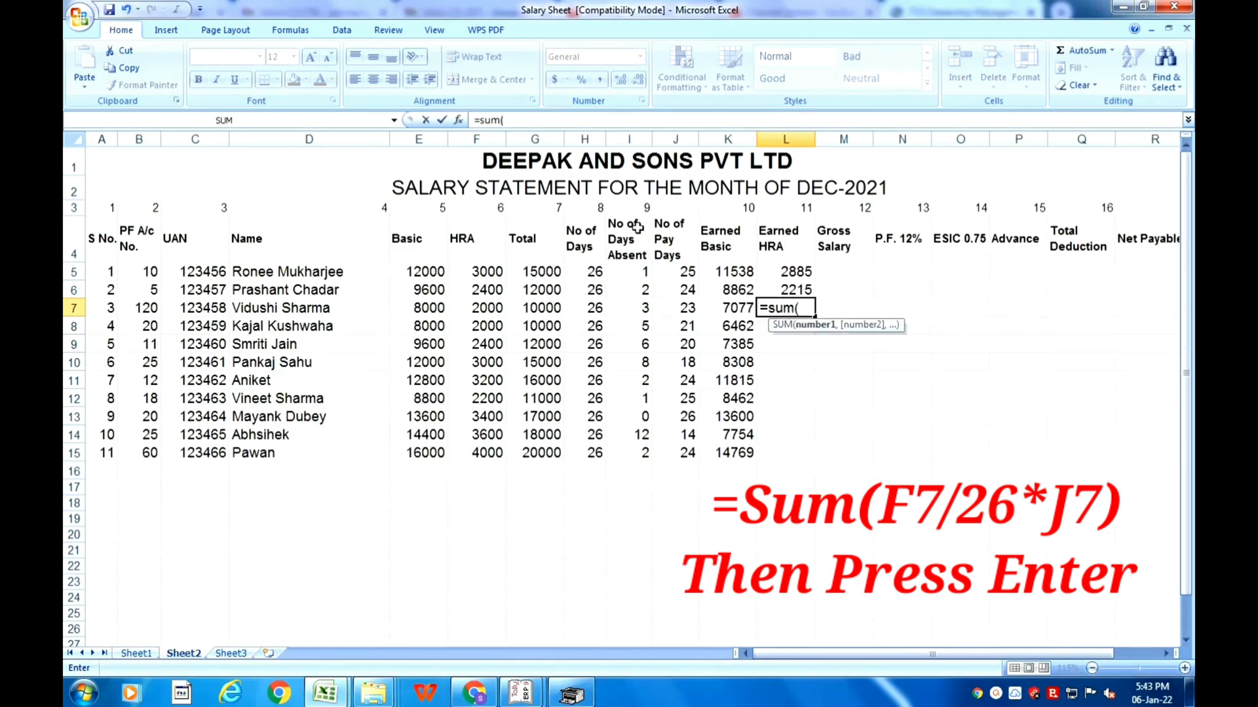
pyautogui.click(435, 309)
pyautogui.click(470, 307)
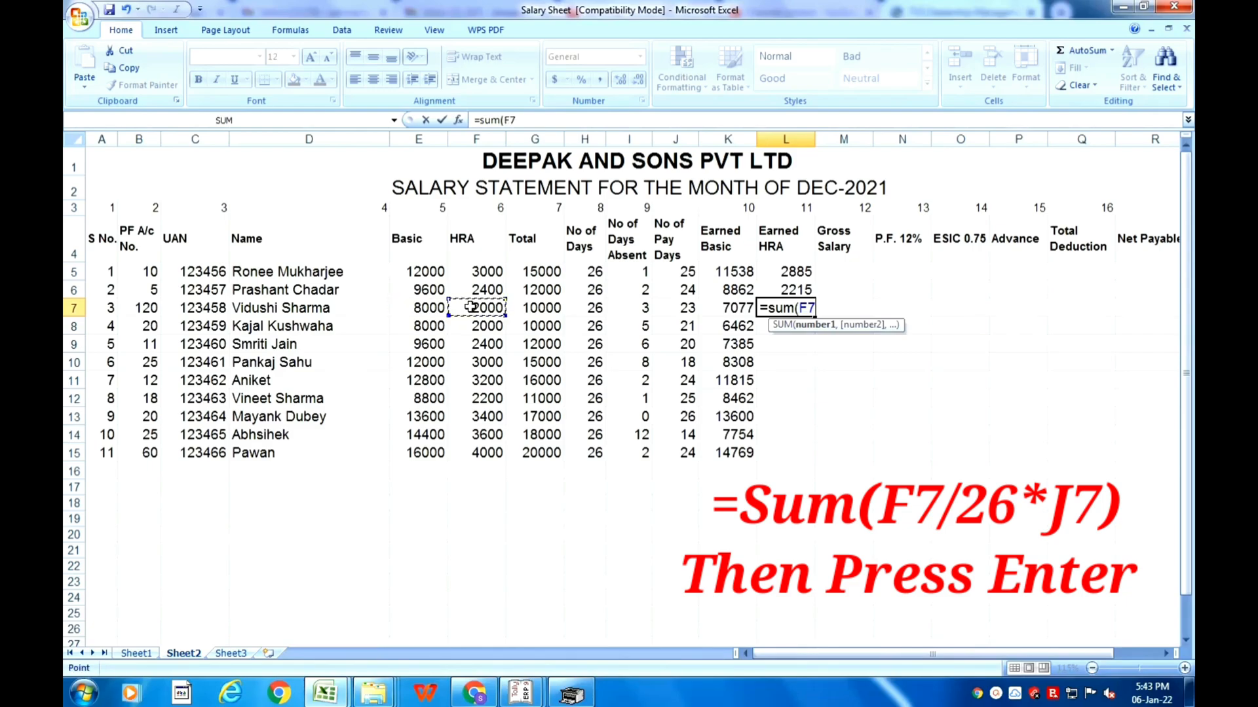
pyautogui.write('/26')
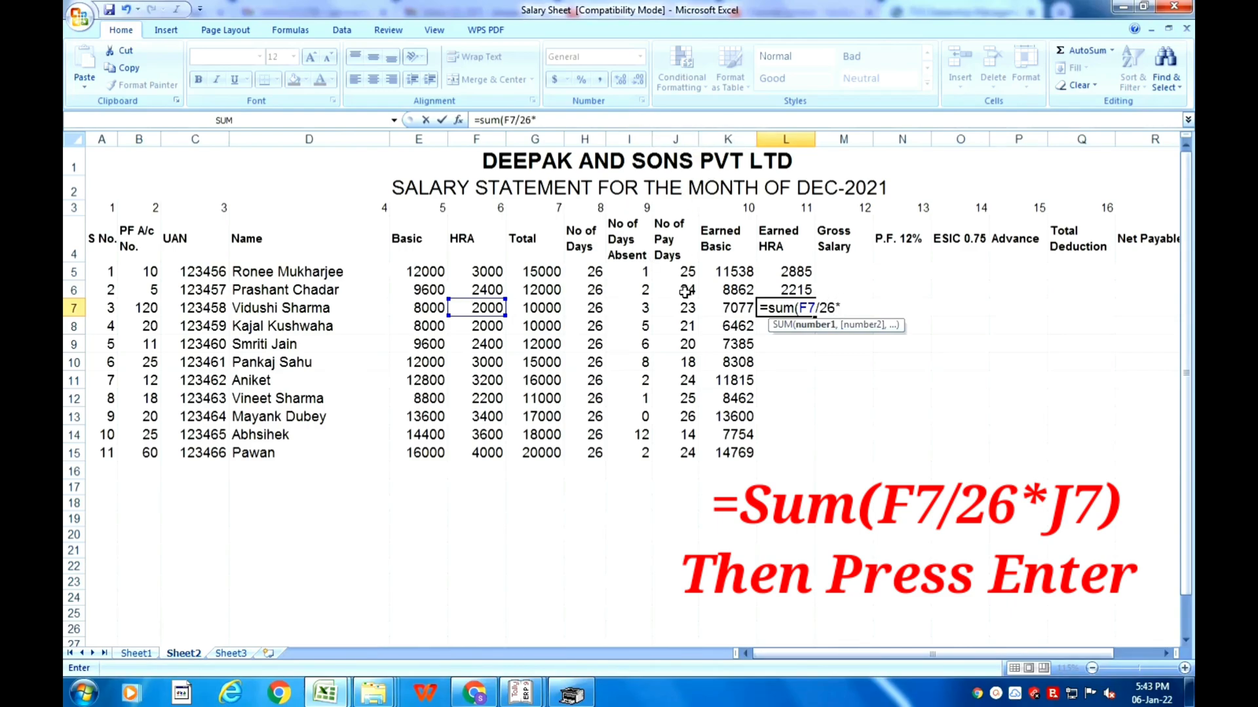
pyautogui.write('*')
pyautogui.click(685, 310)
pyautogui.write(')')
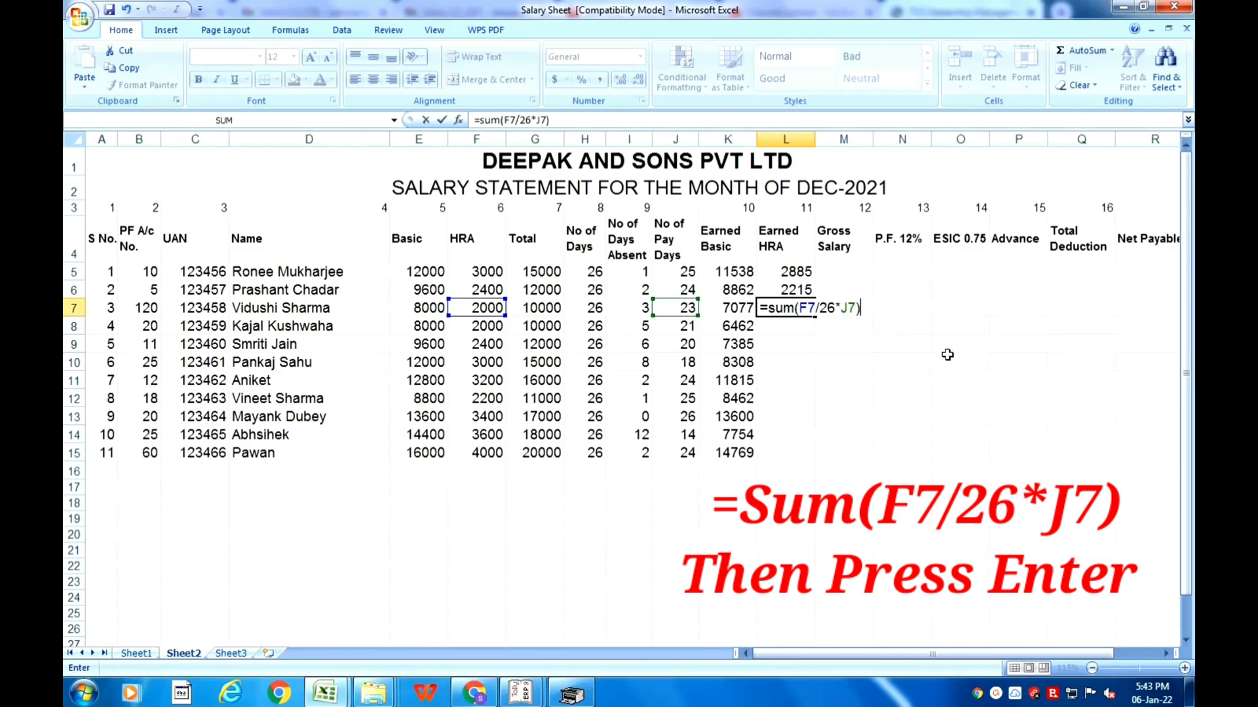
pyautogui.press('Return')
# Step: Review the Earned HRA formulas in L6 and L7
pyautogui.press('Up')
pyautogui.press('Up')
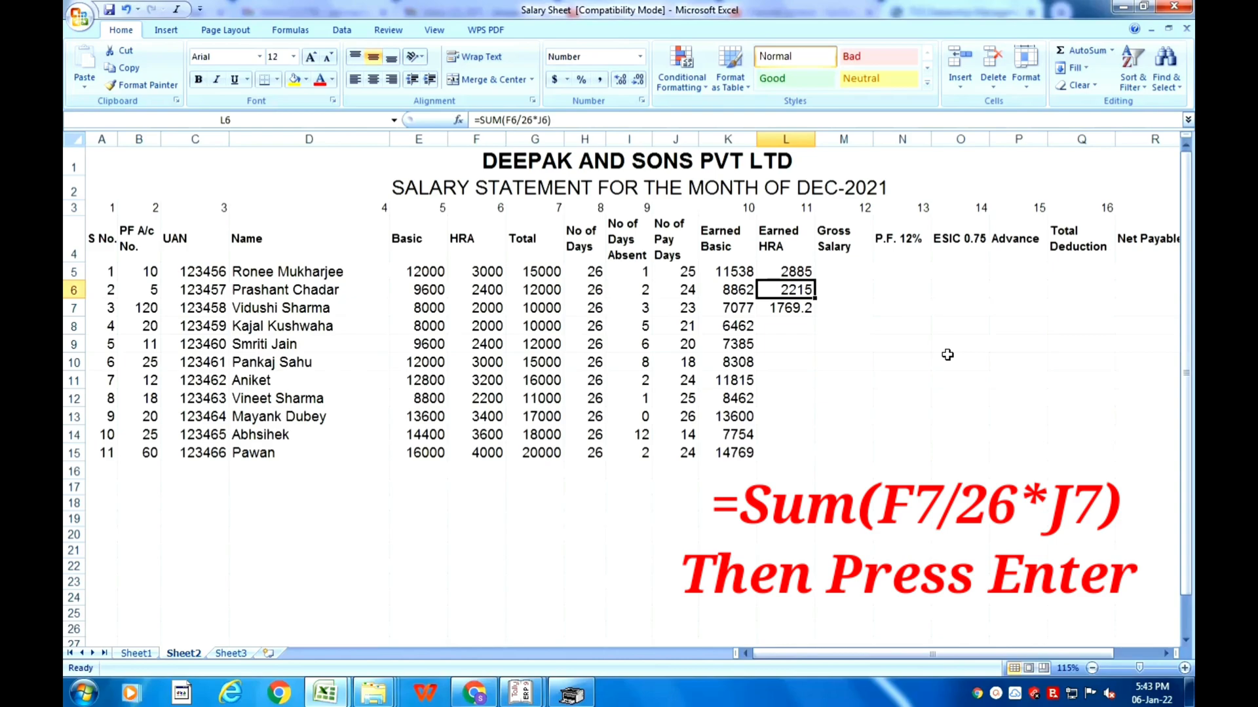
pyautogui.press('F2')
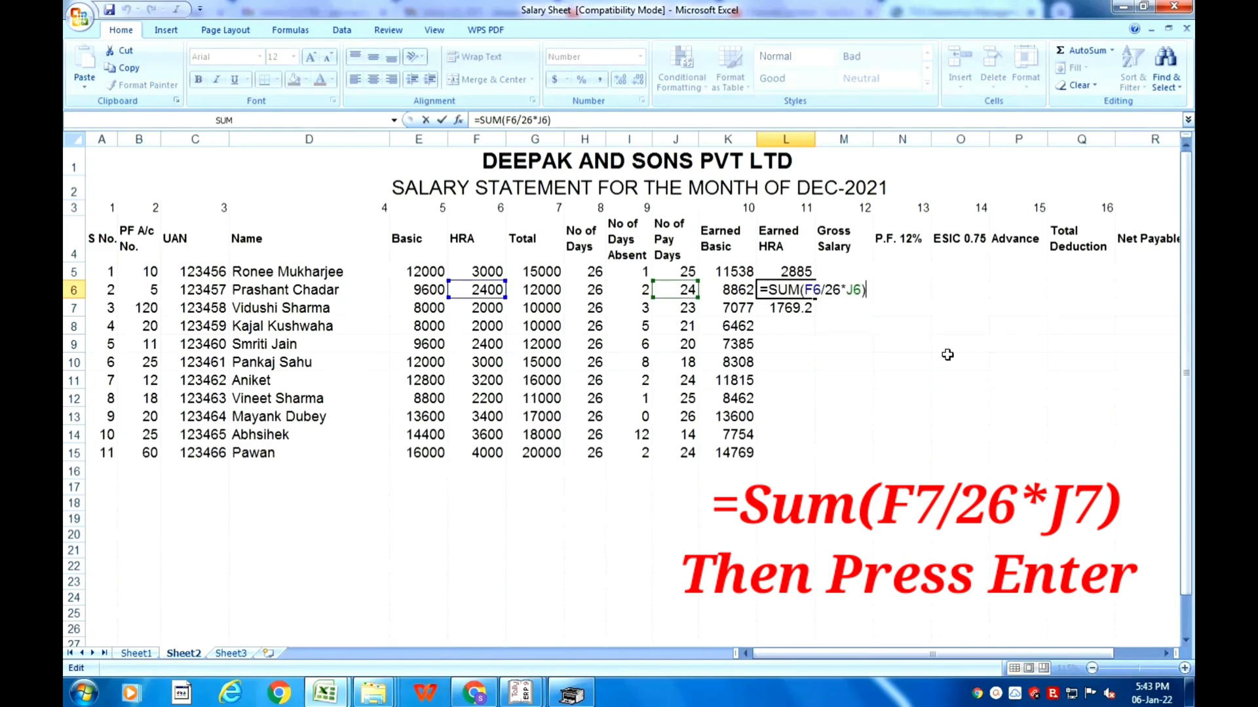
pyautogui.press('Return')
pyautogui.press('F2')
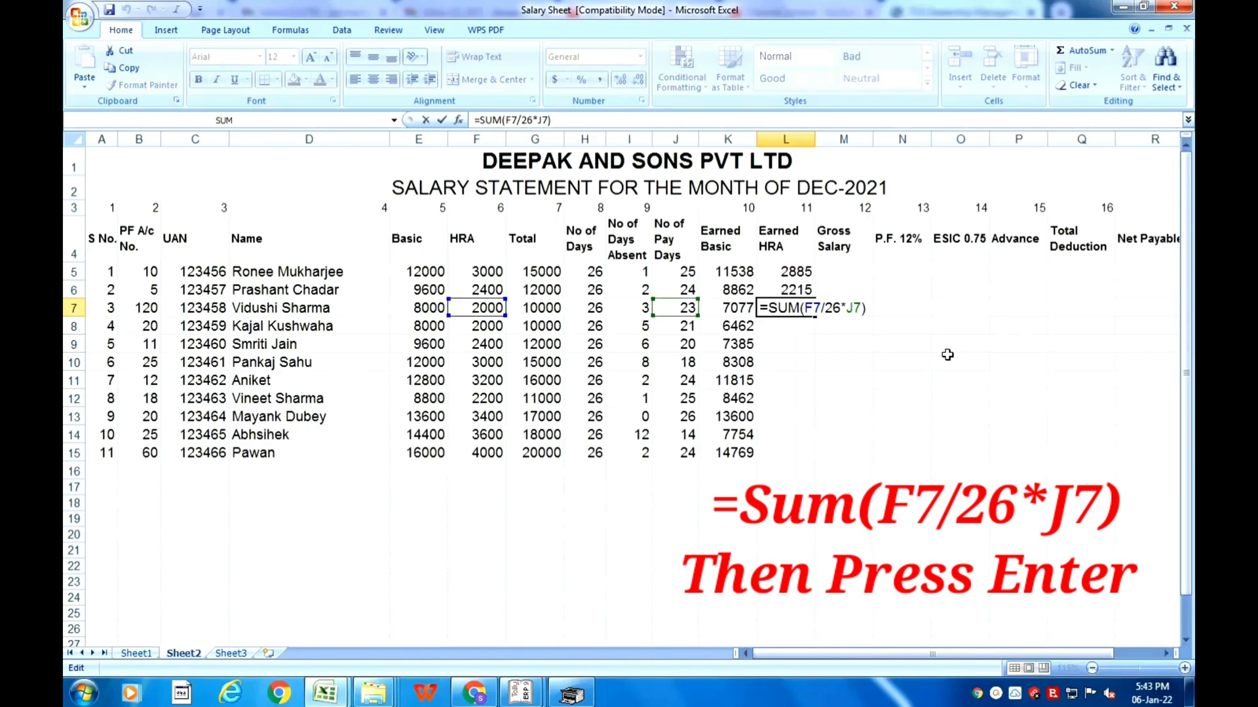
pyautogui.press('Return')
pyautogui.press('Up')
pyautogui.press('Up')
pyautogui.press('Up')
pyautogui.press('F2')
pyautogui.press('Return')
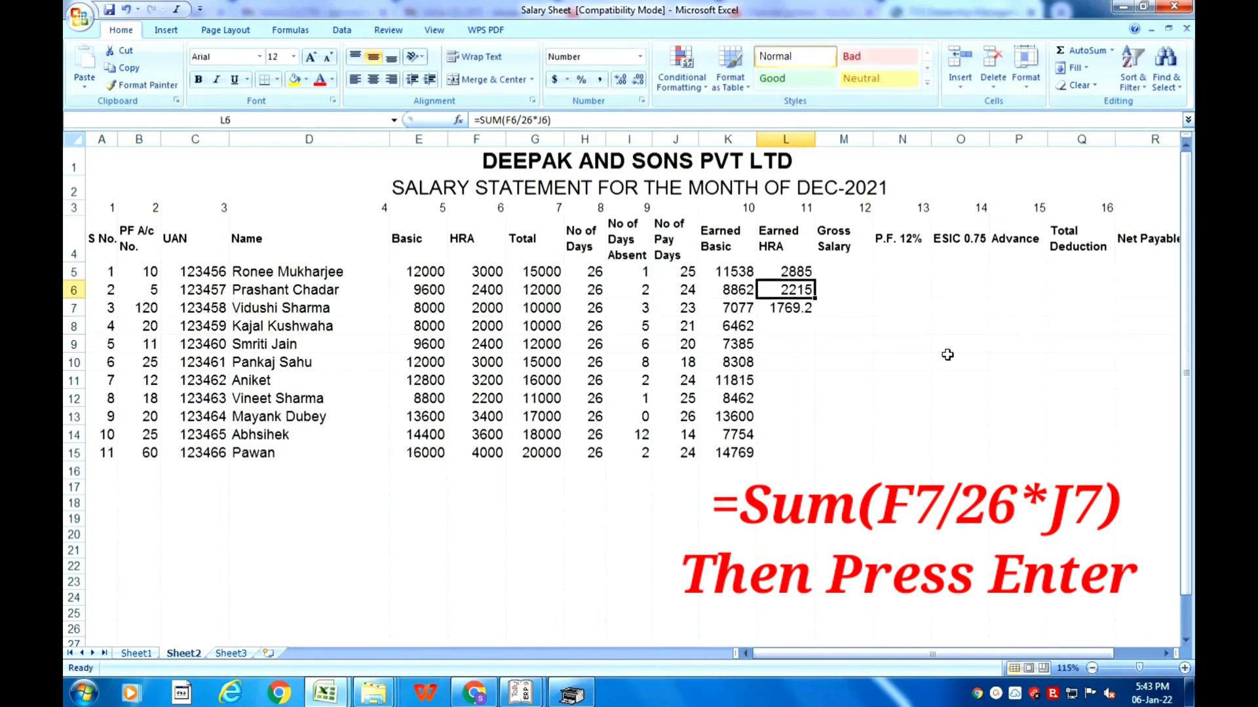
pyautogui.press('Down')
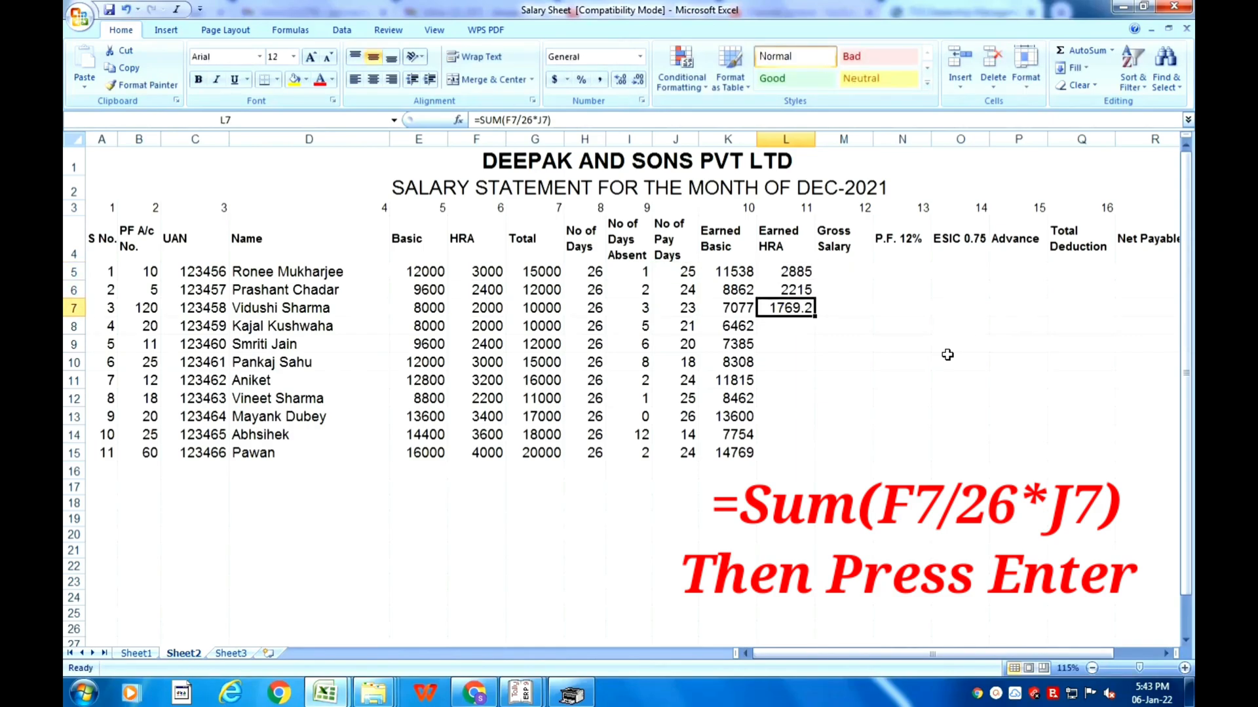
# Step: Round L7 to 1769 and paste its Earned HRA formula into L8:L15
pyautogui.click(639, 80)
pyautogui.hotkey('ctrl', 'c')
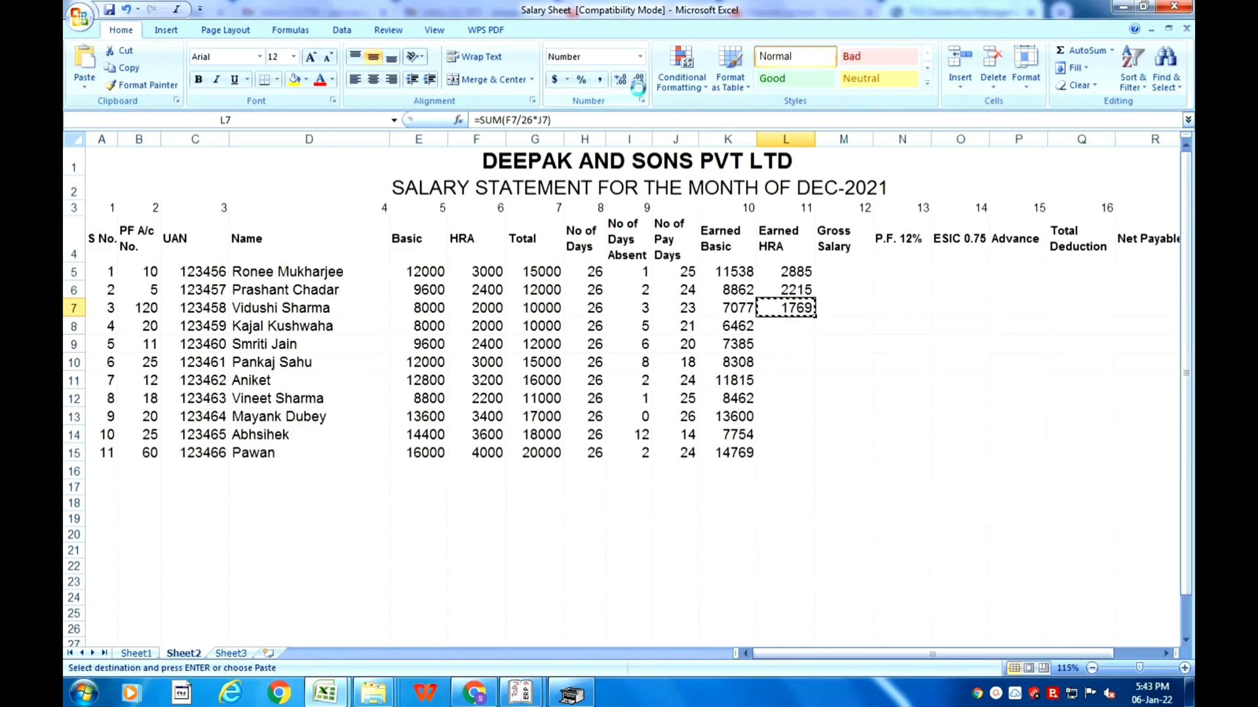
pyautogui.press('Down')
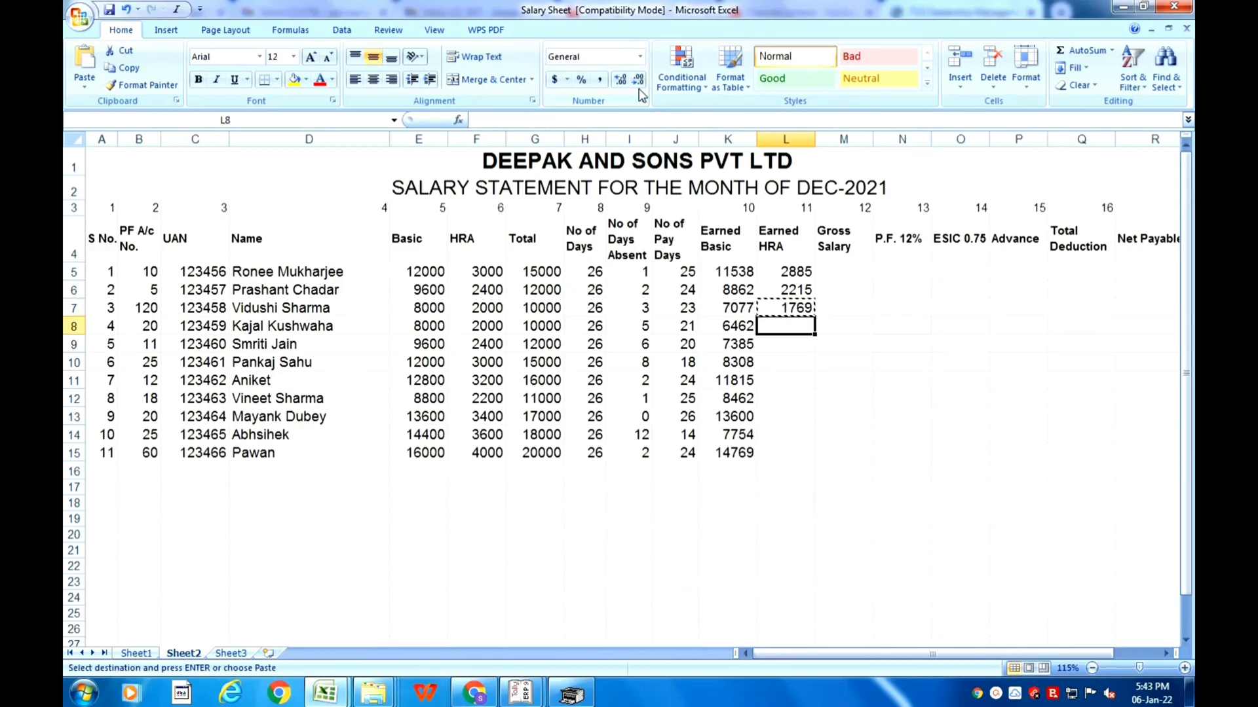
pyautogui.hotkey('shift', 'Down')
pyautogui.hotkey('shift', 'Down')
pyautogui.hotkey('shift', 'Down')
pyautogui.hotkey('shift', 'Down')
pyautogui.hotkey('shift', 'Down')
pyautogui.hotkey('shift', 'Down')
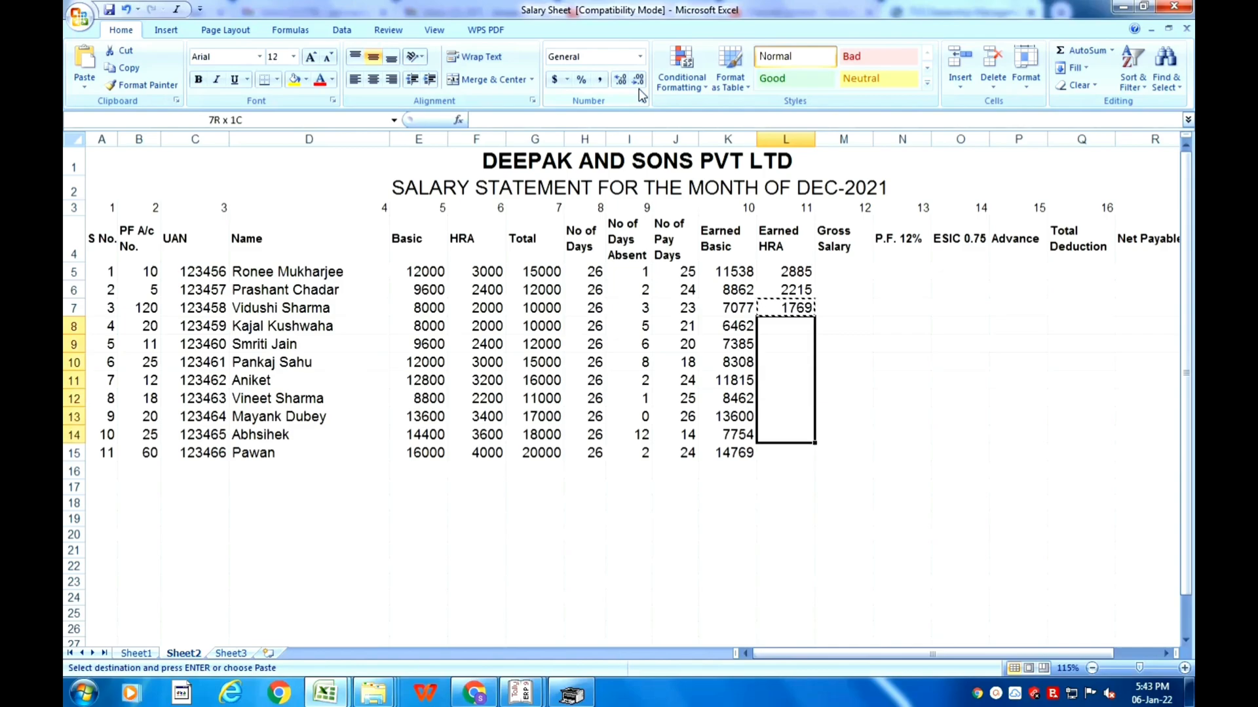
pyautogui.hotkey('shift', 'Down')
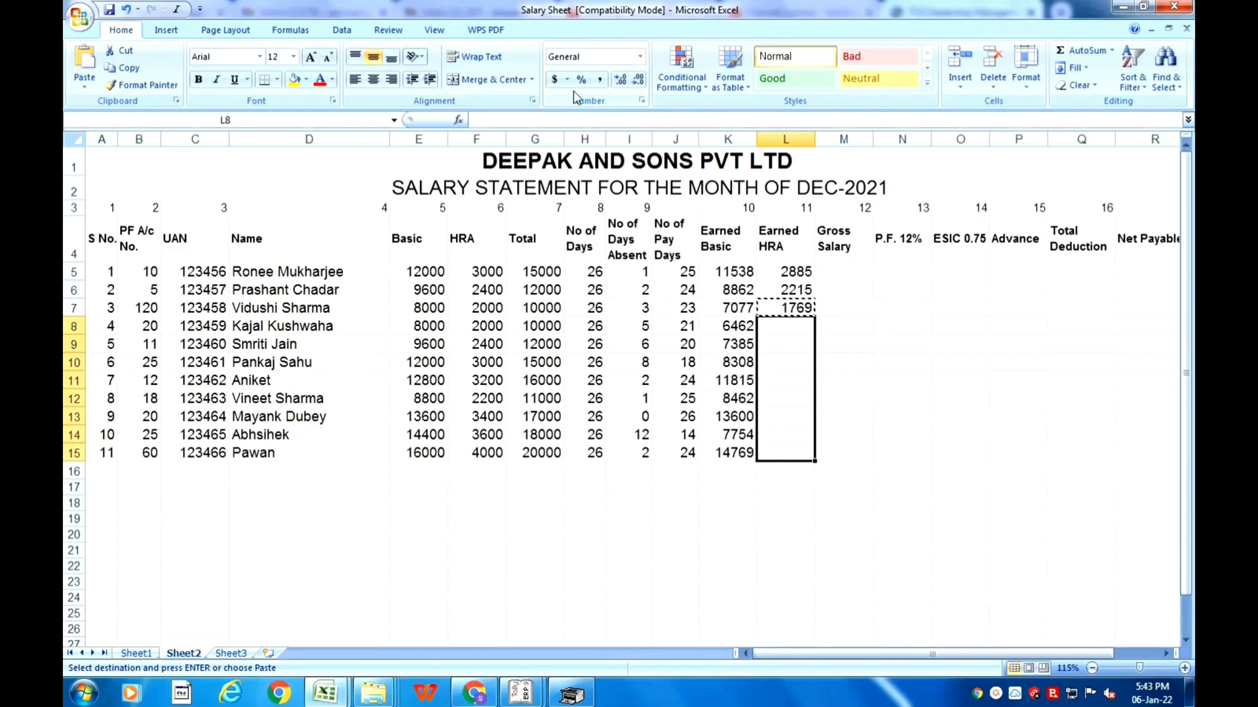
pyautogui.rightClick(777, 358)
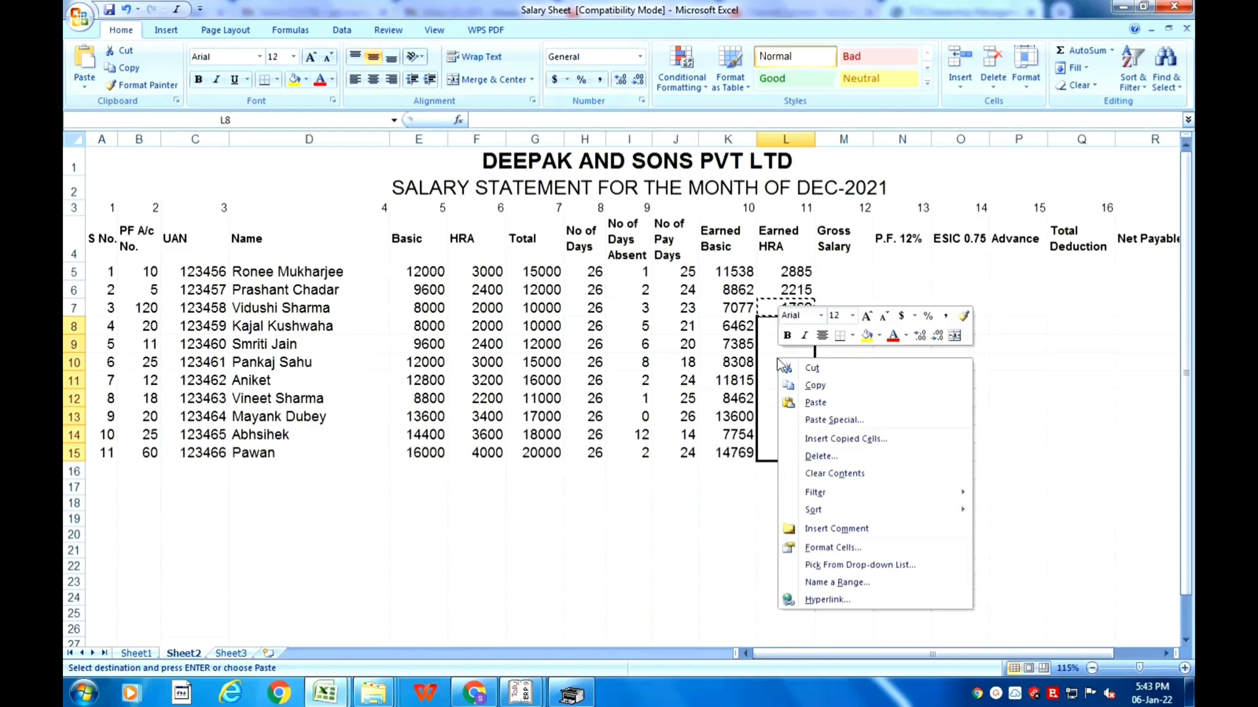
pyautogui.click(828, 408)
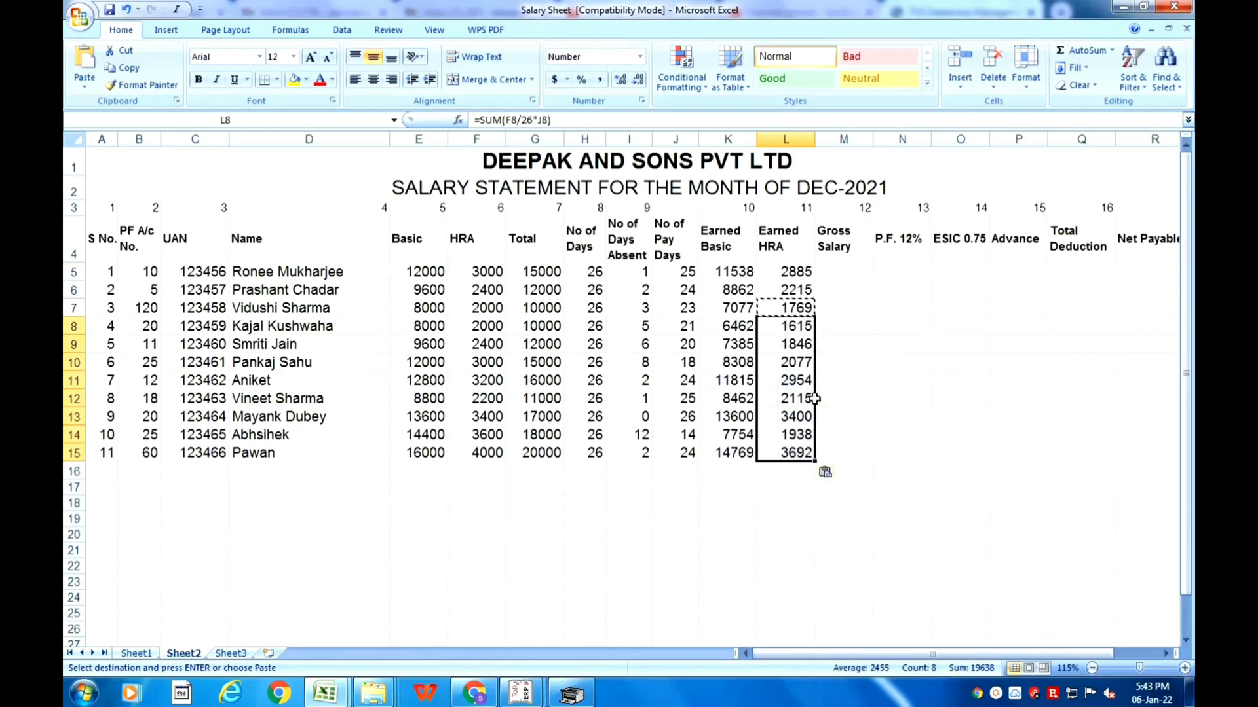
pyautogui.click(863, 361)
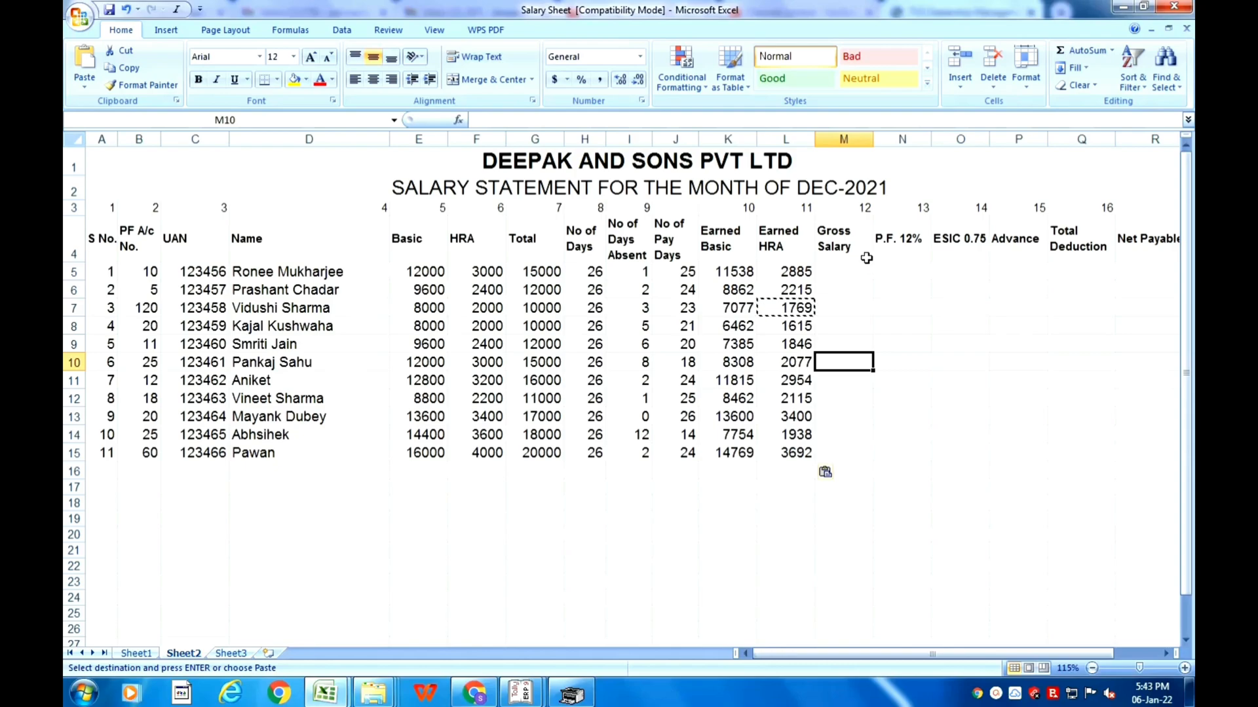
pyautogui.click(845, 270)
# Step: Enter Gross Salary formulas =K5+L5 in M5 and =K6+L6 in M6
pyautogui.press('Escape')
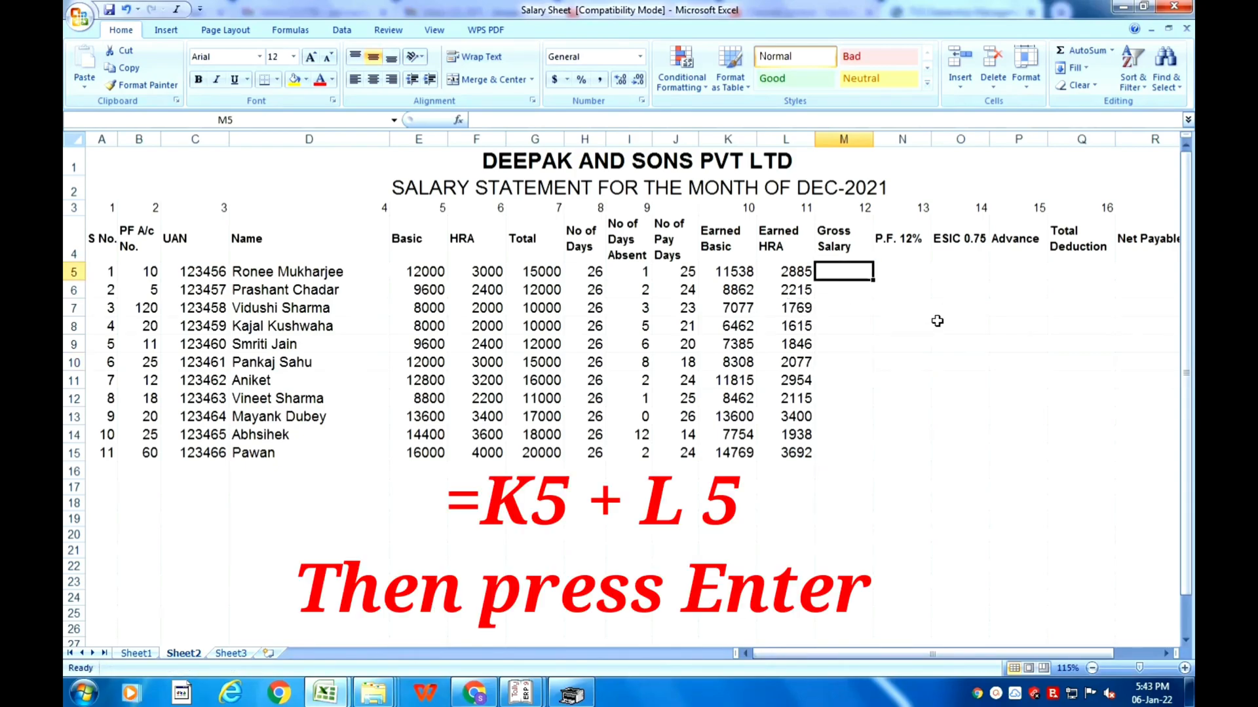
pyautogui.write('=')
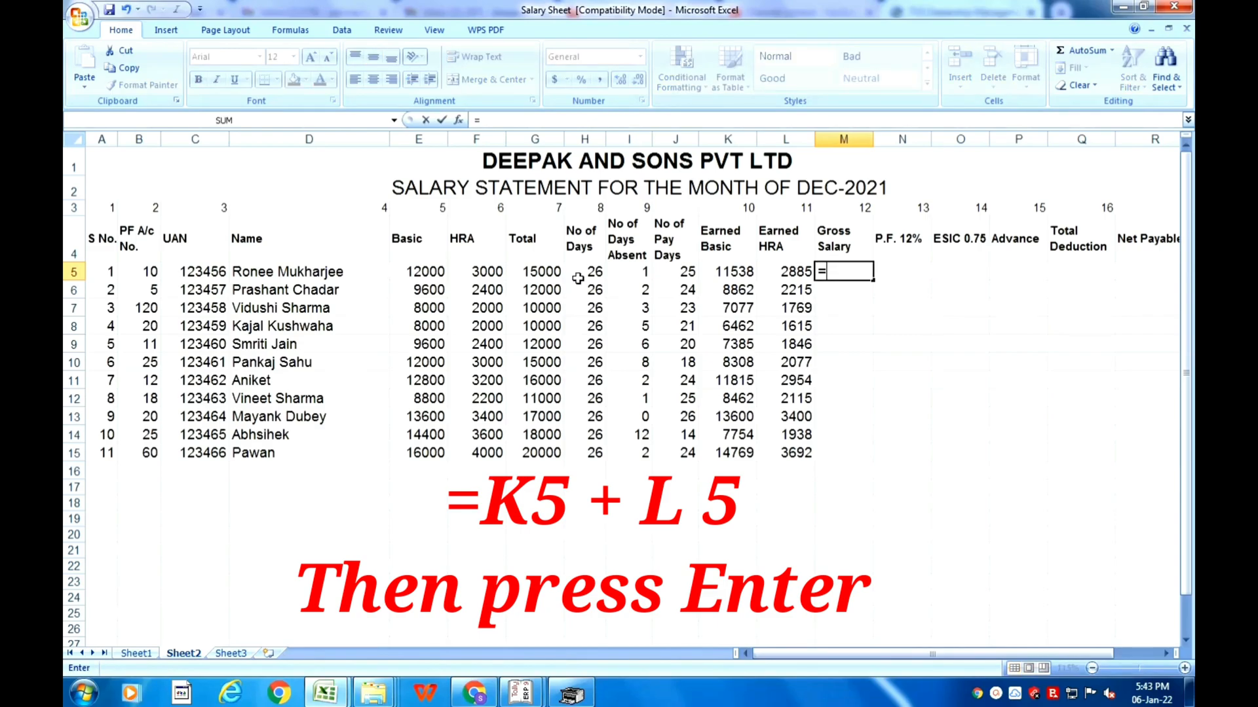
pyautogui.click(739, 272)
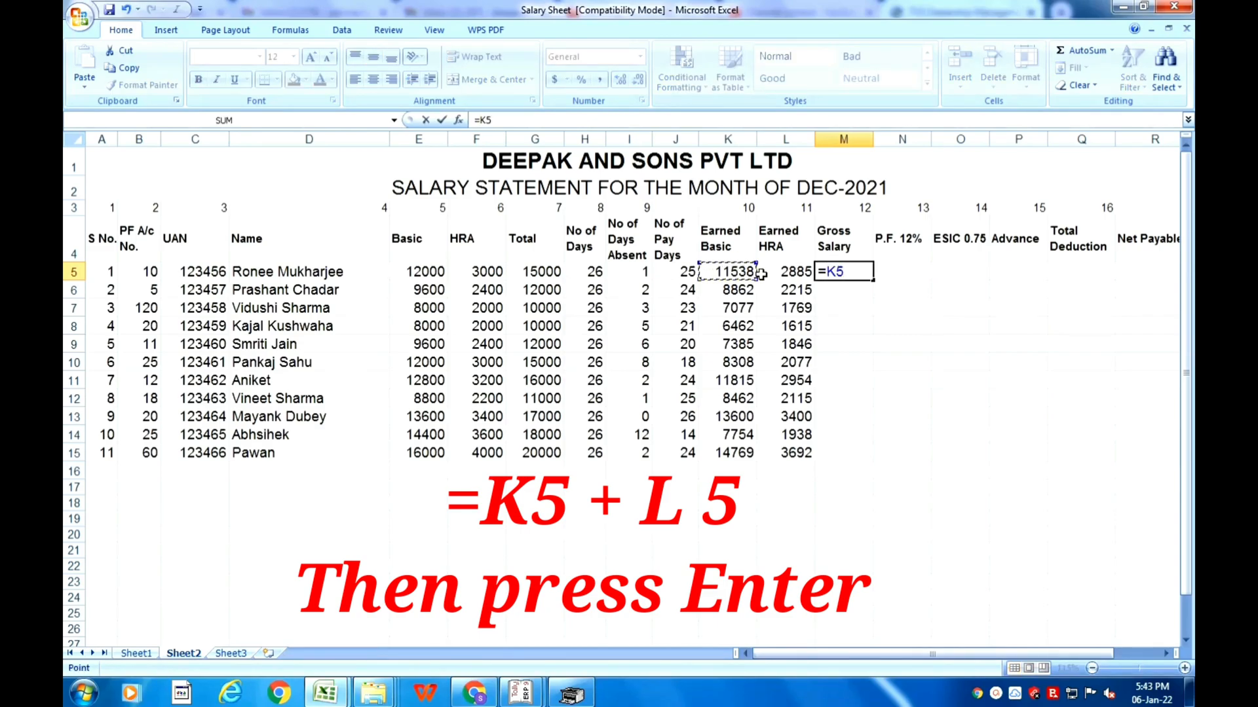
pyautogui.write('+')
pyautogui.click(802, 272)
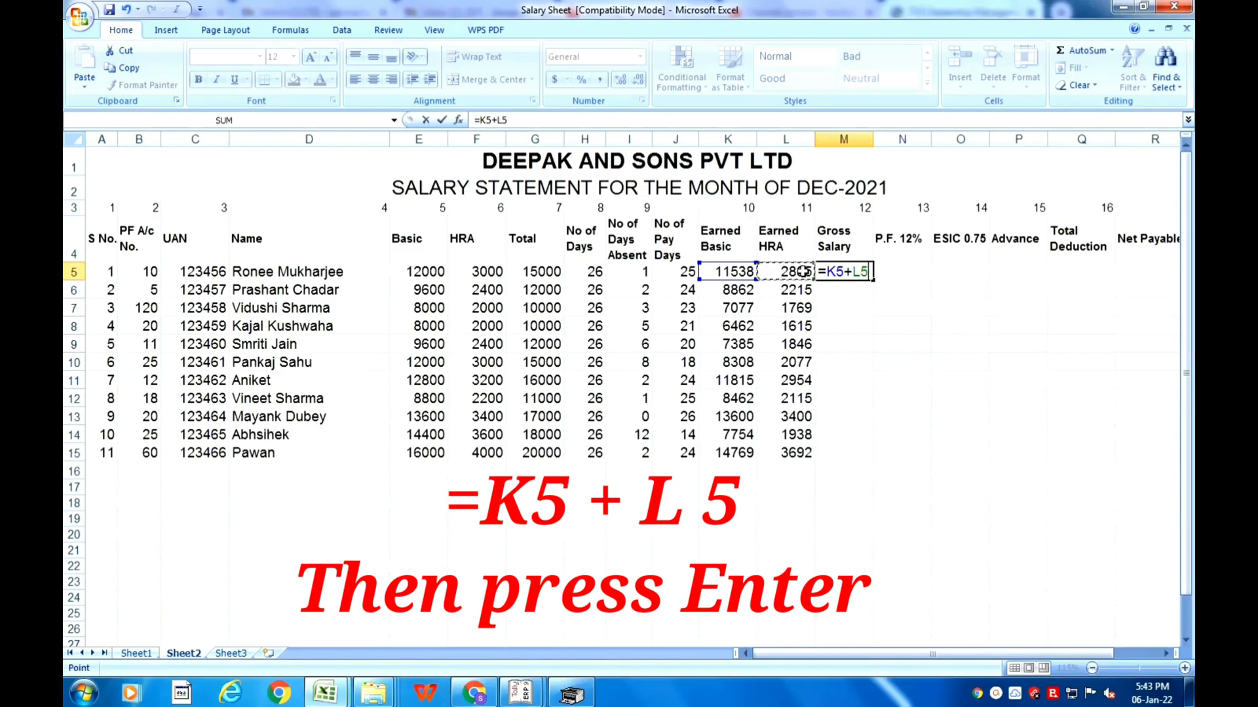
pyautogui.press('Return')
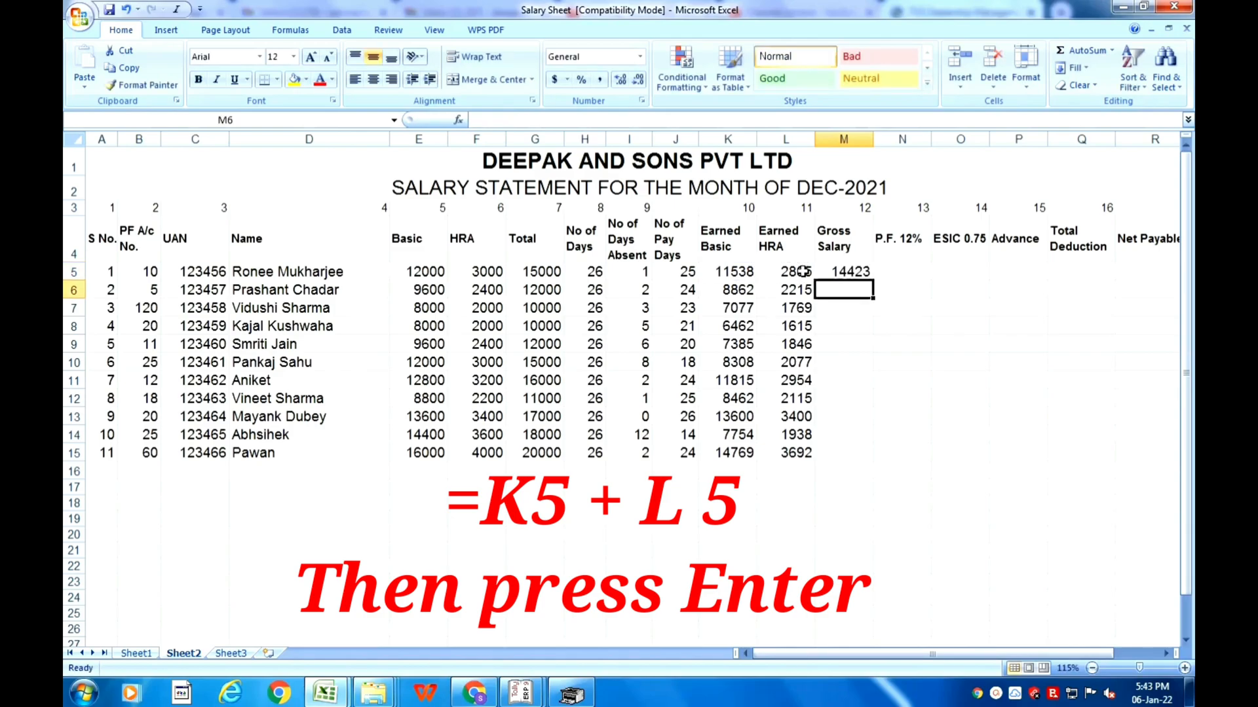
pyautogui.write('=')
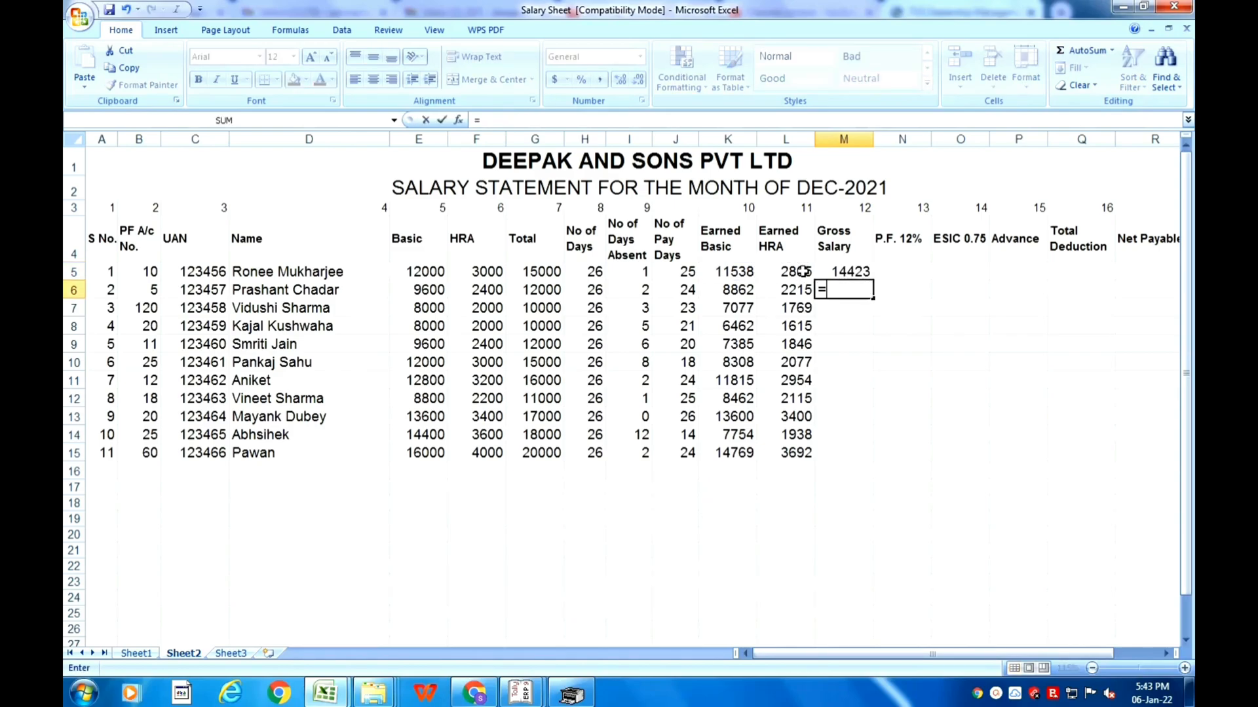
pyautogui.click(730, 293)
pyautogui.write('+')
pyautogui.click(791, 287)
pyautogui.press('Return')
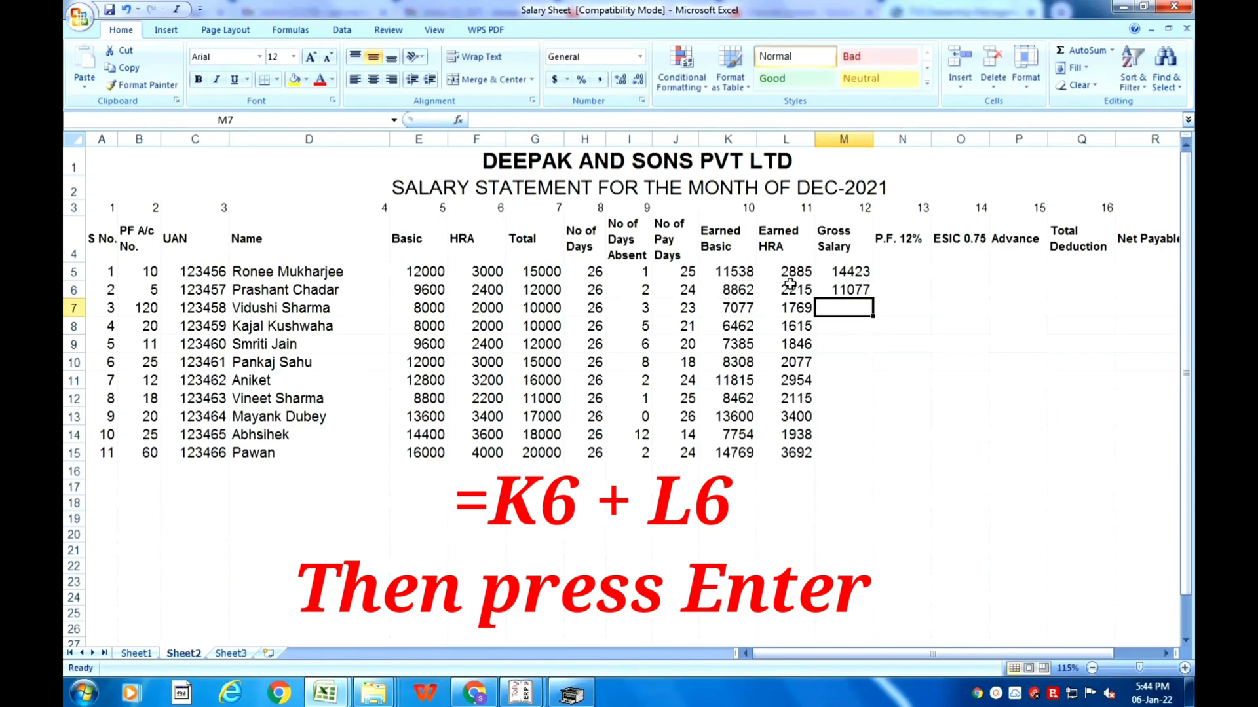
# Step: Enter =K7+L7 in M7 and copy it down through M15
pyautogui.write('=')
pyautogui.click(721, 310)
pyautogui.write('+')
pyautogui.click(781, 309)
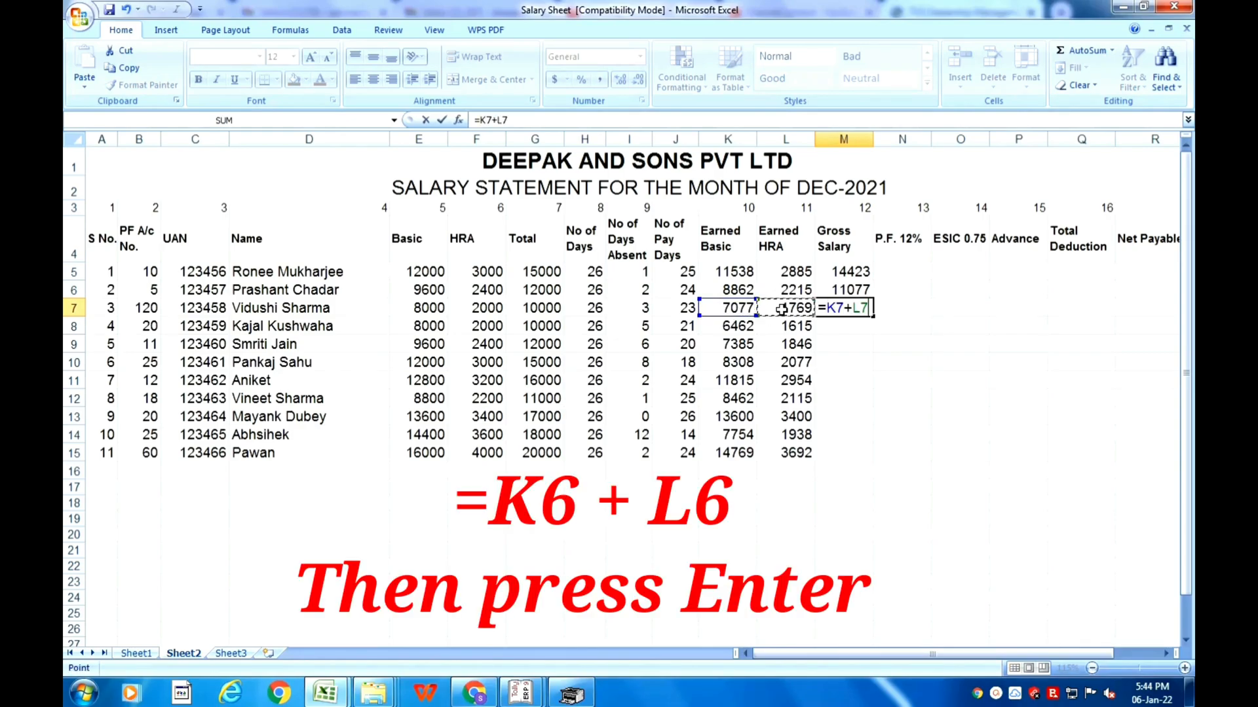
pyautogui.press('Return')
pyautogui.press('Up')
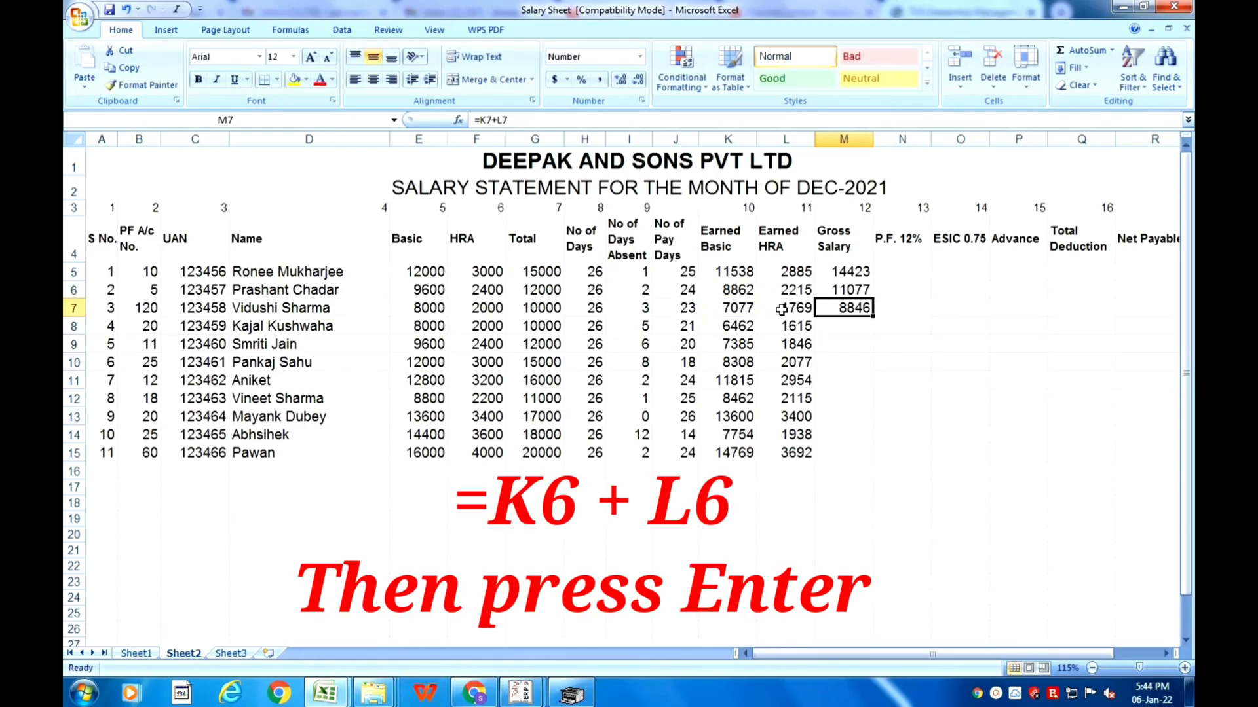
pyautogui.hotkey('ctrl', 'c')
pyautogui.press('Down')
pyautogui.hotkey('shift', 'Down')
pyautogui.hotkey('shift', 'Down')
pyautogui.hotkey('shift', 'Down')
pyautogui.hotkey('shift', 'Down')
pyautogui.hotkey('shift', 'Down')
pyautogui.hotkey('shift', 'Down')
pyautogui.hotkey('shift', 'Down')
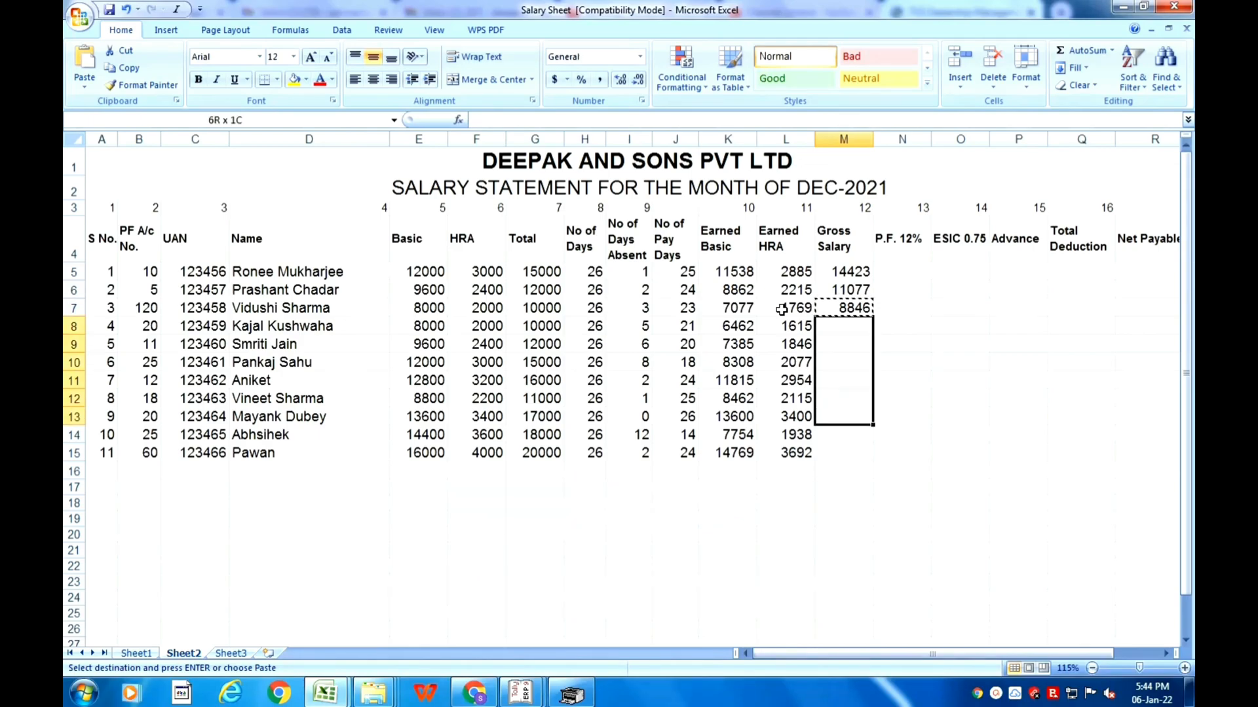
pyautogui.press('Return')
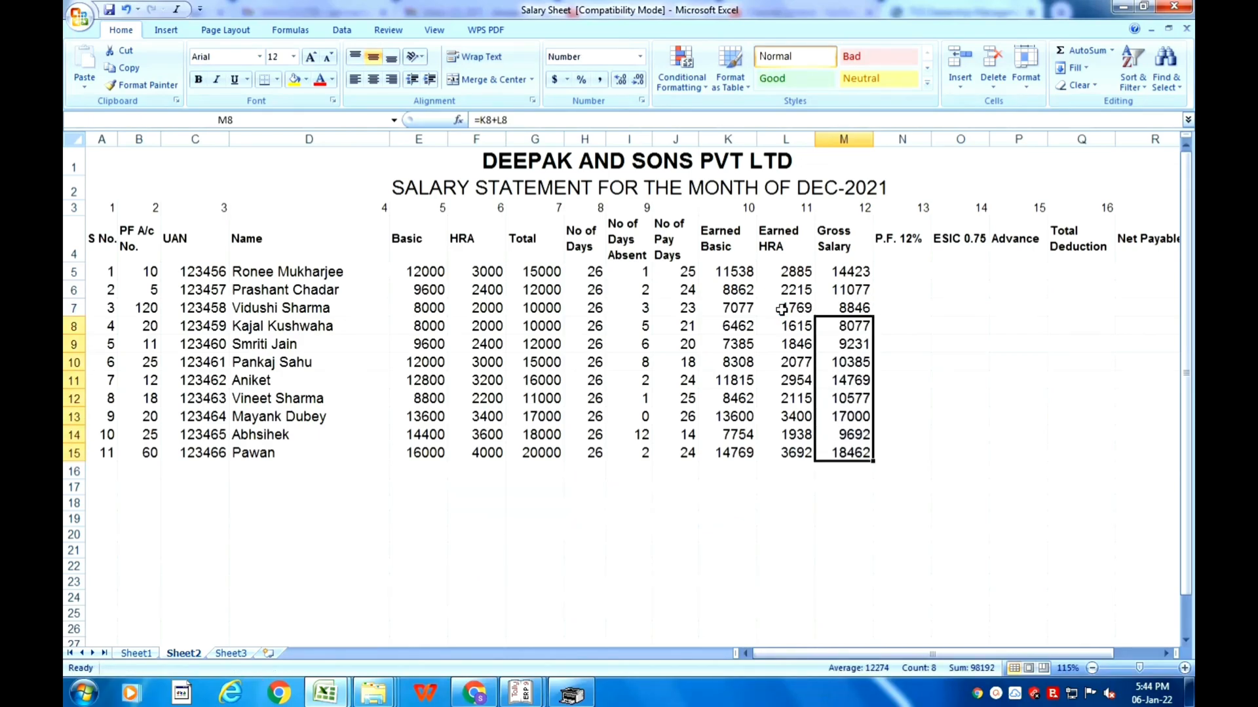
pyautogui.press('Right')
pyautogui.press('Up')
pyautogui.press('Up')
pyautogui.press('Up')
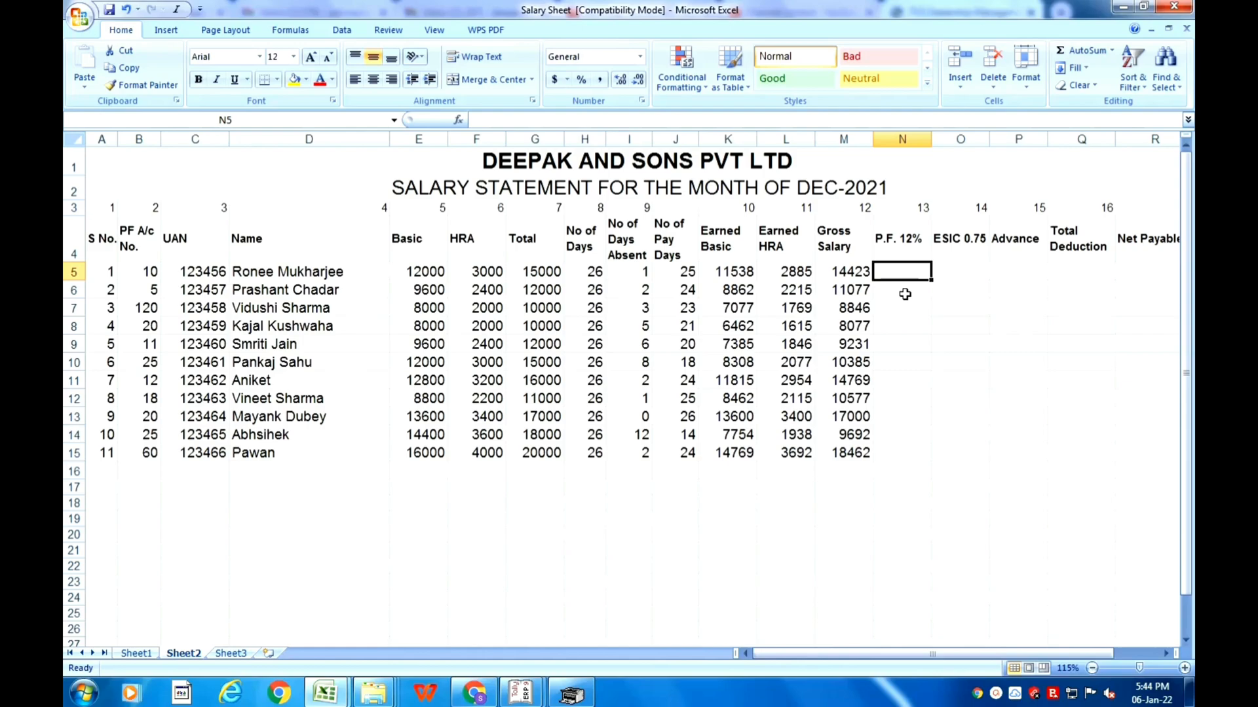
# Step: Rename the P4 header to 'Advance Deduction', wrap its text and resize column P
pyautogui.doubleClick(1008, 240)
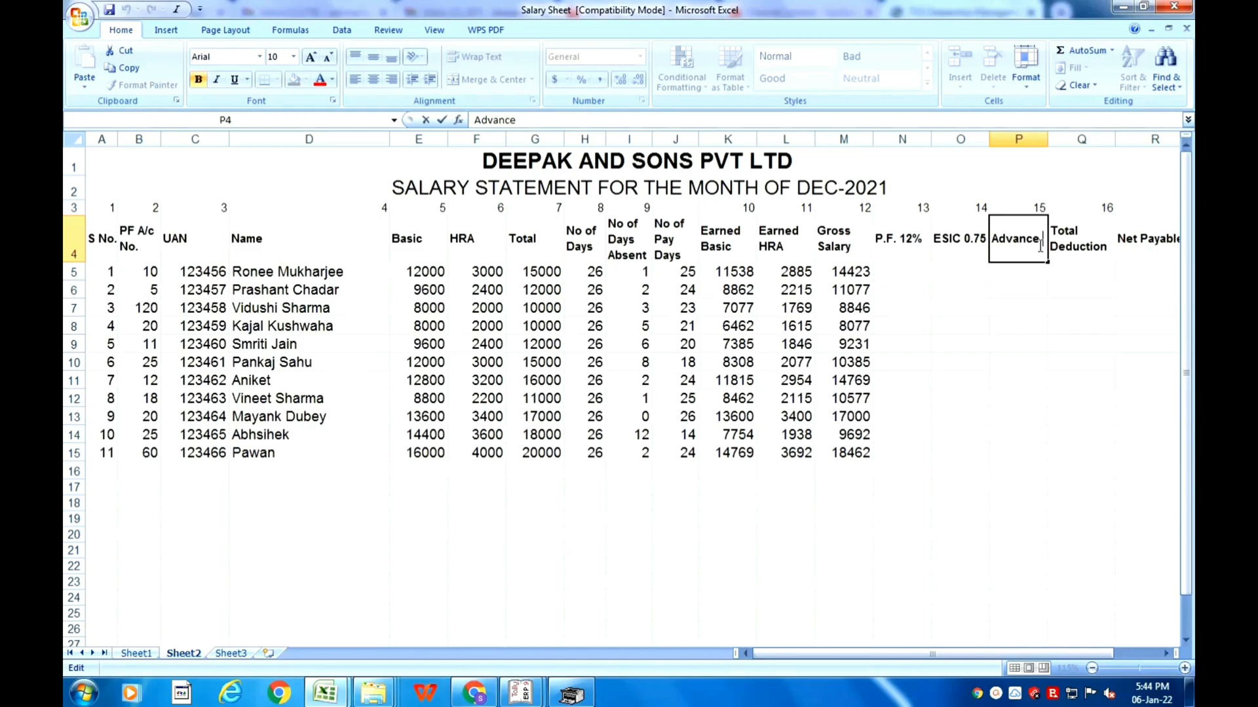
pyautogui.write('Dedu')
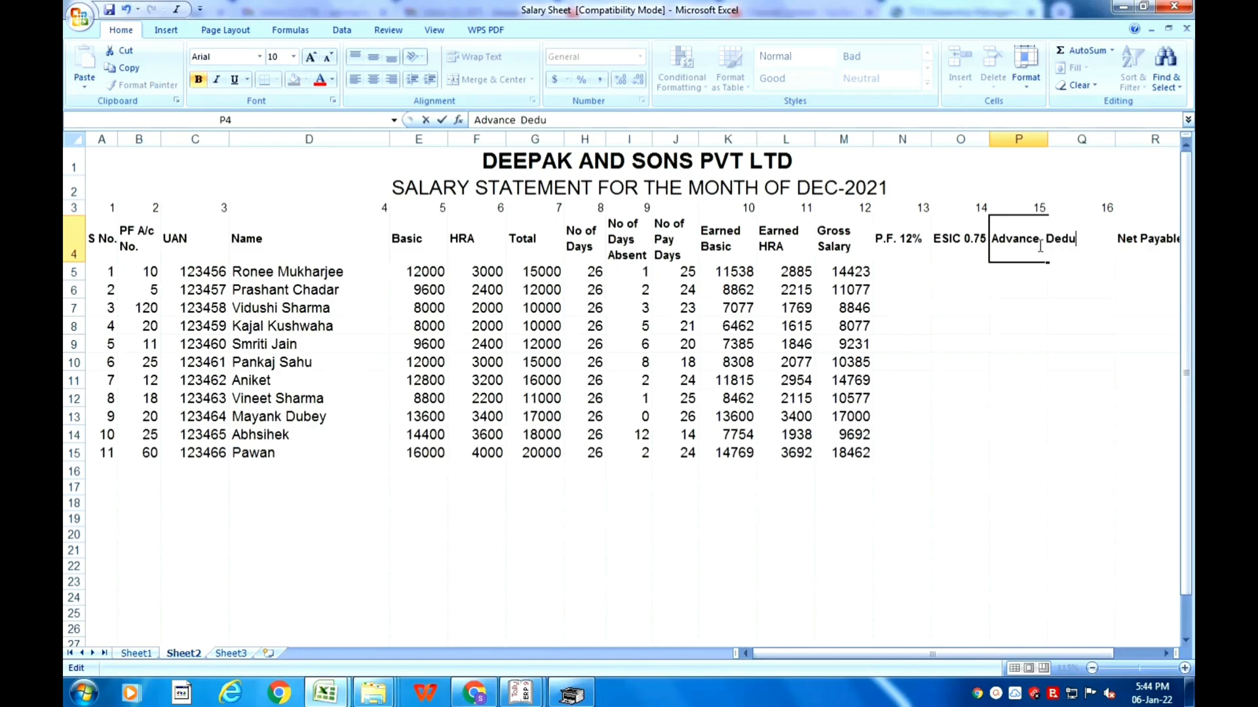
pyautogui.write('ction')
pyautogui.press('Return')
pyautogui.click(1039, 245)
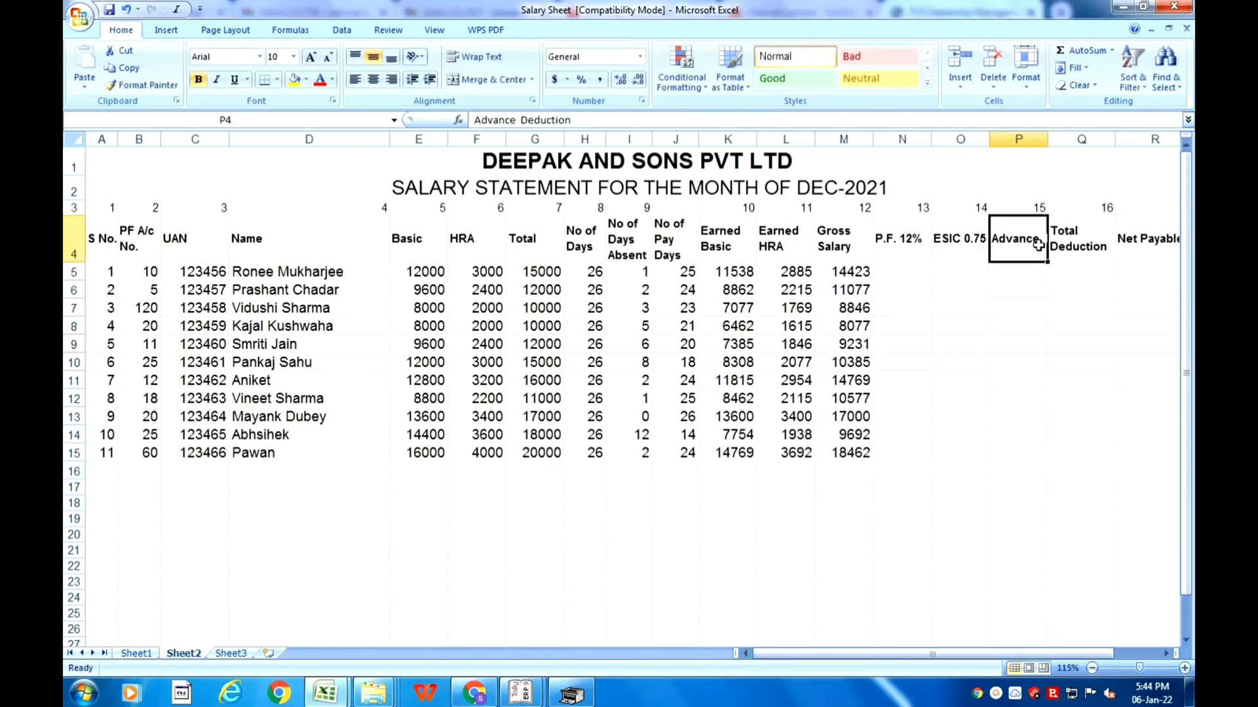
pyautogui.click(476, 56)
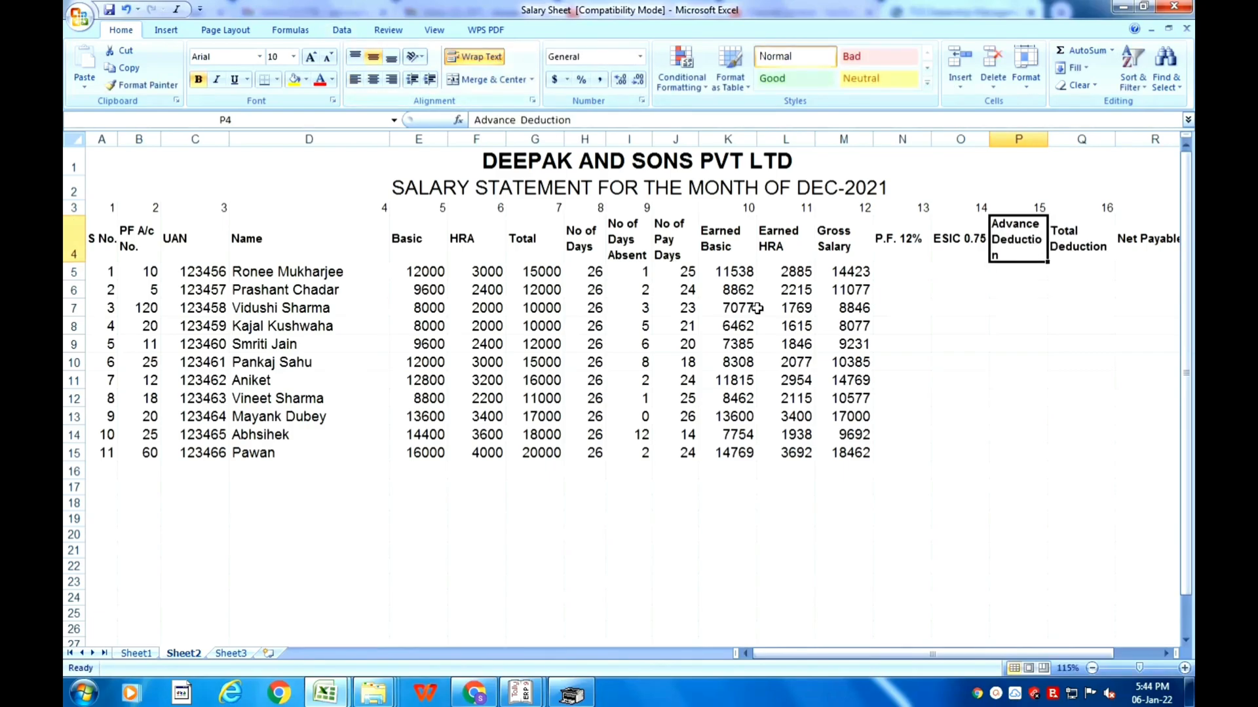
pyautogui.moveTo(1048, 139); pyautogui.dragTo(976, 138)
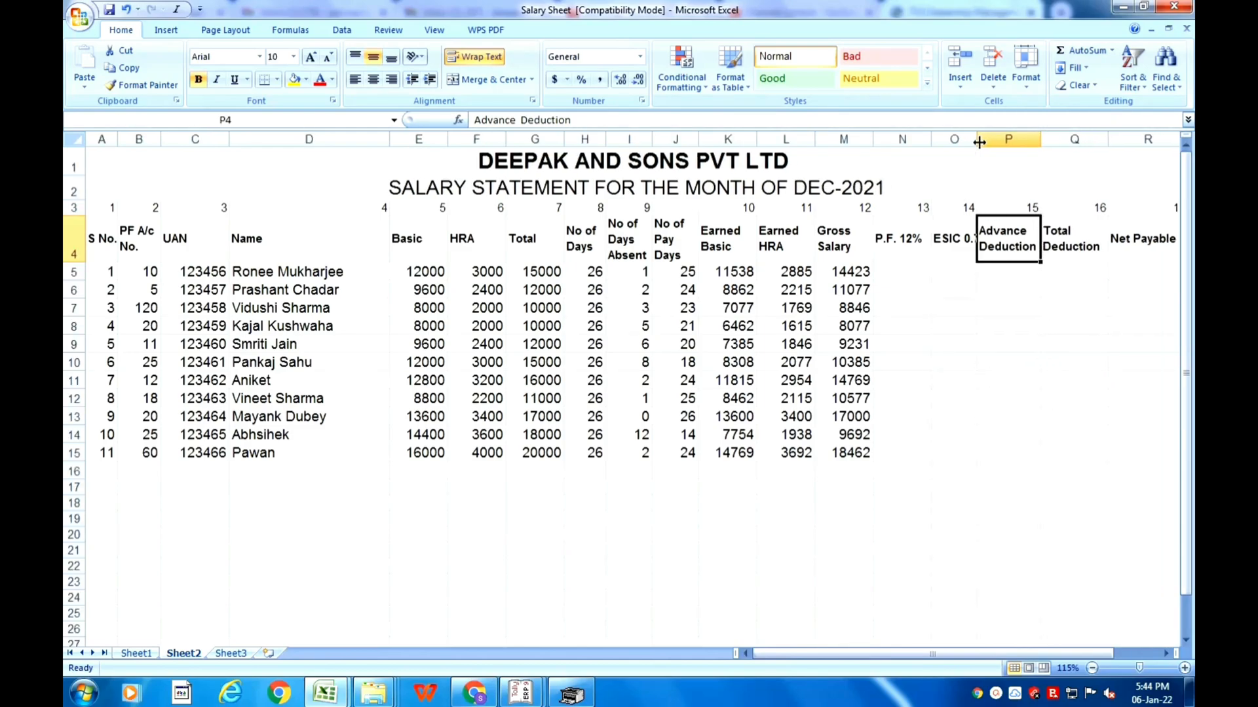
# Step: Wrap the ESIC 0.75 % header text and narrow column N
pyautogui.click(946, 252)
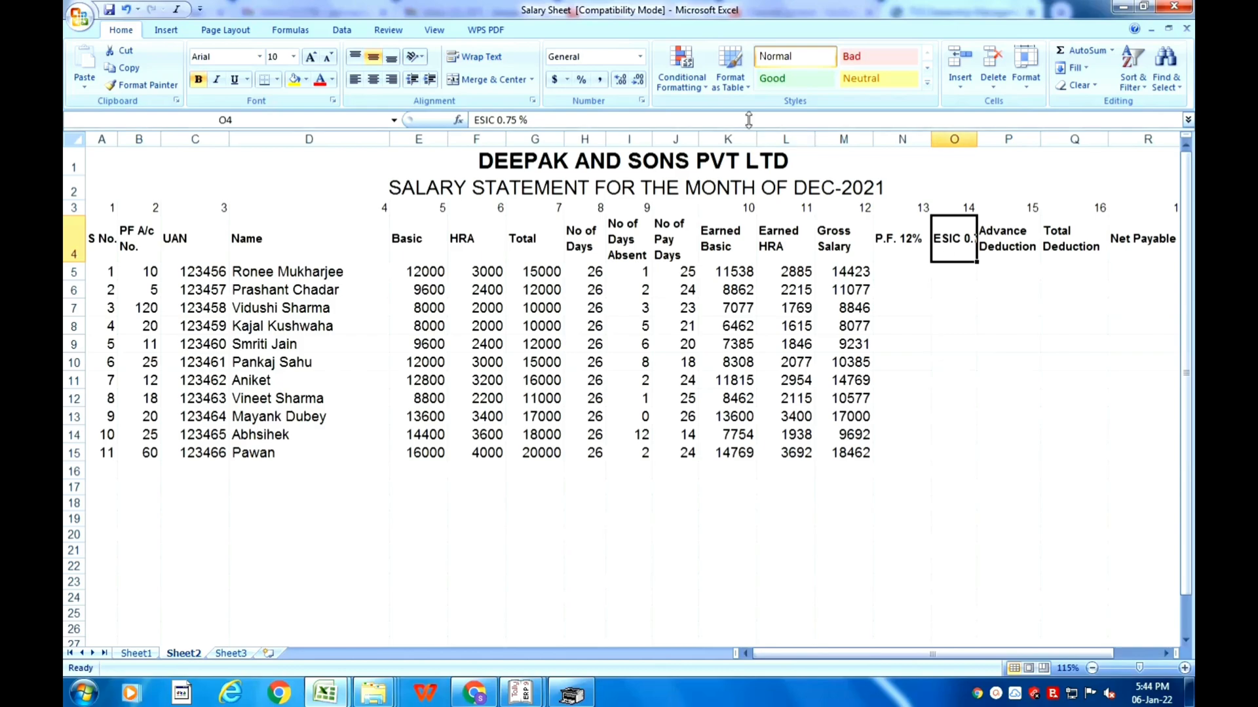
pyautogui.click(485, 58)
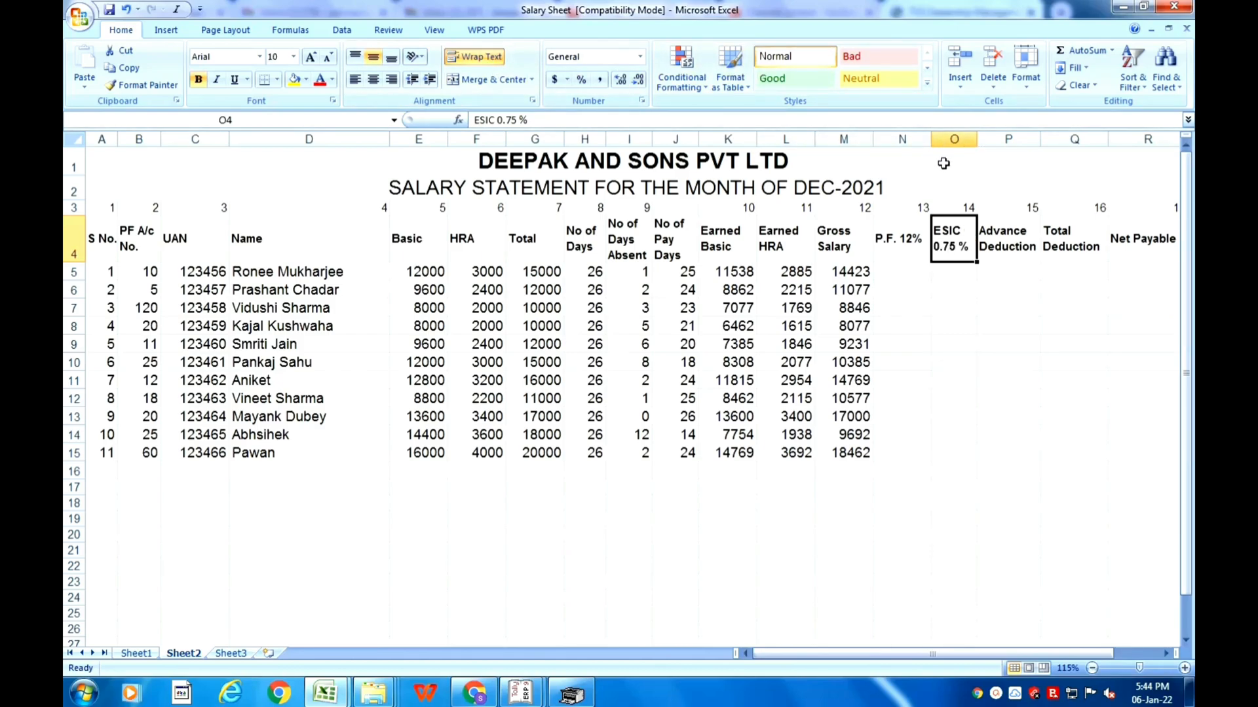
pyautogui.moveTo(931, 139); pyautogui.dragTo(922, 140)
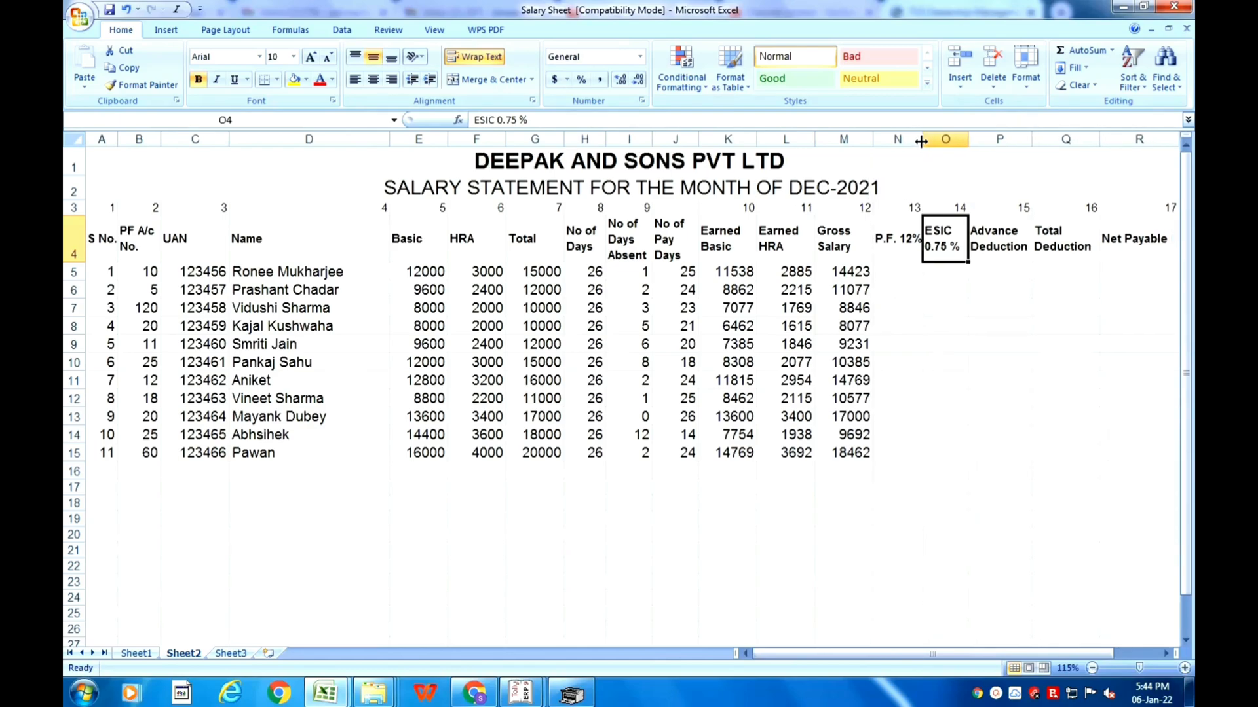
pyautogui.click(896, 282)
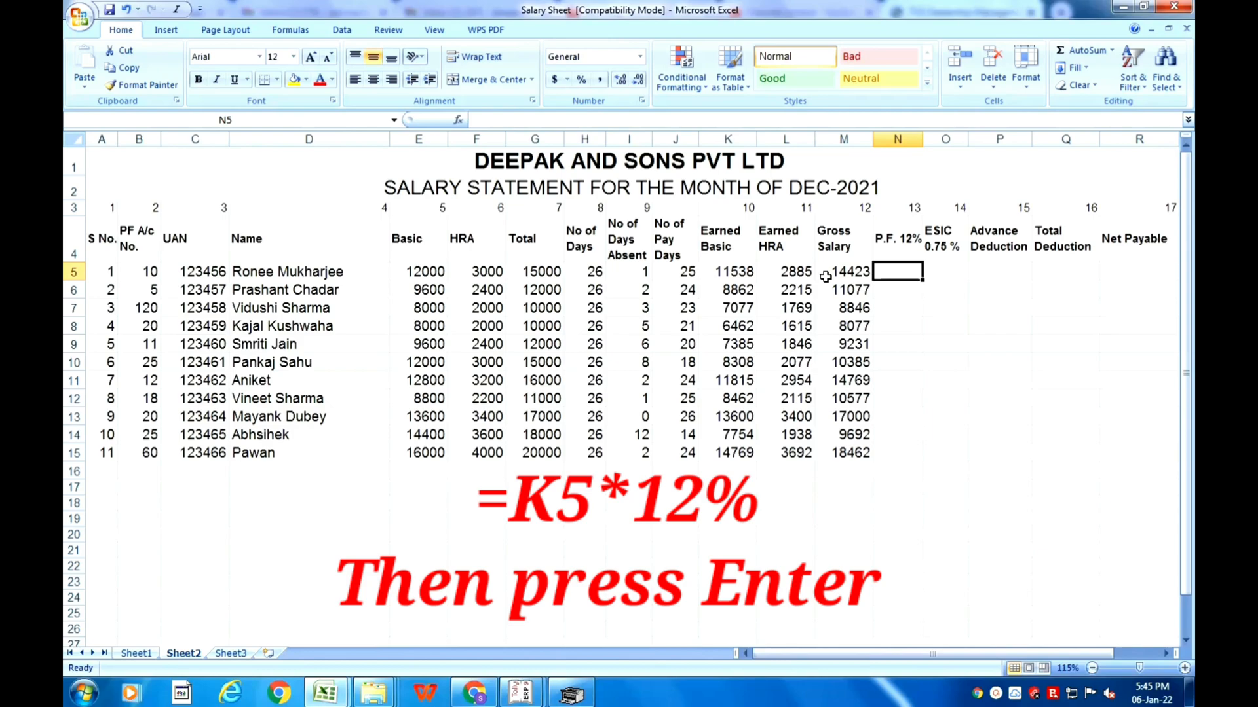
pyautogui.write('=')
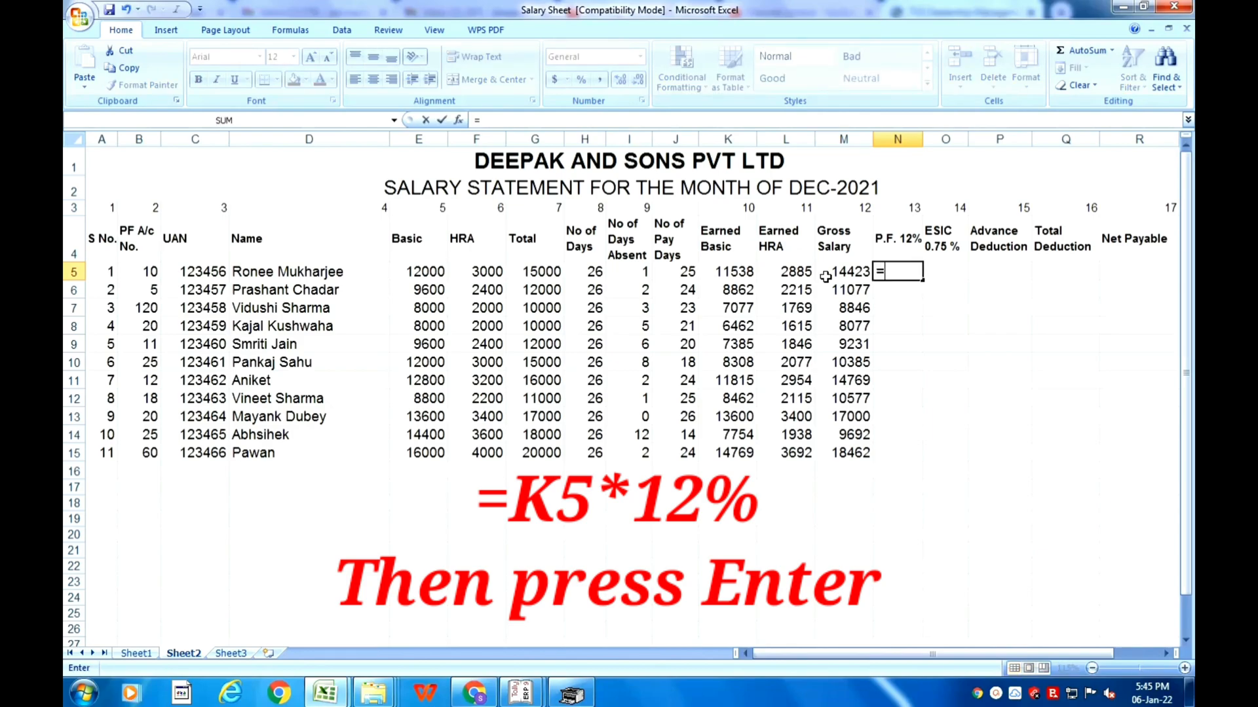
# Step: Enter P.F. formulas =K5*12% in N5 and =K6*12% in N6
pyautogui.click(725, 275)
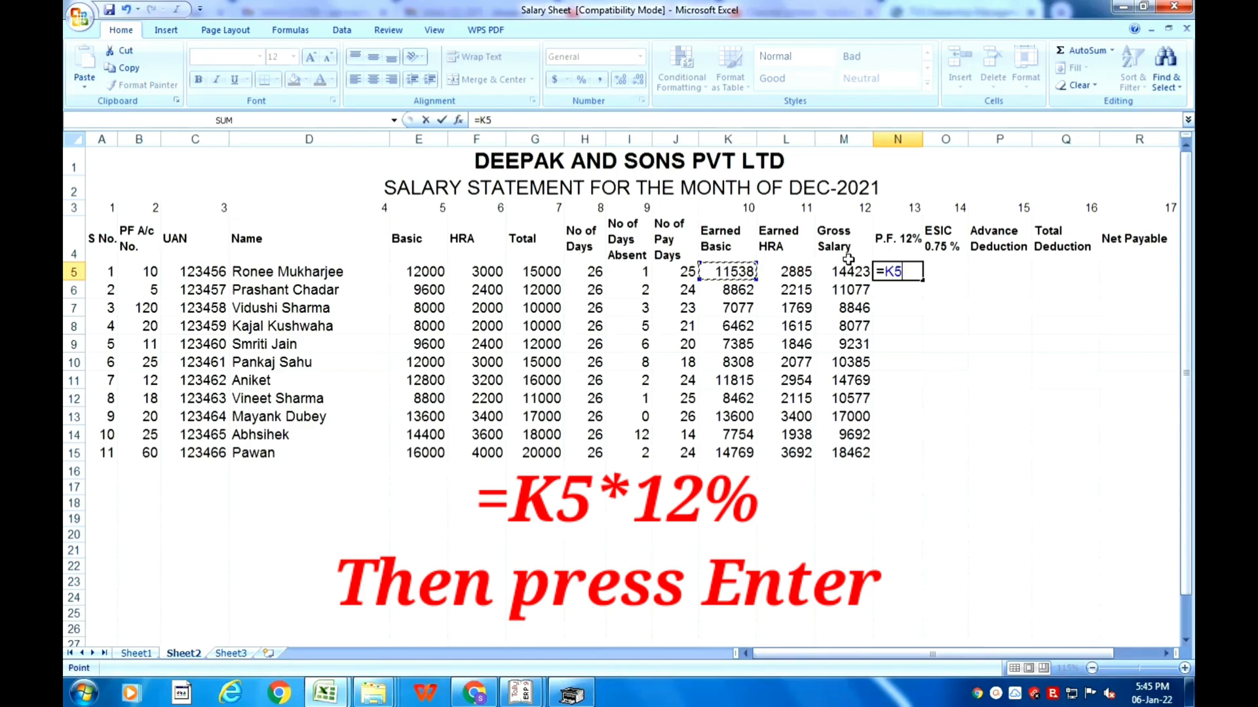
pyautogui.write('*12%')
pyautogui.press('Return')
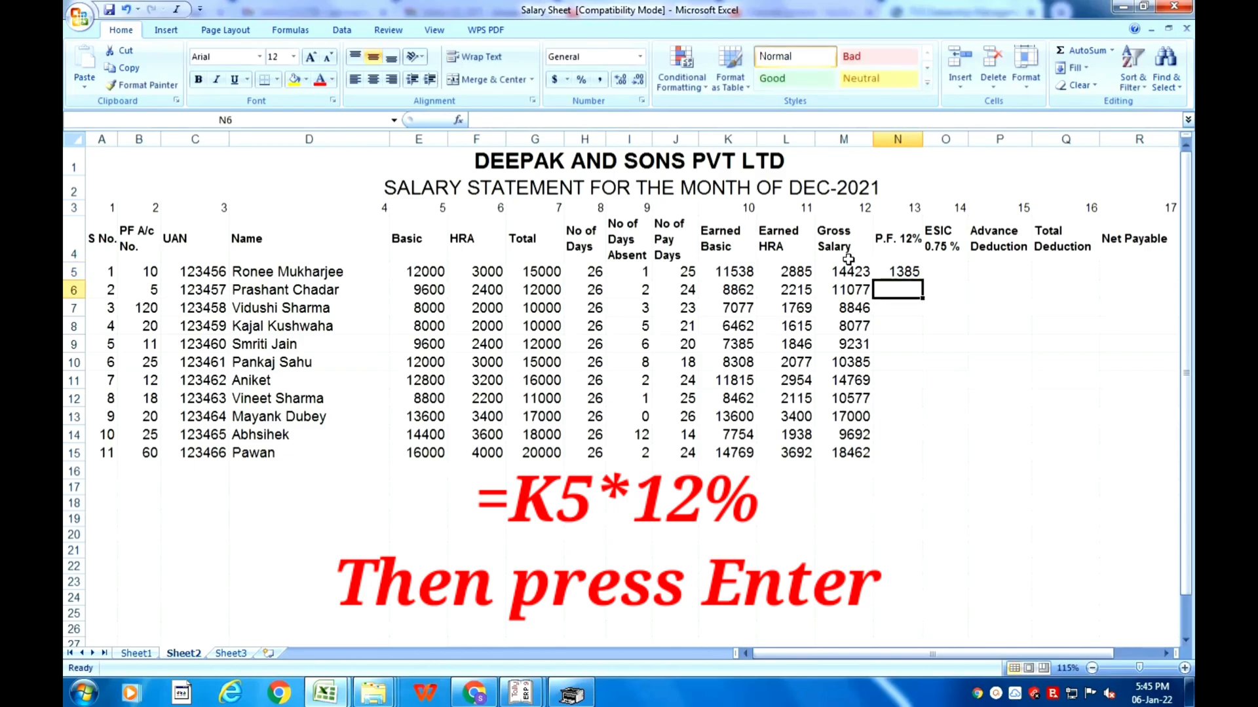
pyautogui.write('=')
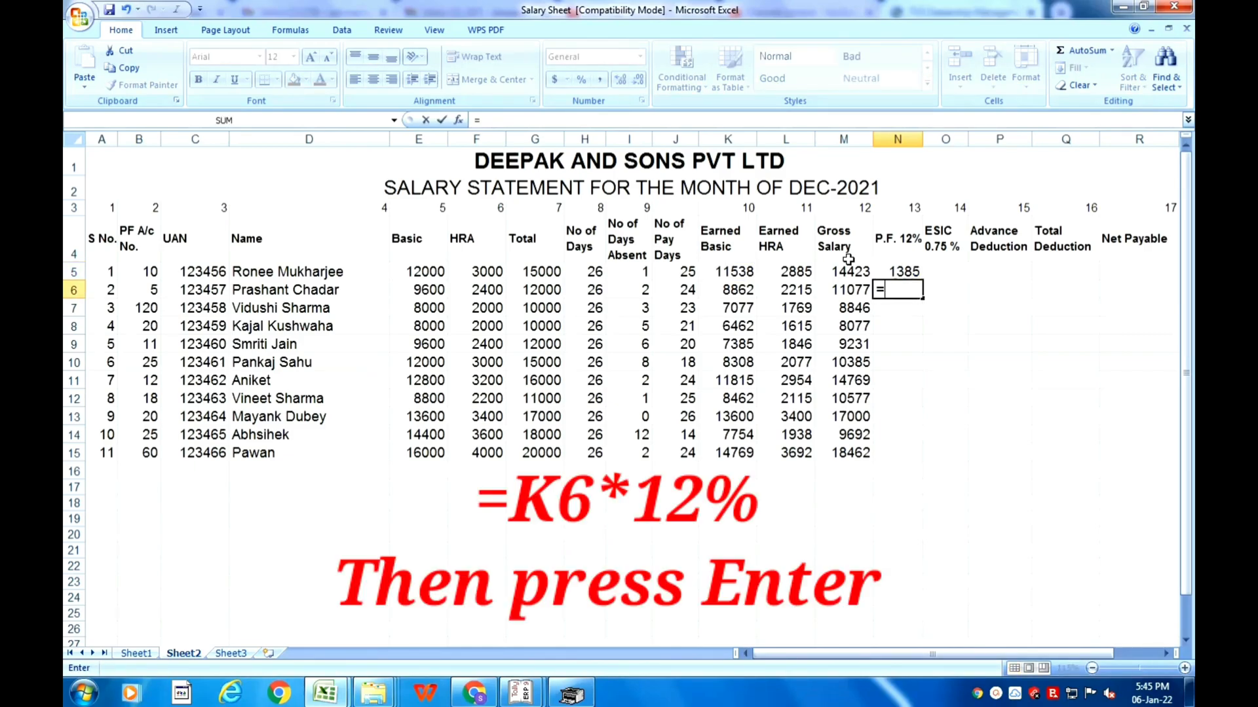
pyautogui.click(734, 290)
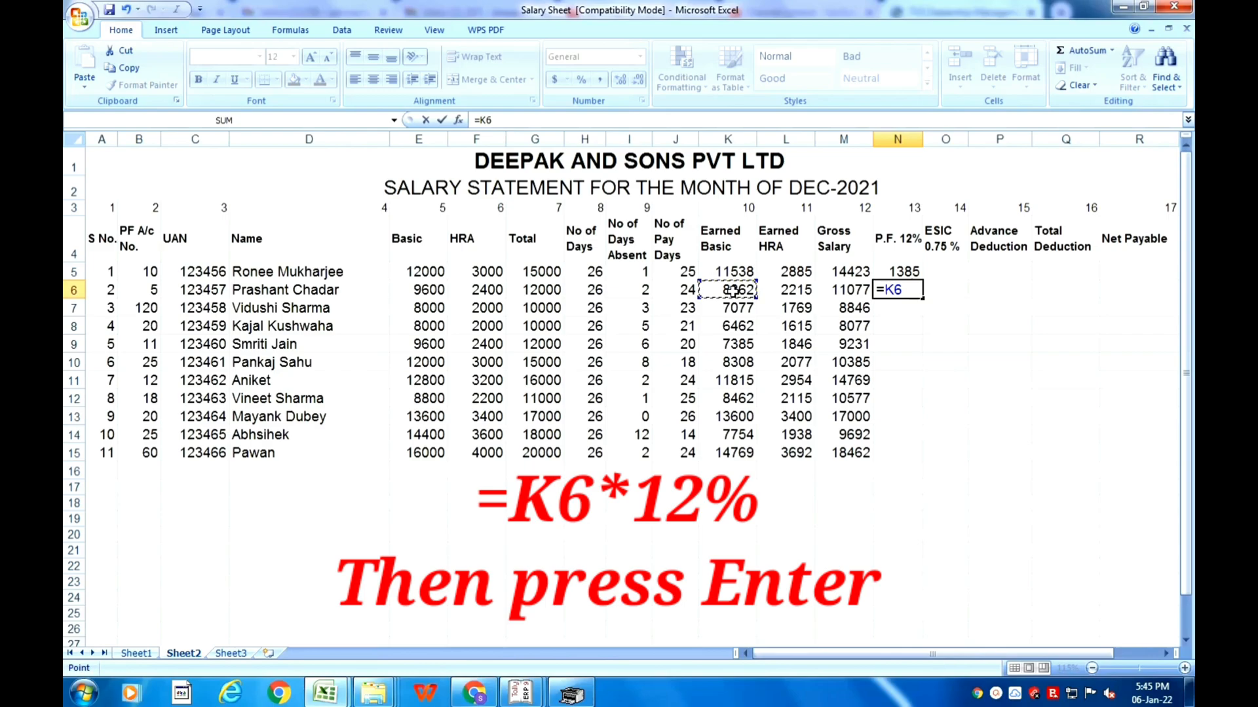
pyautogui.write('*12%')
pyautogui.press('Return')
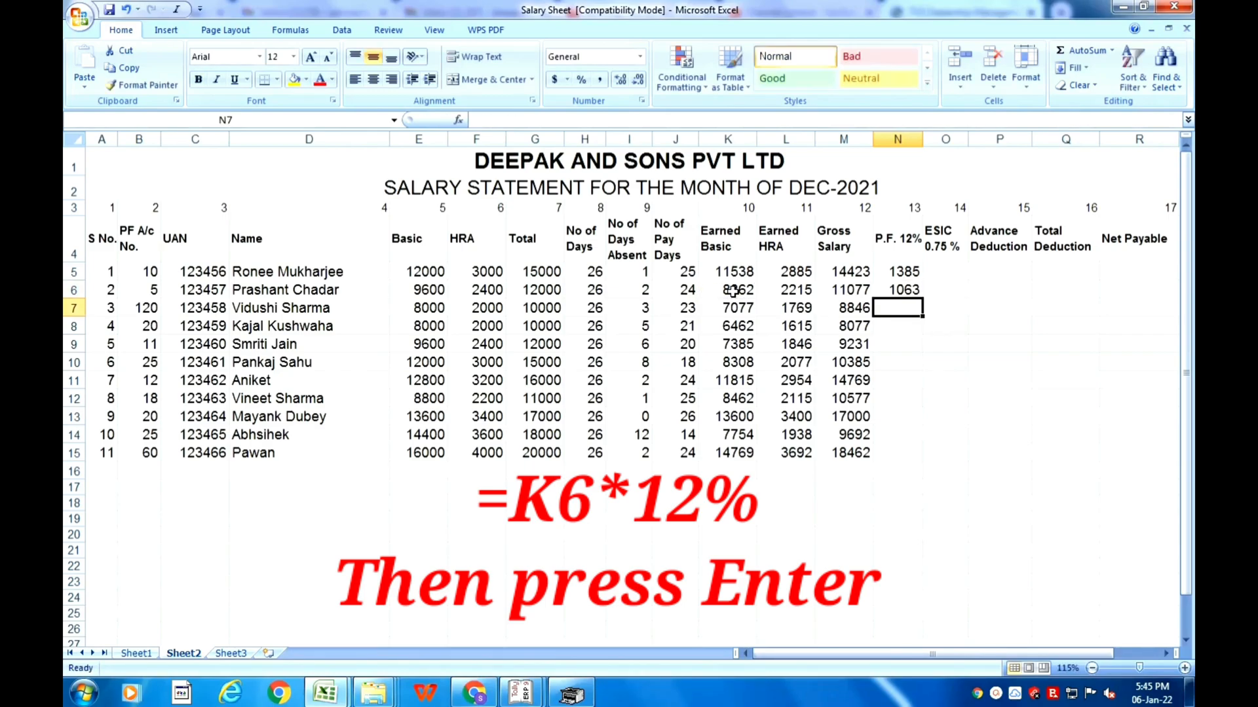
# Step: Enter =K7*12% in N7, round it to a whole number, and copy it through N15
pyautogui.press('Up')
pyautogui.press('Down')
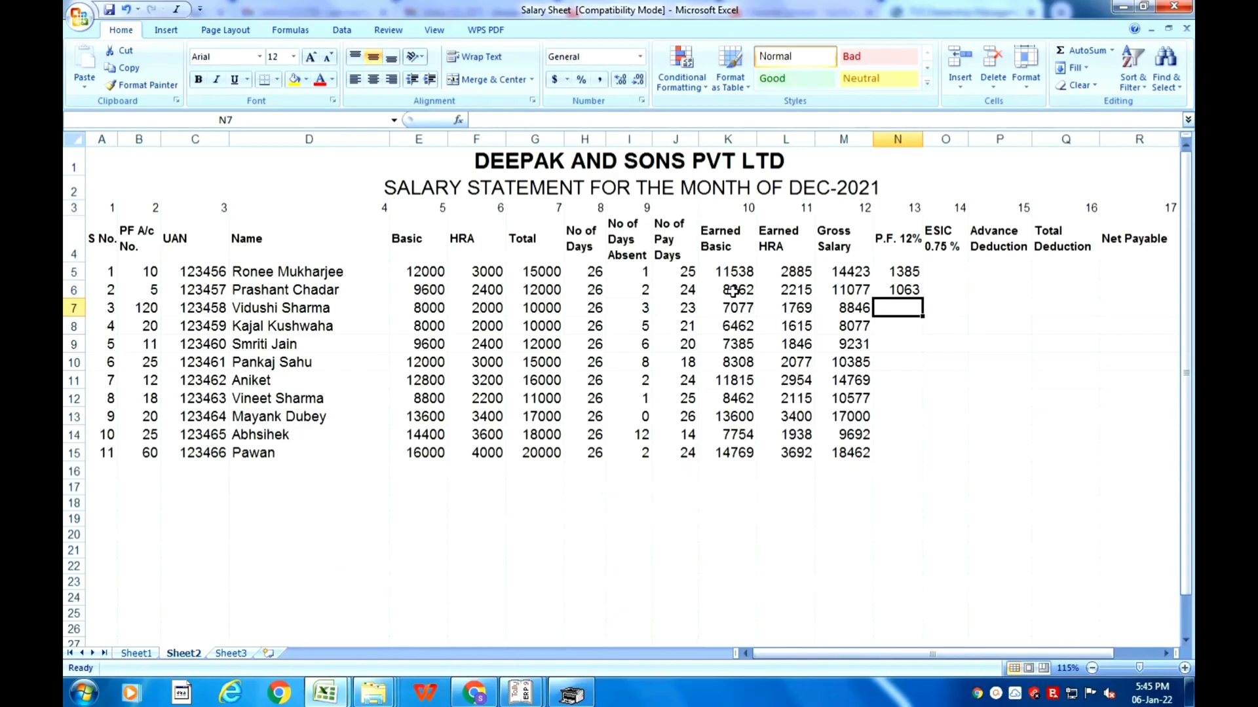
pyautogui.write('=')
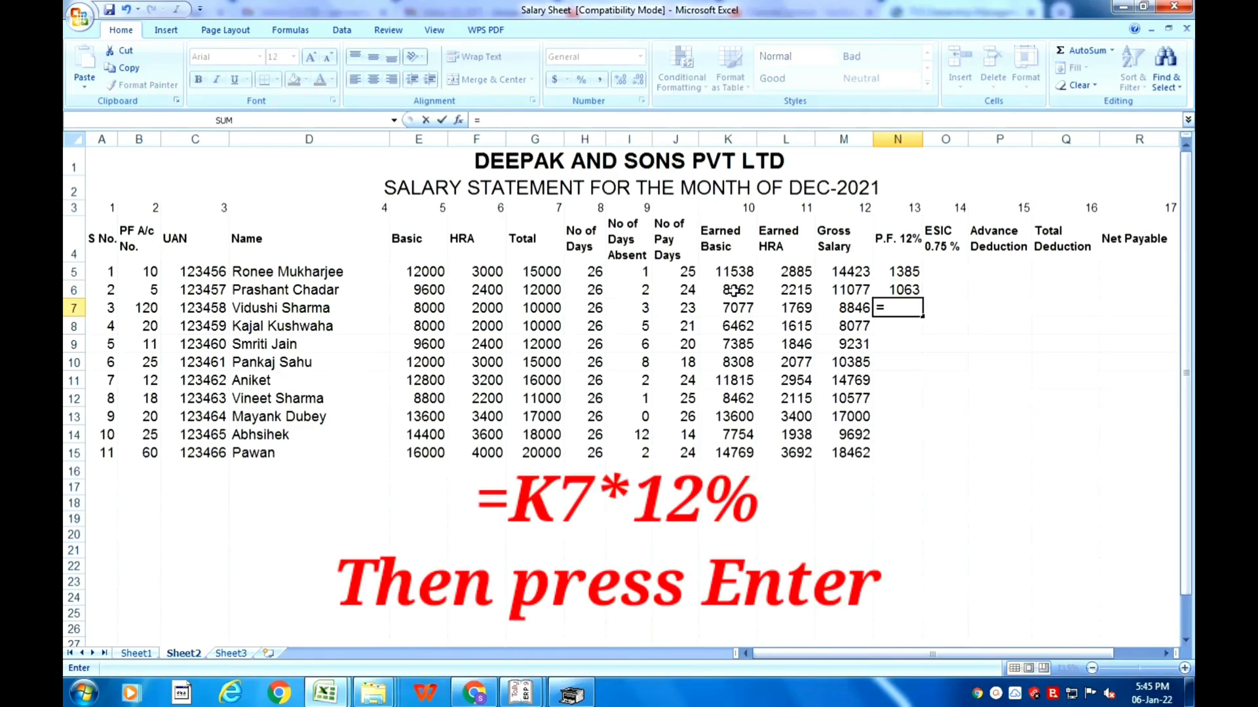
pyautogui.click(738, 308)
pyautogui.write('*12')
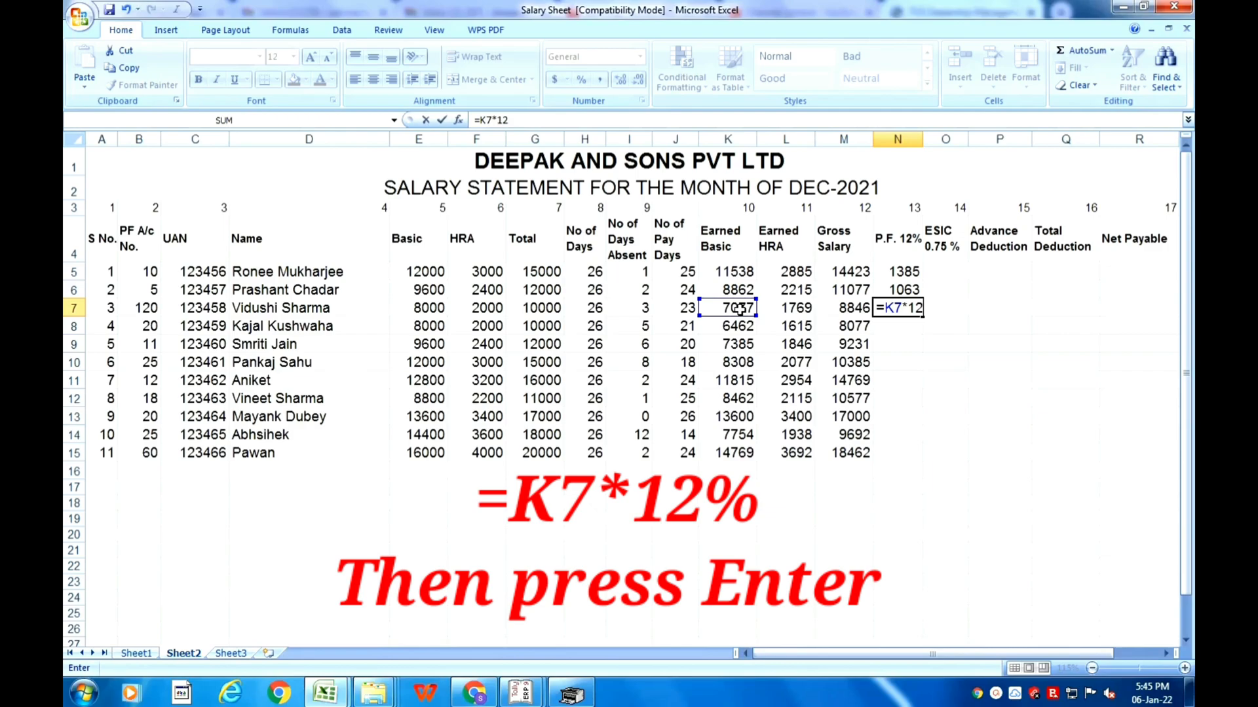
pyautogui.write('%')
pyautogui.press('Return')
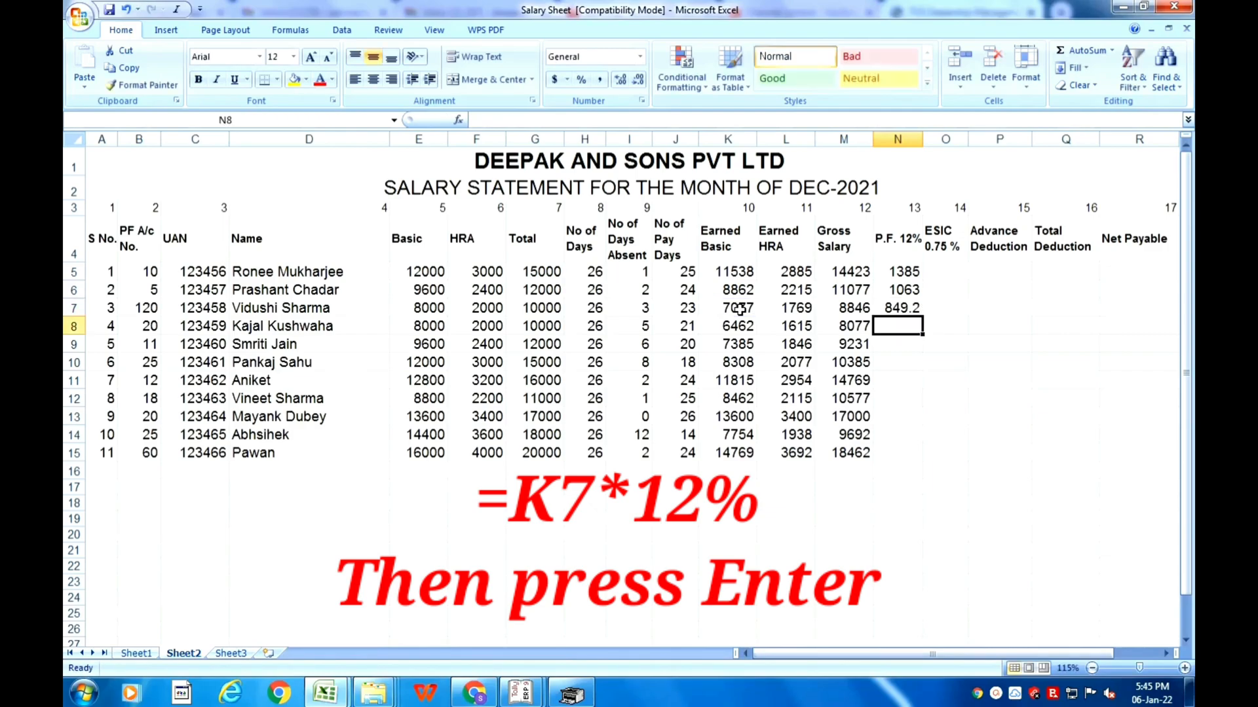
pyautogui.press('Up')
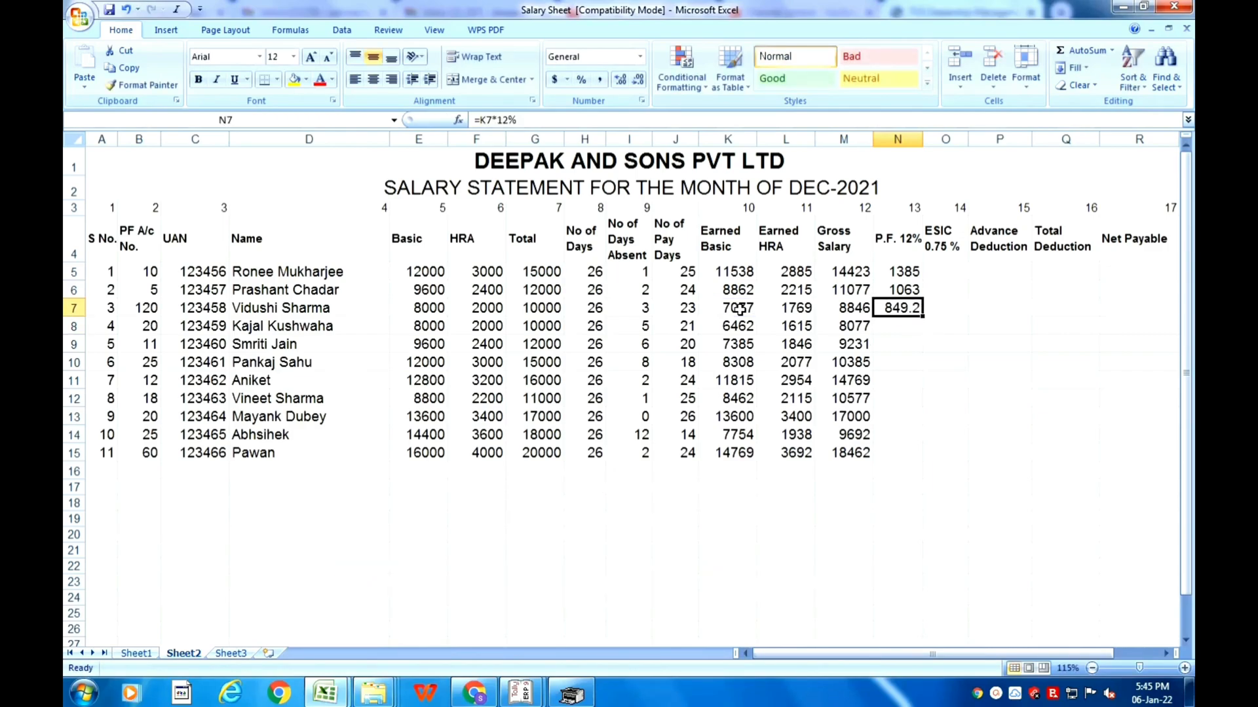
pyautogui.click(638, 79)
pyautogui.hotkey('ctrl', 'c')
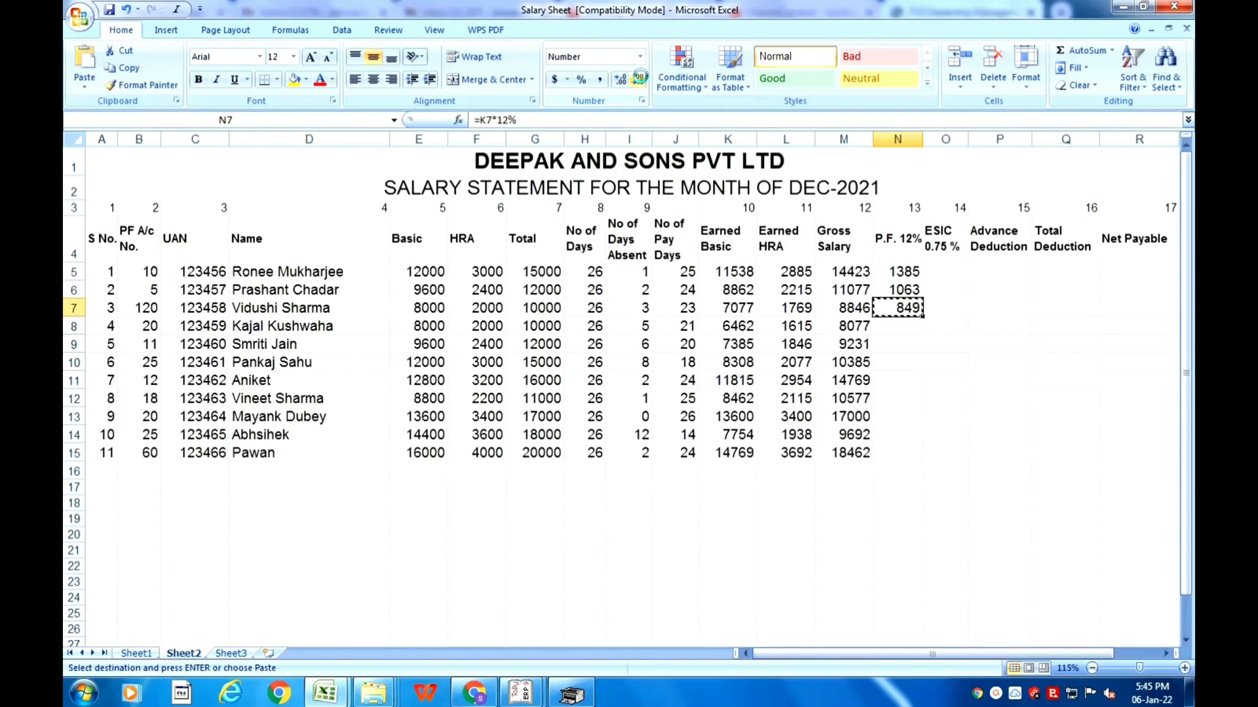
pyautogui.press('Down')
pyautogui.hotkey('shift', 'Down')
pyautogui.hotkey('shift', 'Down')
pyautogui.hotkey('shift', 'Down')
pyautogui.hotkey('shift', 'Down')
pyautogui.hotkey('shift', 'Down')
pyautogui.hotkey('shift', 'Down')
pyautogui.hotkey('shift', 'Down')
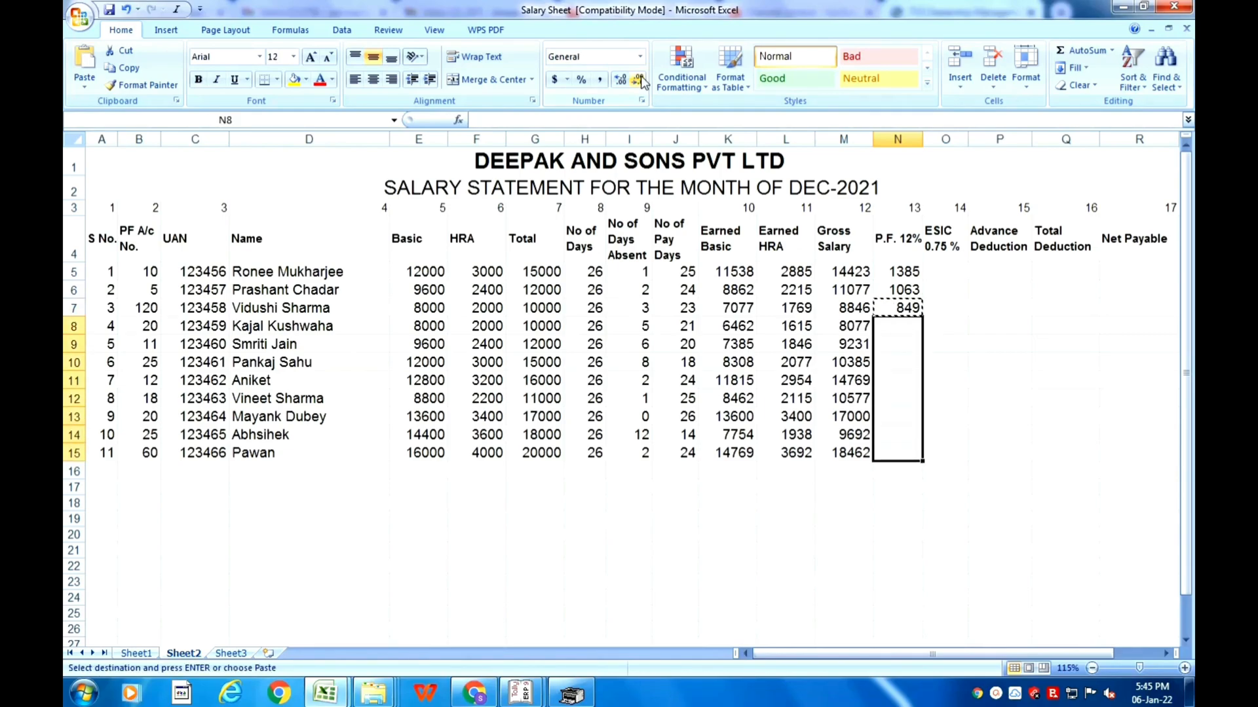
pyautogui.press('Return')
pyautogui.press('Right')
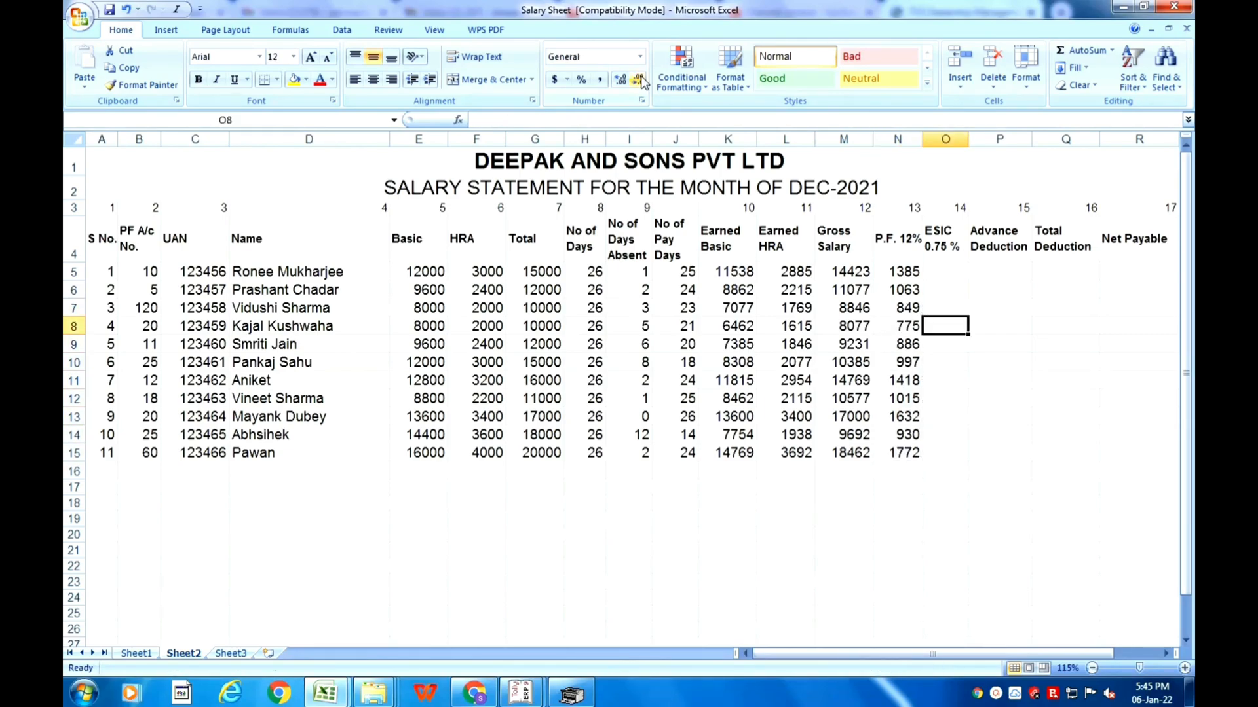
pyautogui.press('Up')
pyautogui.press('Up')
pyautogui.press('Up')
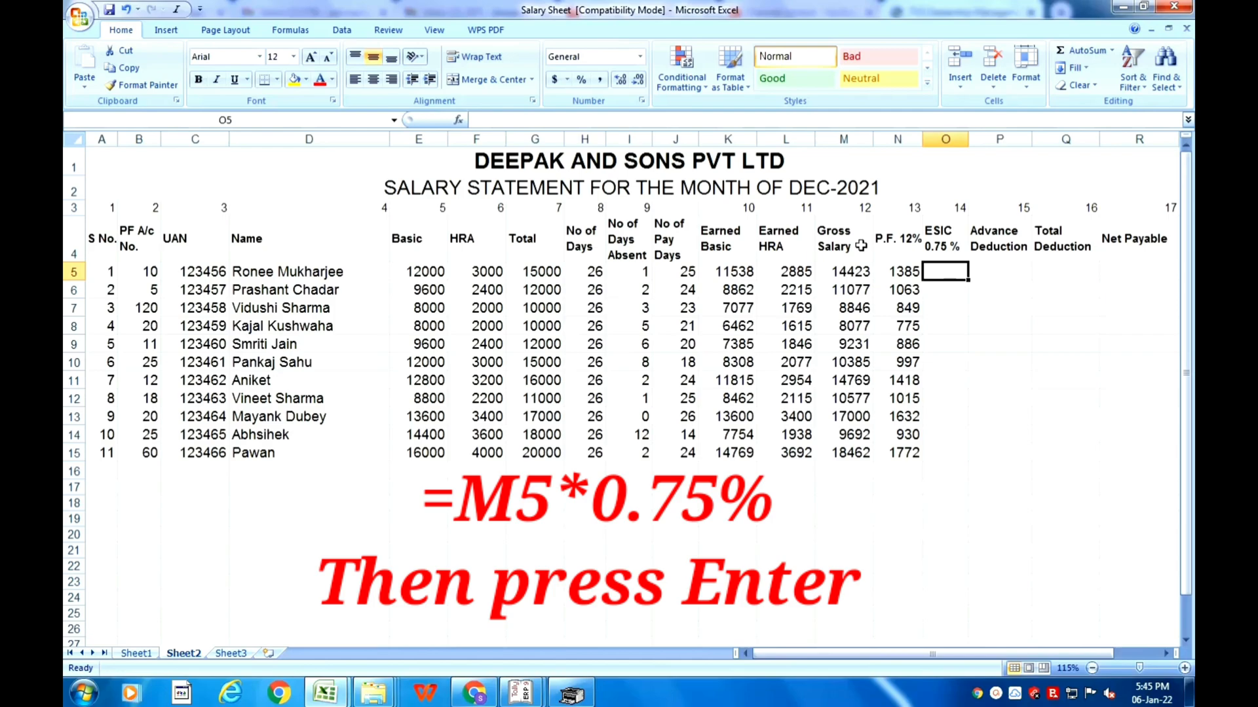
# Step: Enter =M5*0.75% in O5 and round the ESIC to a whole number
pyautogui.write('=')
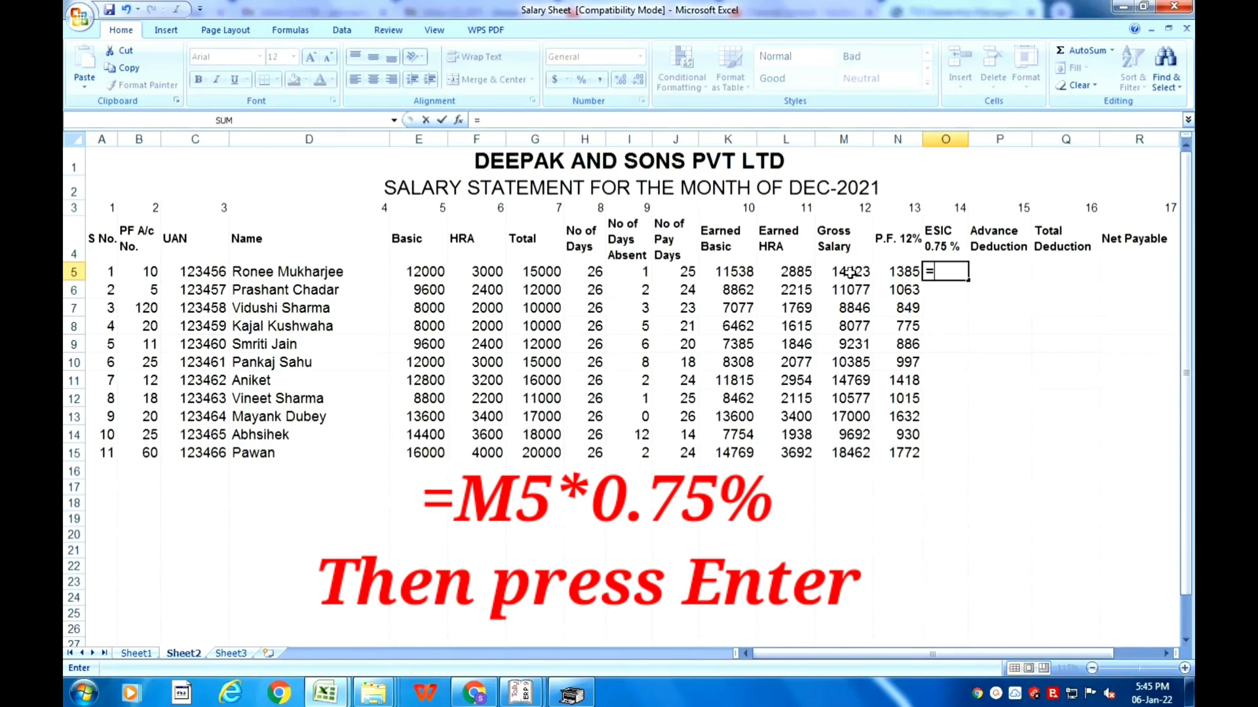
pyautogui.click(854, 272)
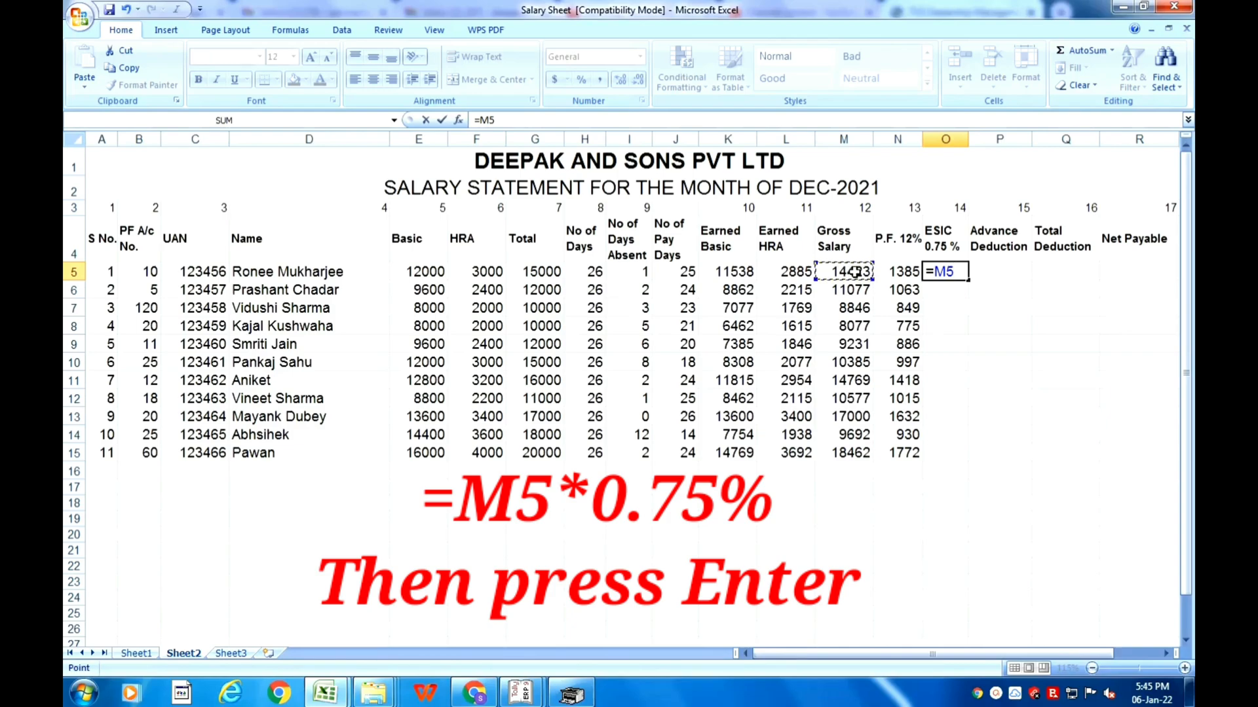
pyautogui.write('*0.75%')
pyautogui.press('Return')
pyautogui.press('Up')
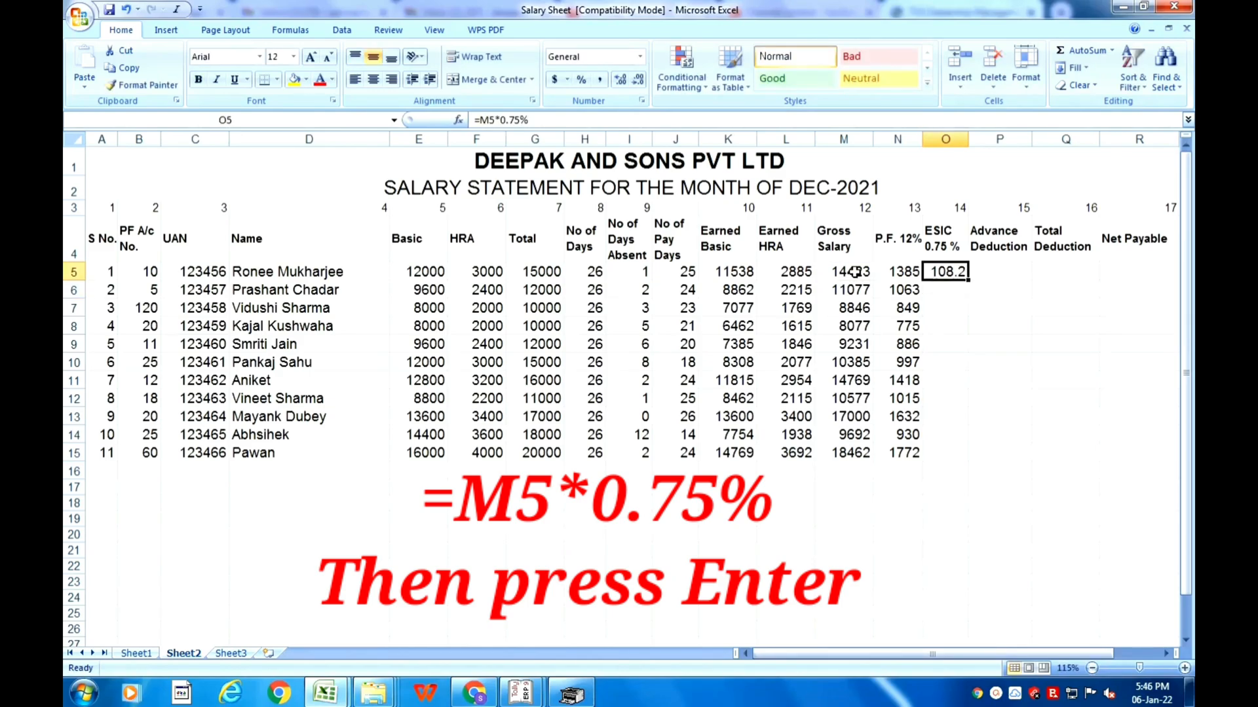
pyautogui.click(637, 80)
# Step: Enter =M6*0.75% in O6, rounded to a whole number
pyautogui.press('Down')
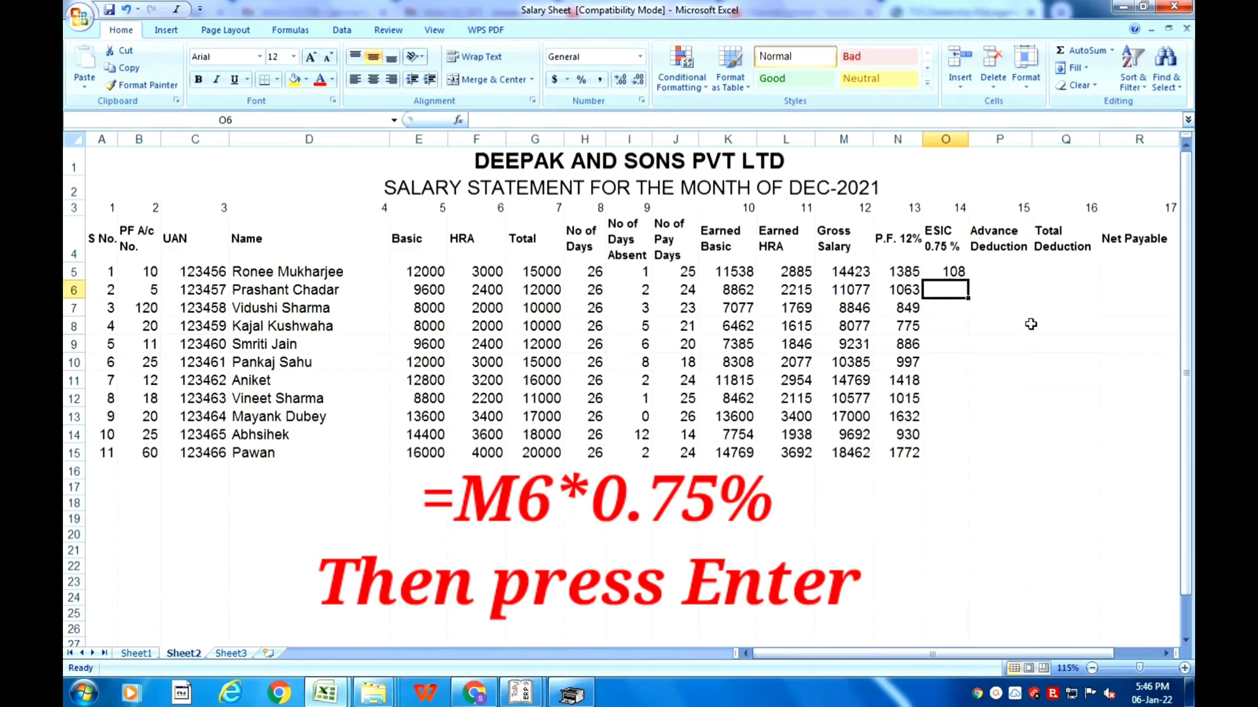
pyautogui.write('=')
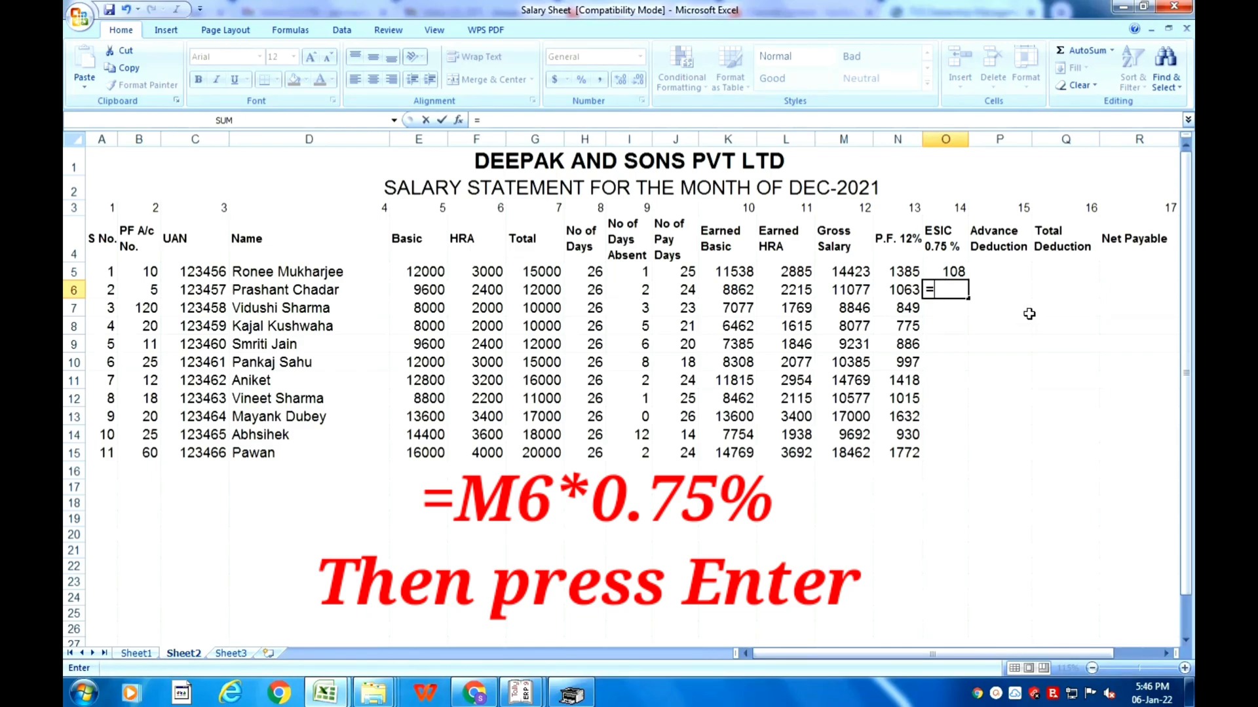
pyautogui.click(845, 292)
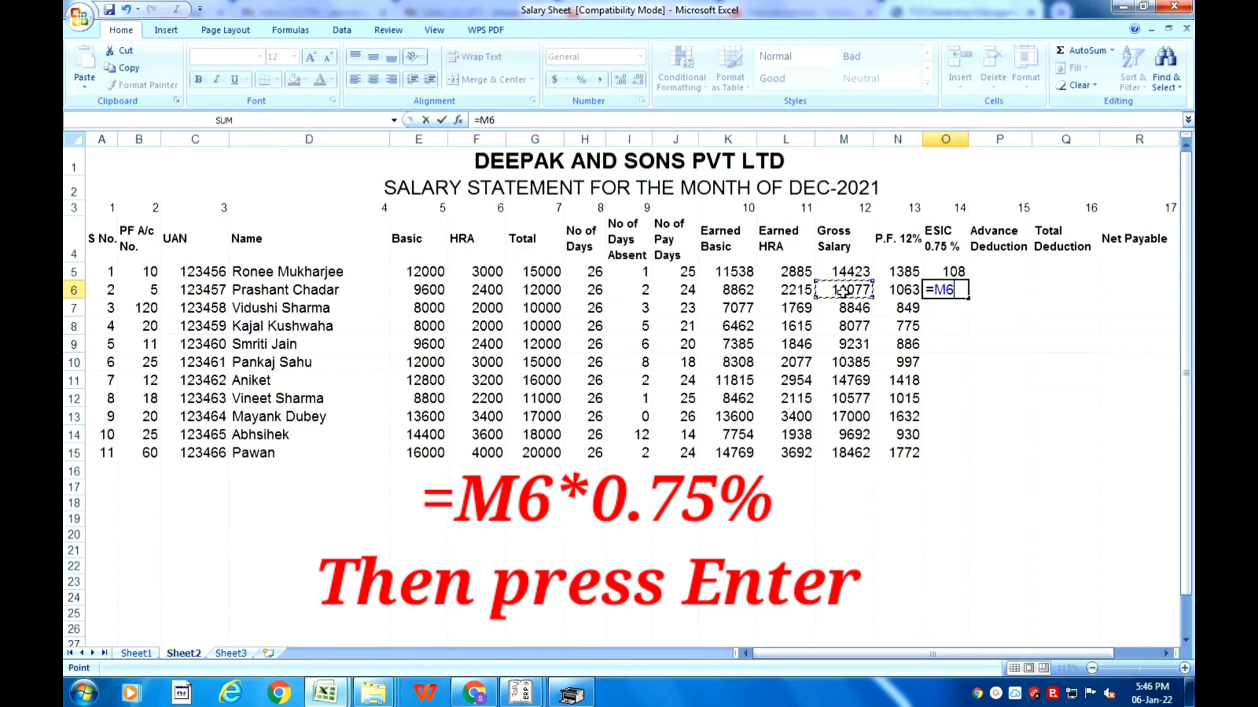
pyautogui.write('*0.75%')
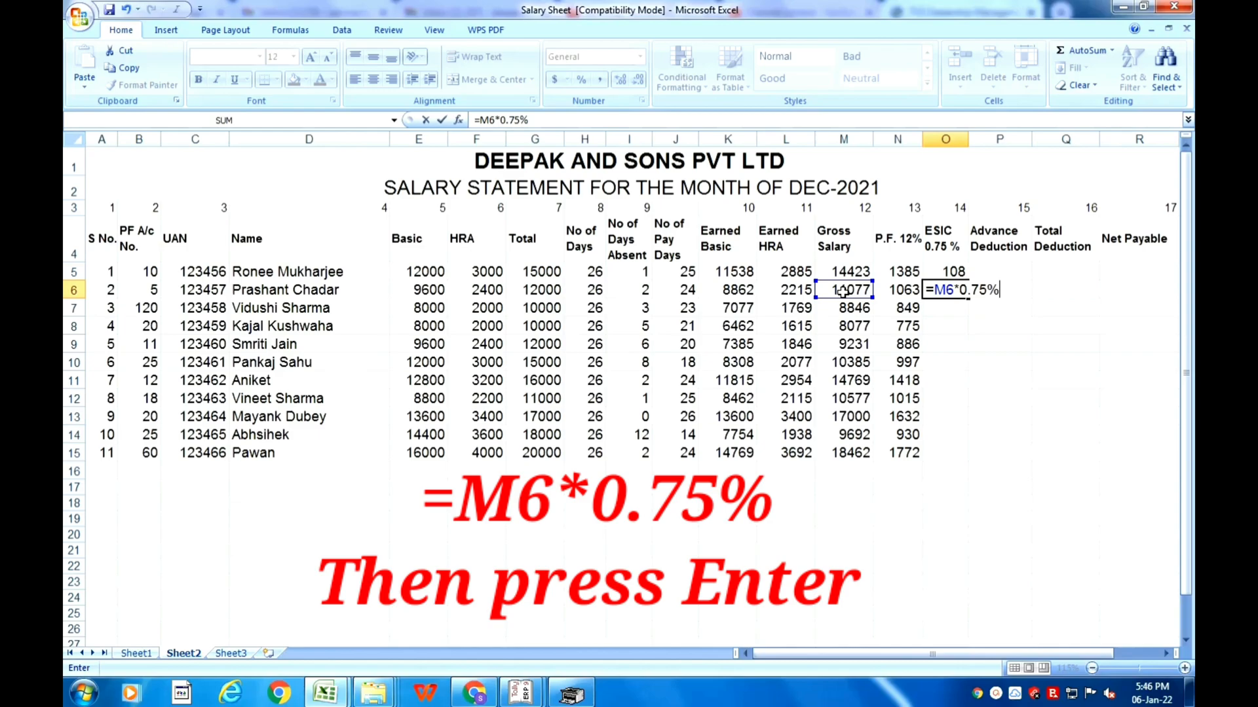
pyautogui.press('Return')
pyautogui.press('Up')
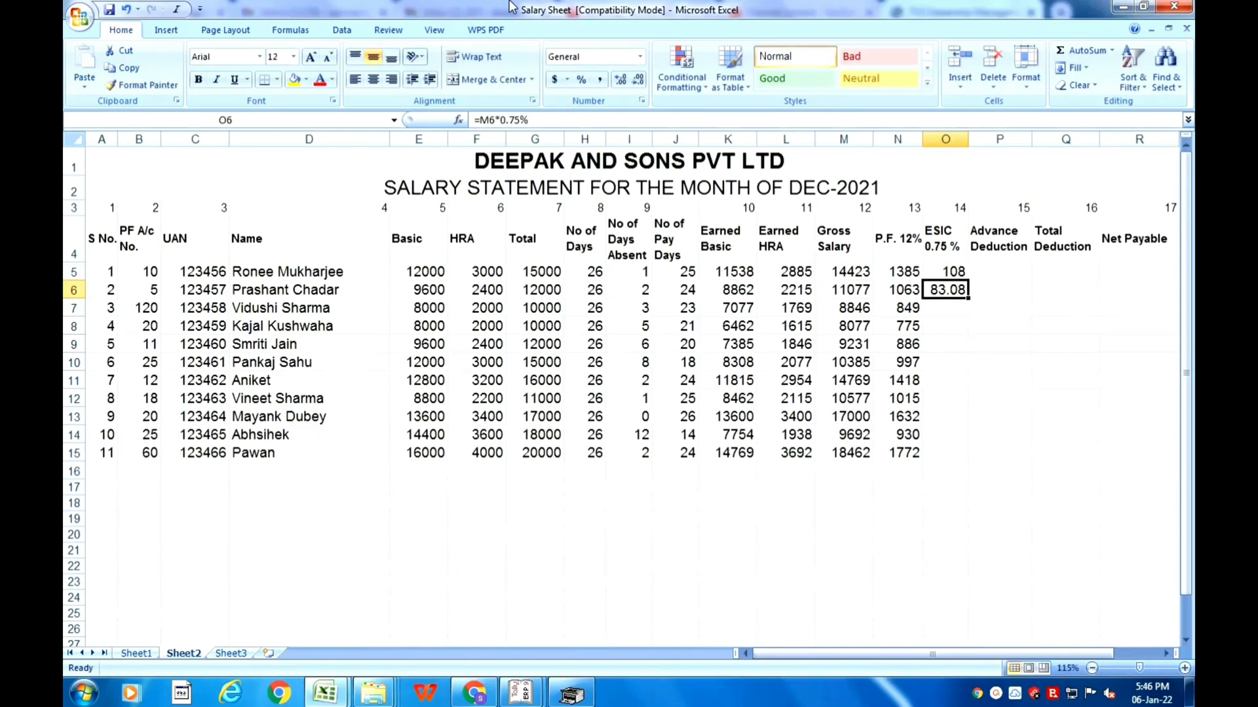
pyautogui.click(639, 80)
pyautogui.press('Down')
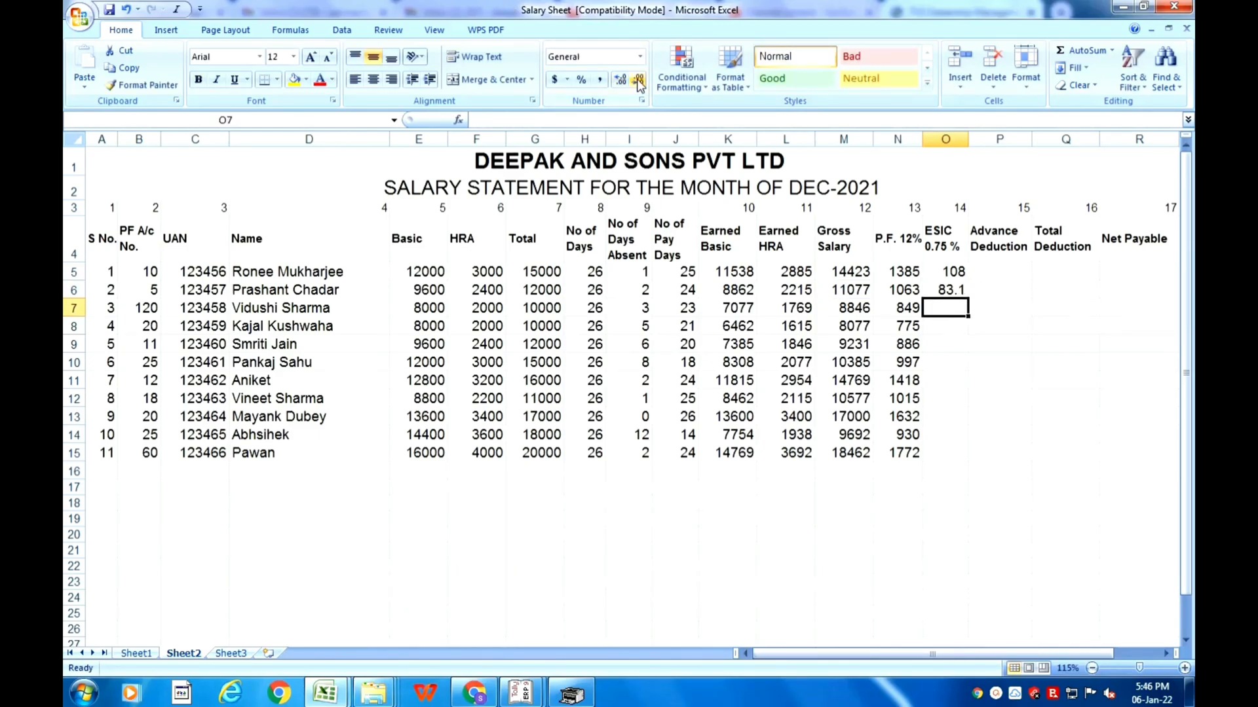
pyautogui.press('Up')
pyautogui.click(638, 81)
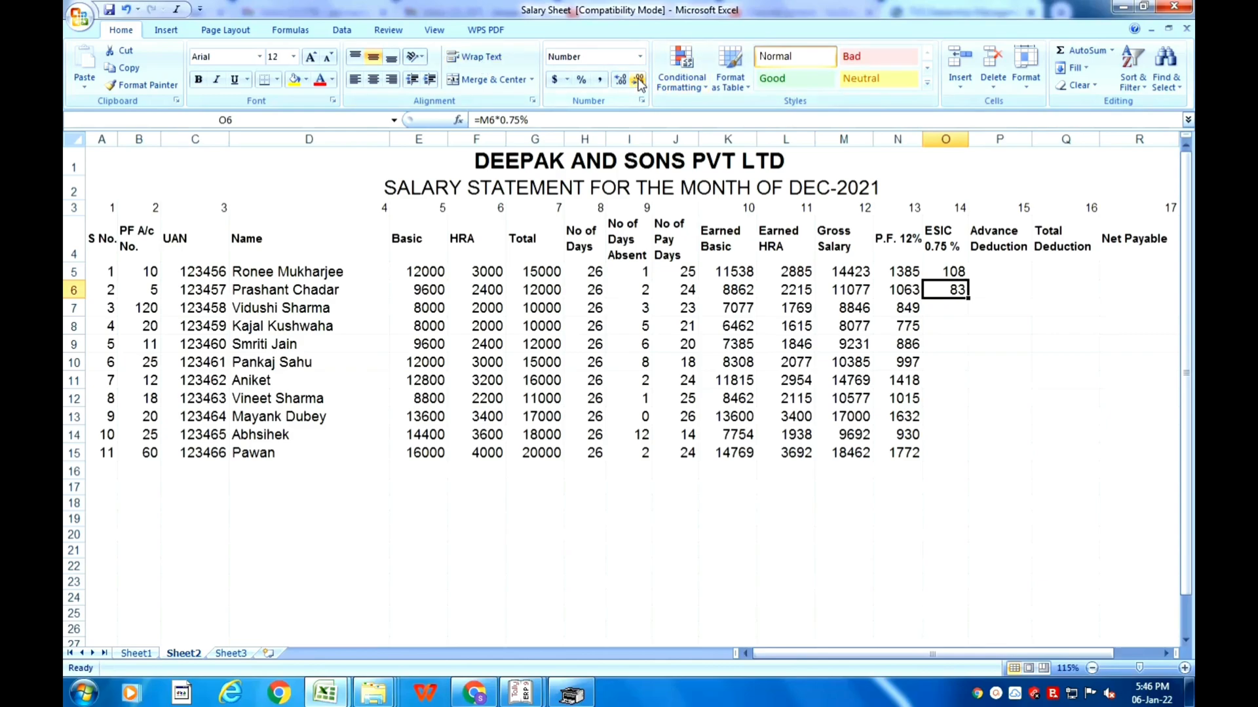
# Step: Enter =M7*0.75% in O7, round it, and copy it down through O15
pyautogui.press('Down')
pyautogui.write('=')
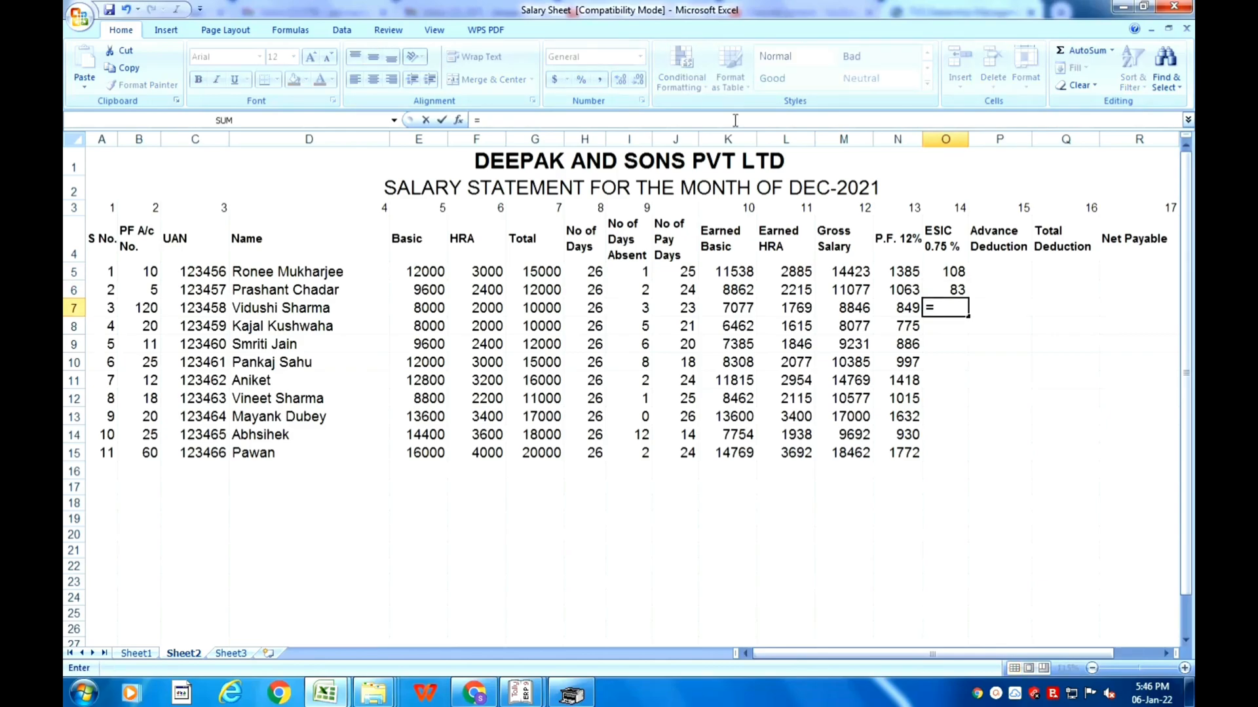
pyautogui.click(849, 308)
pyautogui.write('*0.')
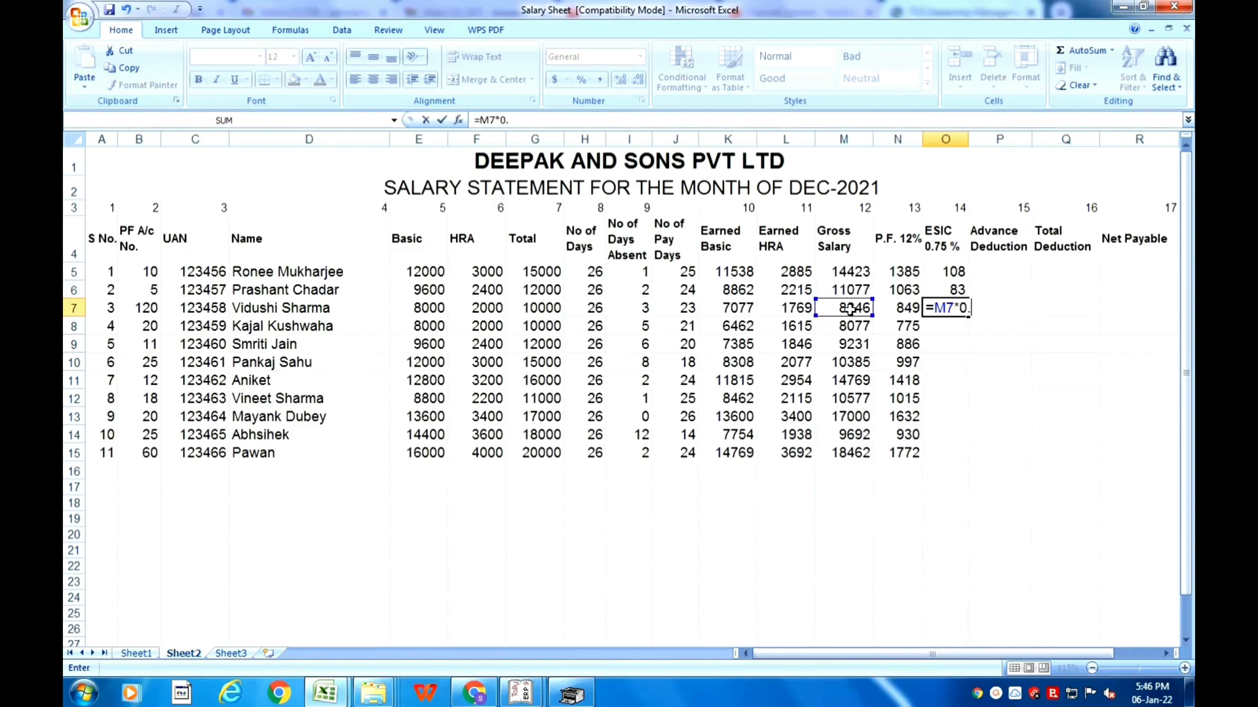
pyautogui.write('75%')
pyautogui.press('Return')
pyautogui.press('Up')
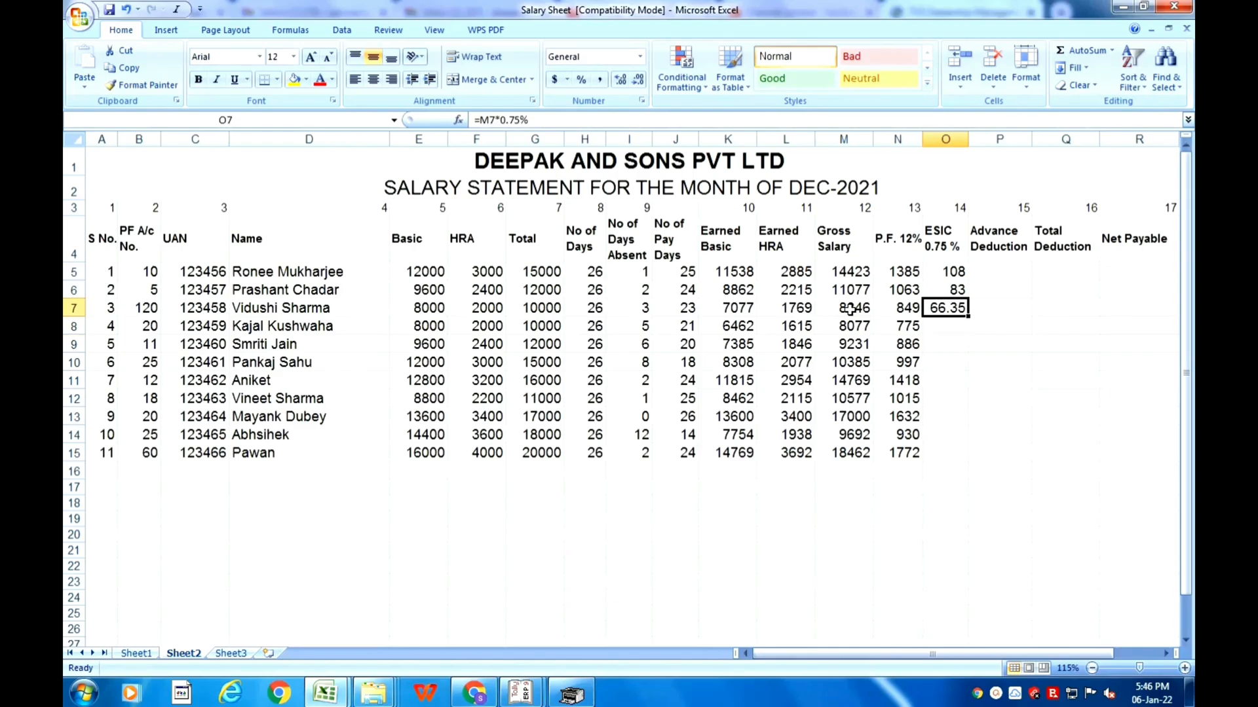
pyautogui.click(638, 83)
pyautogui.click(638, 83)
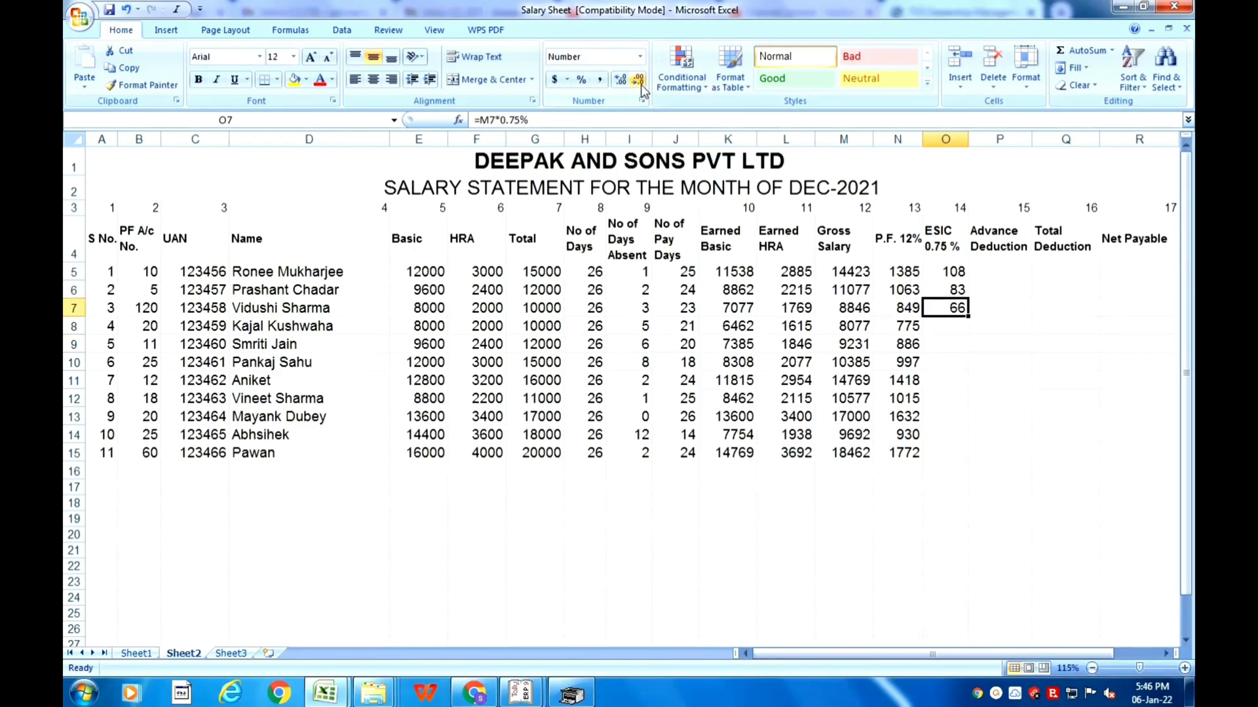
pyautogui.hotkey('ctrl', 'c')
pyautogui.press('Down')
pyautogui.hotkey('shift', 'Down')
pyautogui.hotkey('shift', 'Down')
pyautogui.hotkey('shift', 'Down')
pyautogui.hotkey('shift', 'Down')
pyautogui.hotkey('shift', 'Down')
pyautogui.hotkey('shift', 'Down')
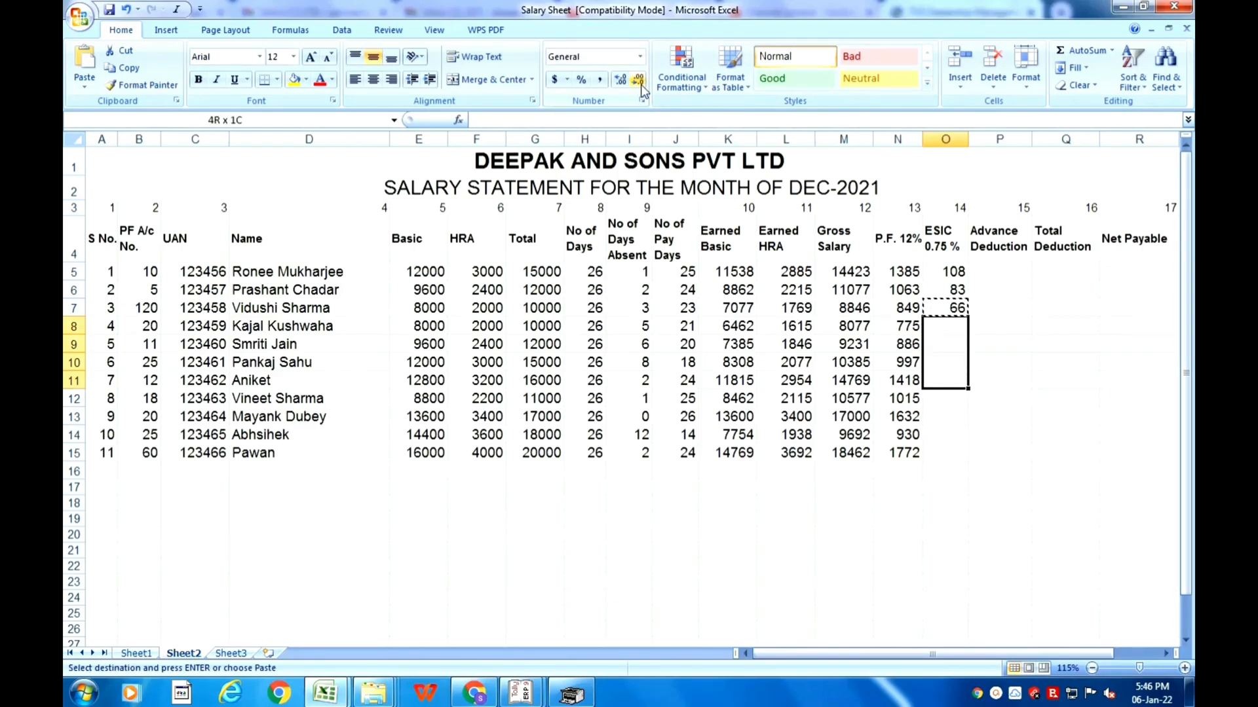
pyautogui.hotkey('shift', 'Down')
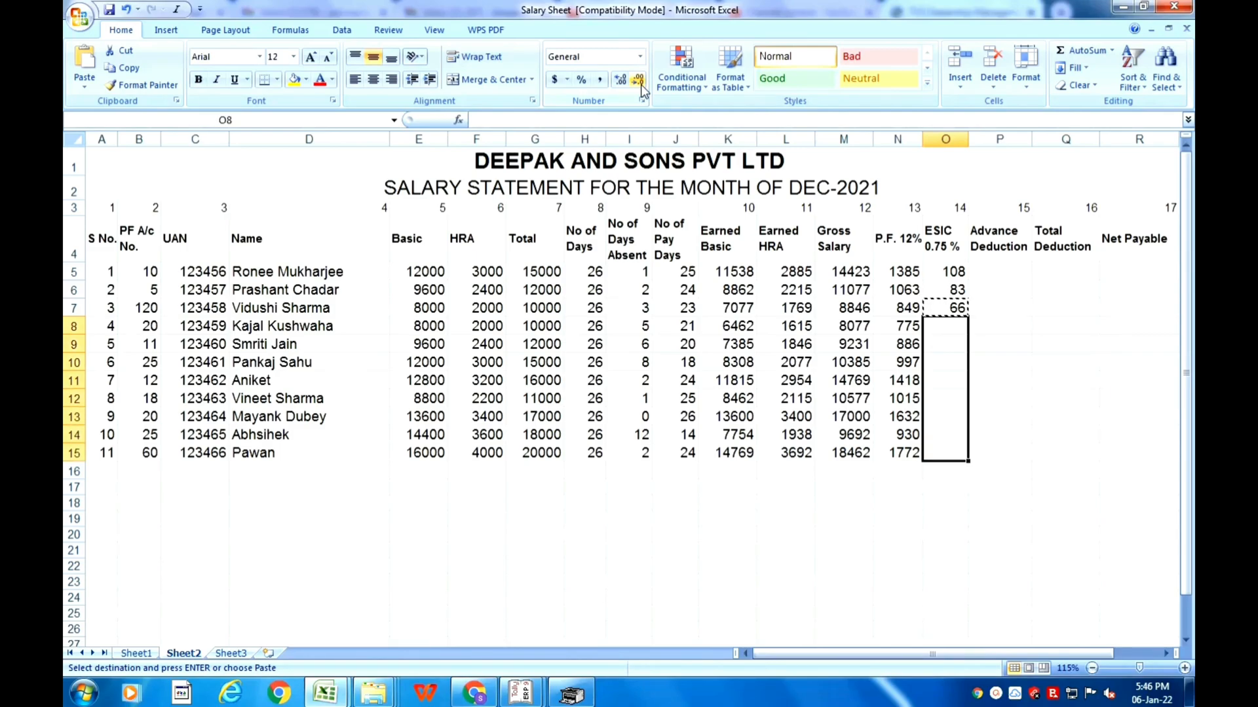
pyautogui.press('Return')
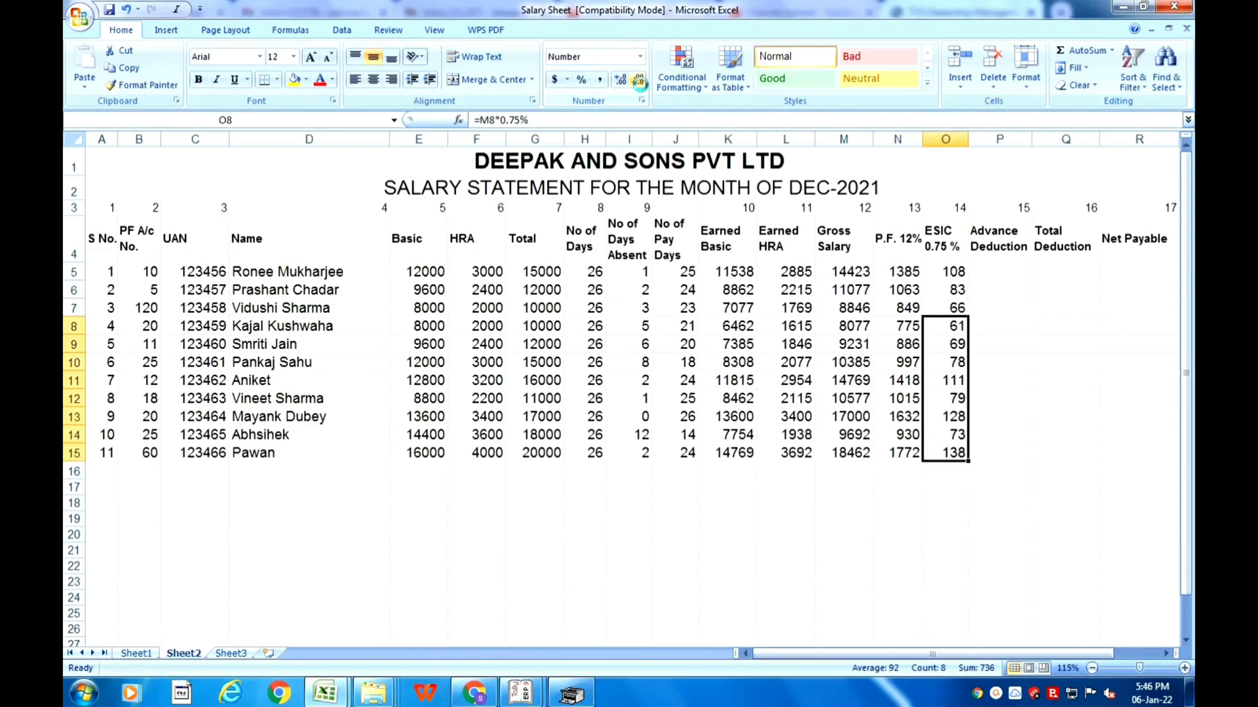
pyautogui.click(986, 305)
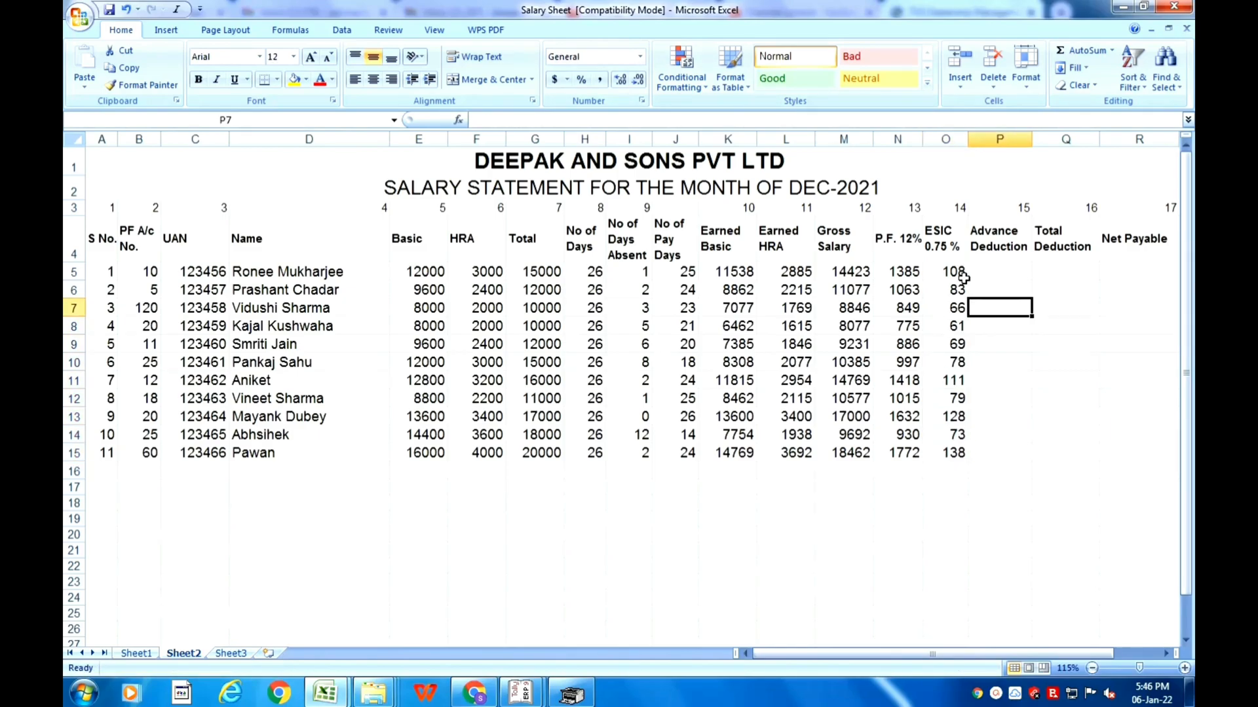
# Step: Enter 0 as the Advance Deduction for the first five employees in P5 through P9
pyautogui.click(996, 273)
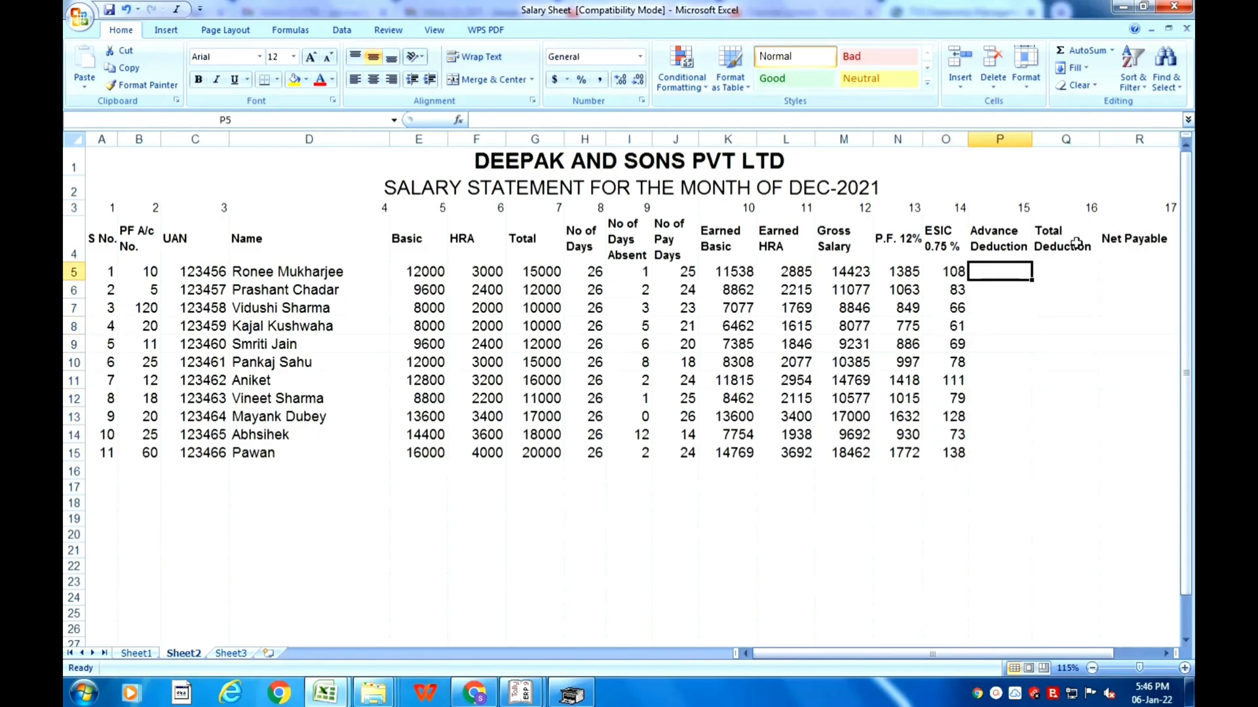
pyautogui.write('0')
pyautogui.press('Return')
pyautogui.write('0')
pyautogui.press('Return')
pyautogui.write('0')
pyautogui.press('Return')
pyautogui.write('0')
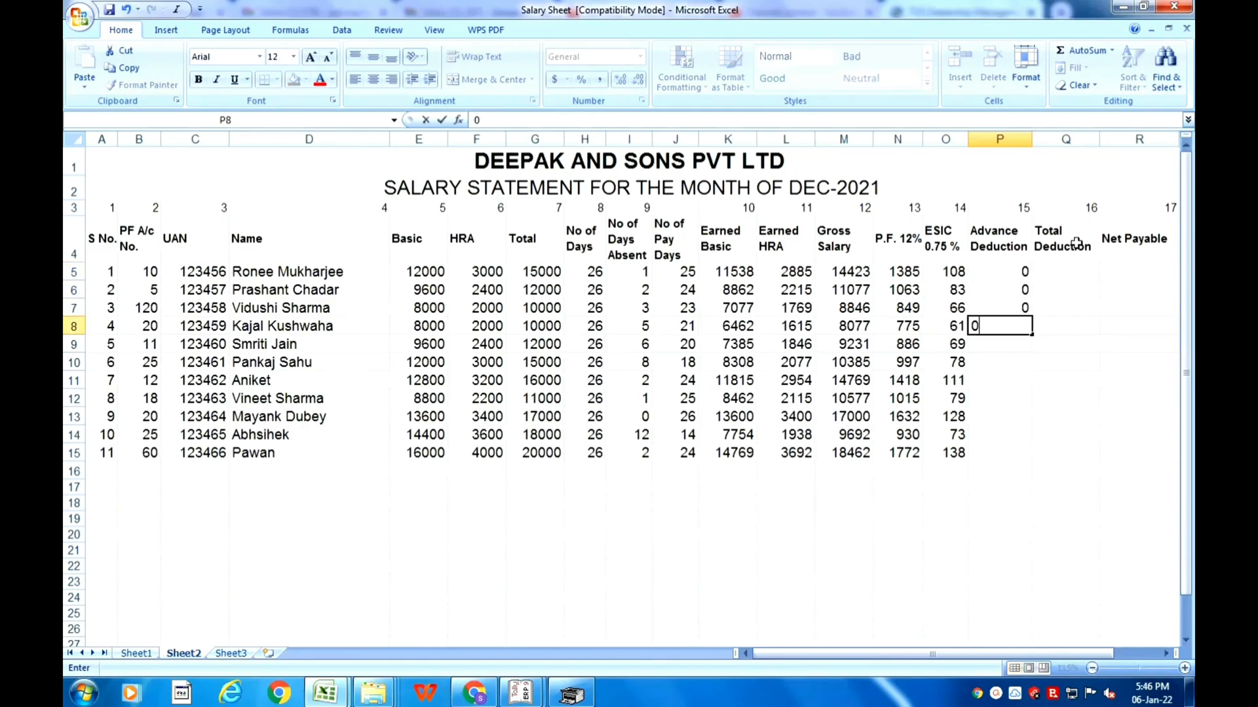
pyautogui.press('Return')
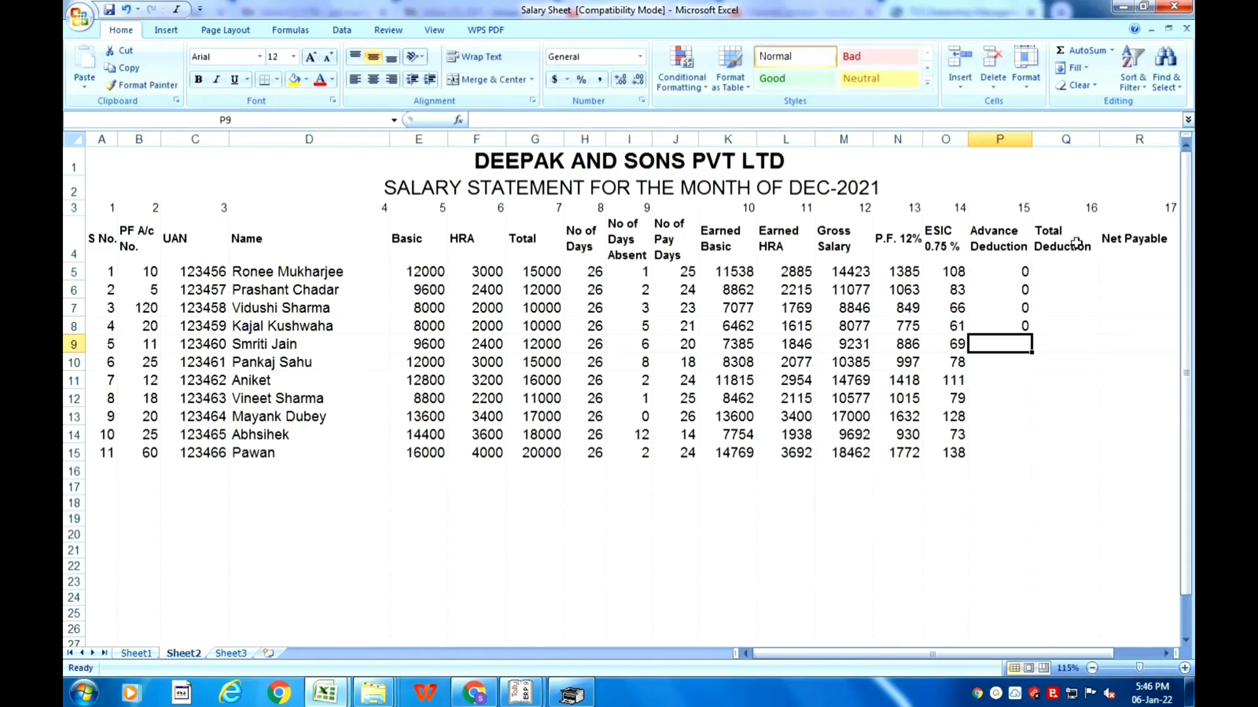
pyautogui.write('0')
pyautogui.press('Return')
# Step: Enter advances of 100 in P10 and 1000 in P11, then 0 for the remaining employees
pyautogui.write('100')
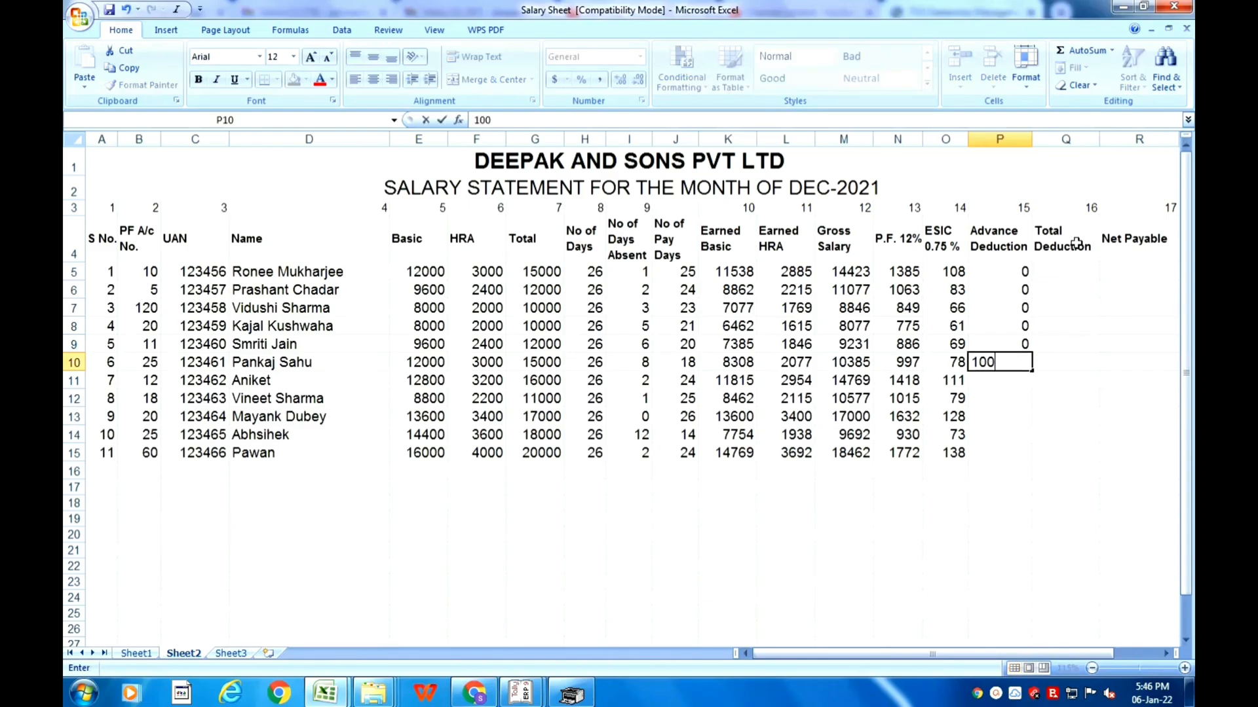
pyautogui.press('Return')
pyautogui.write('1')
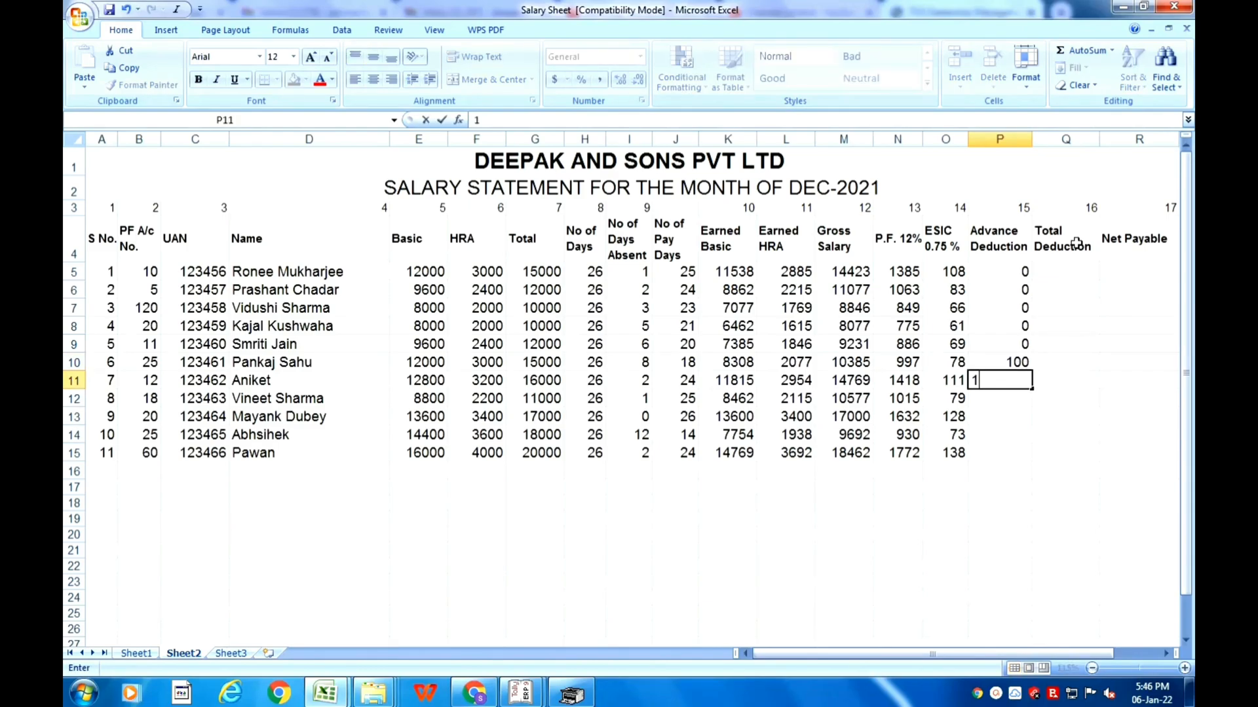
pyautogui.write('000')
pyautogui.press('Return')
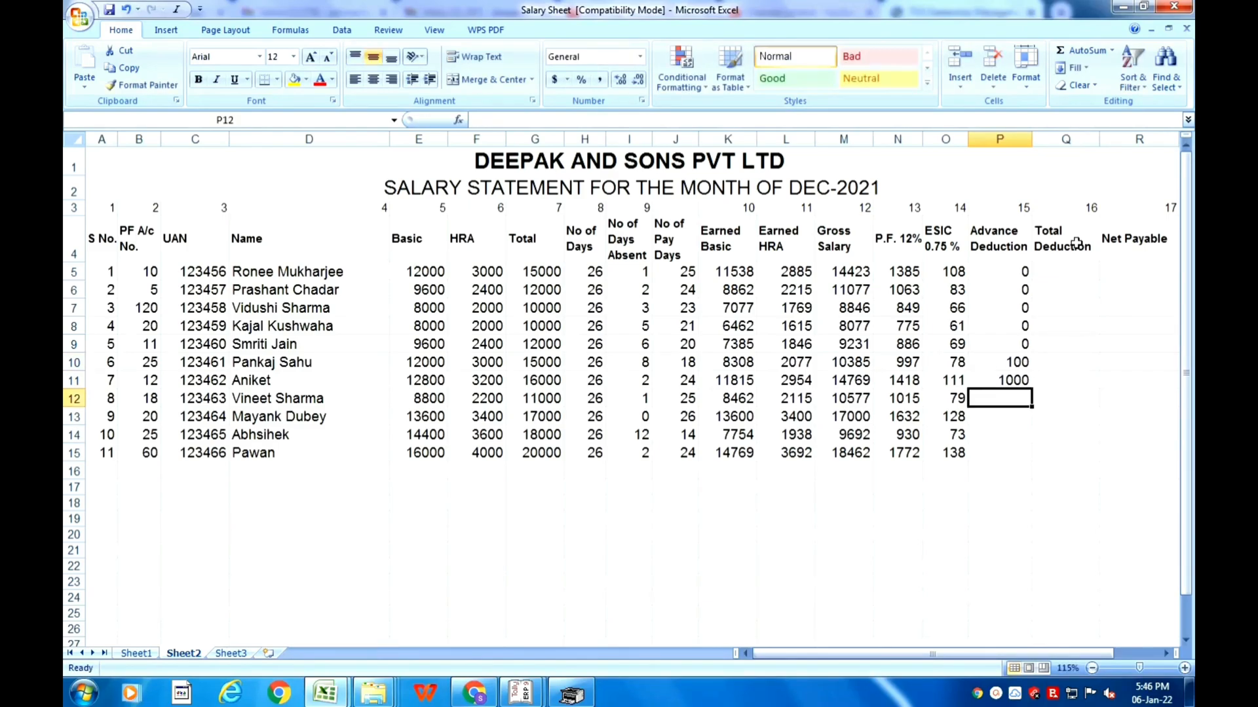
pyautogui.press('Down')
pyautogui.press('Down')
pyautogui.press('Down')
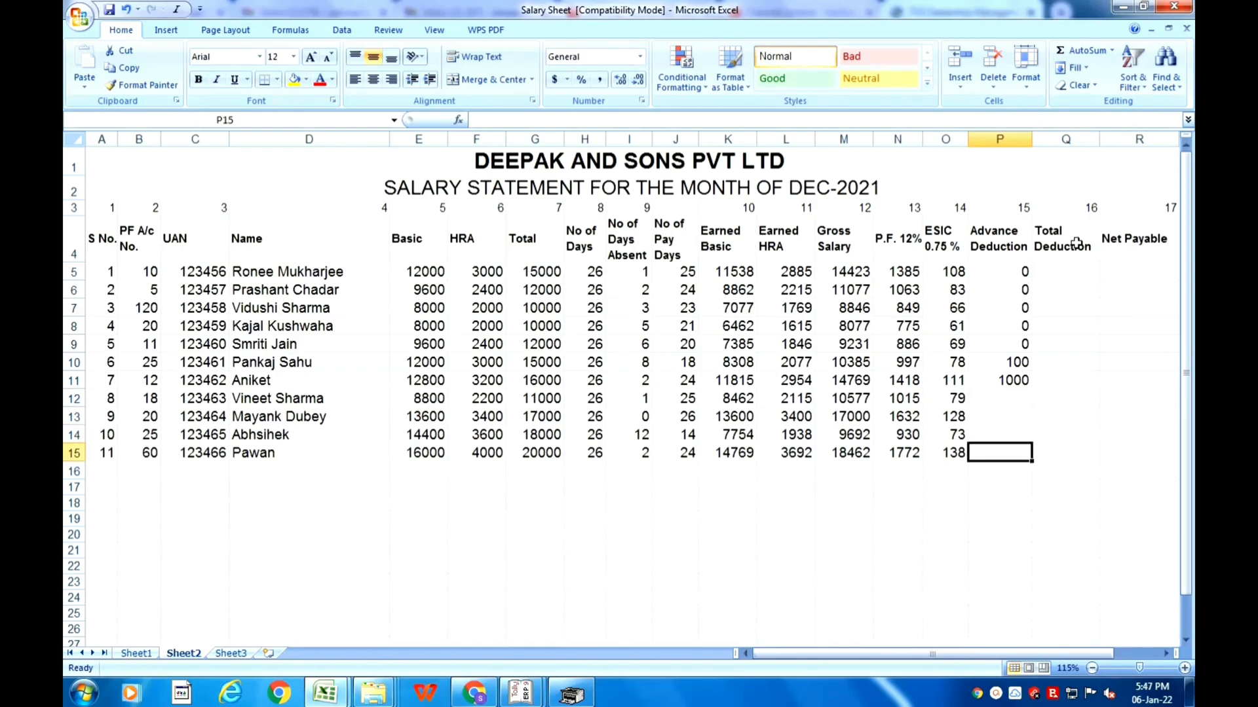
pyautogui.press('Up')
pyautogui.press('Up')
pyautogui.press('Up')
pyautogui.write('0')
pyautogui.press('Return')
pyautogui.write('0')
pyautogui.press('Return')
pyautogui.write('0')
pyautogui.press('Return')
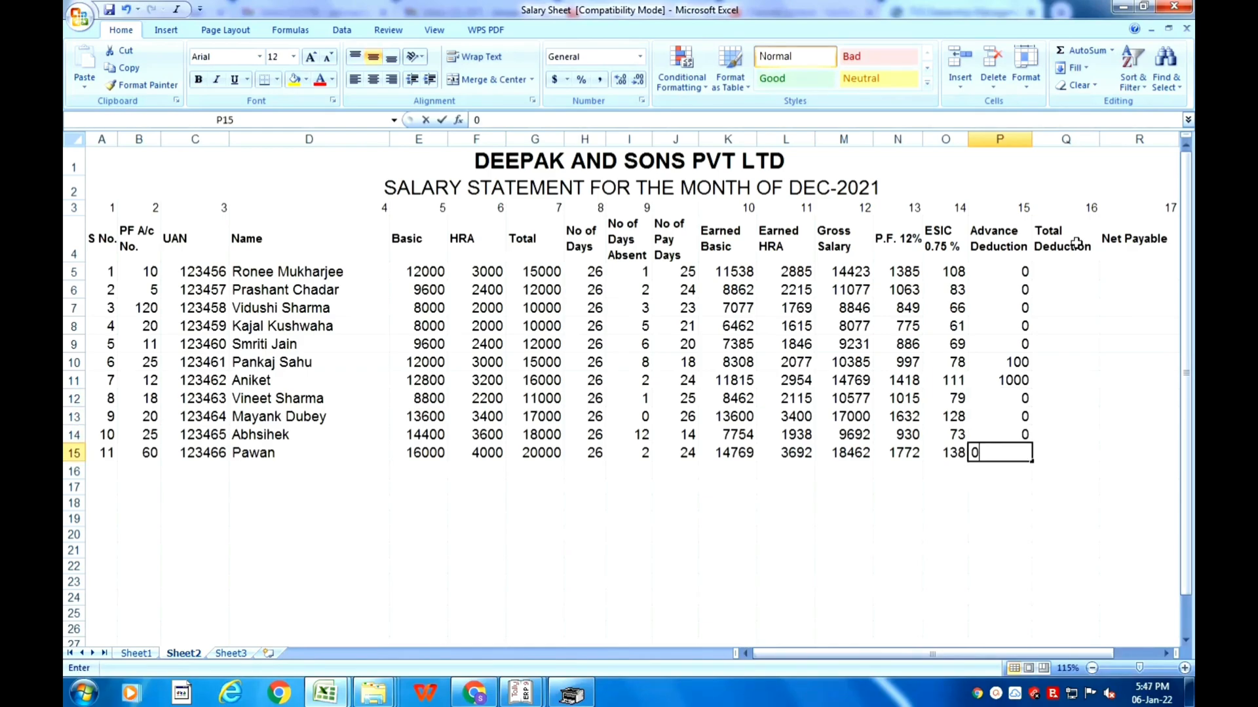
pyautogui.write('0')
pyautogui.click(1065, 272)
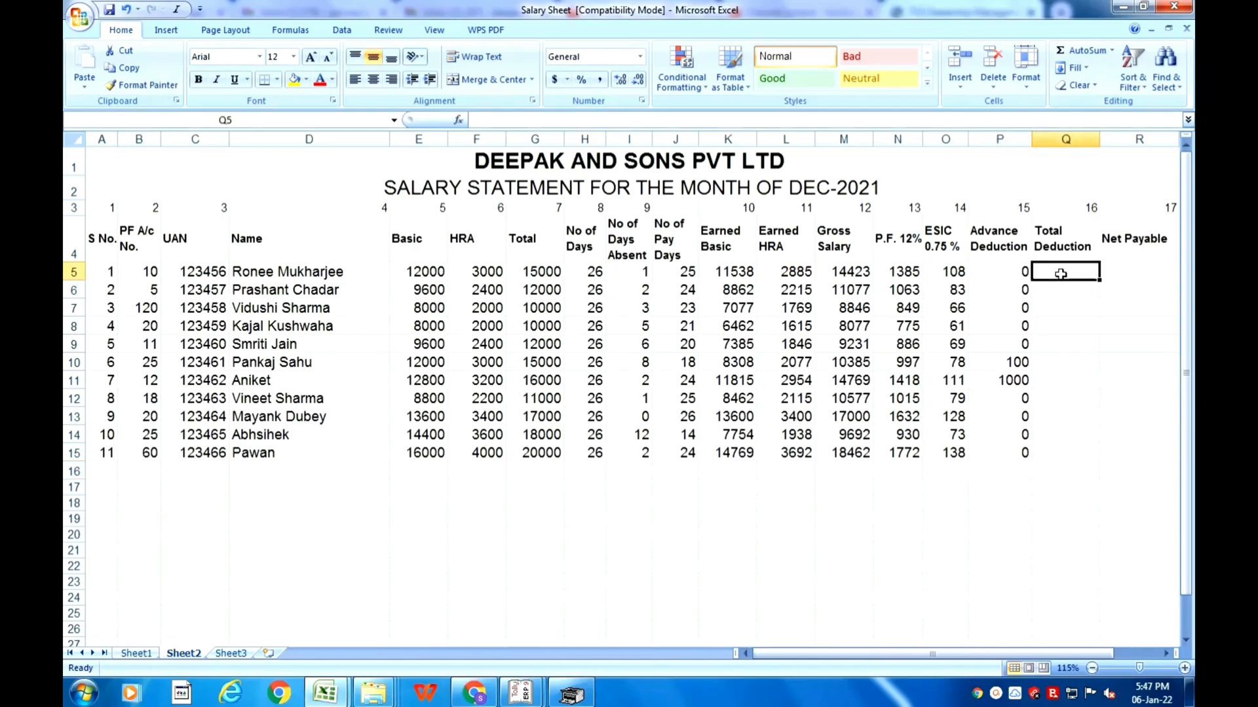
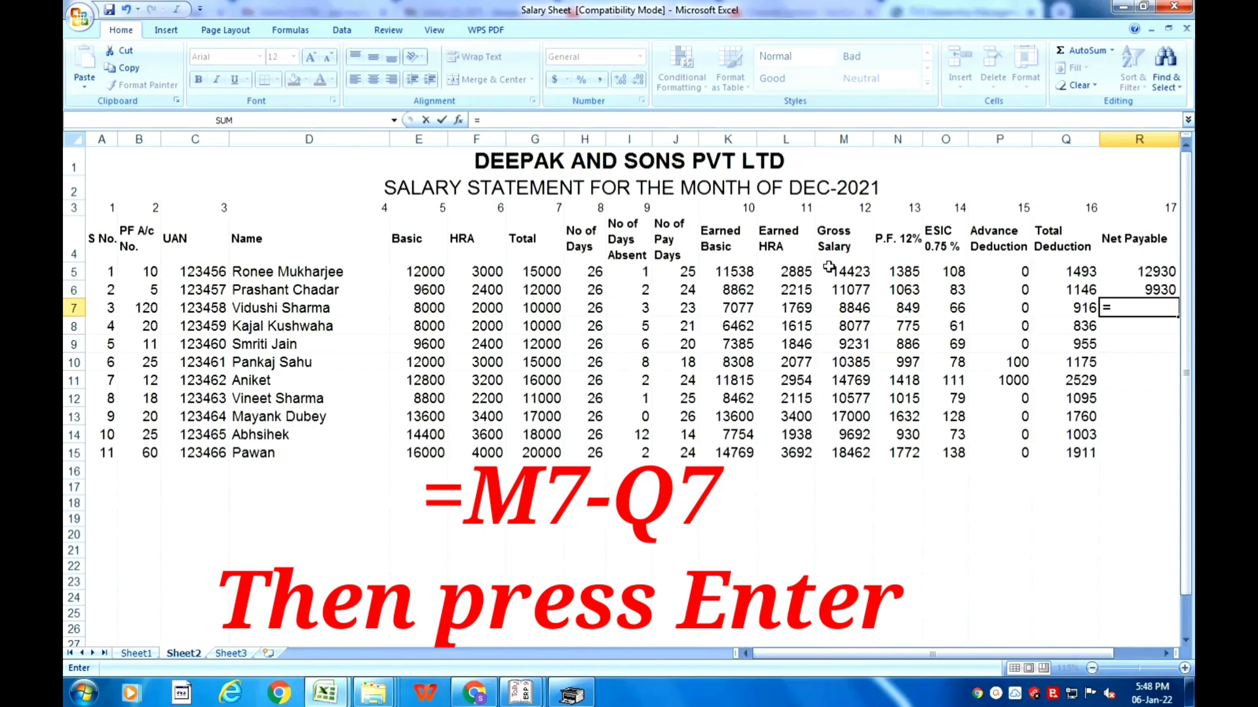
# Step: Enter =M7-Q7 in R7 for the third employee's Net Payable (7931)
pyautogui.click(841, 310)
pyautogui.write('-')
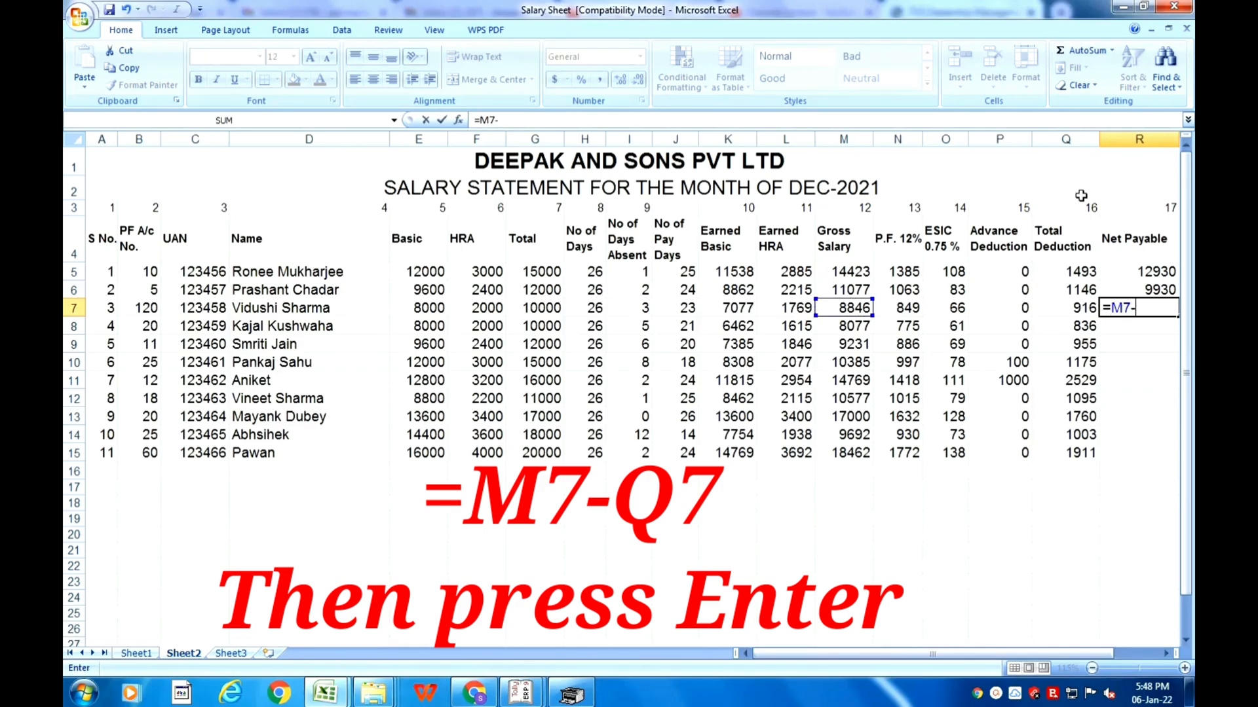
pyautogui.click(1061, 308)
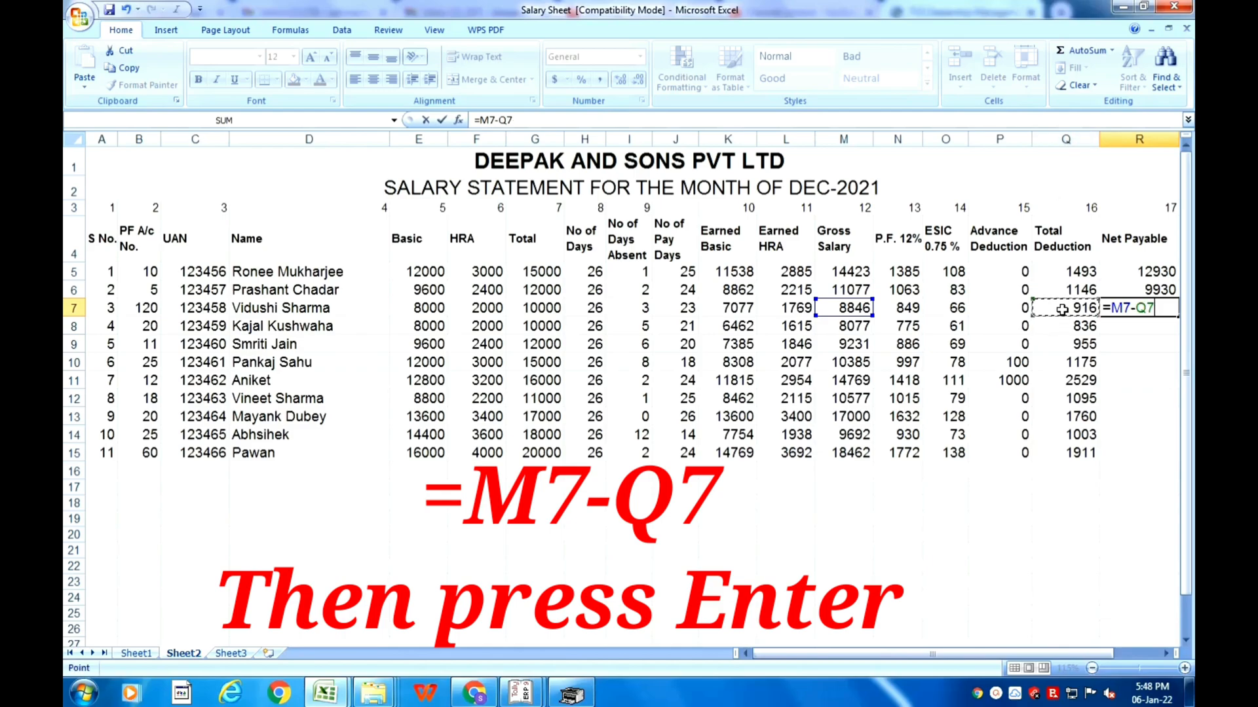
pyautogui.press('Return')
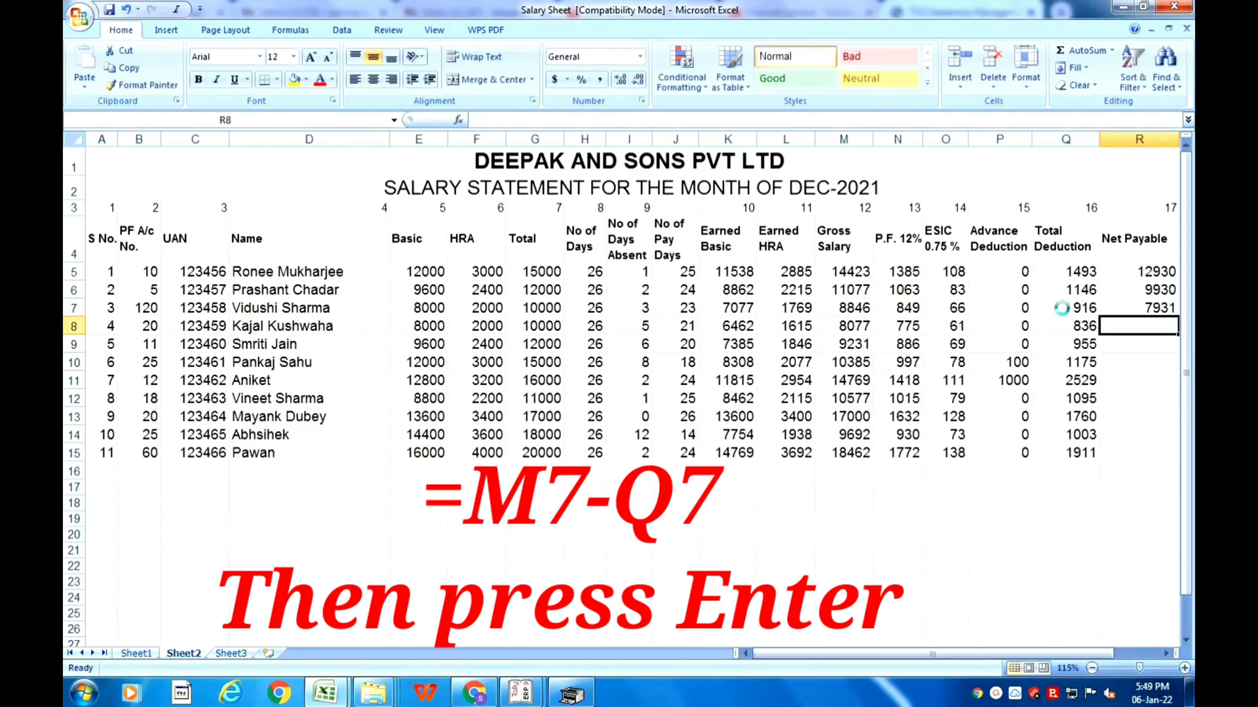
# Step: After cancelling a wrong start, enter =M8-Q8 in R8 for the fourth employee (7241)
pyautogui.write('=')
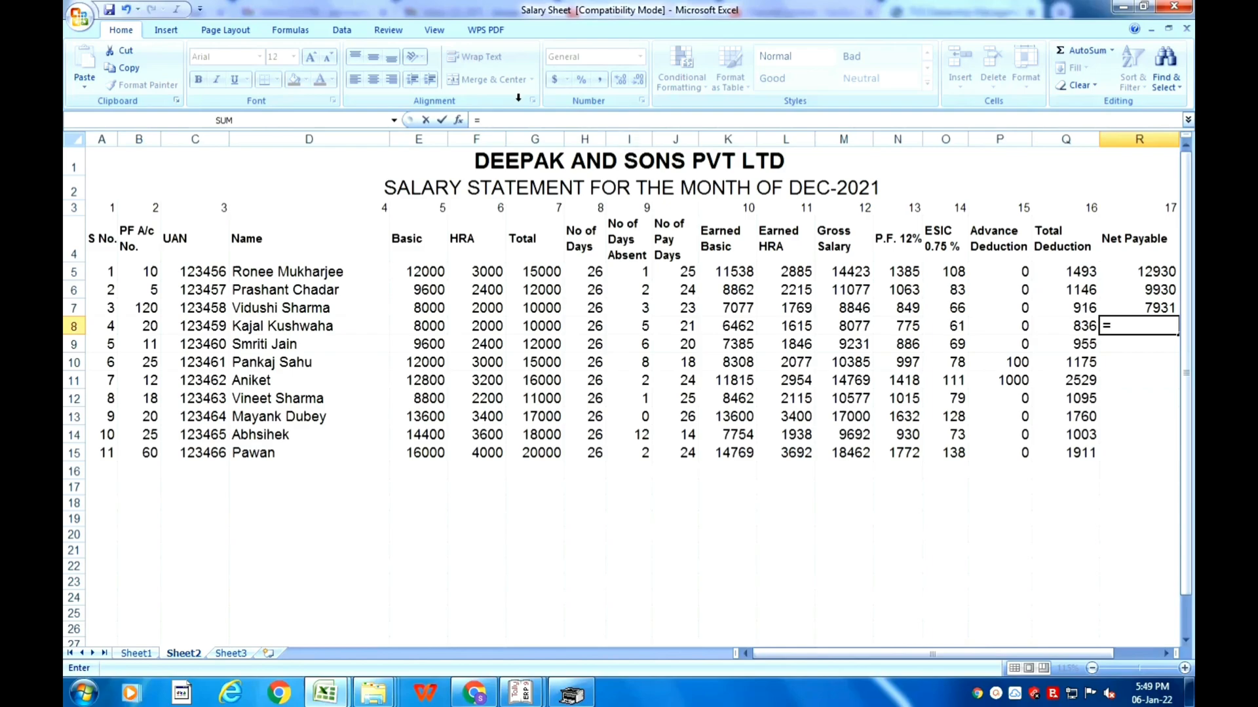
pyautogui.click(860, 310)
pyautogui.write('-')
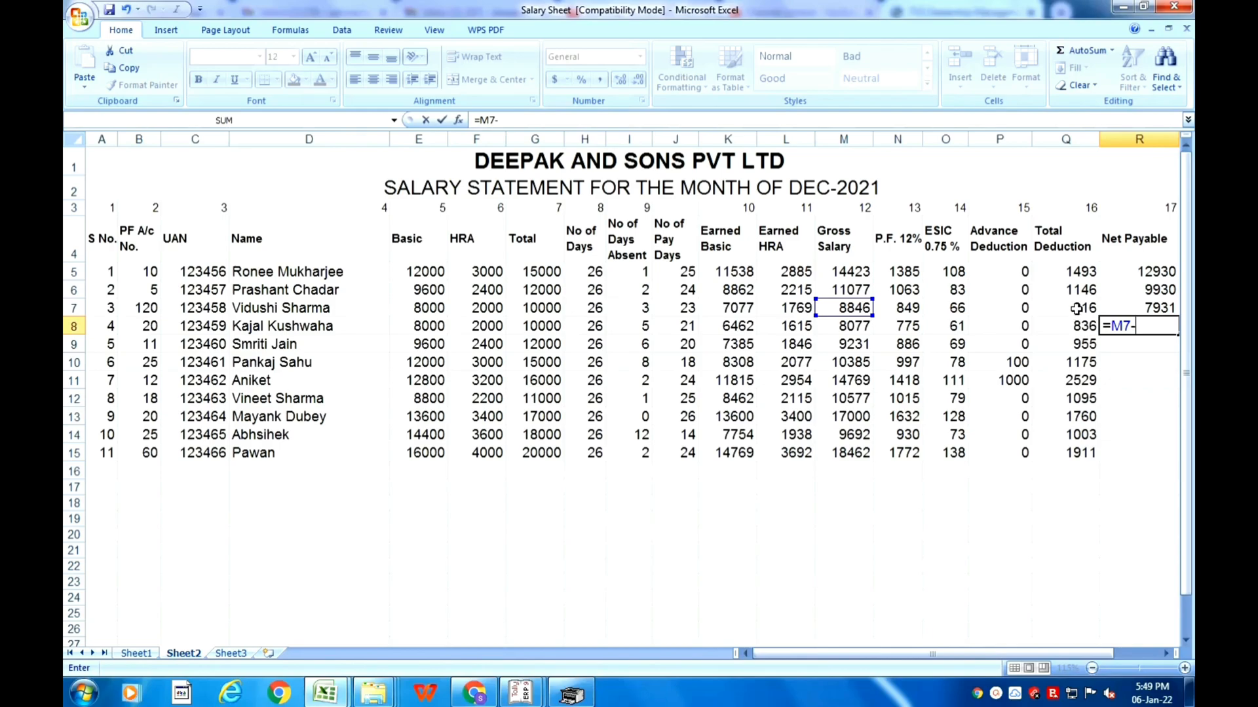
pyautogui.press('Escape')
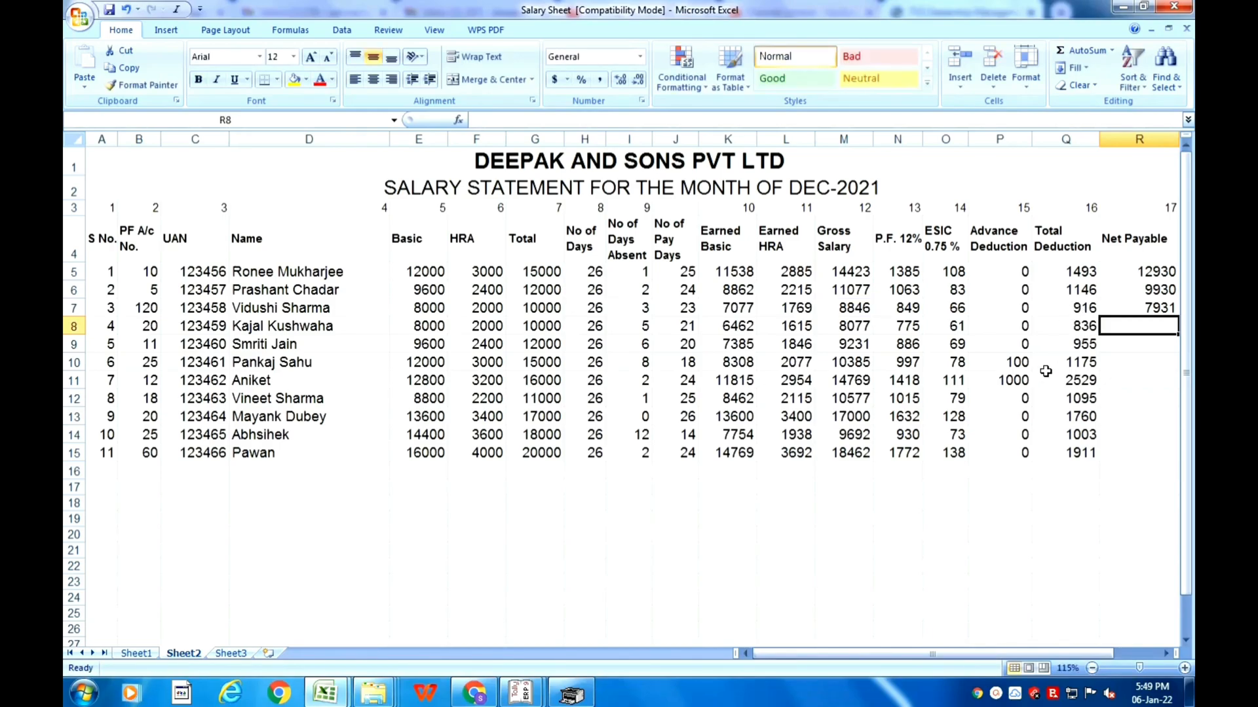
pyautogui.write('=')
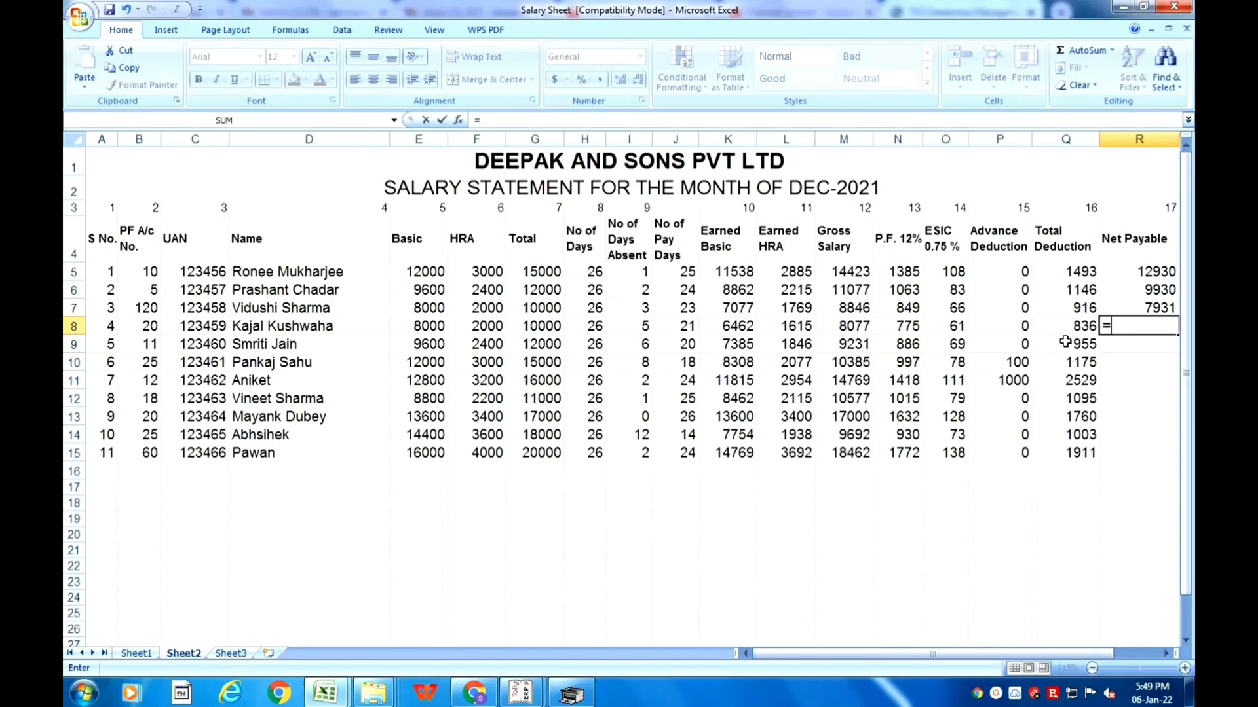
pyautogui.click(863, 326)
pyautogui.write('-')
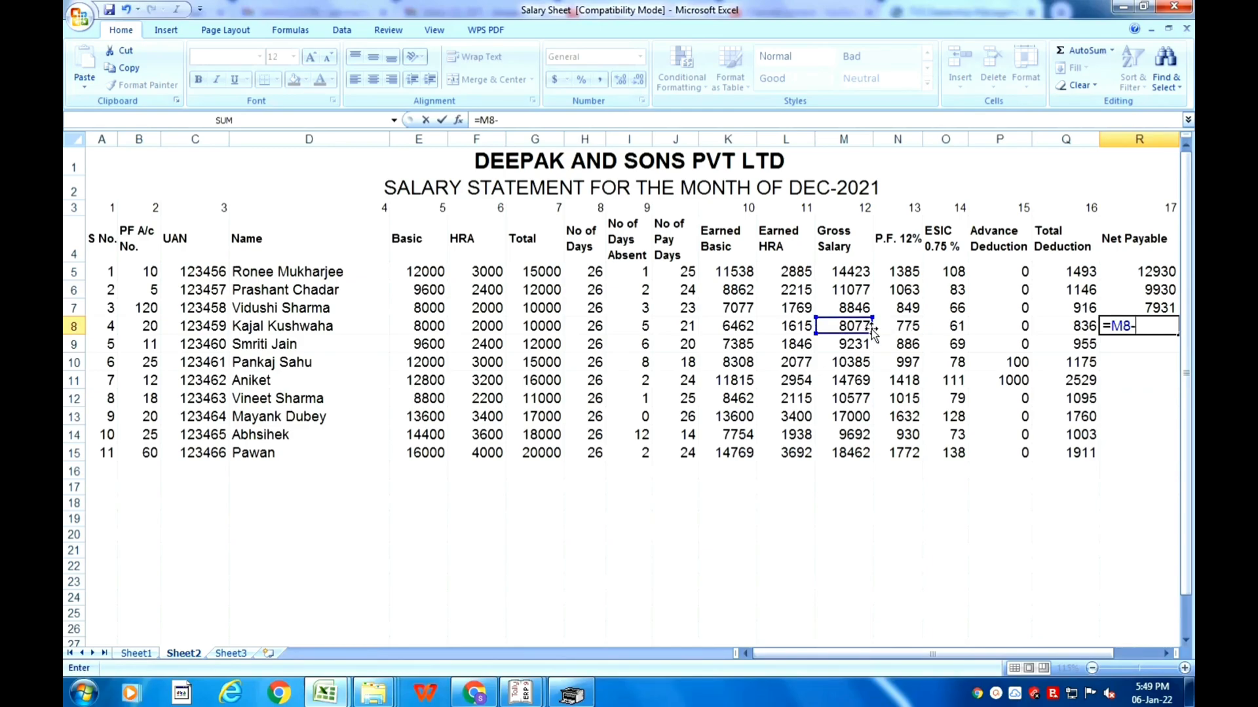
pyautogui.click(1078, 327)
pyautogui.press('Return')
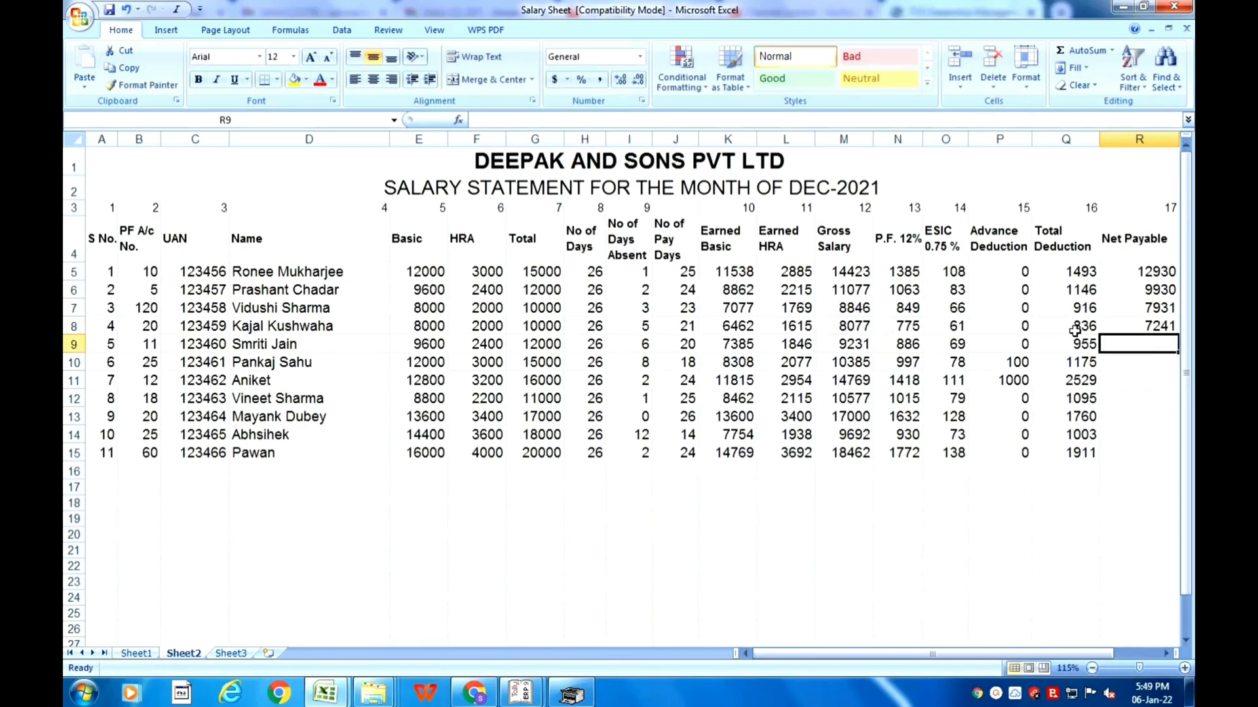
# Step: Check the earlier Net Payable formulas, then copy R8 and select the Net Payable cells below
pyautogui.doubleClick(1152, 310)
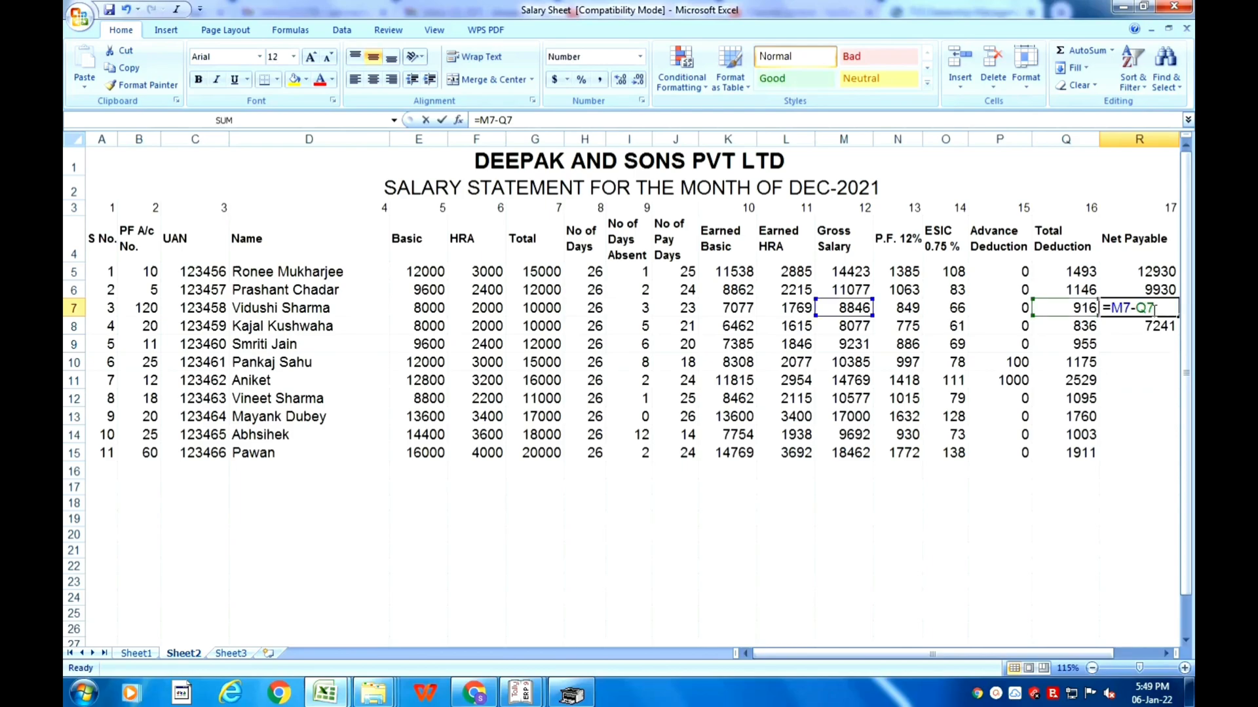
pyautogui.doubleClick(1153, 290)
pyautogui.doubleClick(1149, 272)
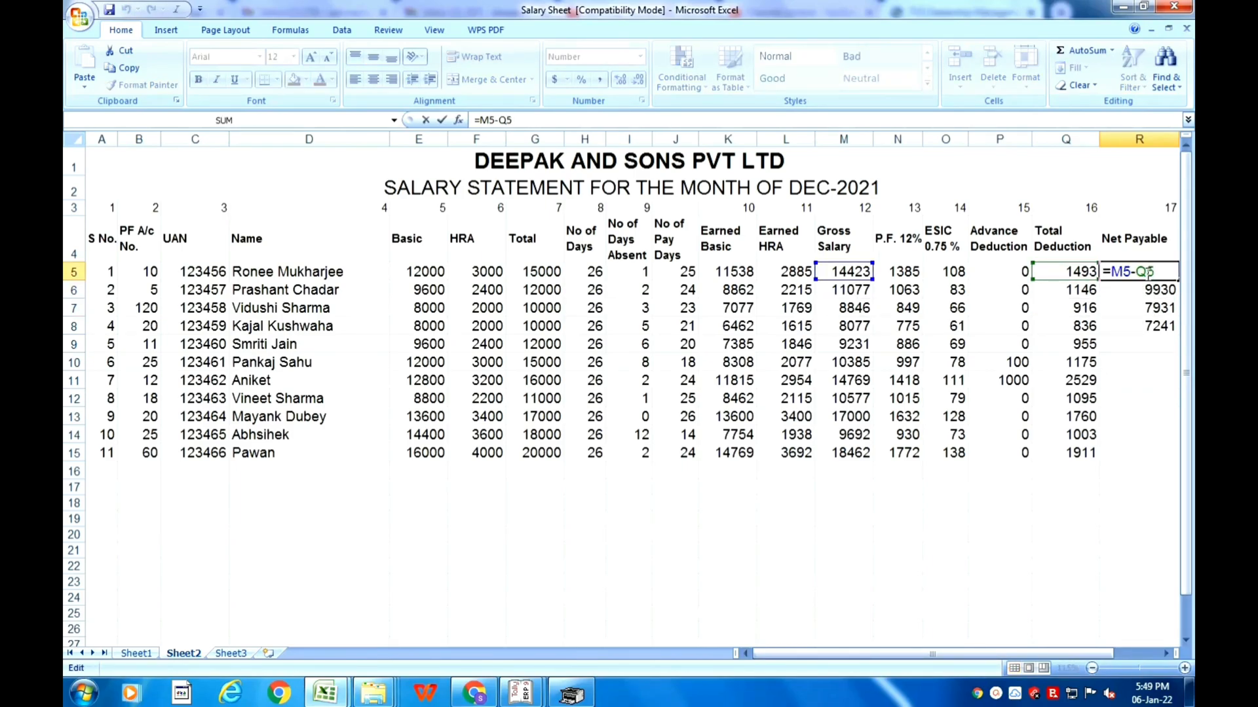
pyautogui.click(1153, 326)
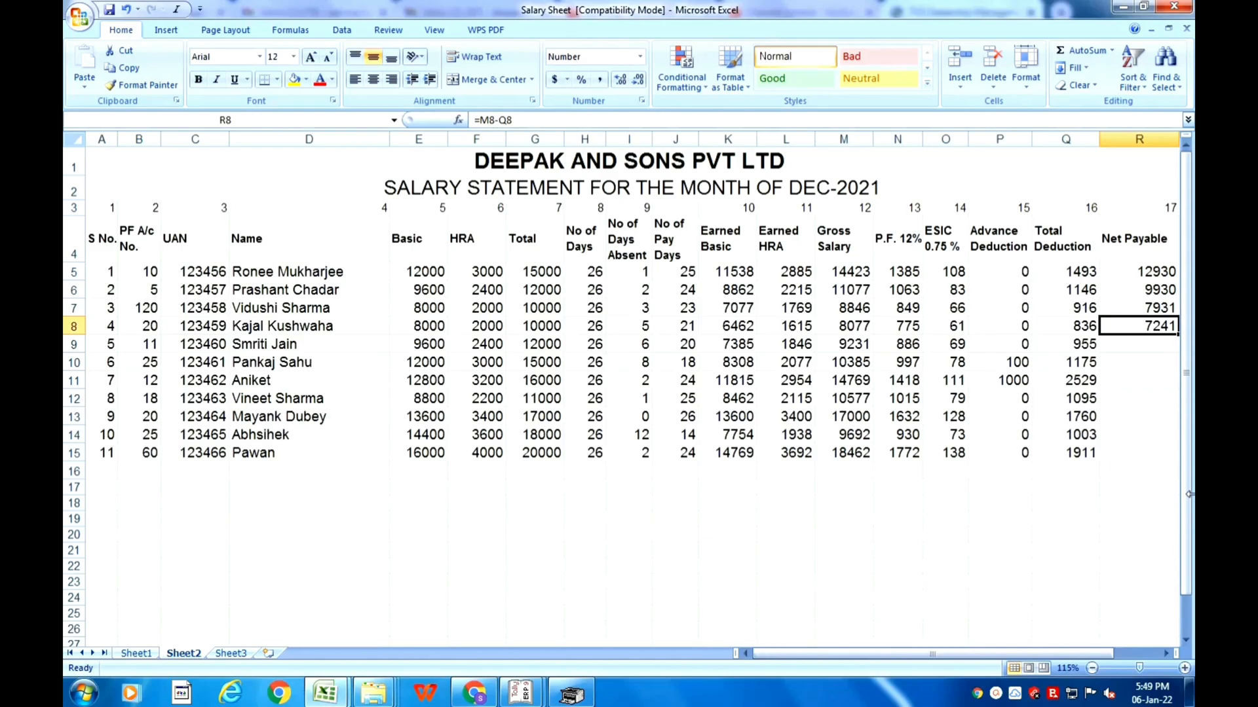
pyautogui.hotkey('ctrl', 'c')
pyautogui.press('Down')
pyautogui.hotkey('shift', 'Down')
pyautogui.hotkey('shift', 'Down')
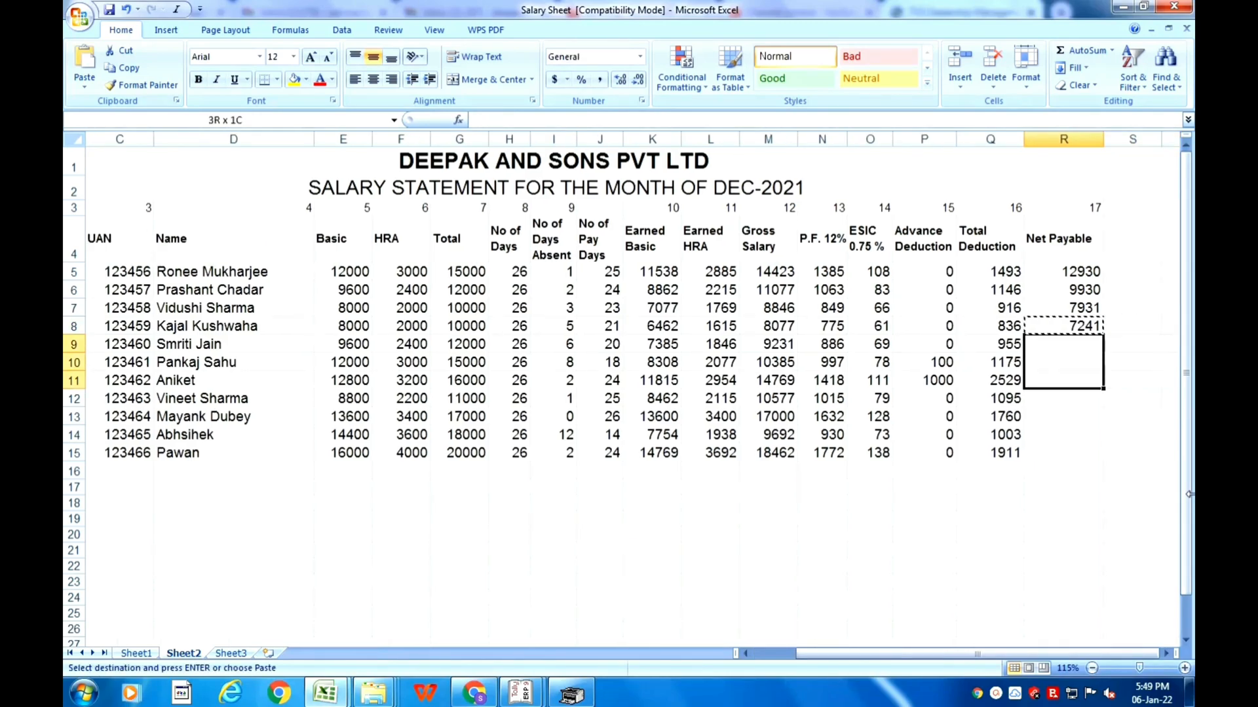
pyautogui.hotkey('shift', 'Down')
pyautogui.hotkey('shift', 'Down')
pyautogui.hotkey('shift', 'Down')
pyautogui.hotkey('shift', 'Down')
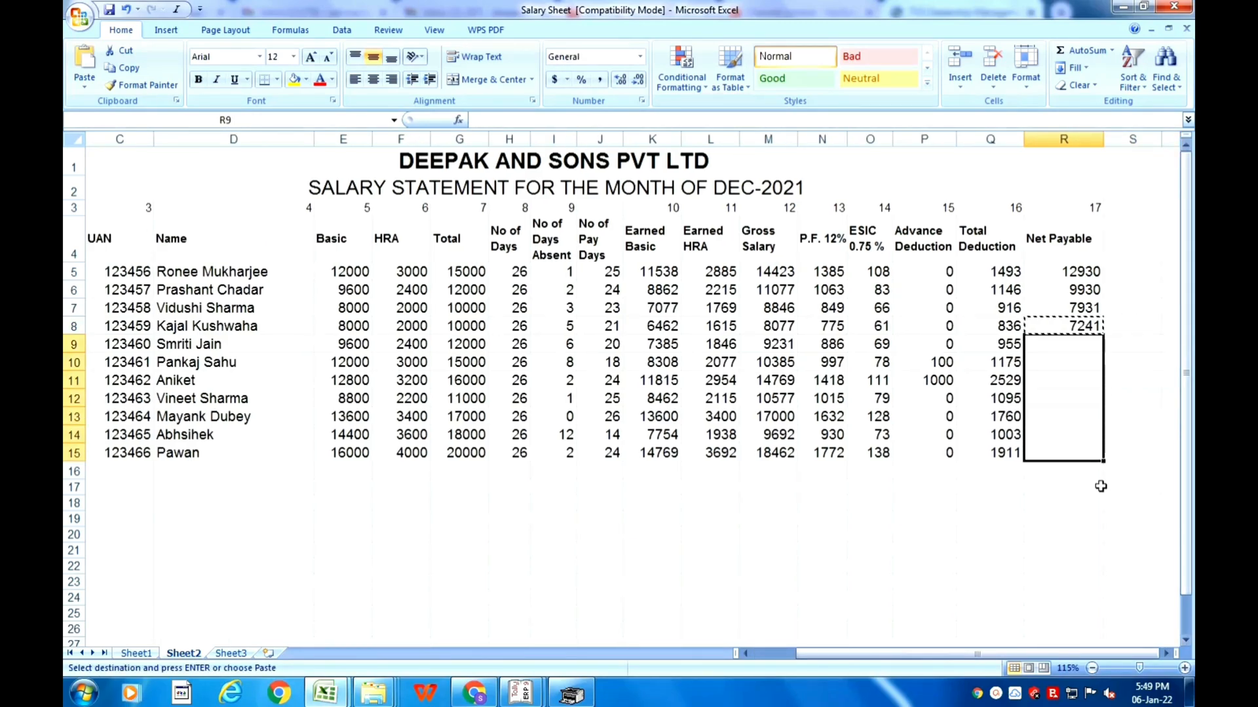
# Step: Paste the Net Payable formula into R9:R15 for the remaining employees, ending with 16551
pyautogui.rightClick(1090, 418)
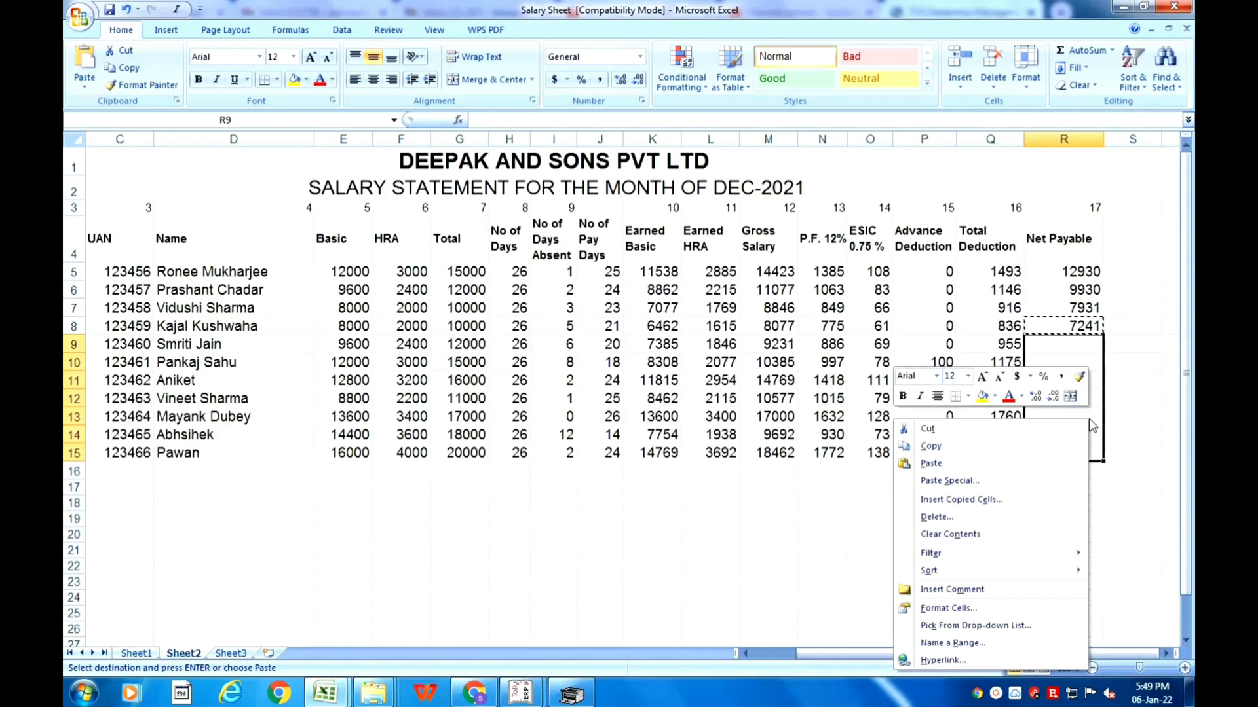
pyautogui.click(1053, 470)
pyautogui.click(992, 582)
pyautogui.moveTo(1022, 654); pyautogui.dragTo(978, 663)
pyautogui.click(727, 566)
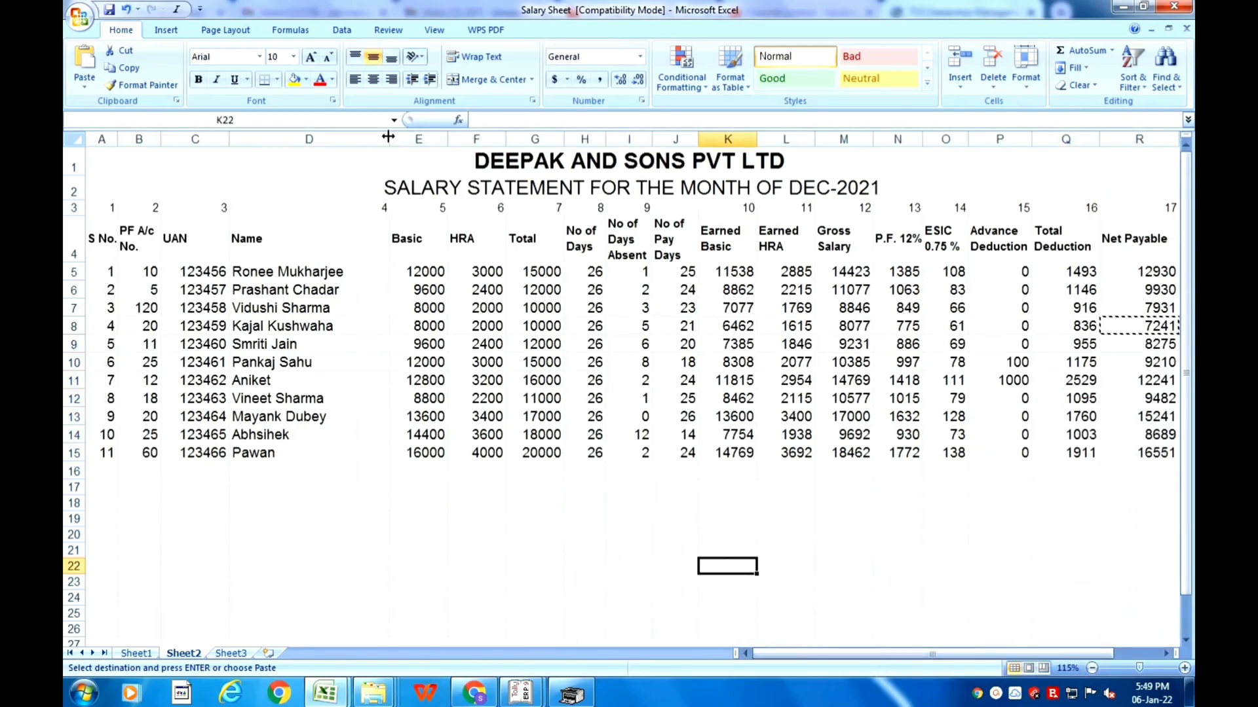
# Step: Narrow the Name column, clear the copy marquee, and pick the cell below the last name
pyautogui.moveTo(388, 136); pyautogui.dragTo(351, 136)
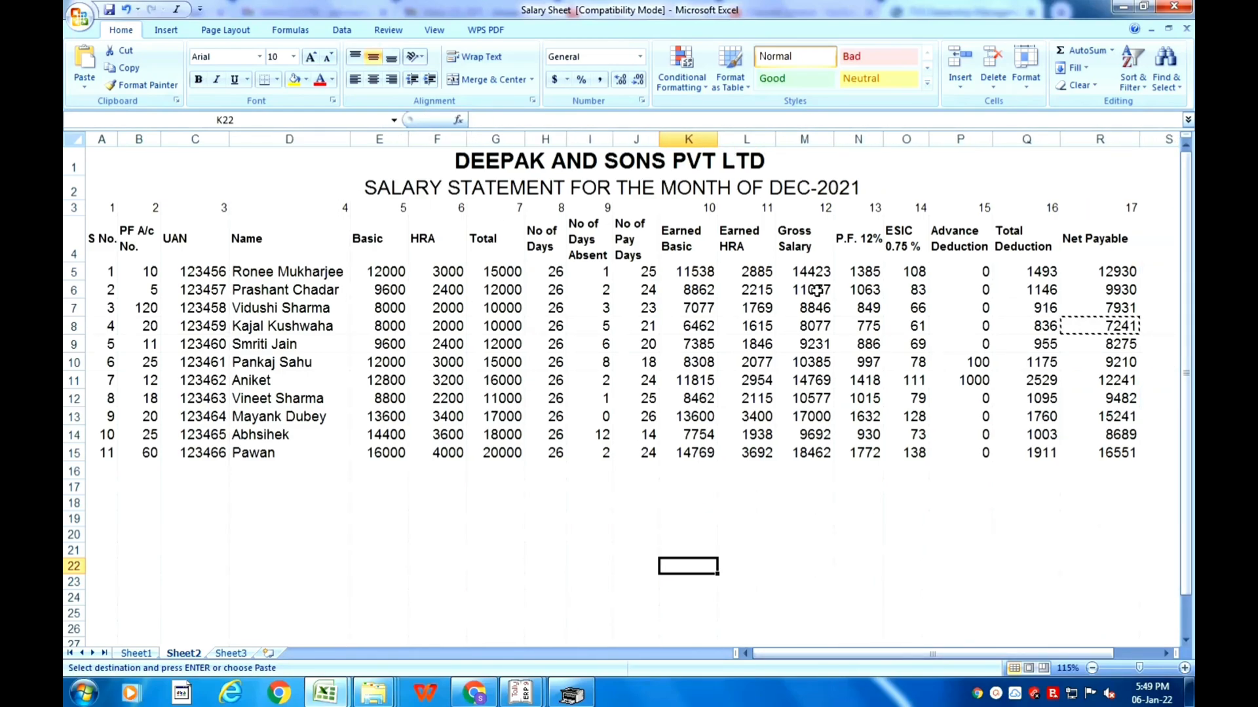
pyautogui.press('Escape')
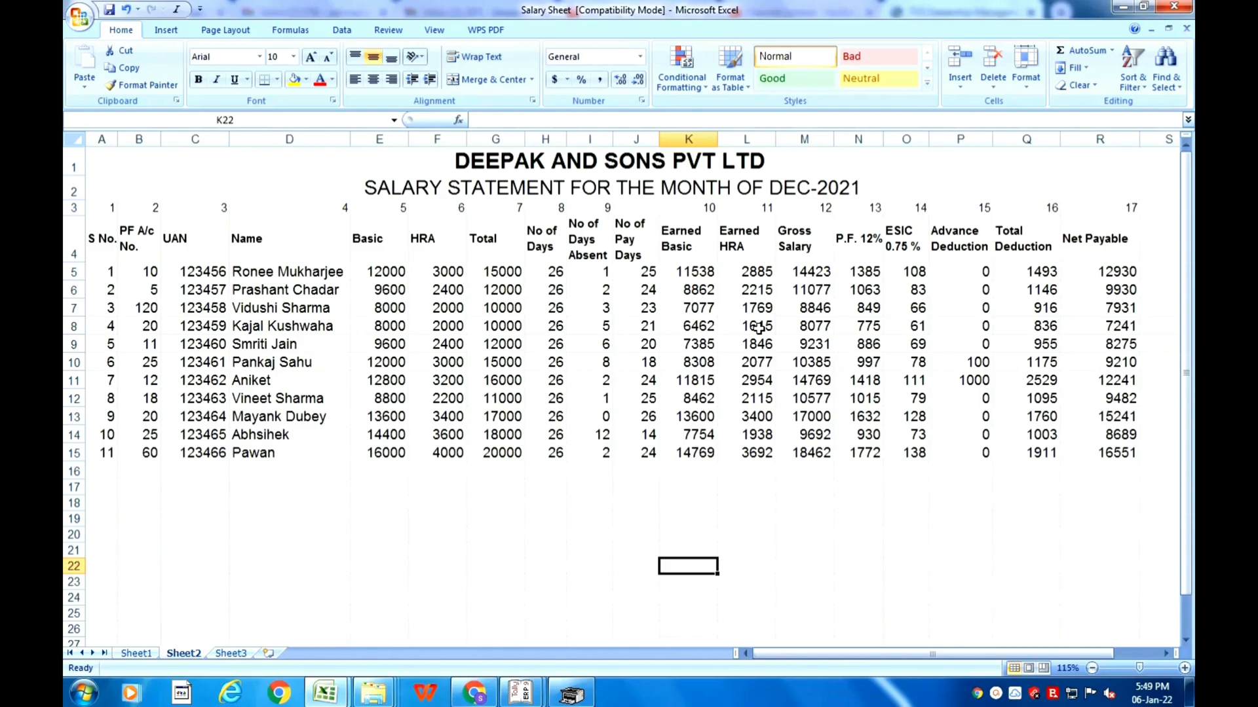
pyautogui.click(139, 341)
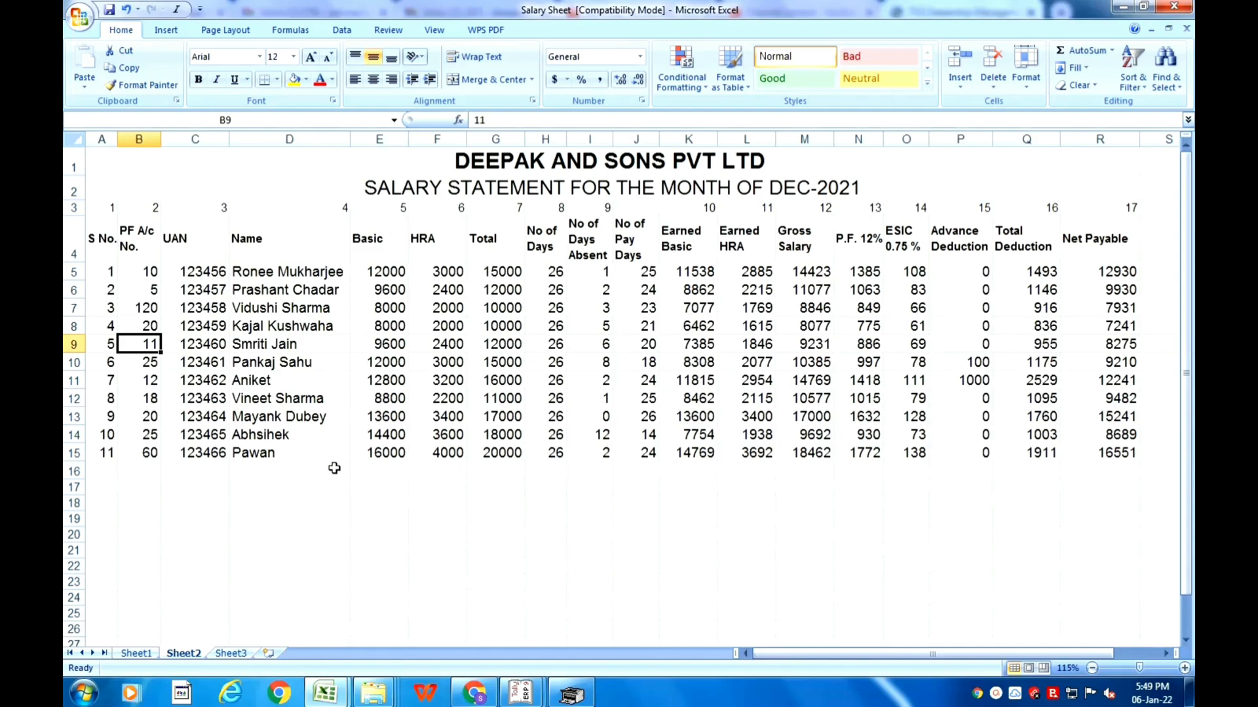
pyautogui.click(304, 474)
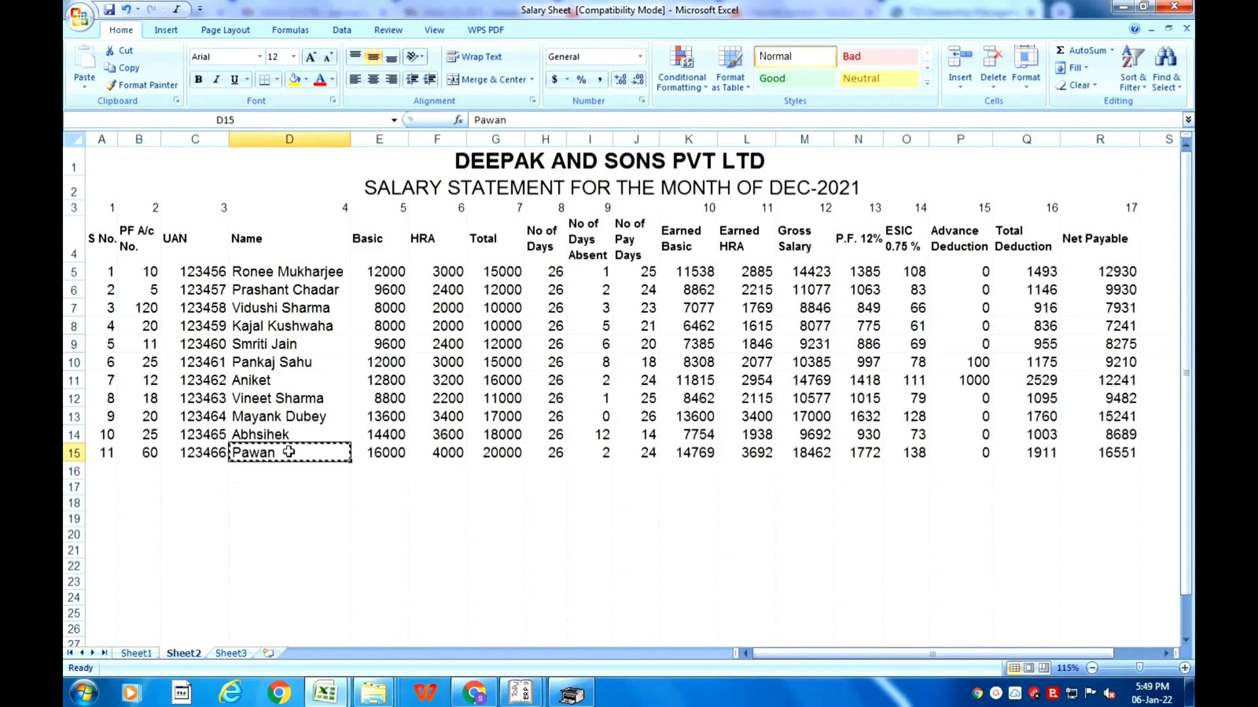
# Step: Label D16 'Total' and AutoSum the Basic column in E16 to 124800 with =SUM(E5:E15)
pyautogui.hotkey('ctrl', 'd')
pyautogui.write('Total')
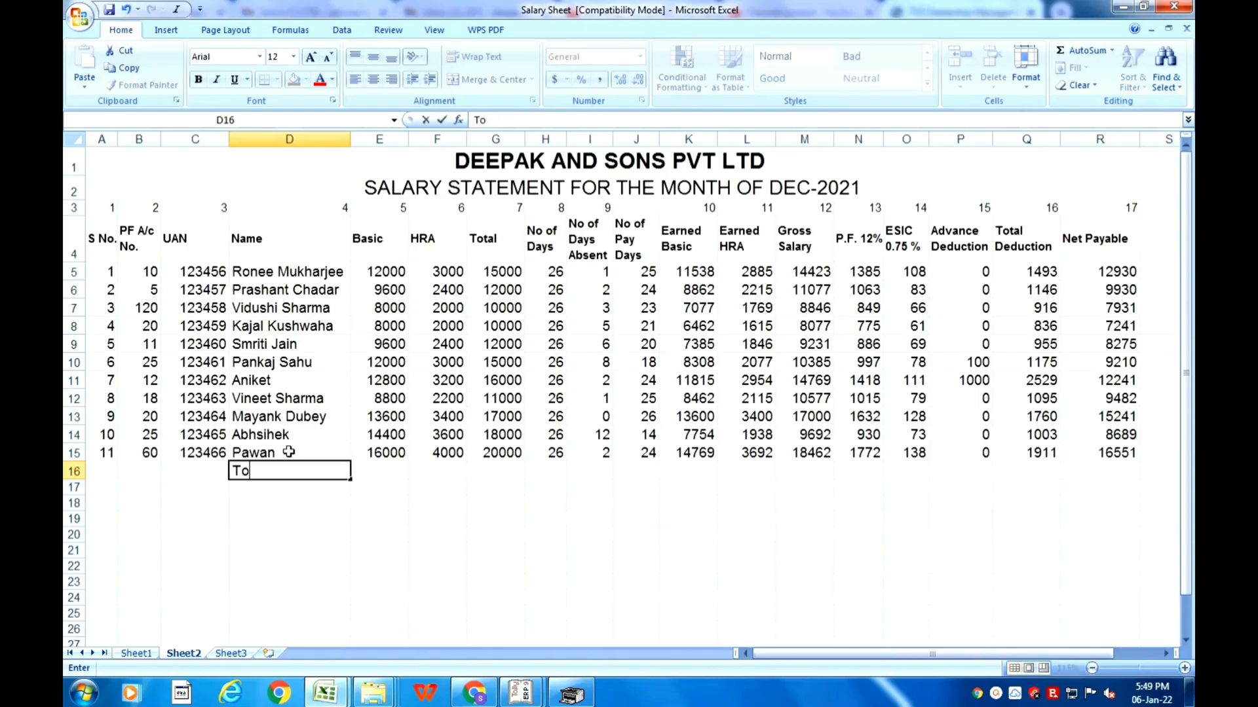
pyautogui.press('Return')
pyautogui.press('Up')
pyautogui.press('Right')
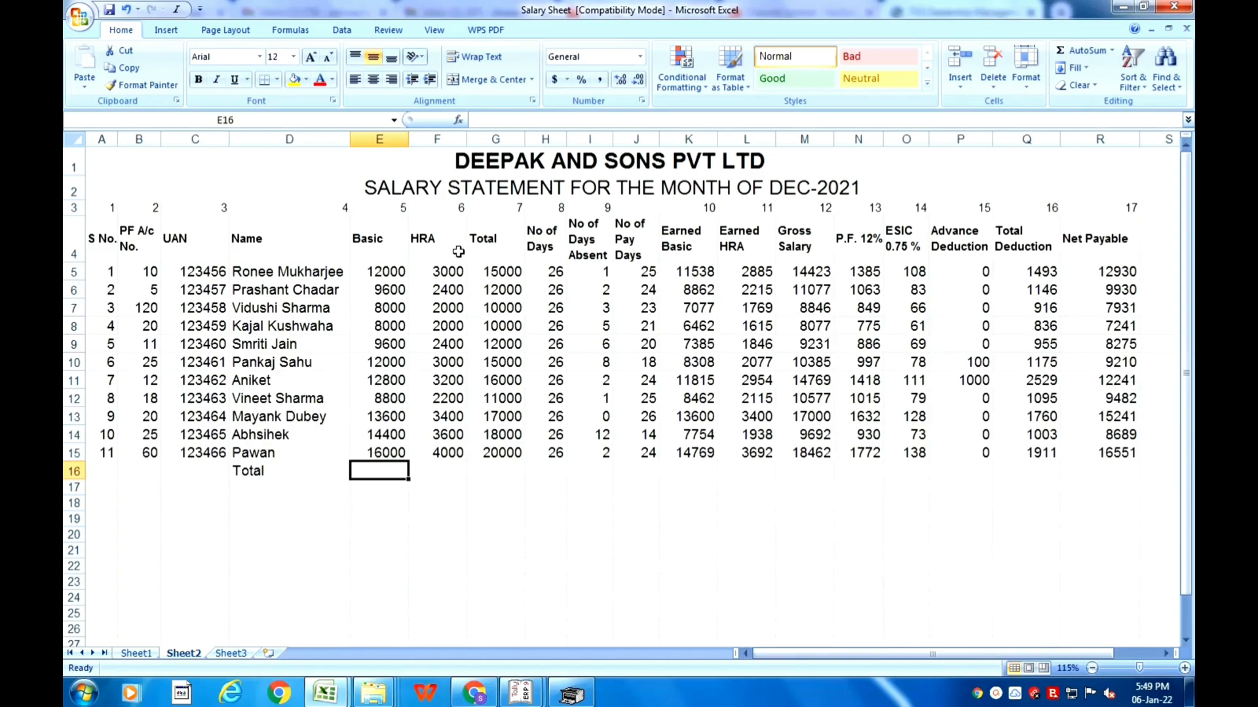
pyautogui.click(1087, 52)
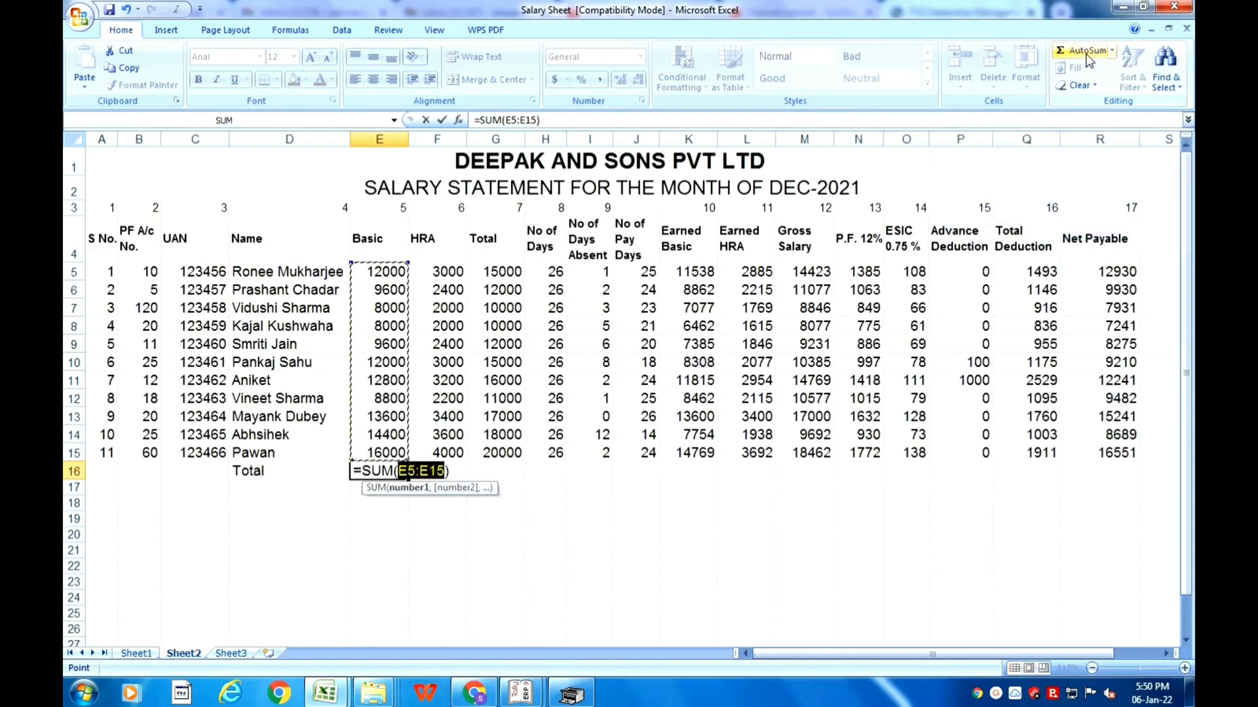
pyautogui.press('Return')
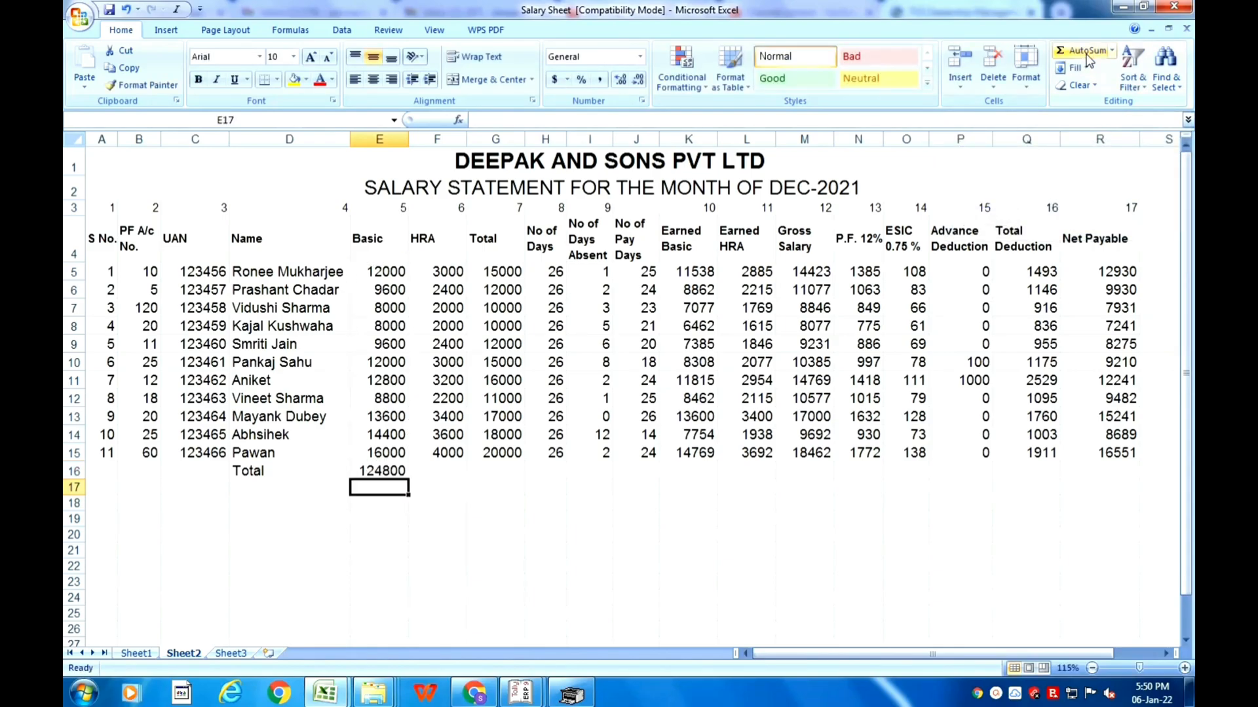
pyautogui.press('Up')
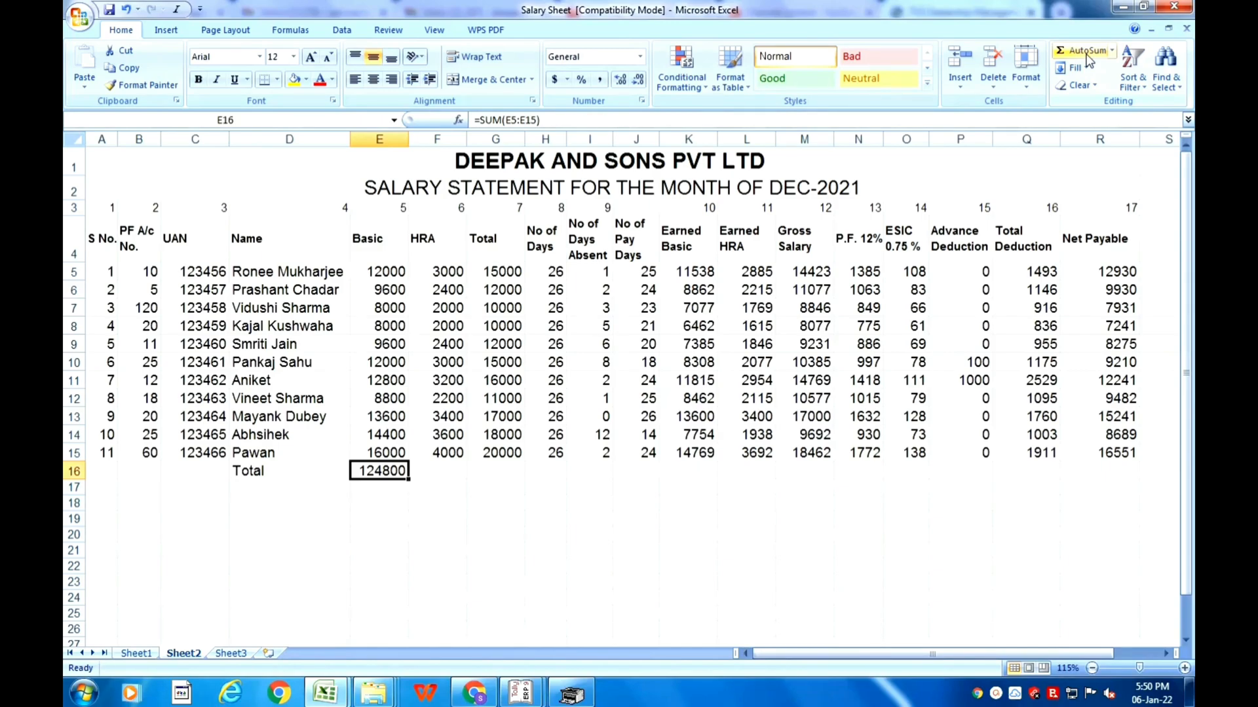
pyautogui.click(260, 478)
# Step: Make the Total row D16:R16 bold at font size 14
pyautogui.moveTo(328, 475); pyautogui.dragTo(1077, 466)
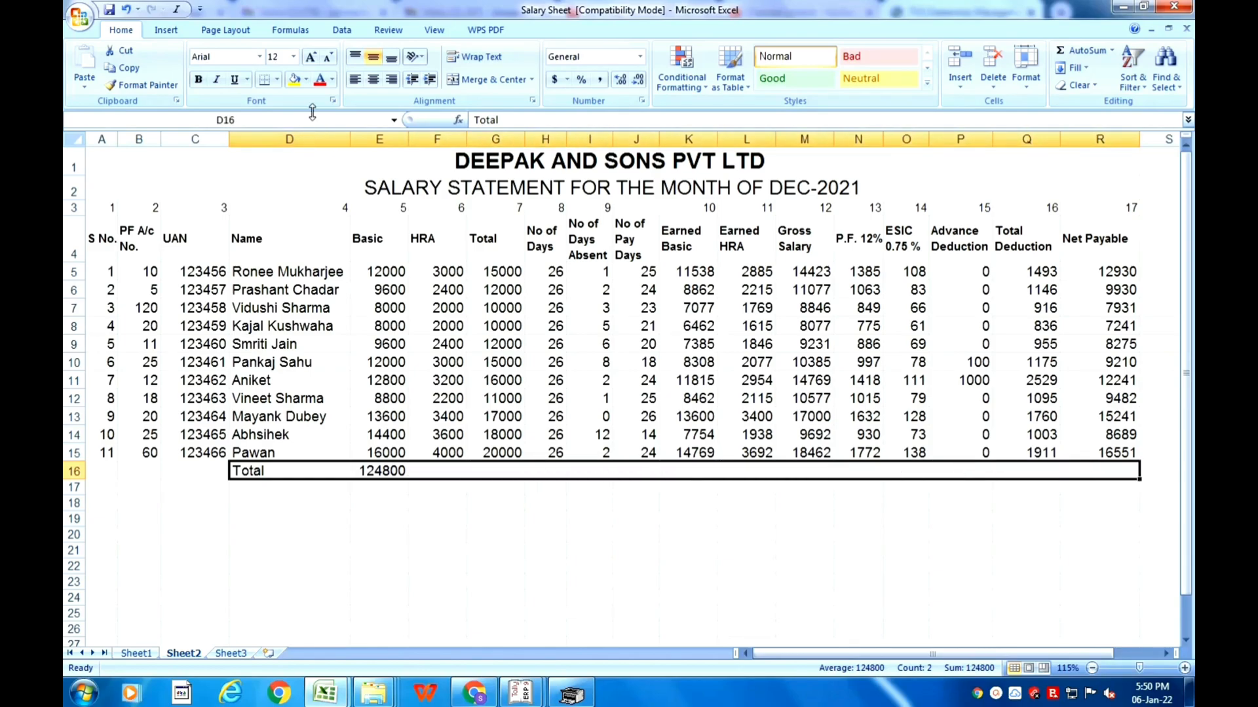
pyautogui.click(203, 80)
pyautogui.click(293, 57)
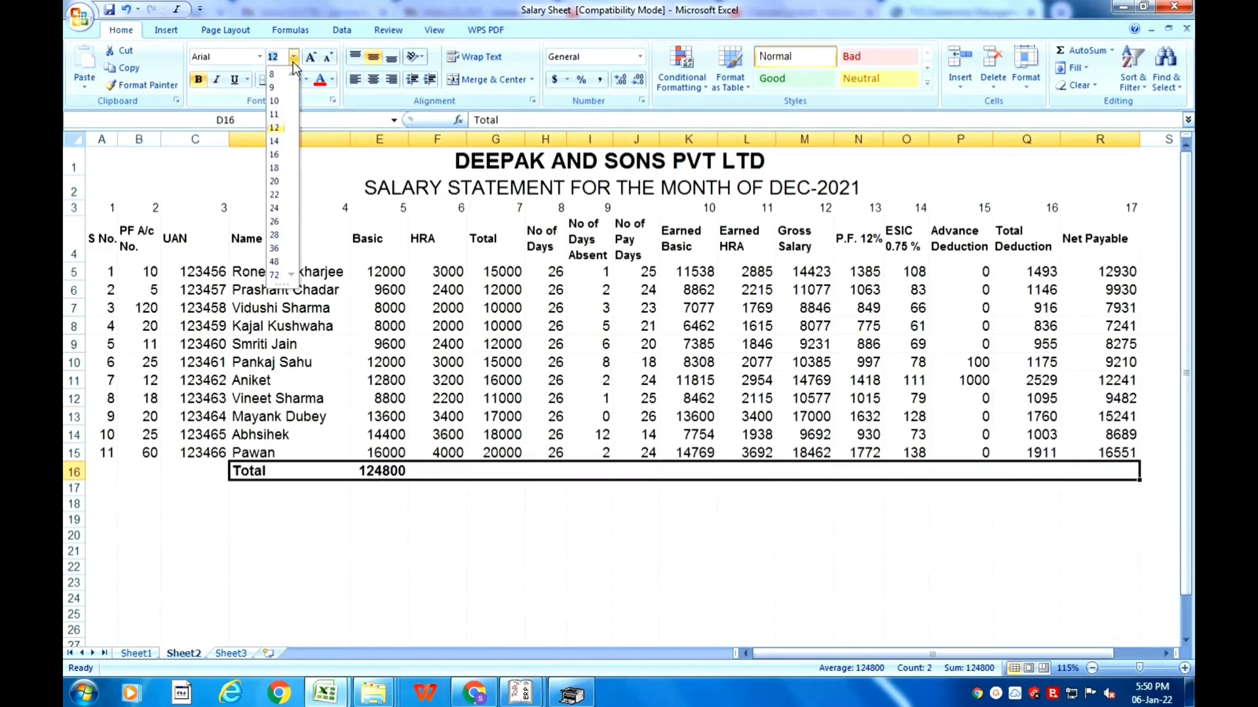
pyautogui.click(278, 142)
pyautogui.click(434, 490)
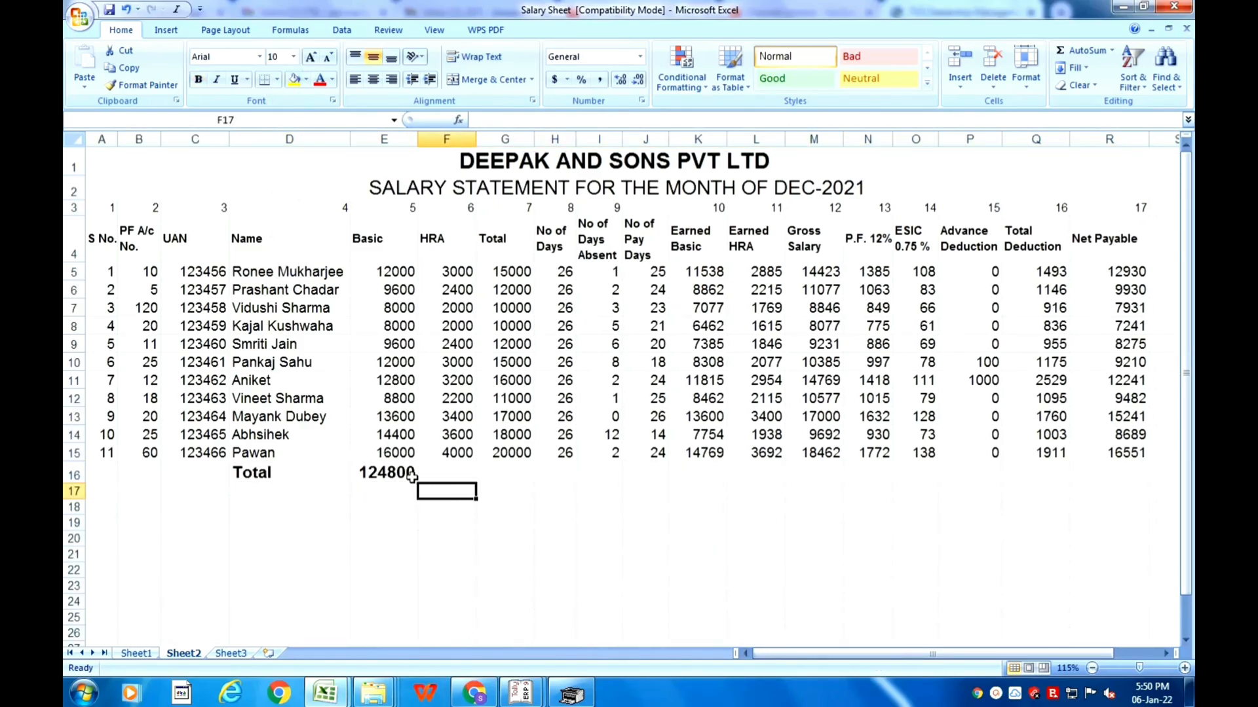
# Step: AutoSum the HRA and Total columns in the Total row, giving 31200 and 156000
pyautogui.click(445, 474)
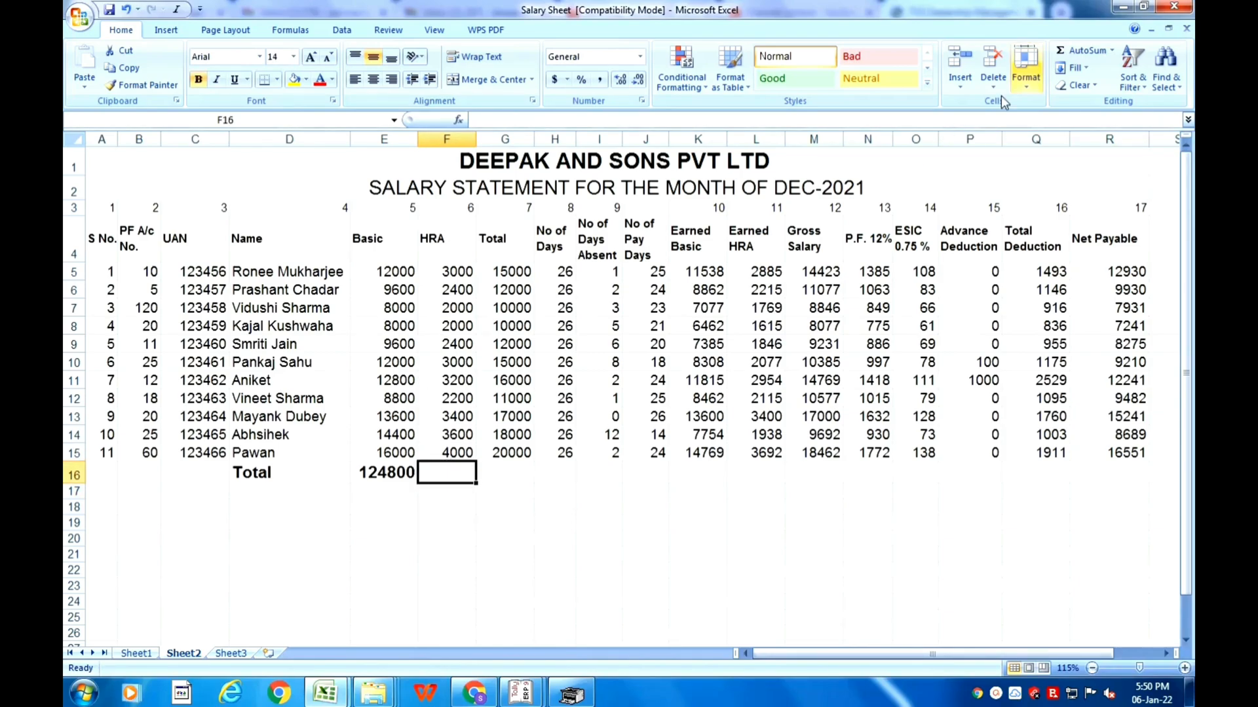
pyautogui.click(1078, 51)
pyautogui.press('Return')
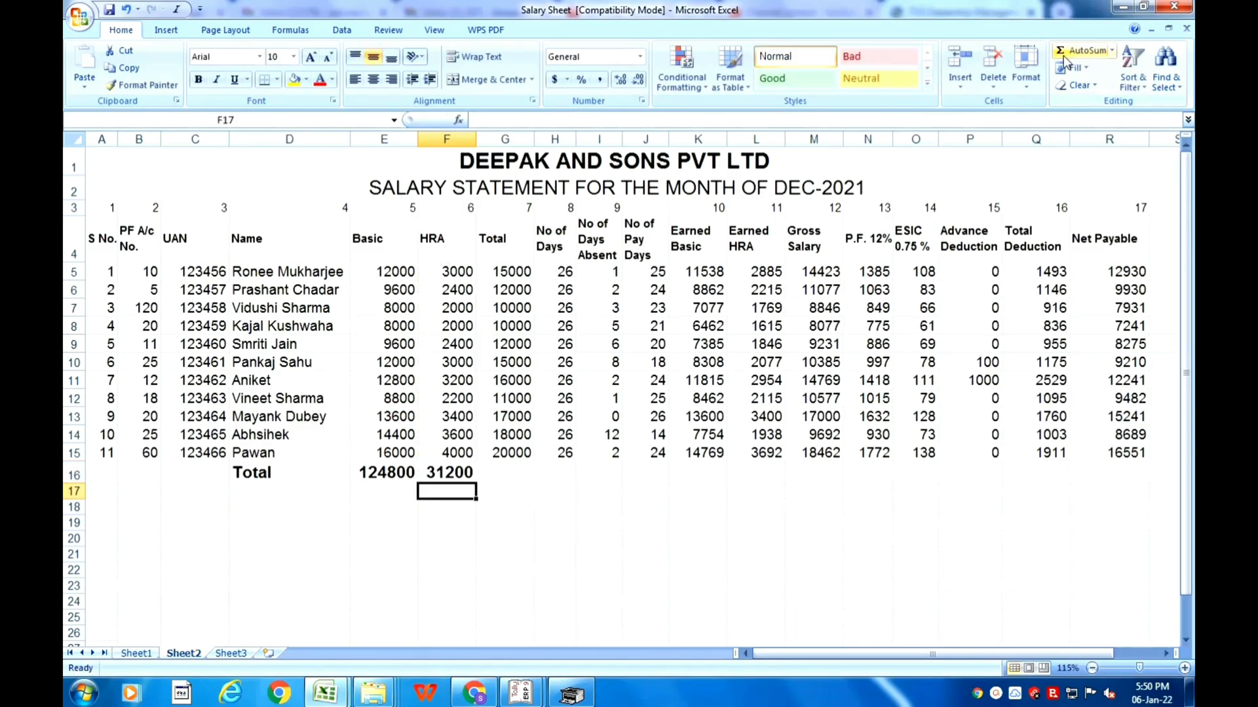
pyautogui.click(505, 477)
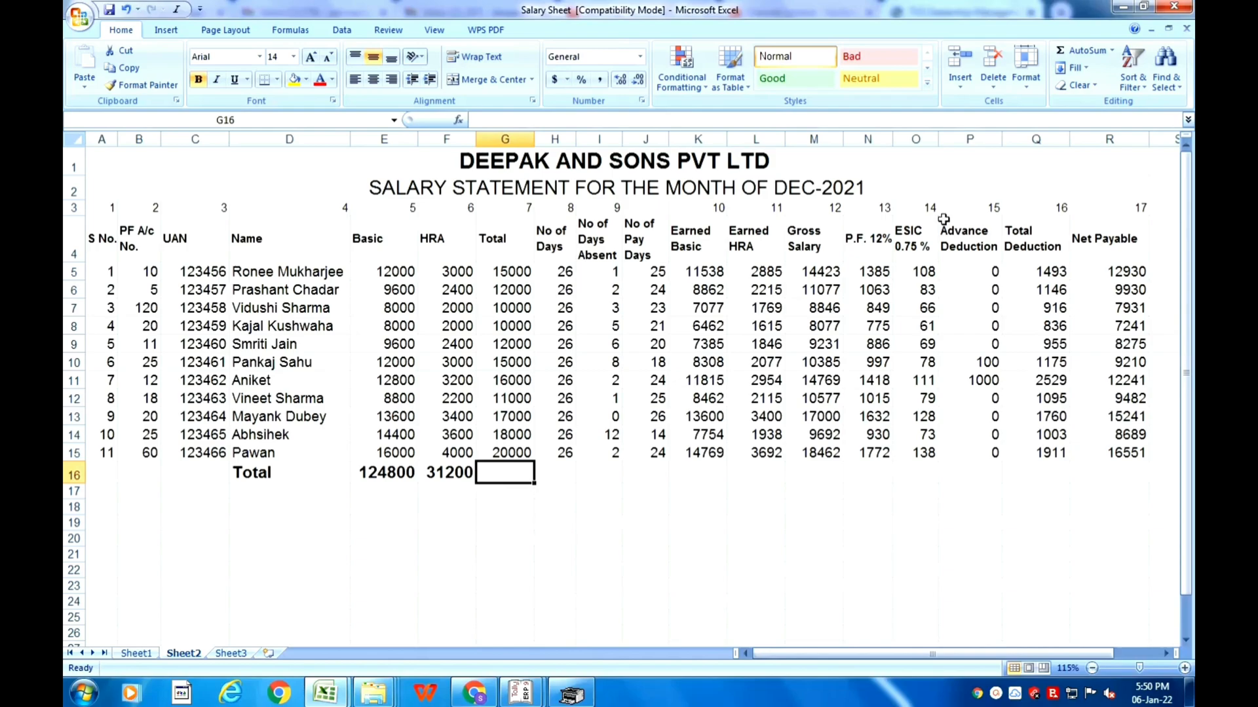
pyautogui.click(1062, 53)
pyautogui.press('Return')
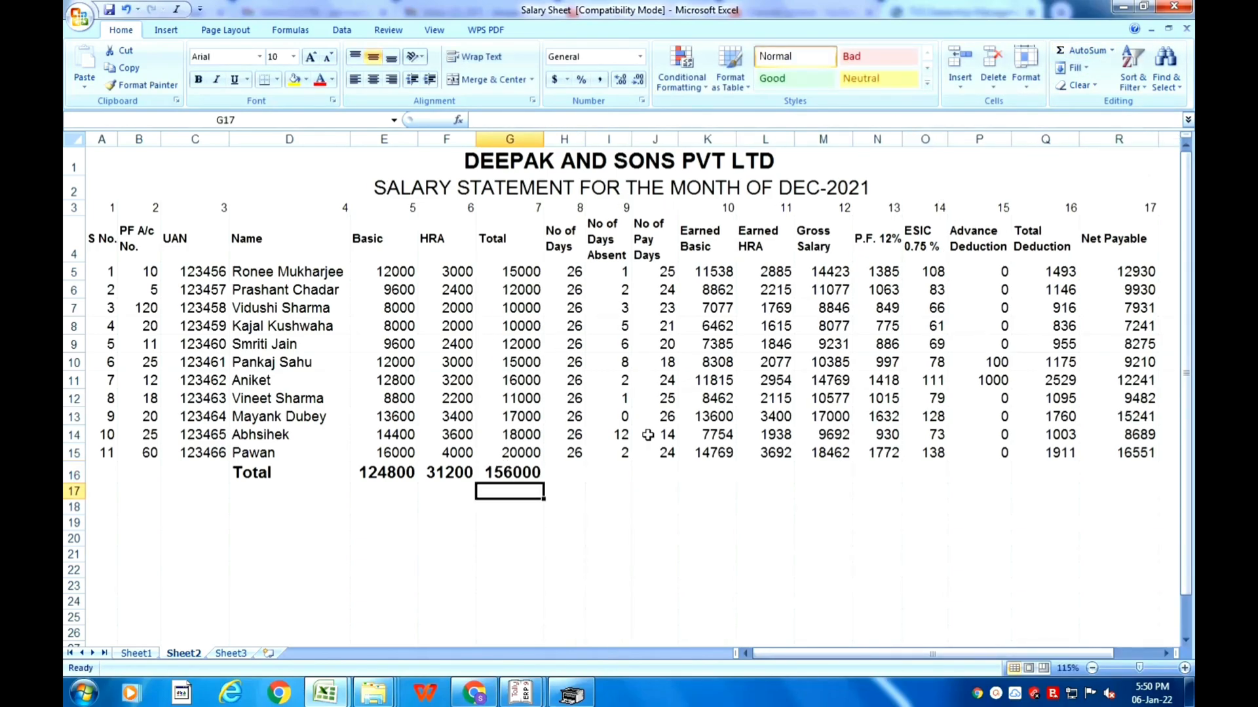
# Step: AutoSum Earned Basic and Earned HRA (106031, 26508), widen Gross Salary and narrow Advance Deduction
pyautogui.click(710, 474)
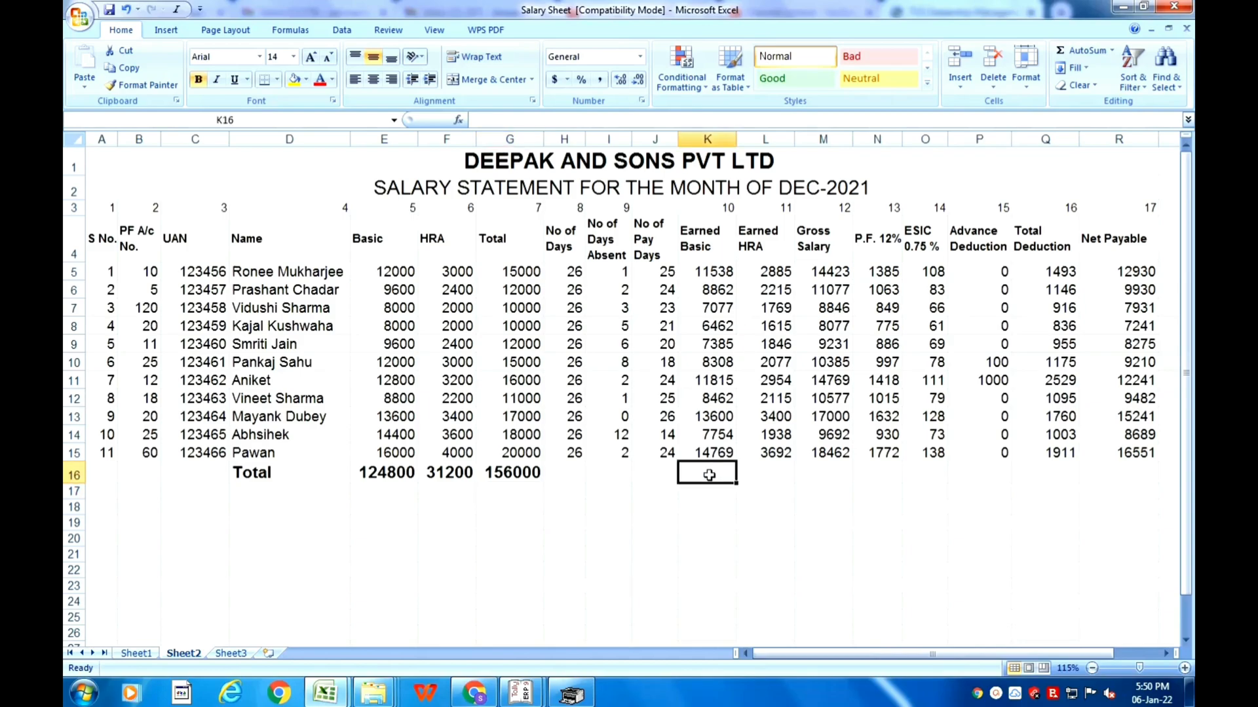
pyautogui.click(1072, 52)
pyautogui.press('Return')
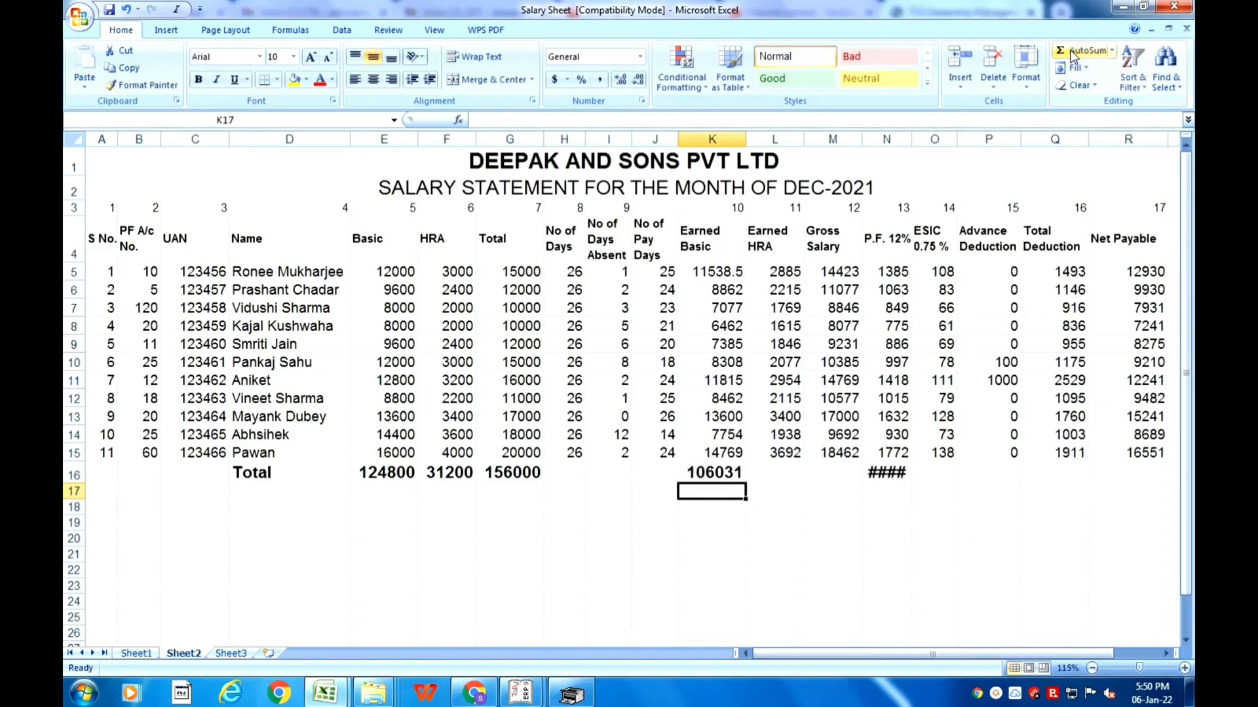
pyautogui.click(785, 475)
pyautogui.click(1084, 54)
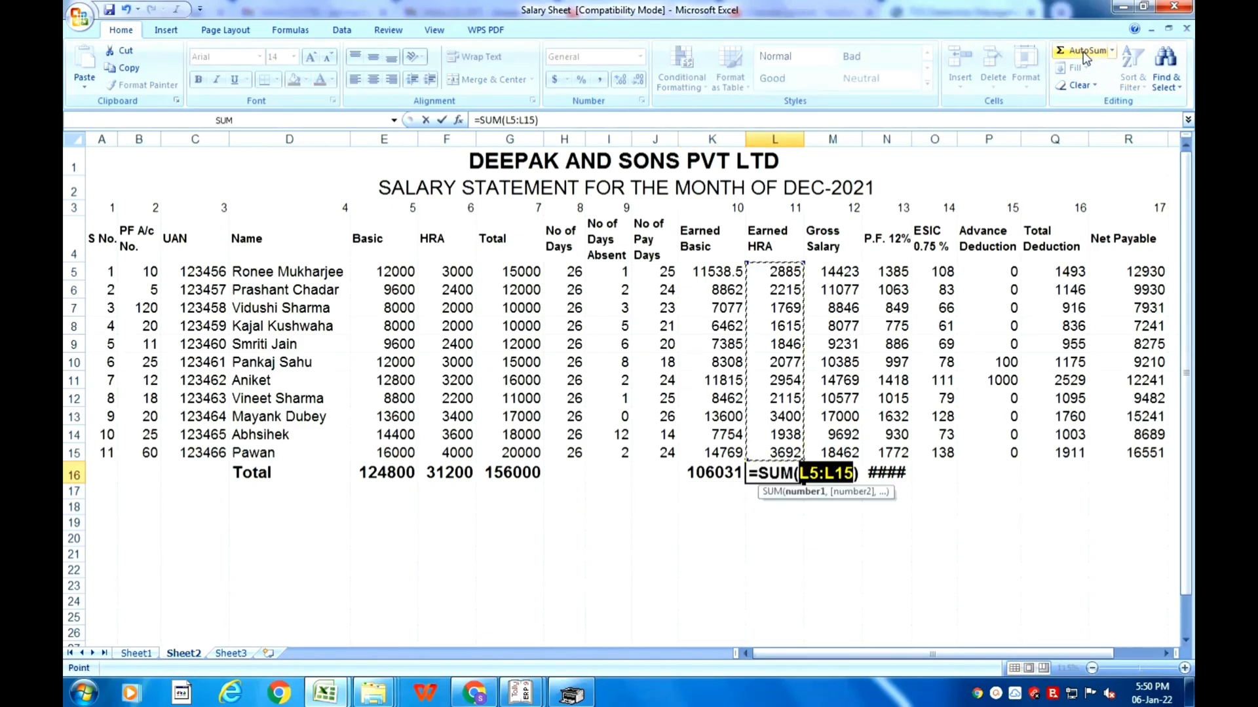
pyautogui.press('Return')
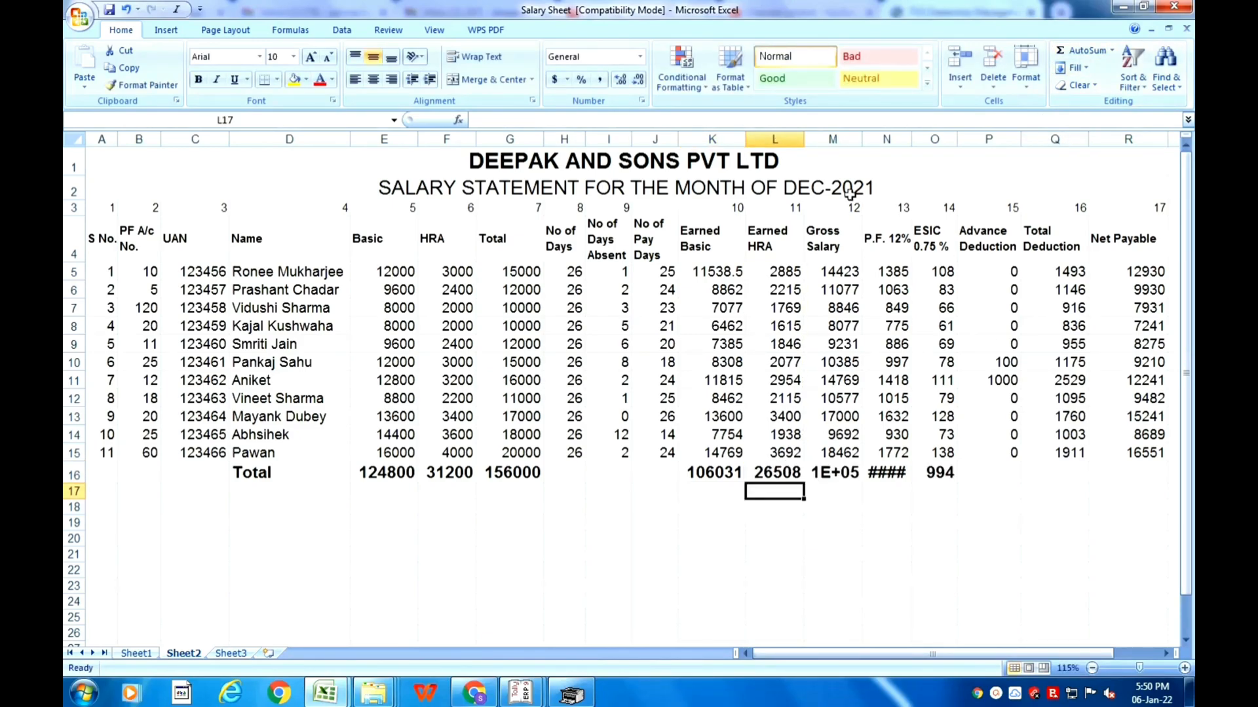
pyautogui.moveTo(866, 140); pyautogui.dragTo(930, 146)
pyautogui.click(891, 140)
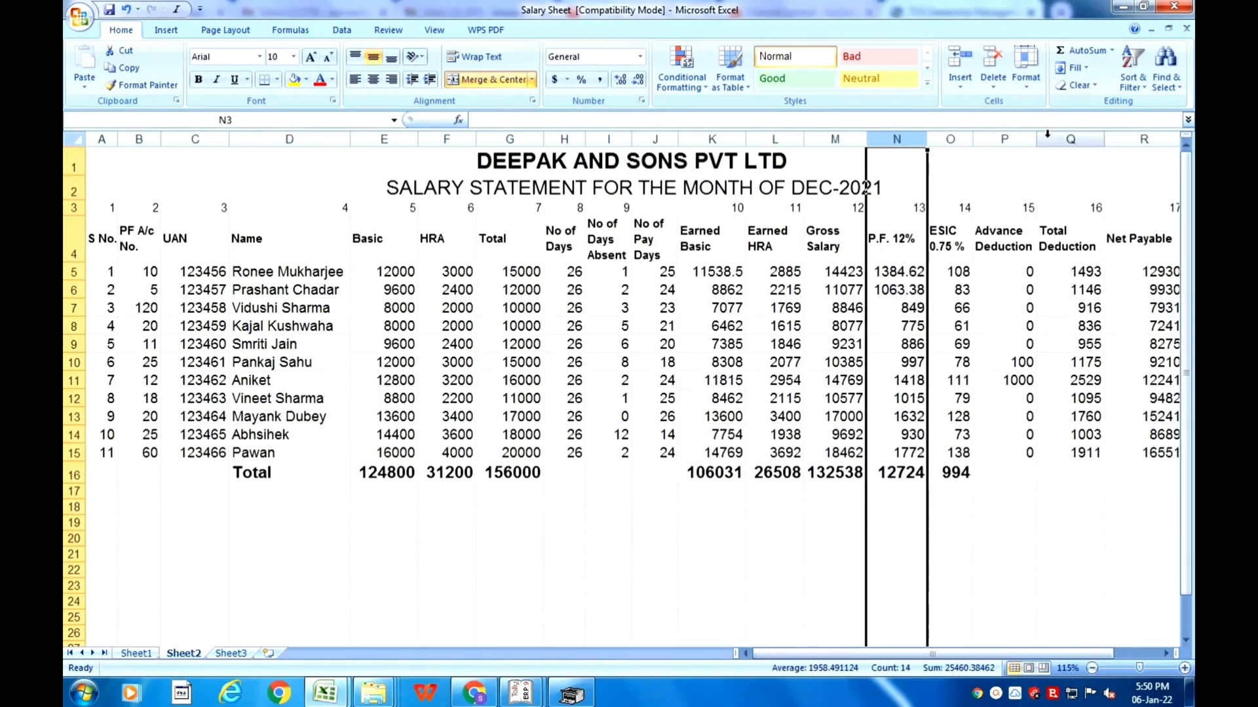
pyautogui.moveTo(1035, 140); pyautogui.dragTo(1012, 142)
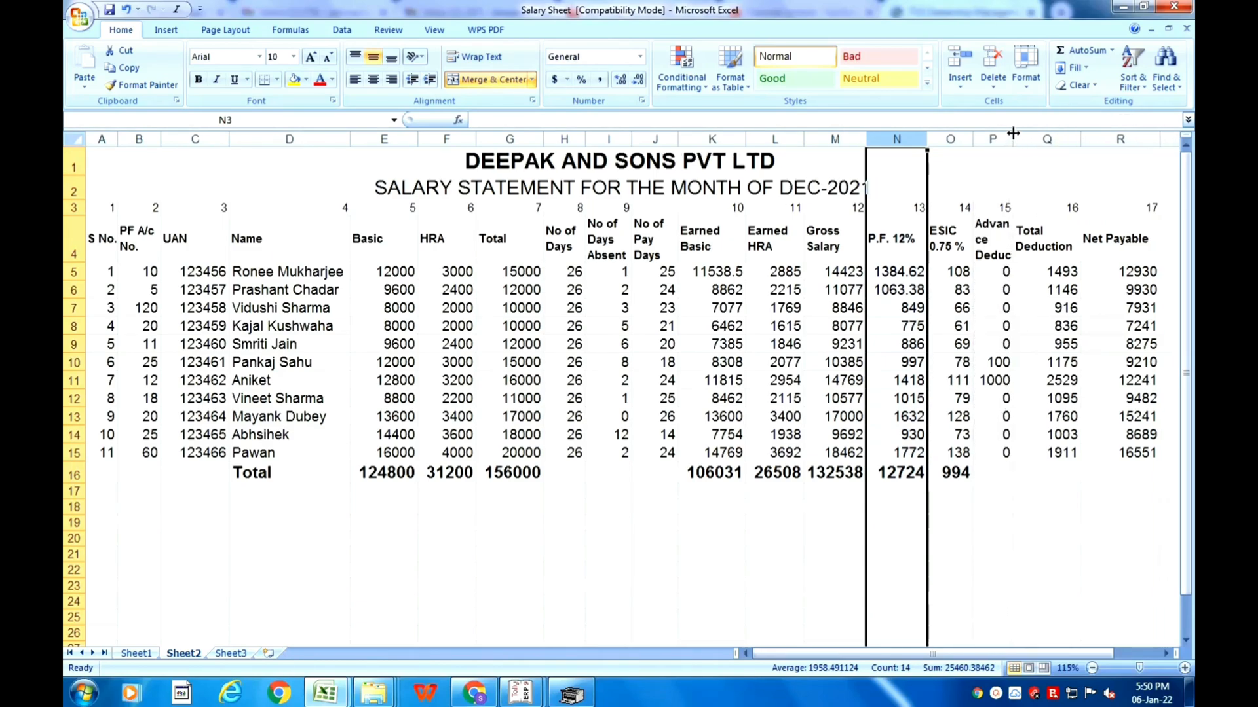
# Step: AutoSum Advance Deduction to 1100, widening its column, and Total Deduction to 14818
pyautogui.click(967, 468)
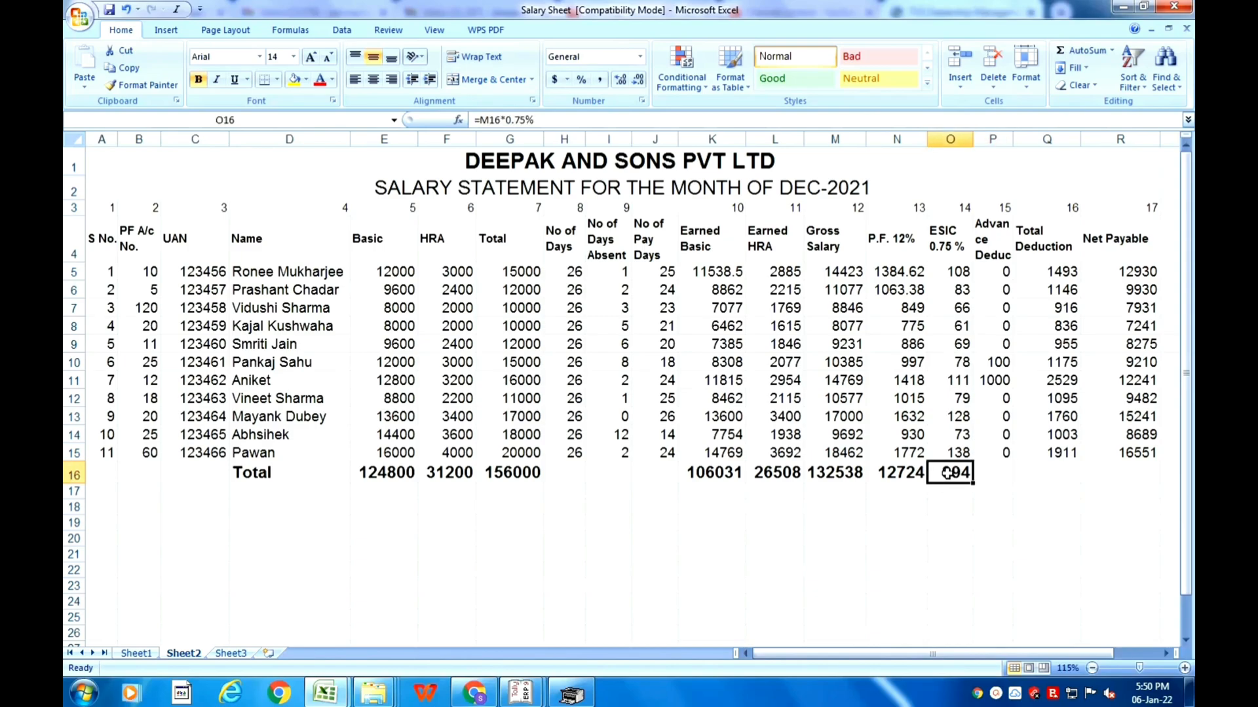
pyautogui.click(976, 471)
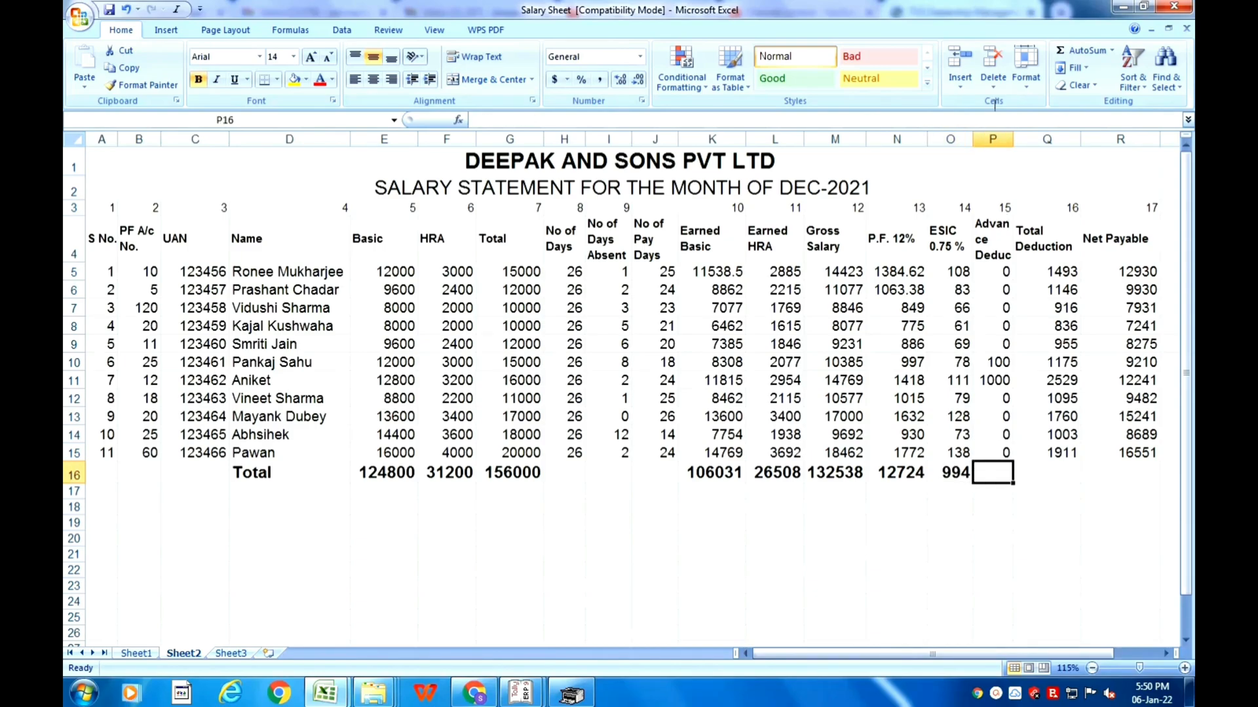
pyautogui.click(1081, 50)
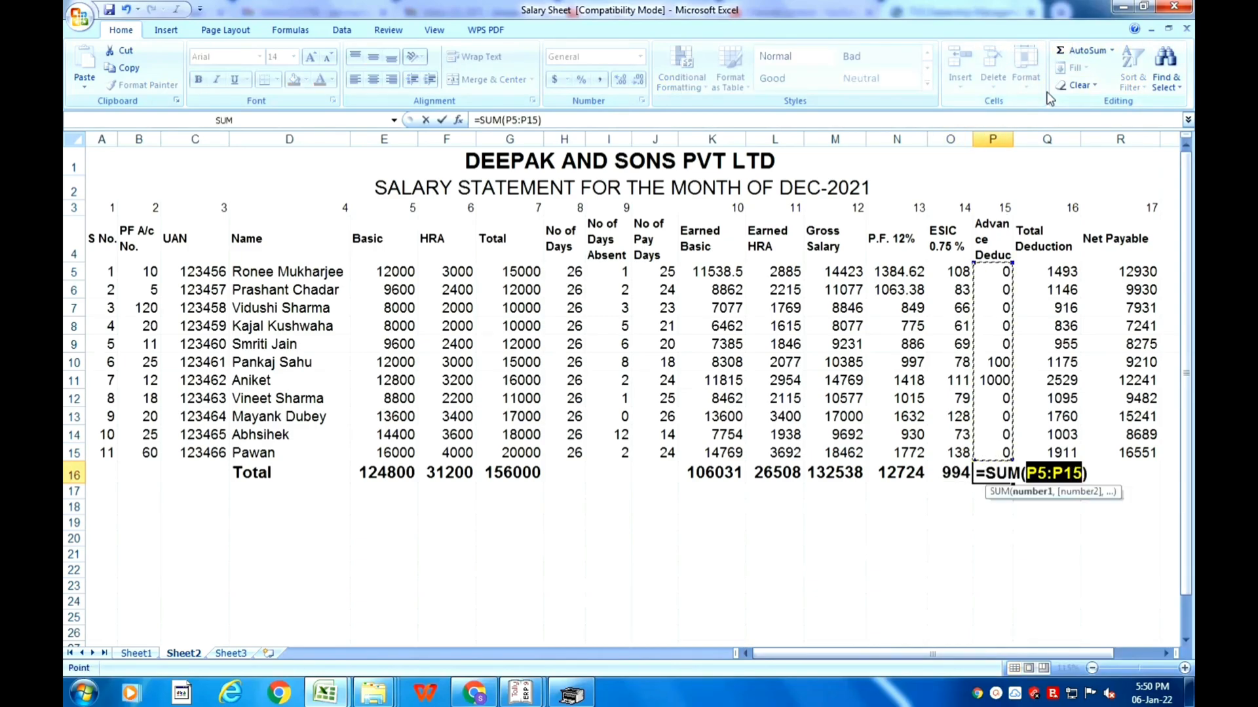
pyautogui.press('Return')
pyautogui.moveTo(1012, 139); pyautogui.dragTo(1023, 141)
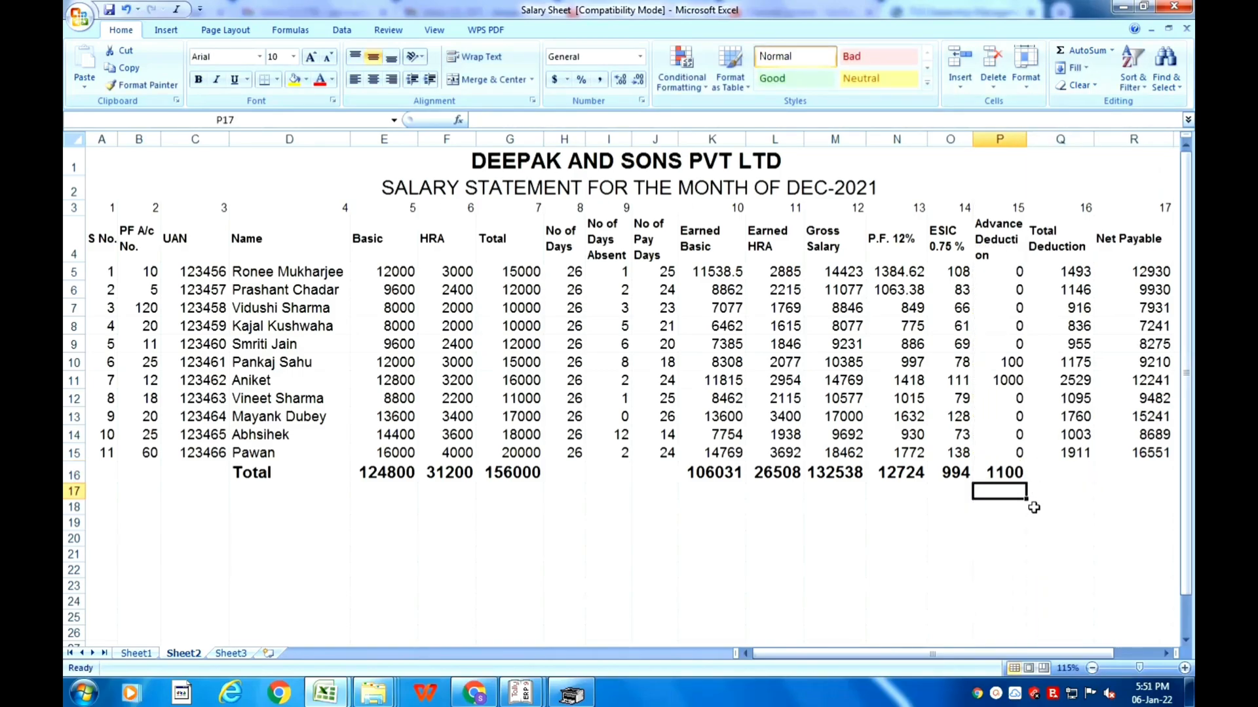
pyautogui.click(1063, 472)
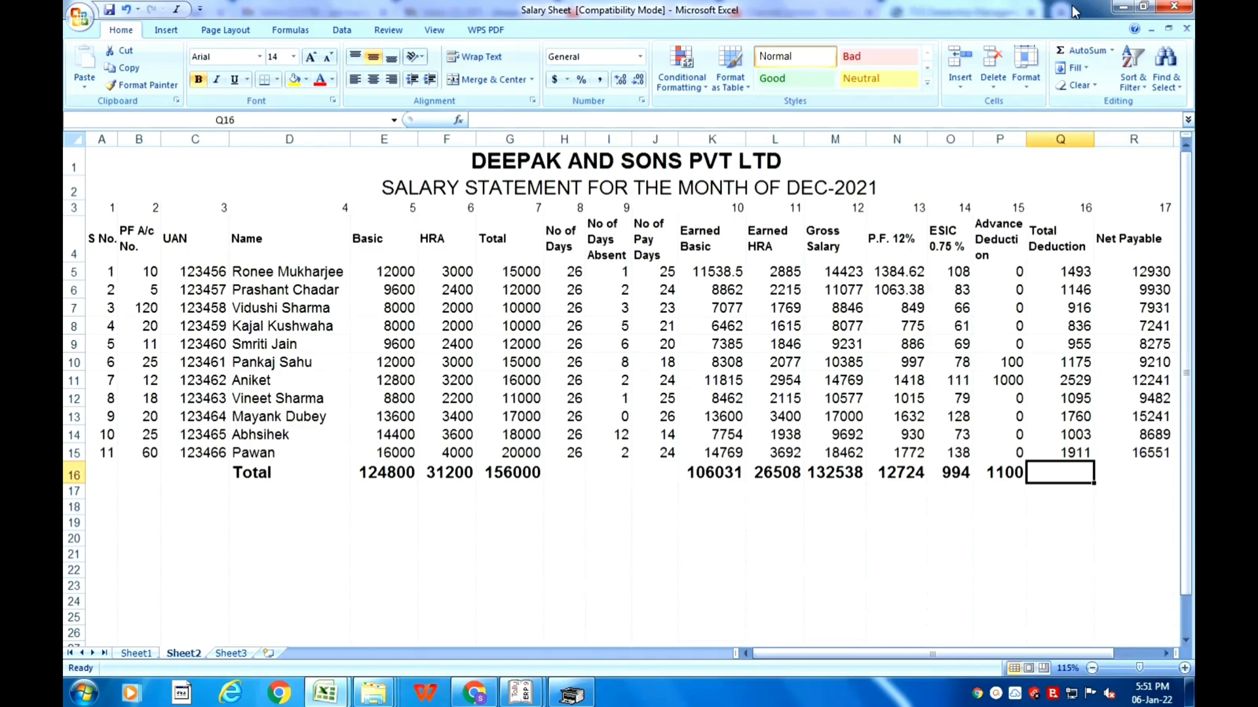
pyautogui.click(1071, 49)
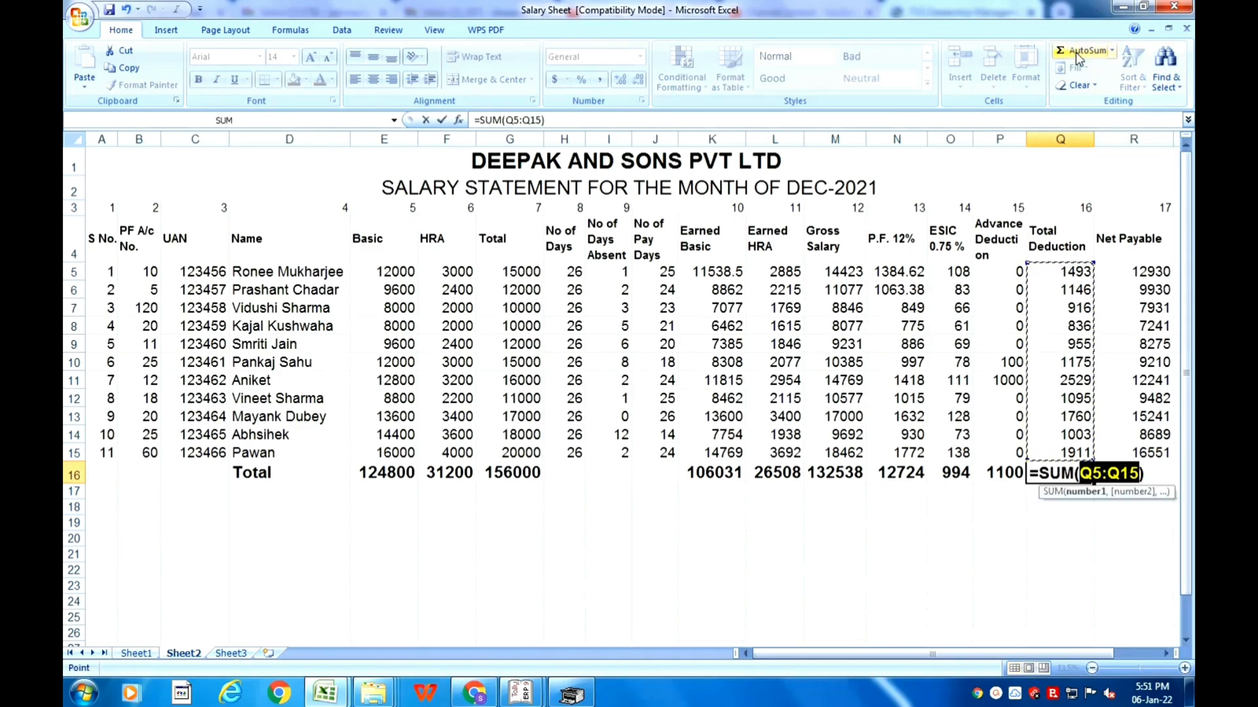
pyautogui.press('Return')
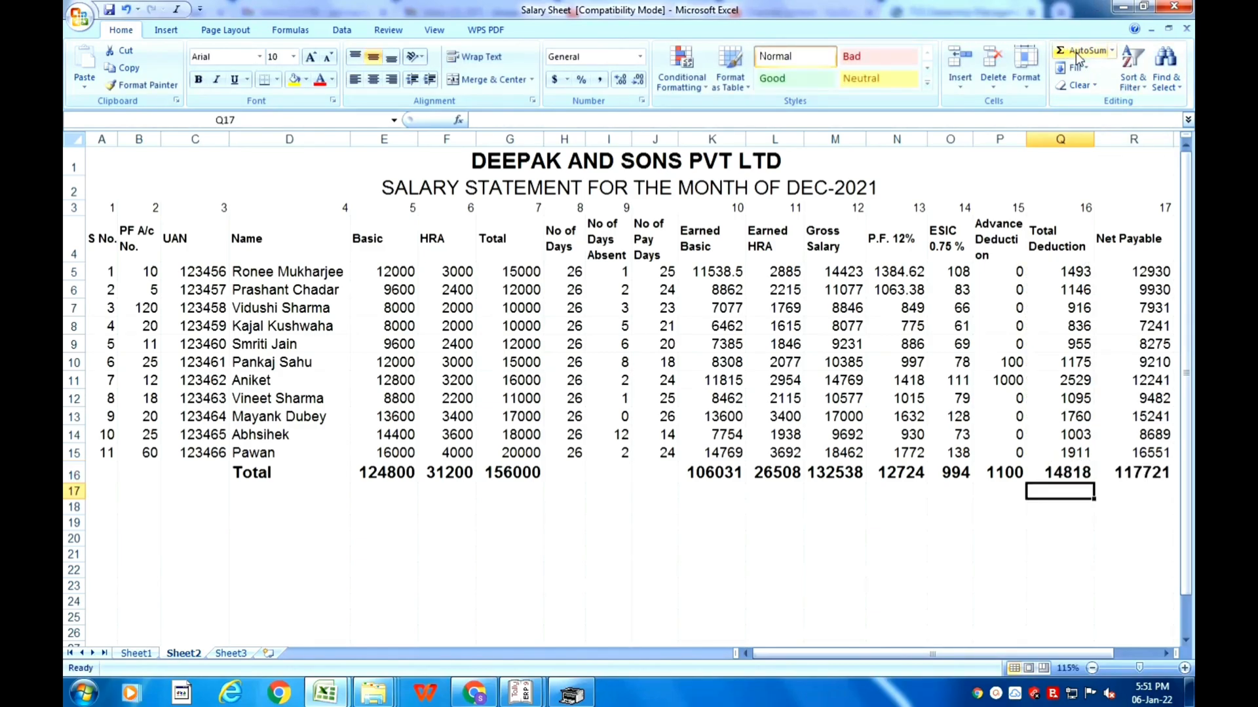
# Step: Replace R16's =M16-Q16 with an AutoSum of Net Payable (117721), then select the column-numbers row
pyautogui.click(1148, 478)
pyautogui.doubleClick(1148, 478)
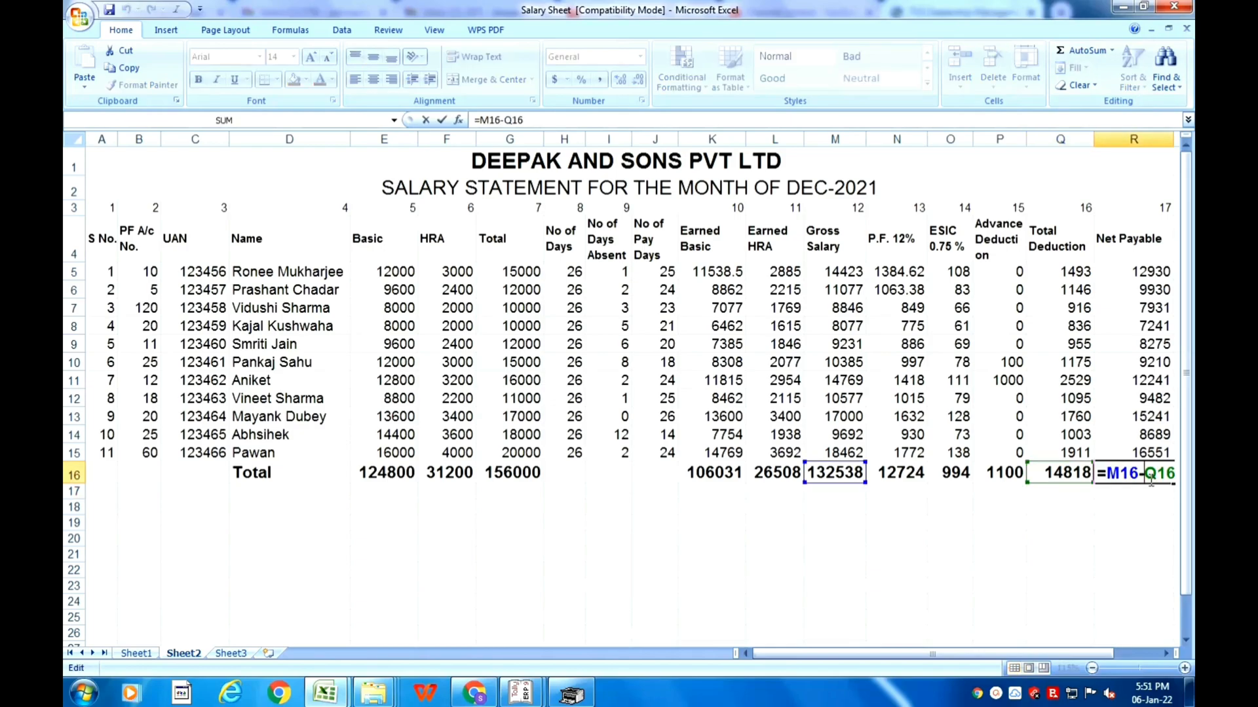
pyautogui.press('Escape')
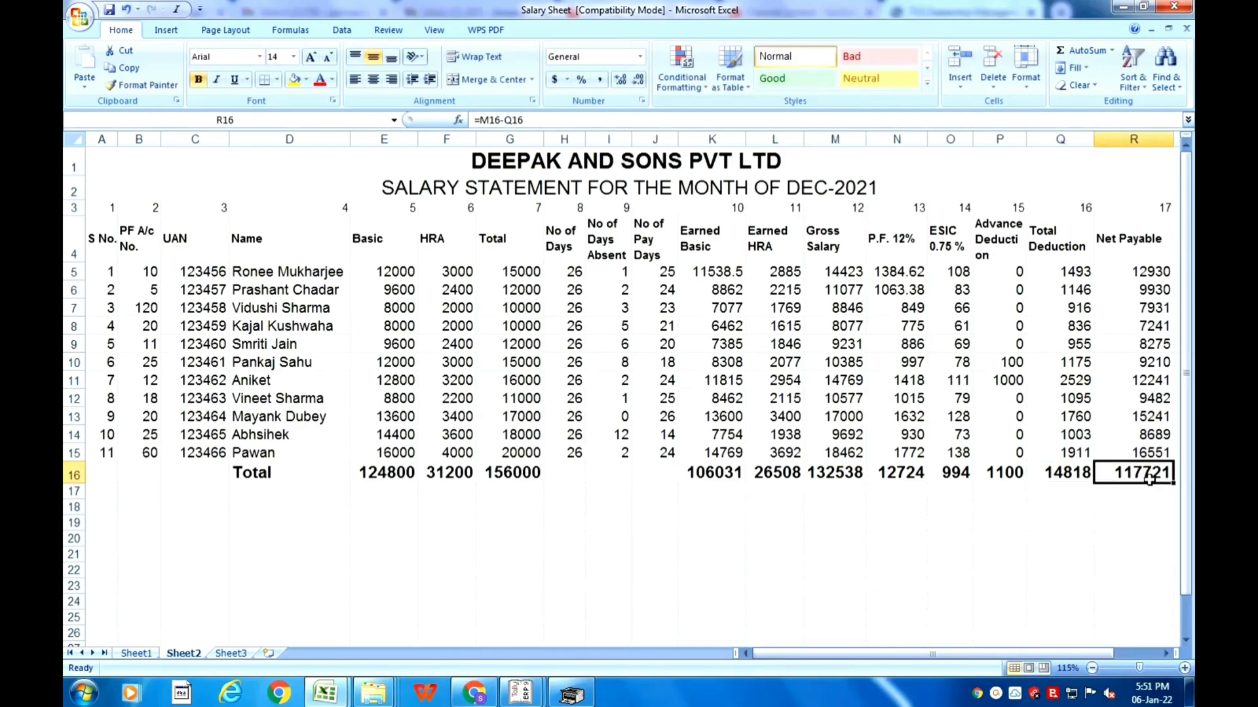
pyautogui.press('Delete')
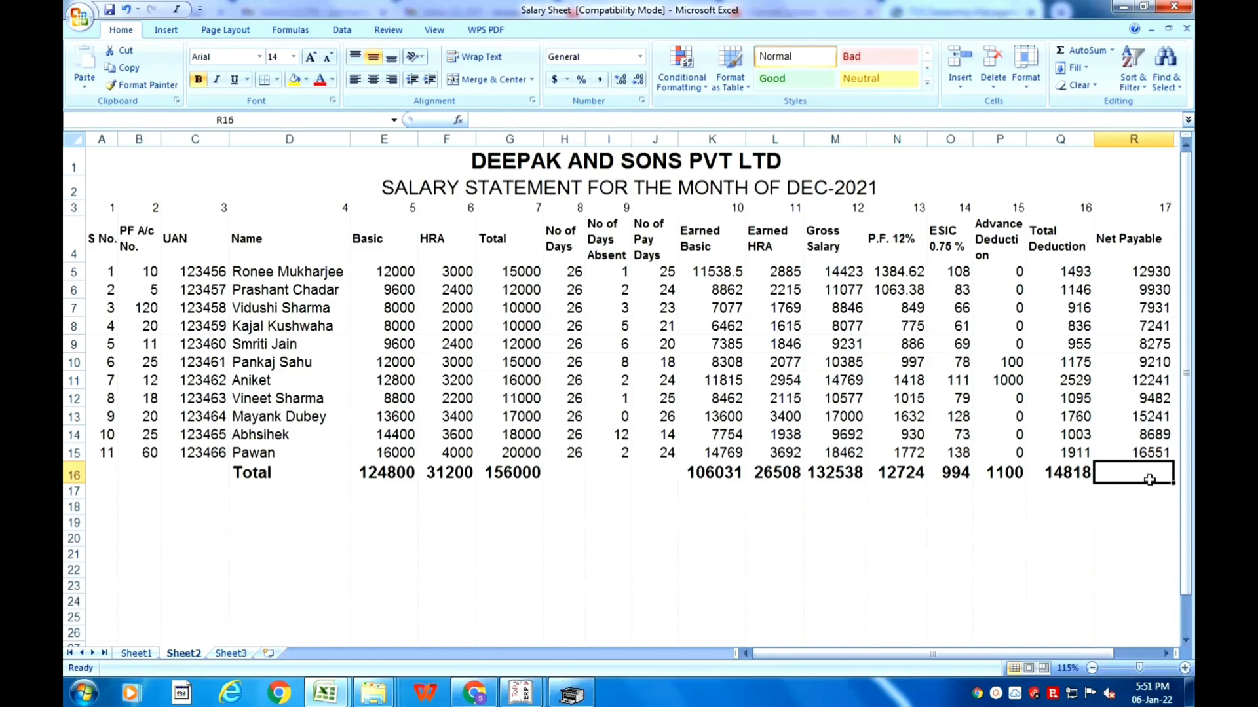
pyautogui.click(1071, 51)
pyautogui.press('Return')
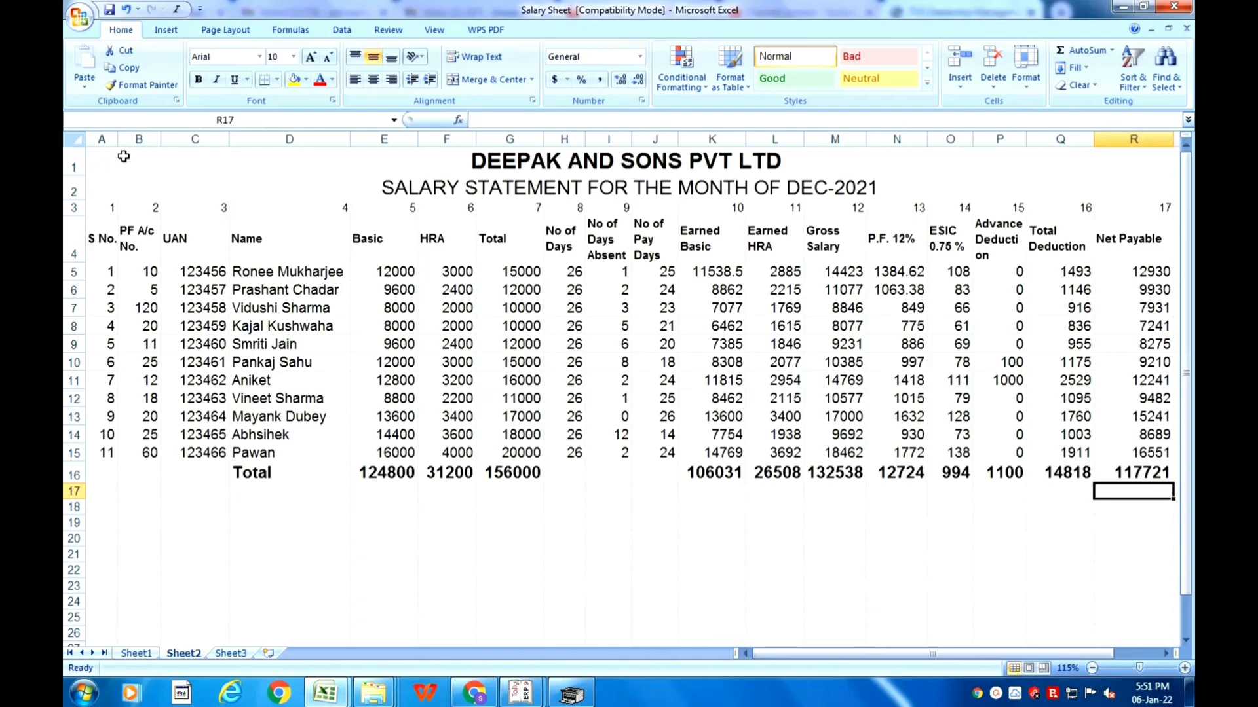
pyautogui.moveTo(123, 157); pyautogui.dragTo(213, 378)
pyautogui.click(240, 342)
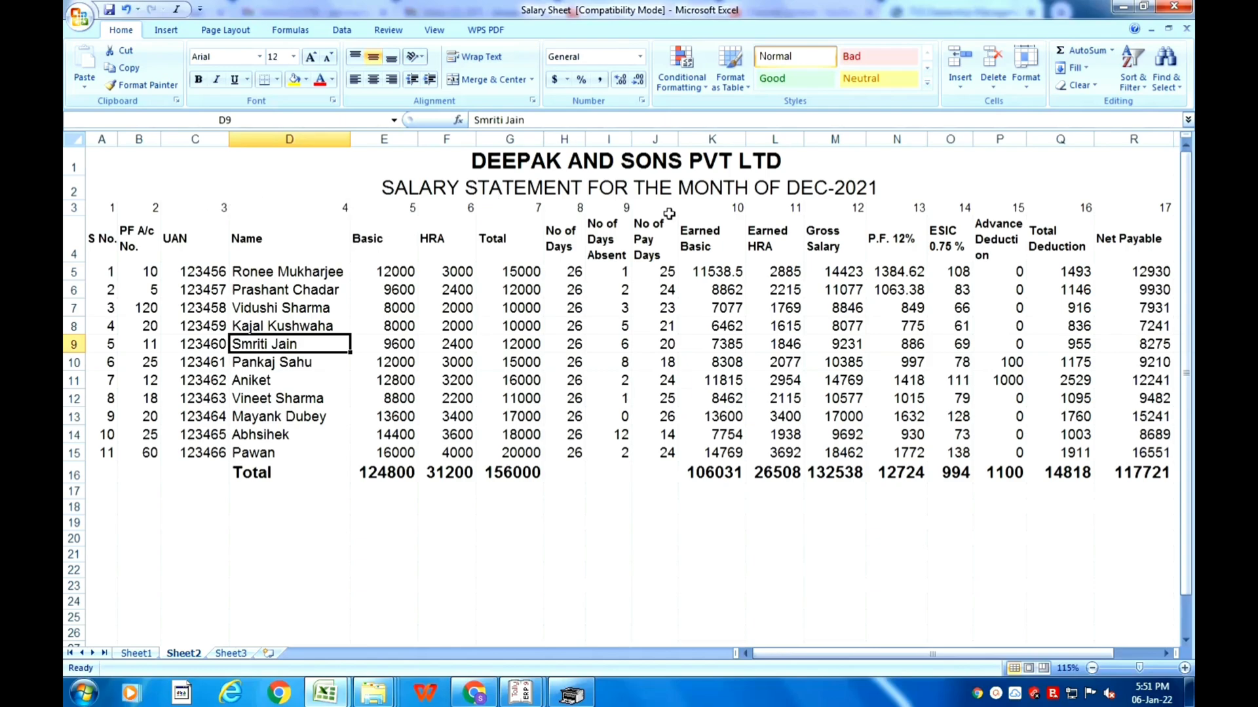
pyautogui.click(69, 208)
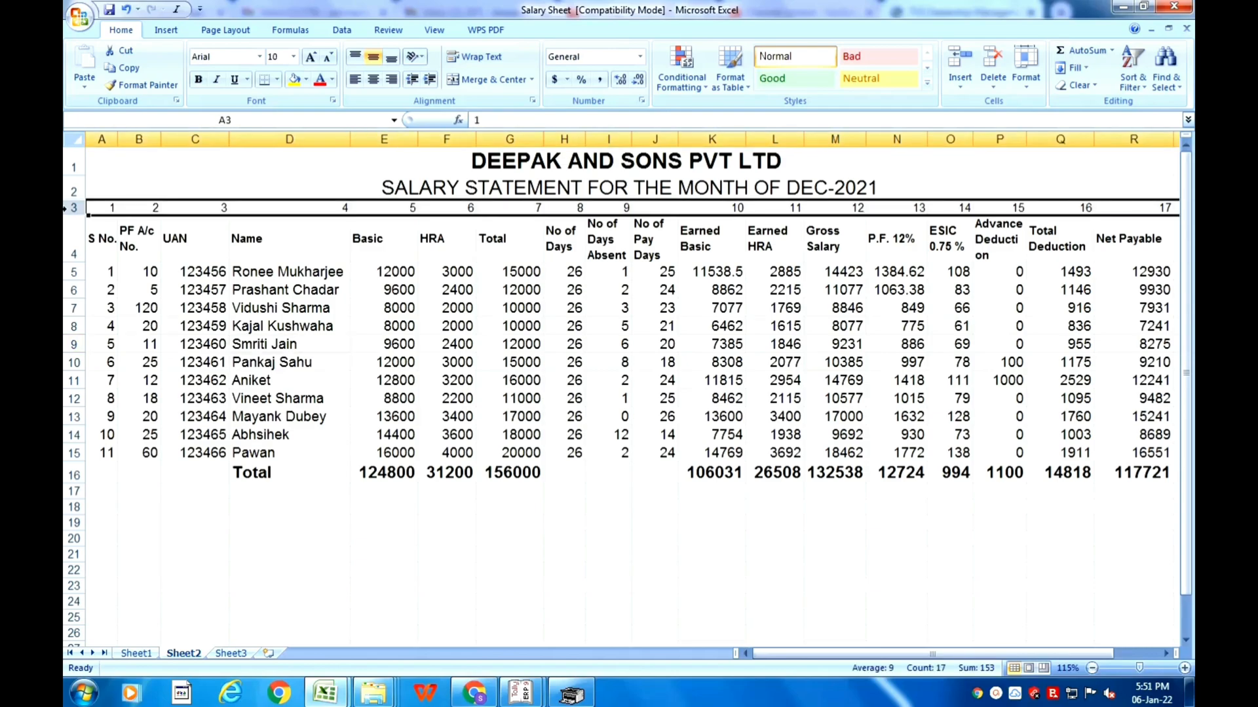
# Step: Delete the column-numbers row and apply All Borders to the statement from title to Total
pyautogui.hotkey('ctrl', '-')
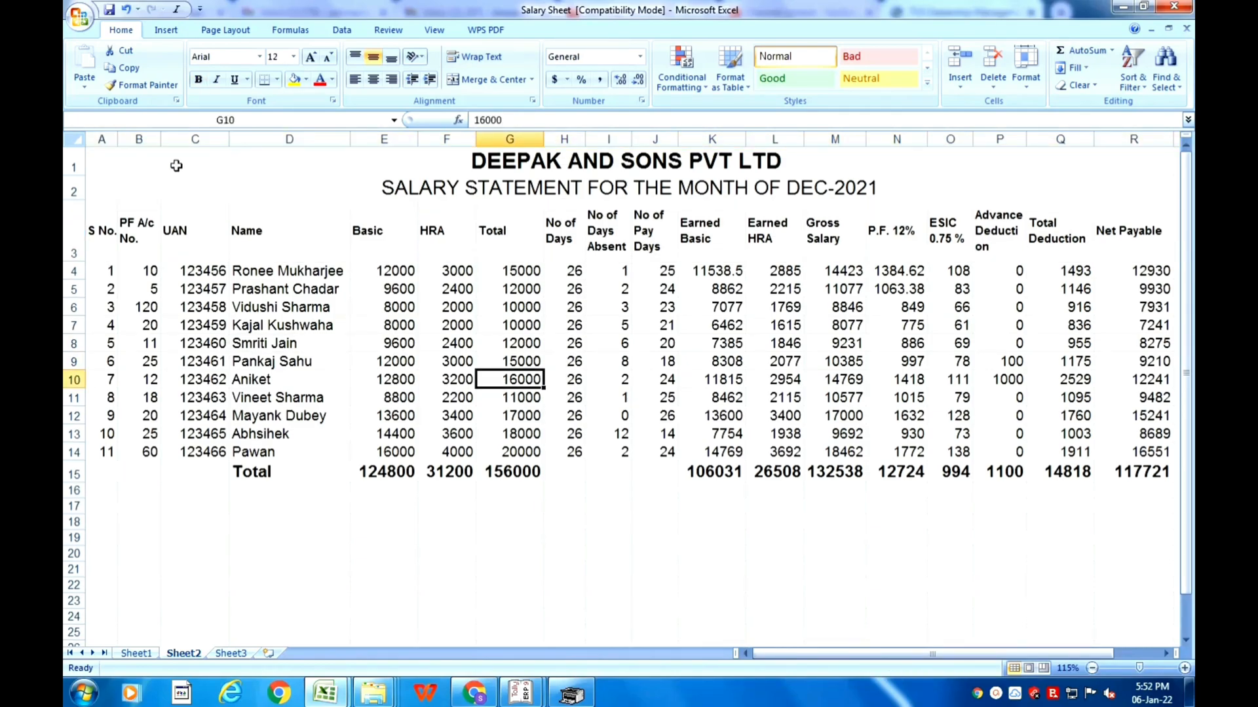
pyautogui.moveTo(177, 166); pyautogui.dragTo(234, 462)
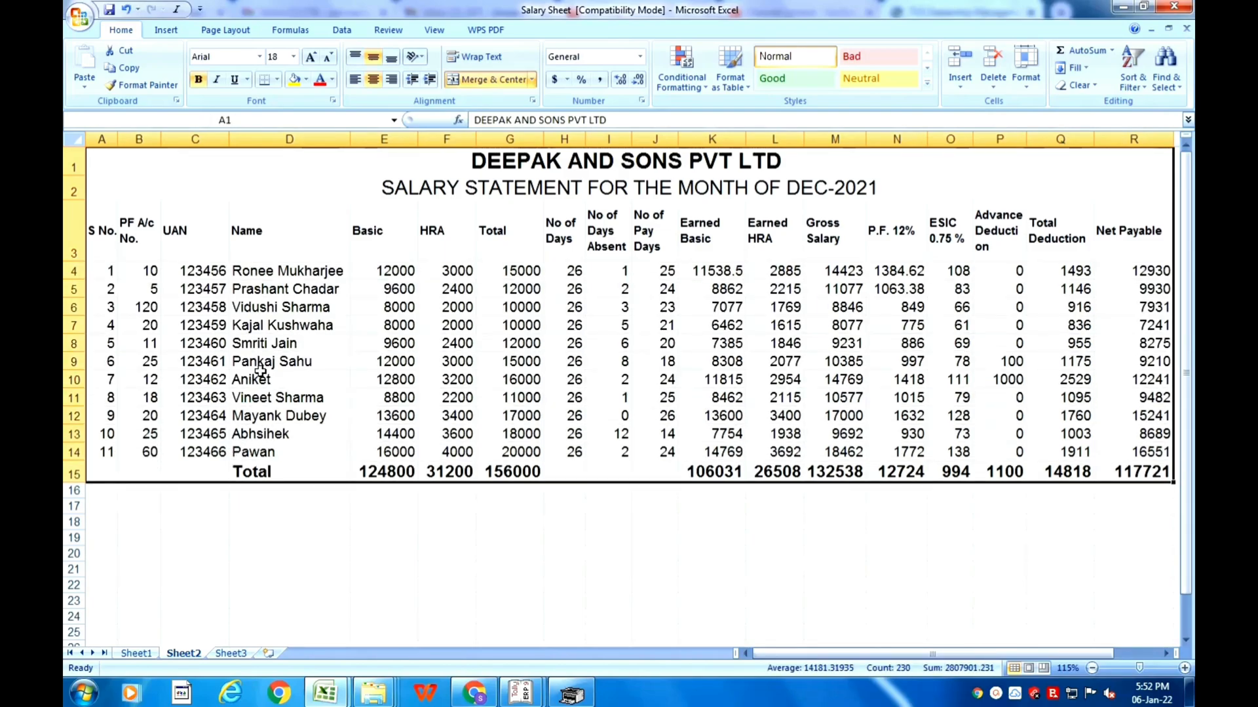
pyautogui.click(277, 79)
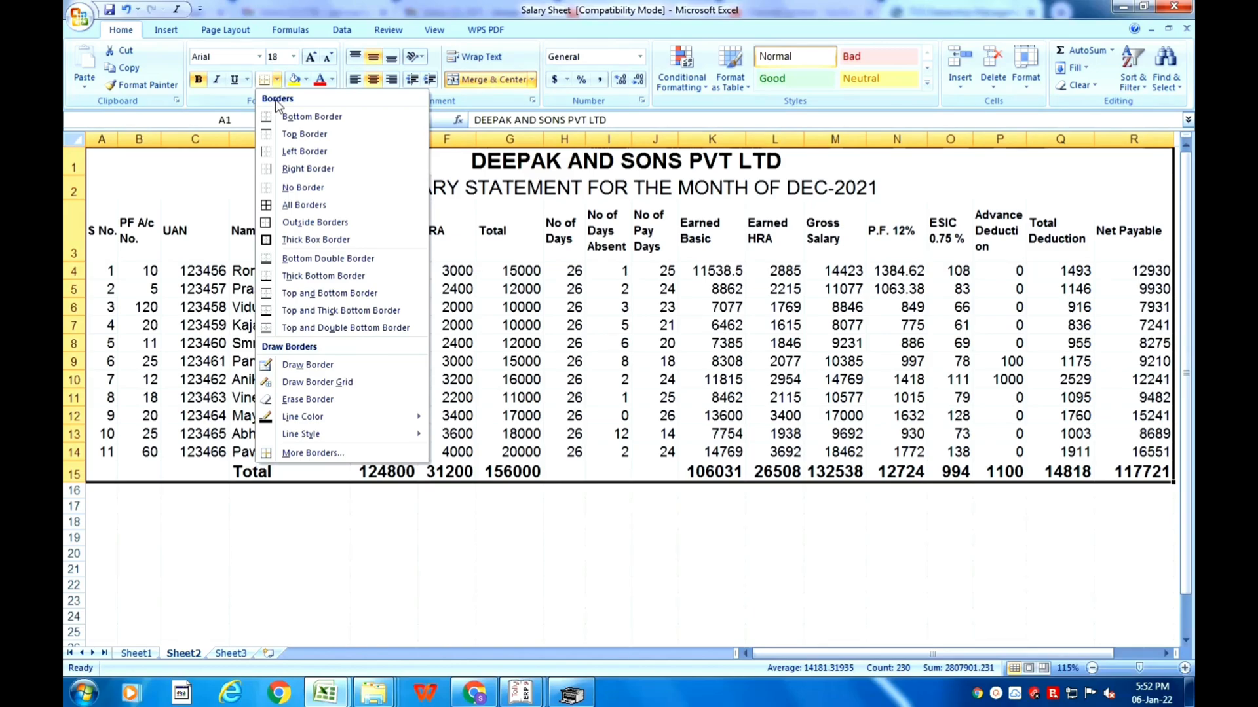
pyautogui.click(283, 206)
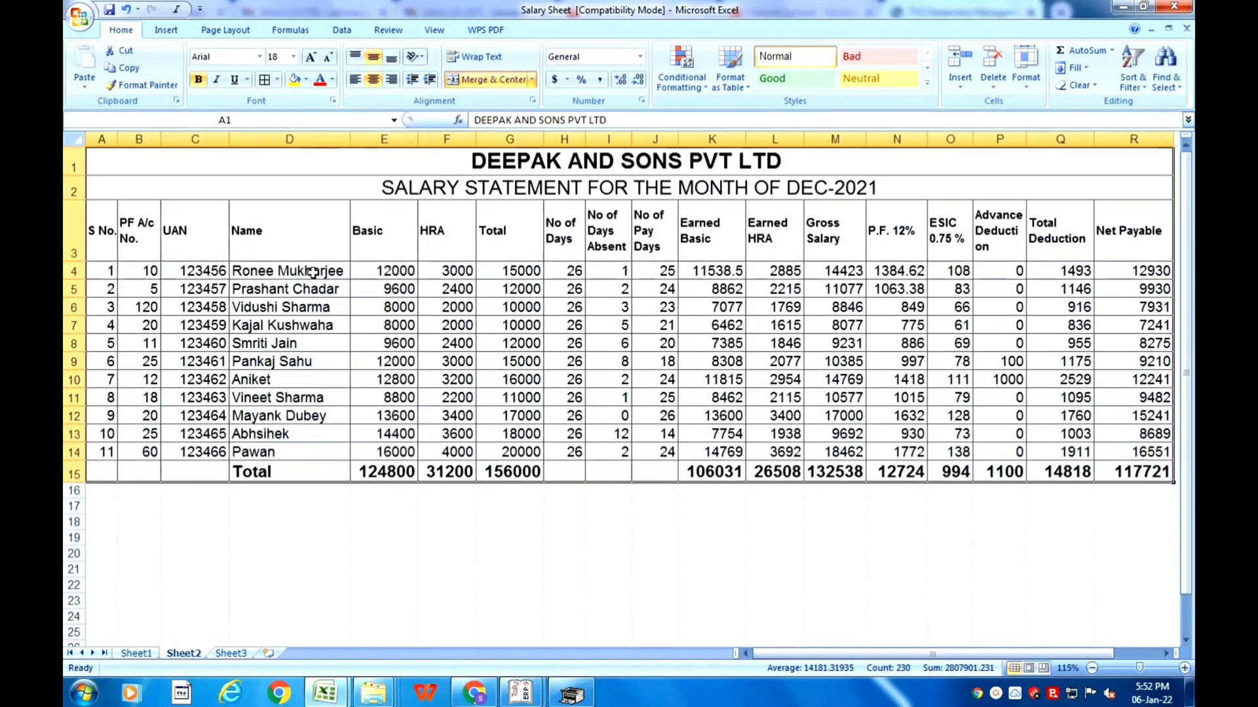
pyautogui.click(383, 311)
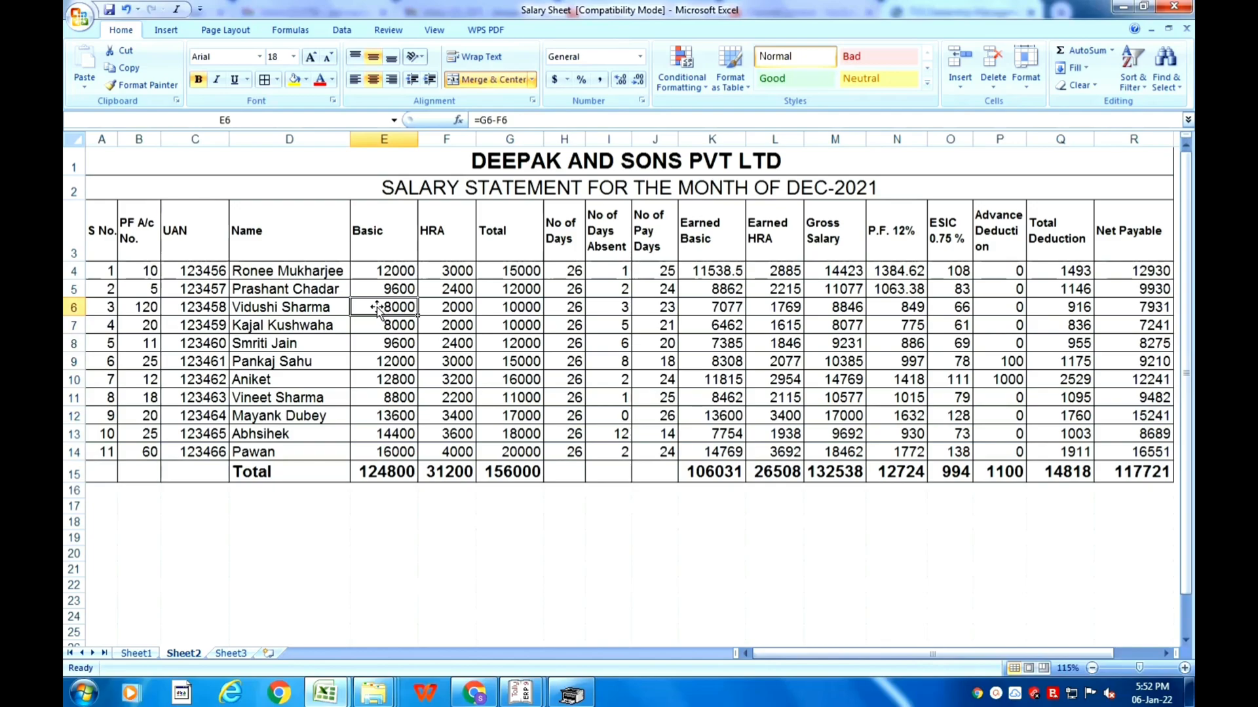
# Step: Add a Thick Box Border around the whole salary statement table
pyautogui.click(248, 273)
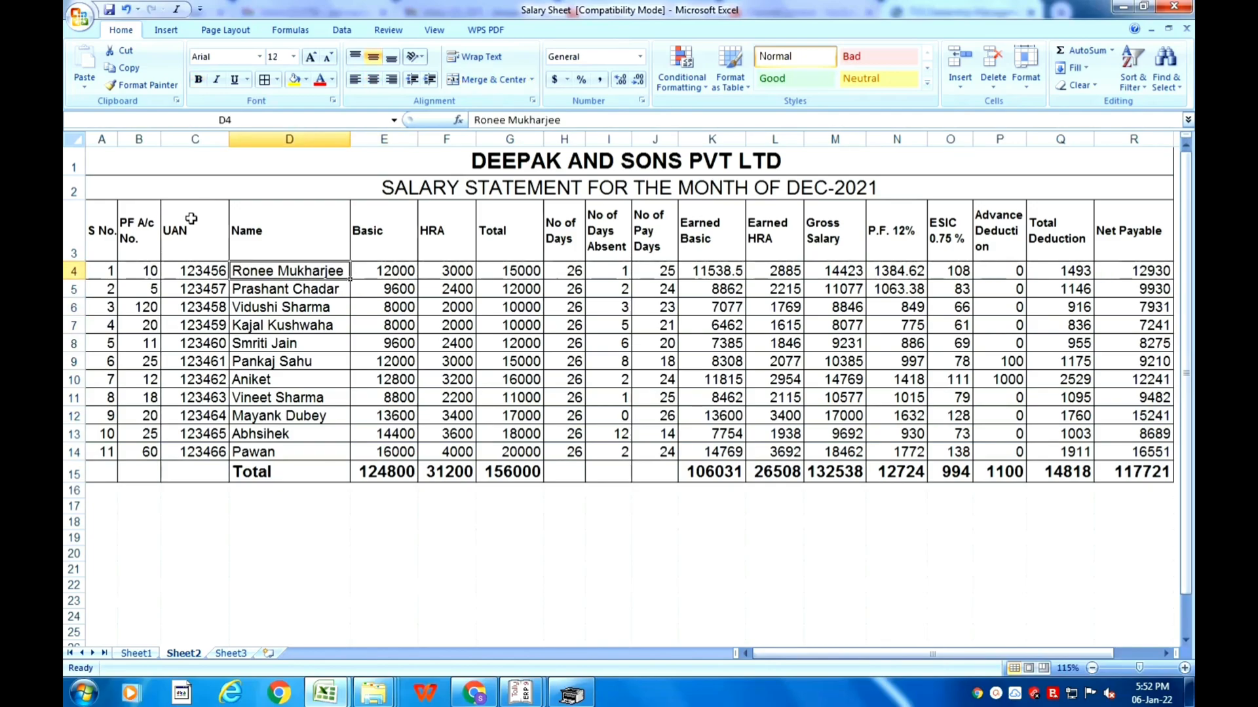
pyautogui.moveTo(155, 160); pyautogui.dragTo(178, 291)
pyautogui.click(365, 362)
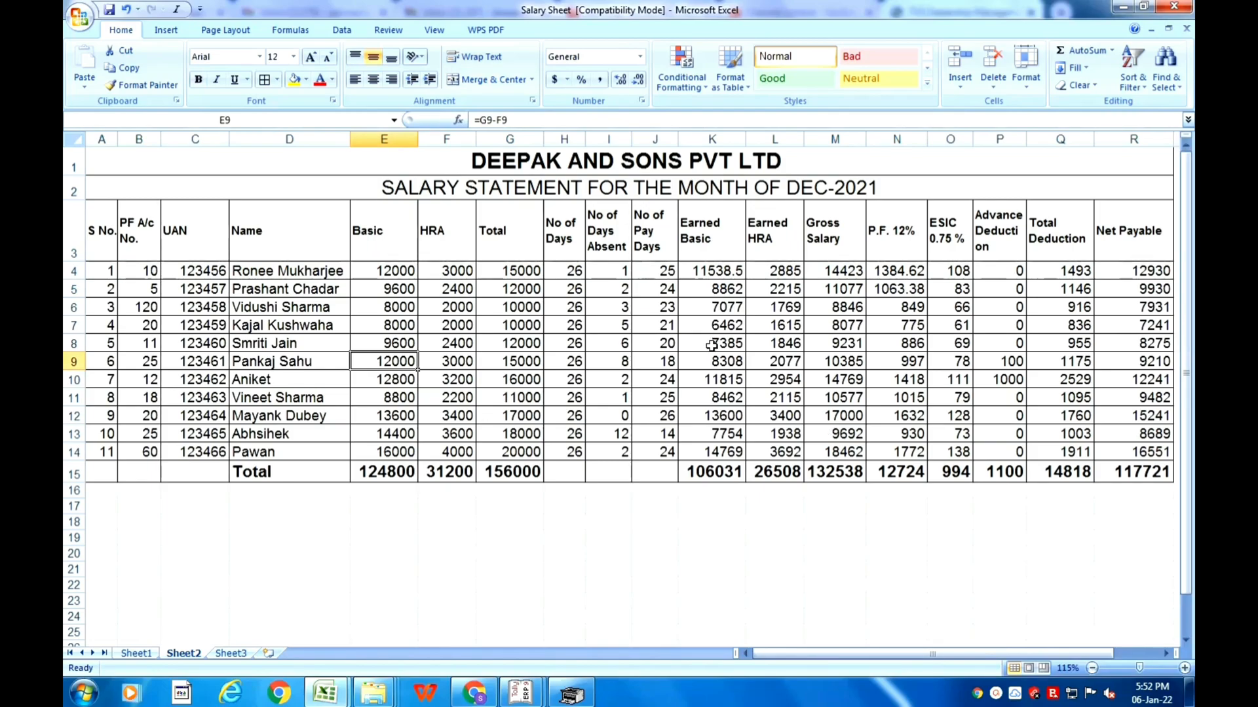
pyautogui.click(308, 349)
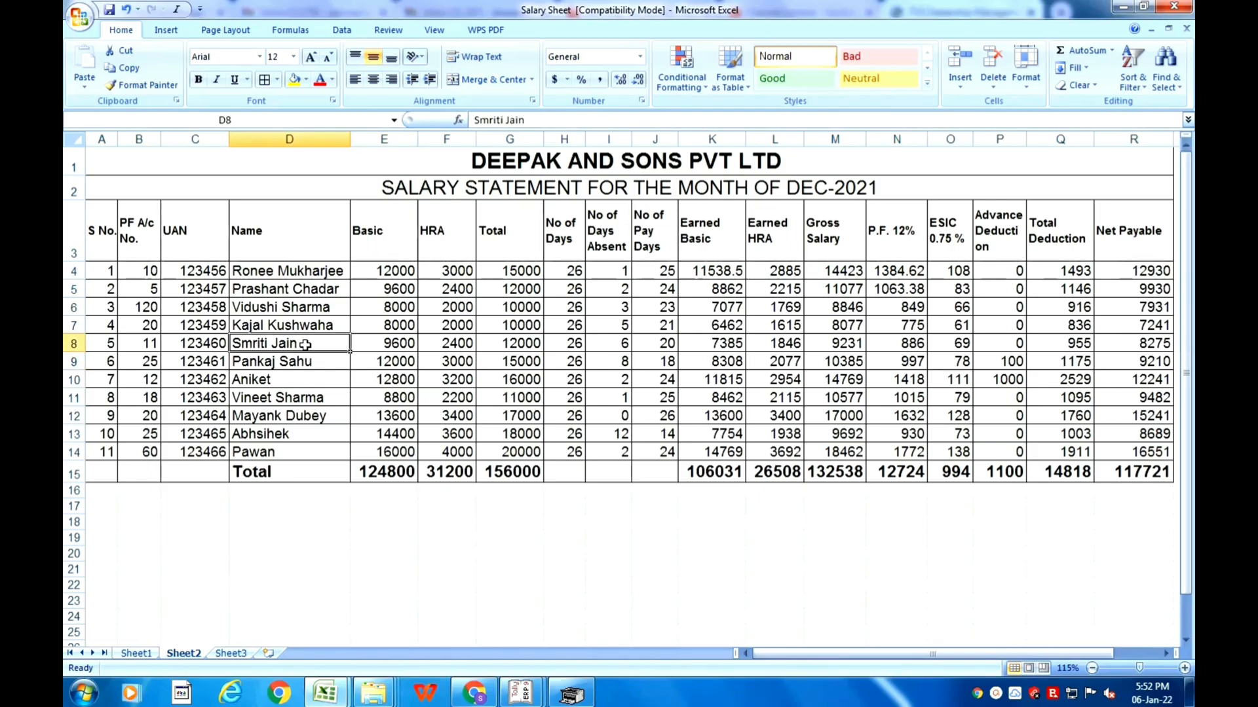
pyautogui.moveTo(232, 162); pyautogui.dragTo(337, 460)
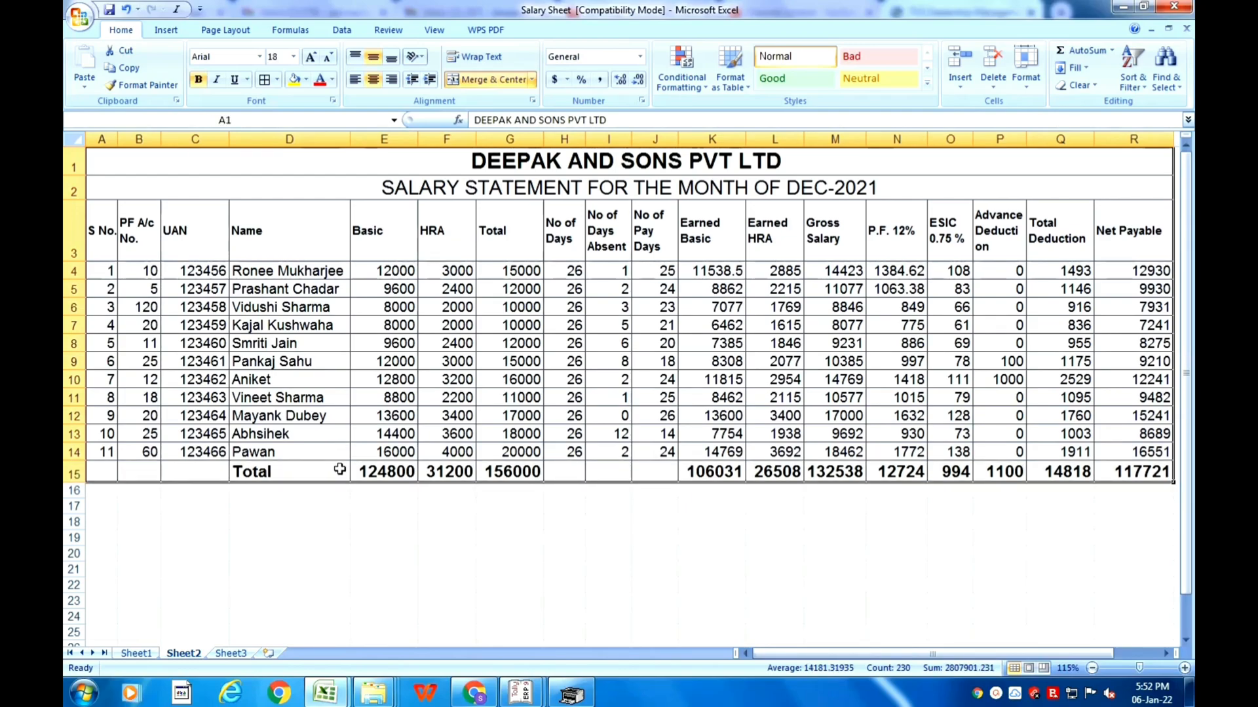
pyautogui.click(276, 80)
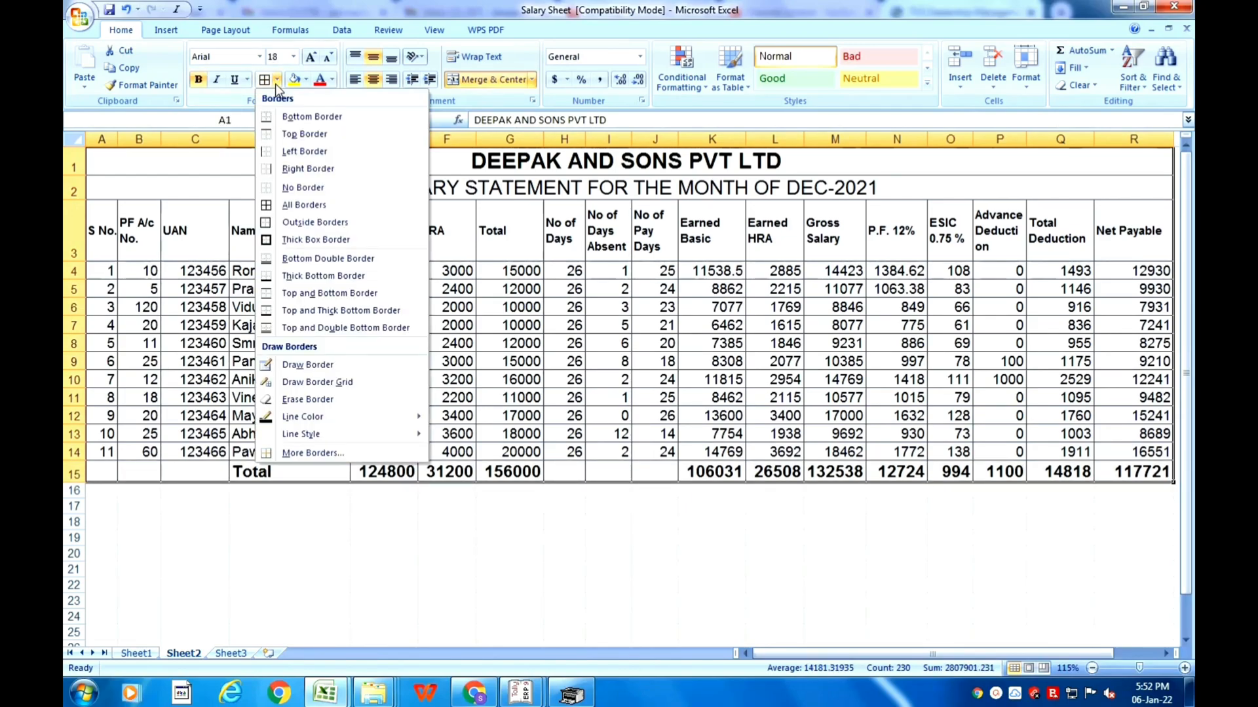
pyautogui.click(312, 239)
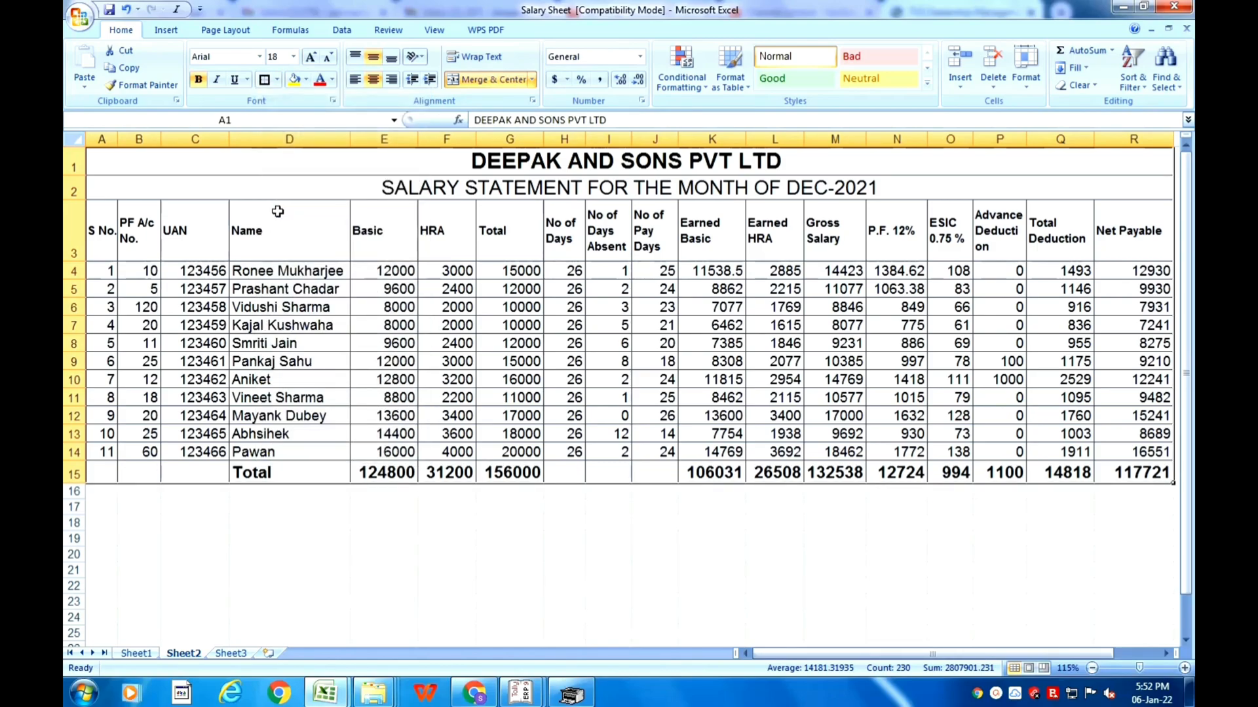
pyautogui.click(524, 381)
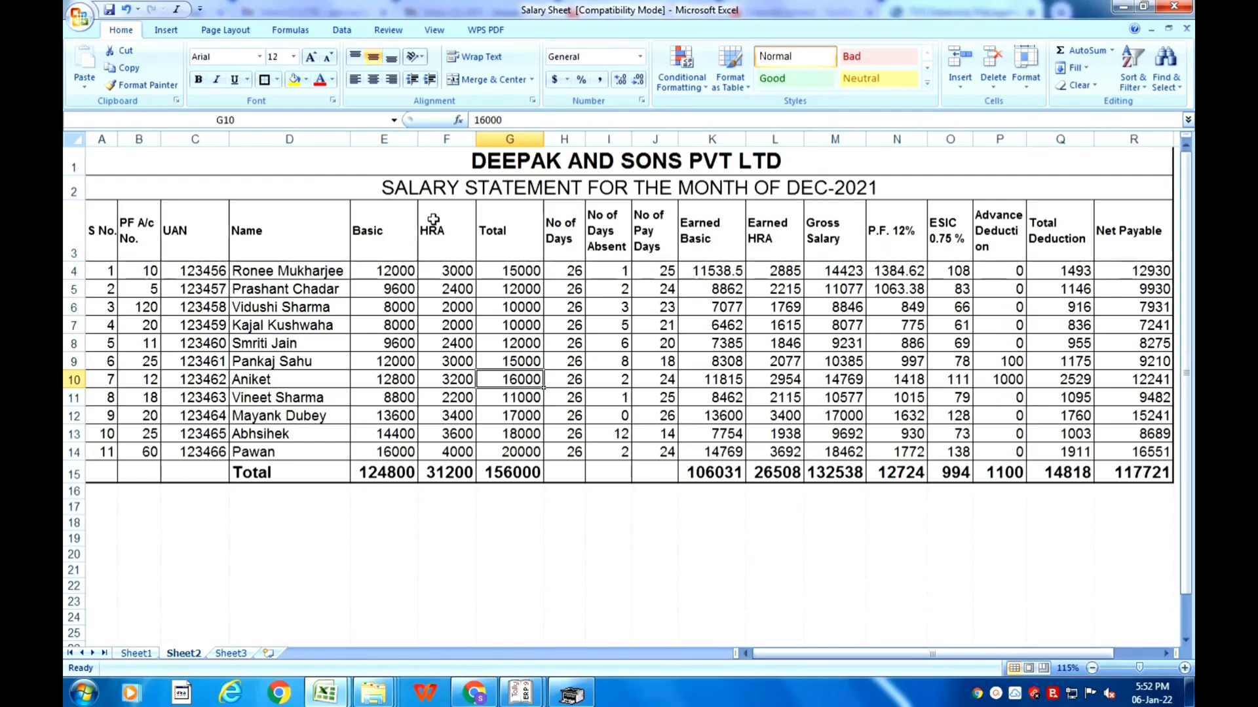
# Step: Format the DEC-2021 subtitle in row 2 as 14 pt bold
pyautogui.click(455, 190)
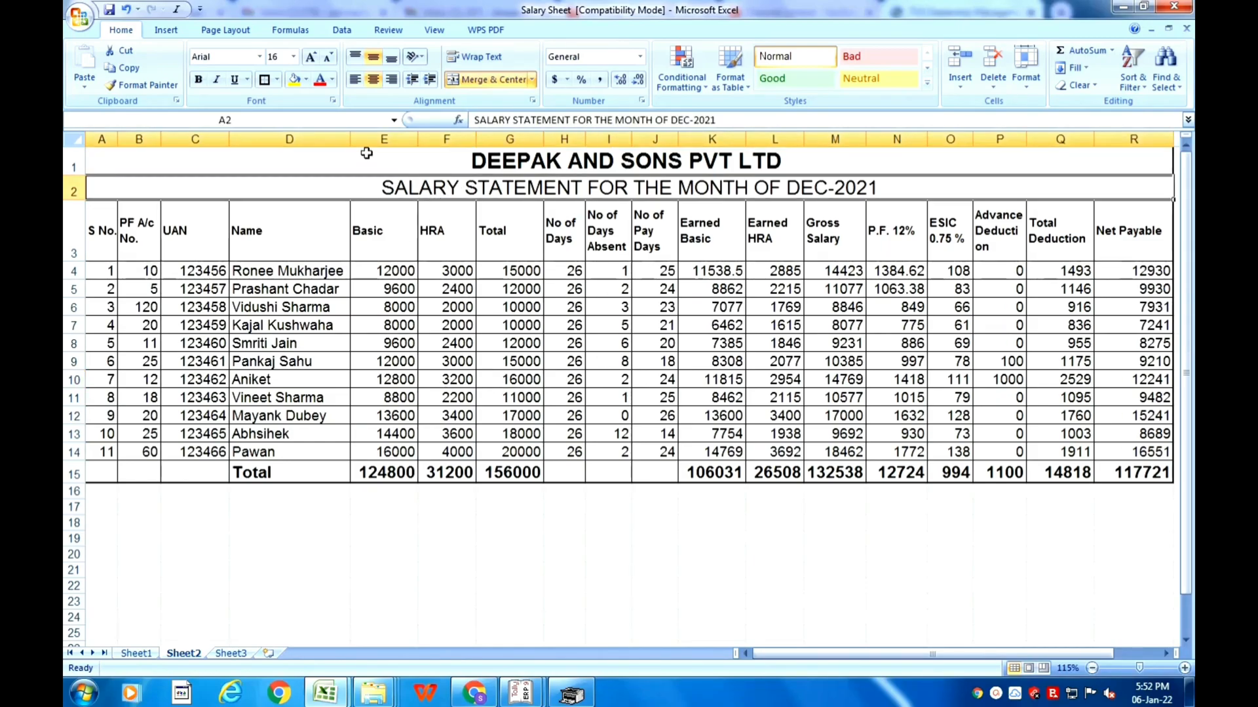
pyautogui.click(294, 57)
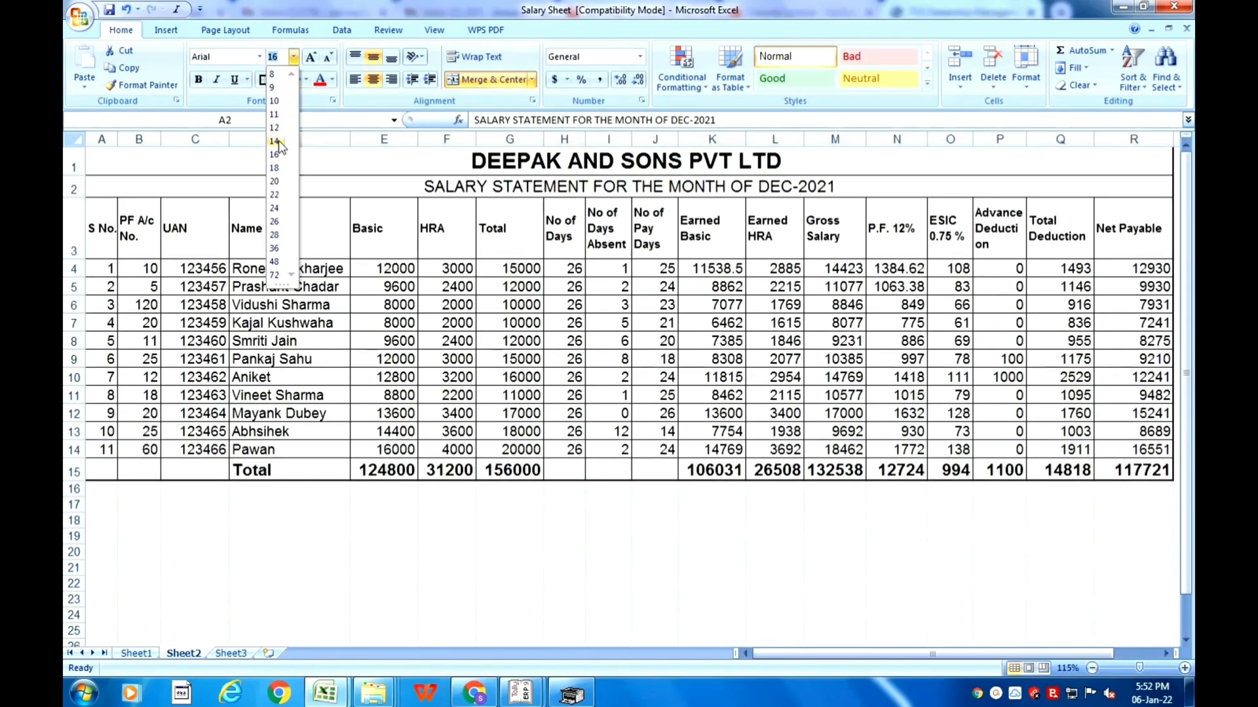
pyautogui.click(278, 141)
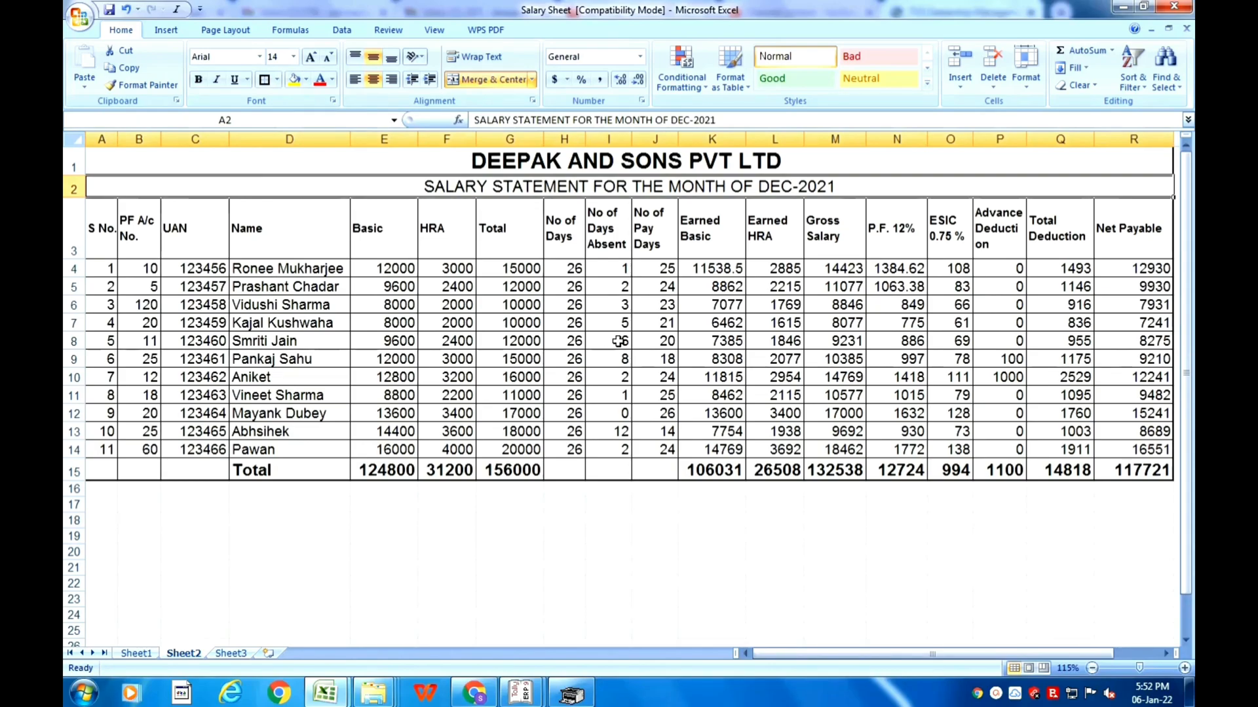
pyautogui.hotkey('ctrl', 'b')
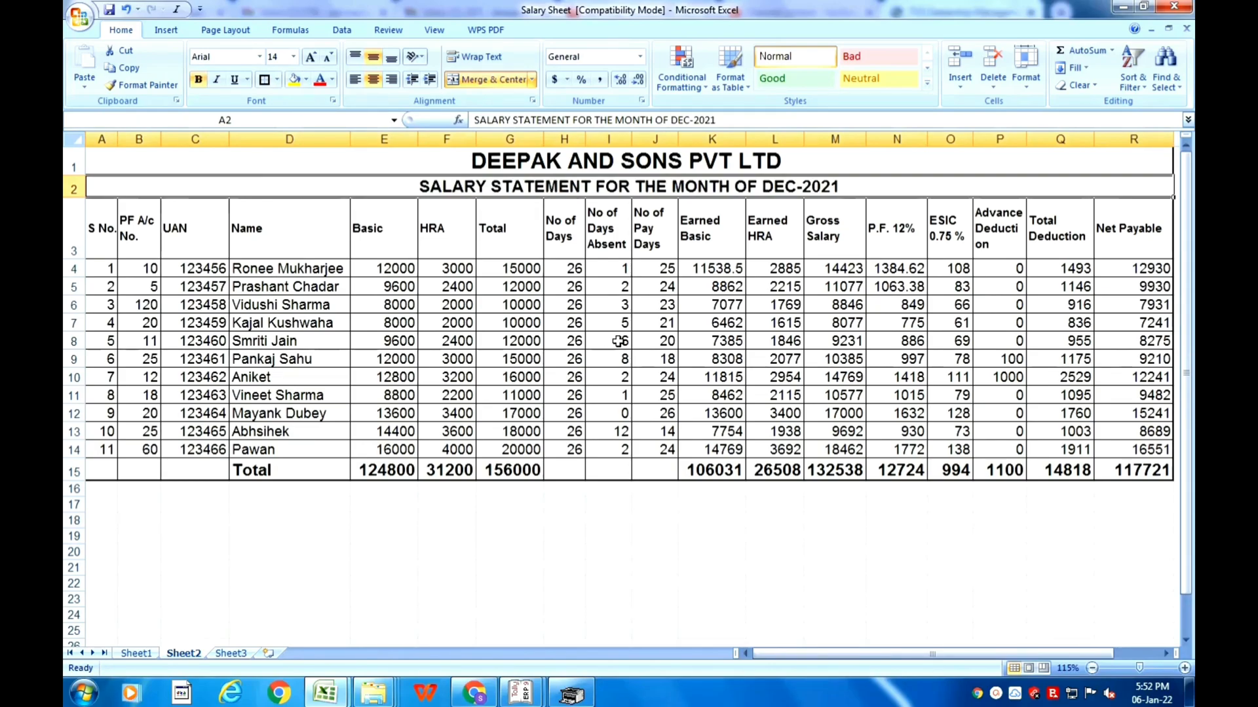
pyautogui.click(639, 376)
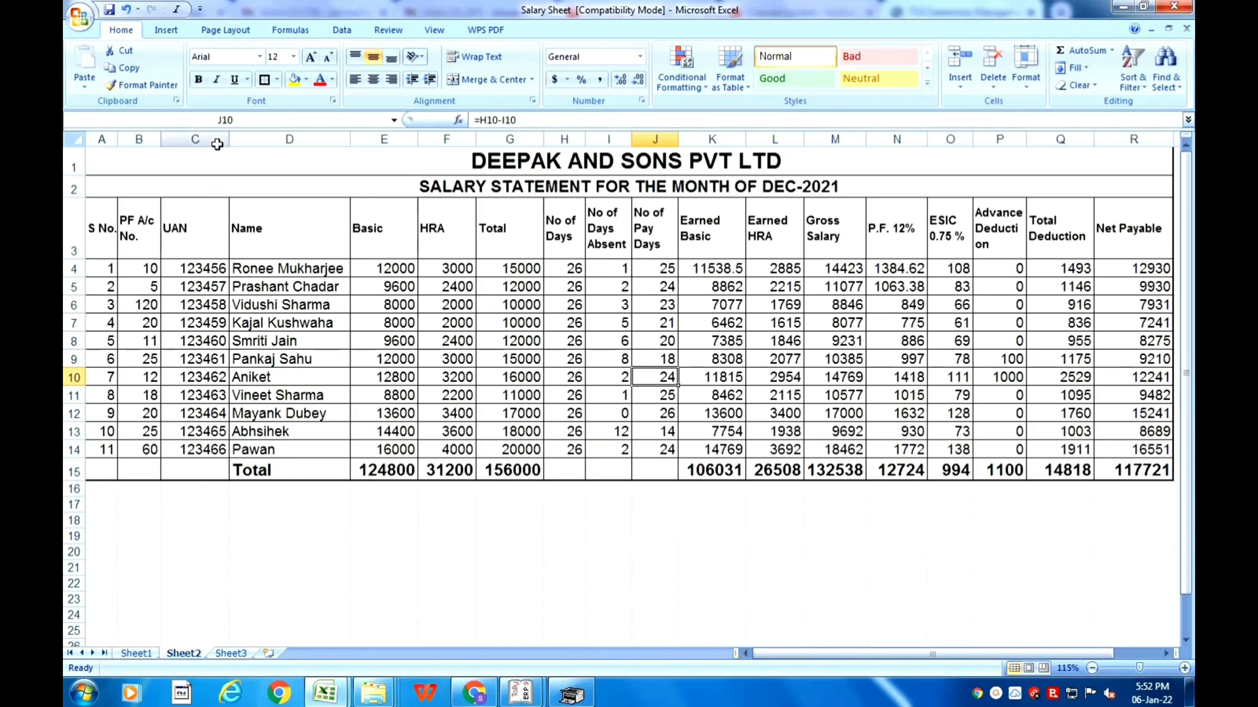
# Step: Narrow the UAN column C and adjust the Net Payable column width, then select J8:J13
pyautogui.moveTo(230, 138); pyautogui.dragTo(220, 138)
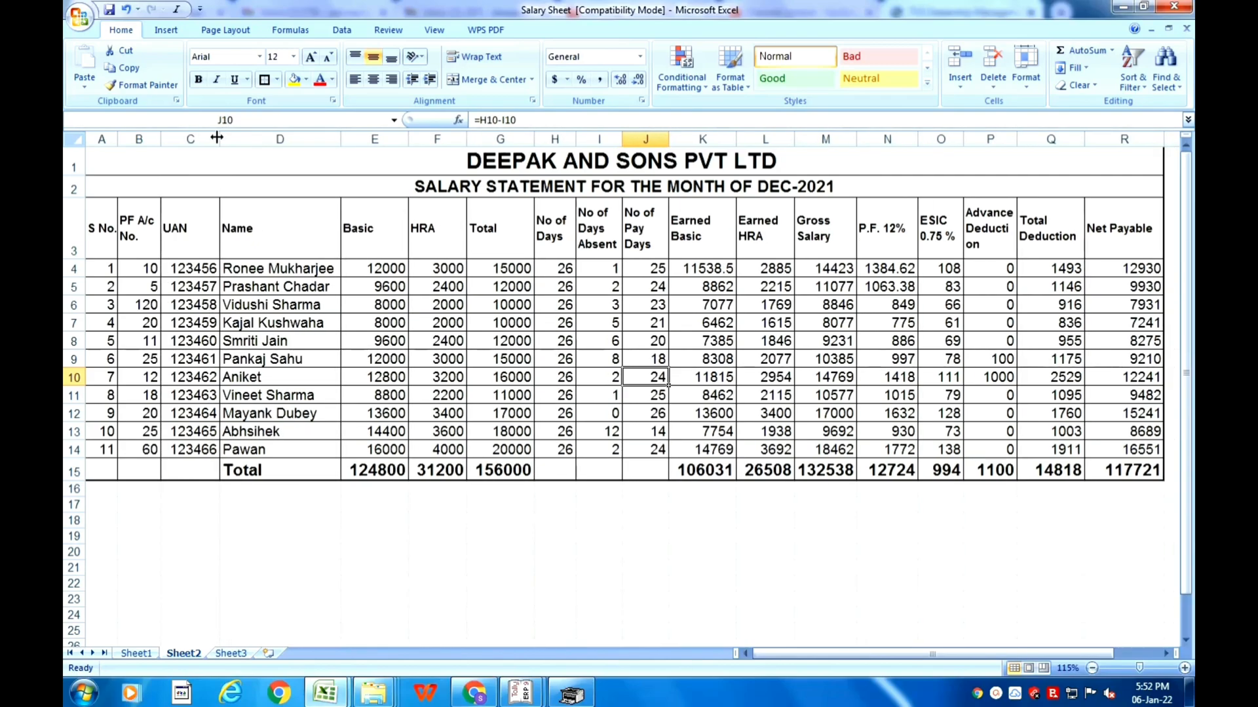
pyautogui.click(354, 310)
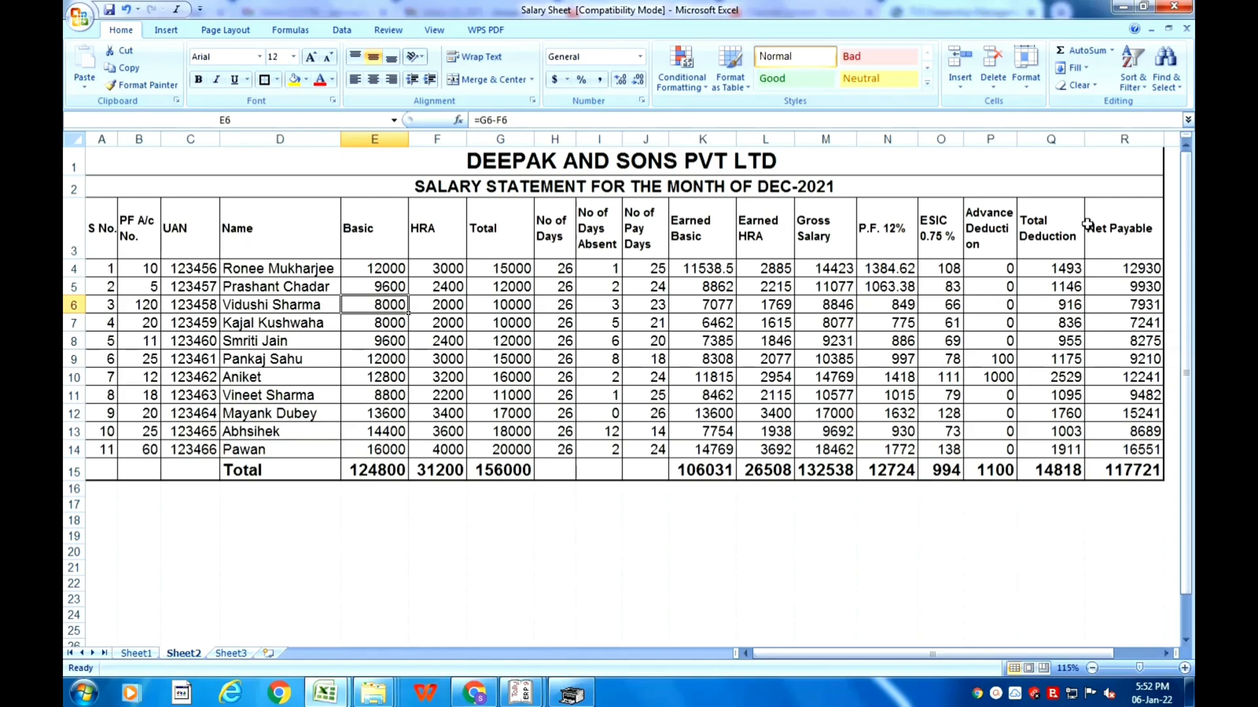
pyautogui.moveTo(1161, 136); pyautogui.dragTo(1156, 135)
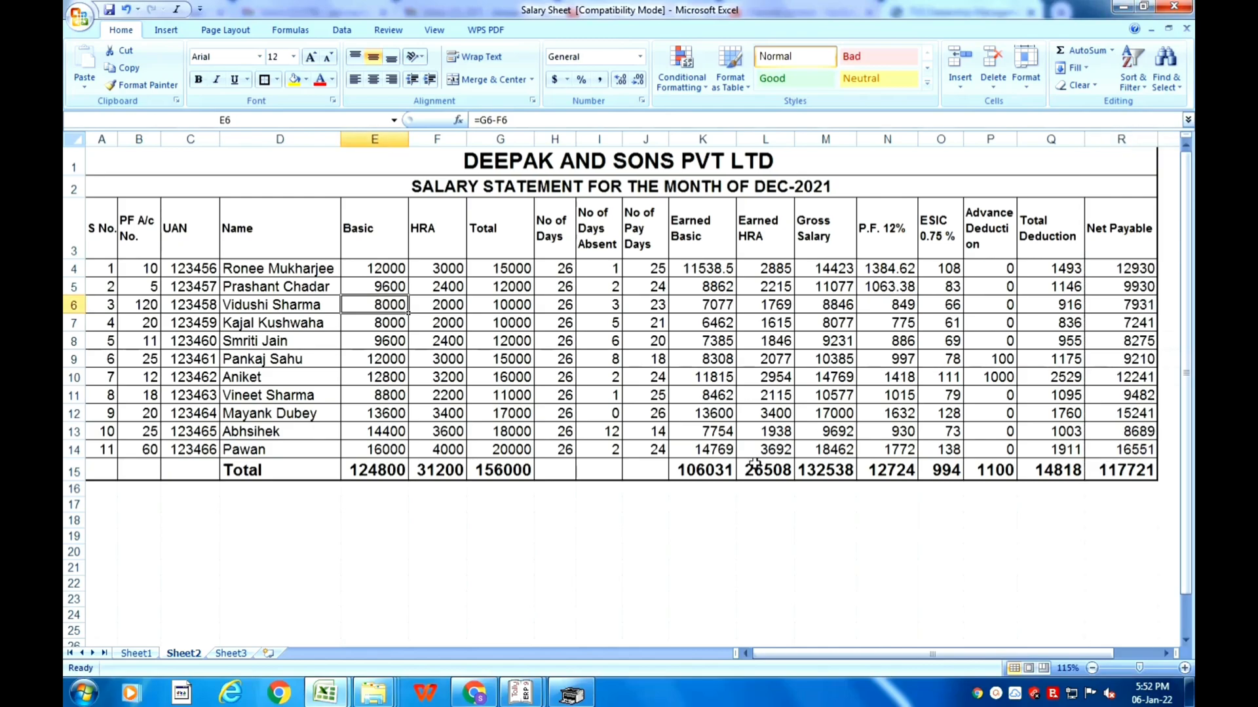
pyautogui.click(712, 509)
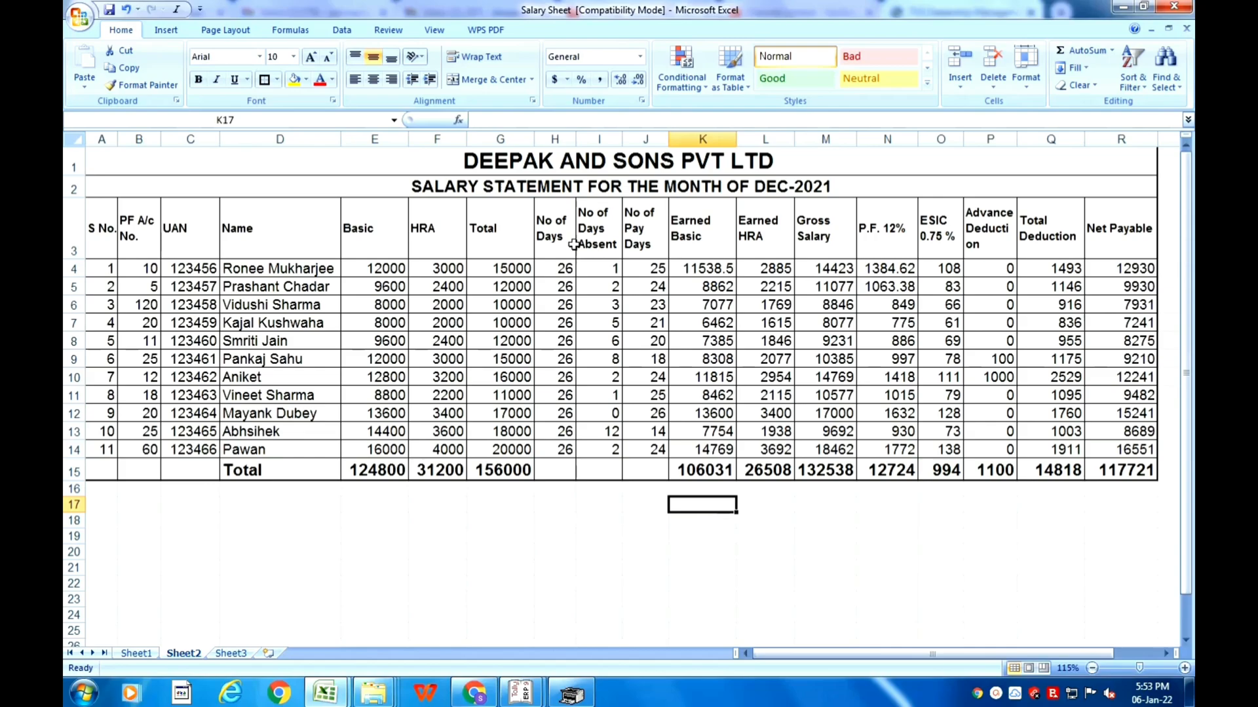
pyautogui.moveTo(648, 341); pyautogui.dragTo(649, 431)
# Step: Change the Total salary of S No. 3 to 12000 and S No. 4 to 11000
pyautogui.click(673, 296)
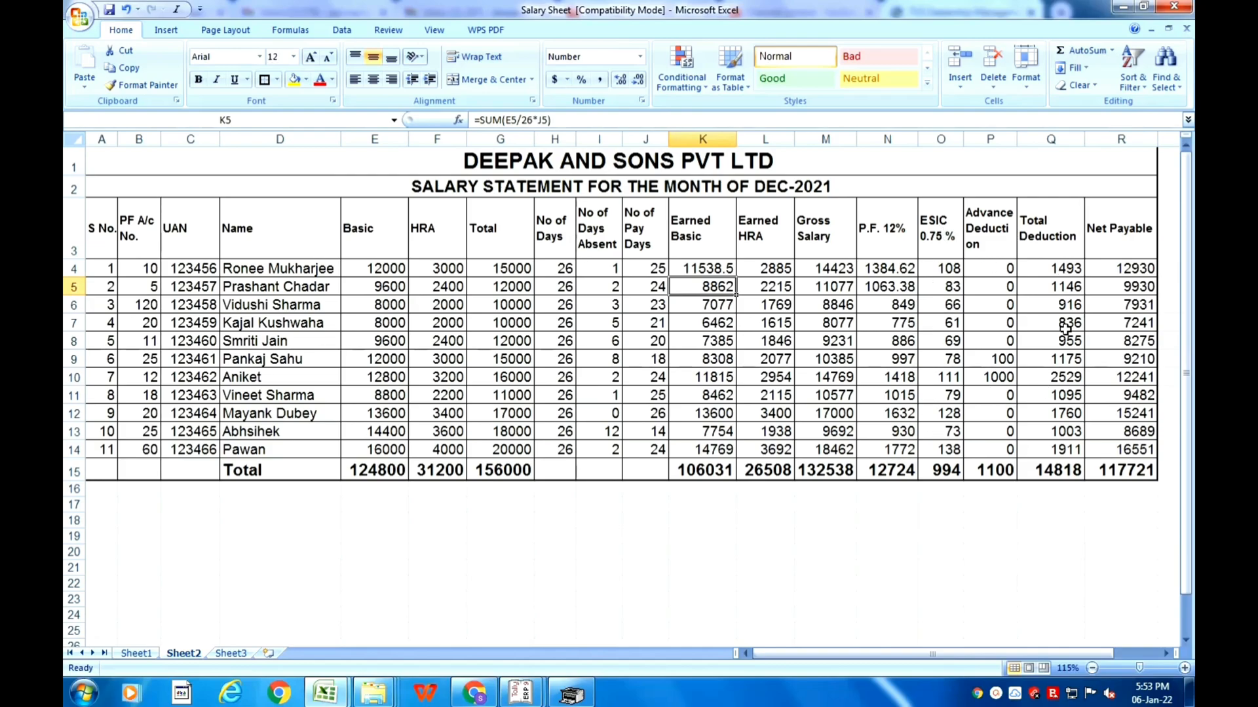
pyautogui.click(863, 518)
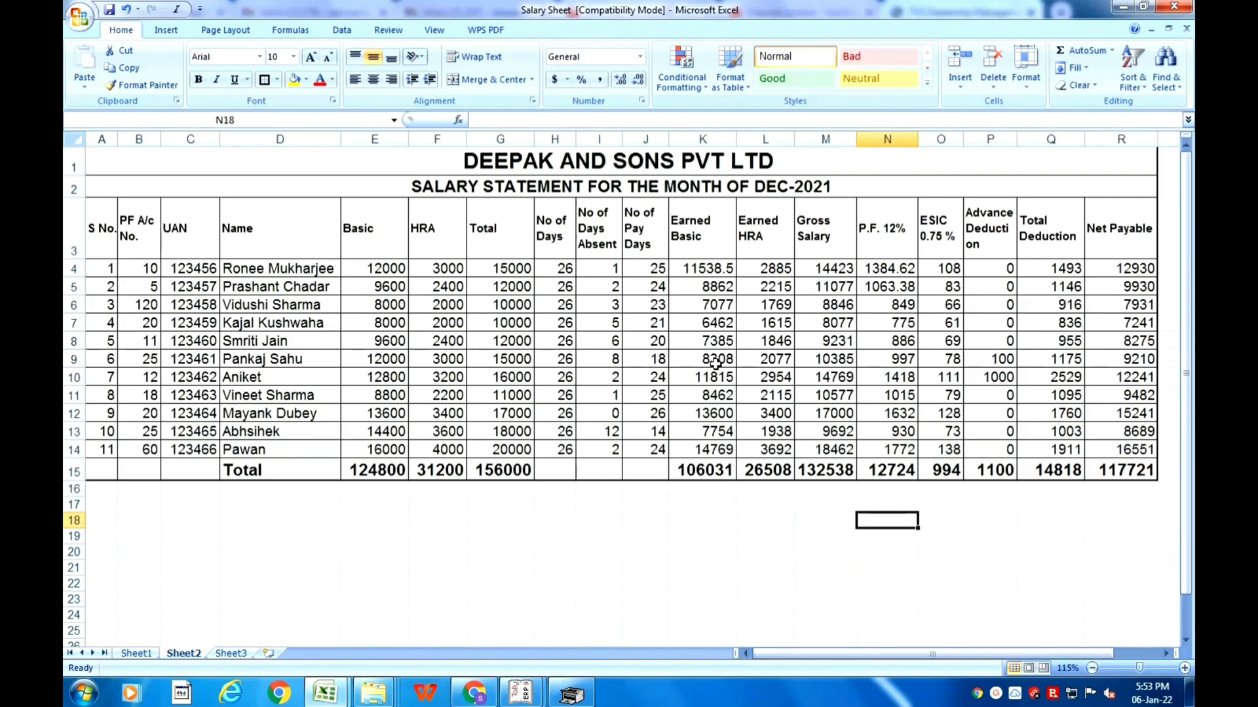
pyautogui.click(502, 291)
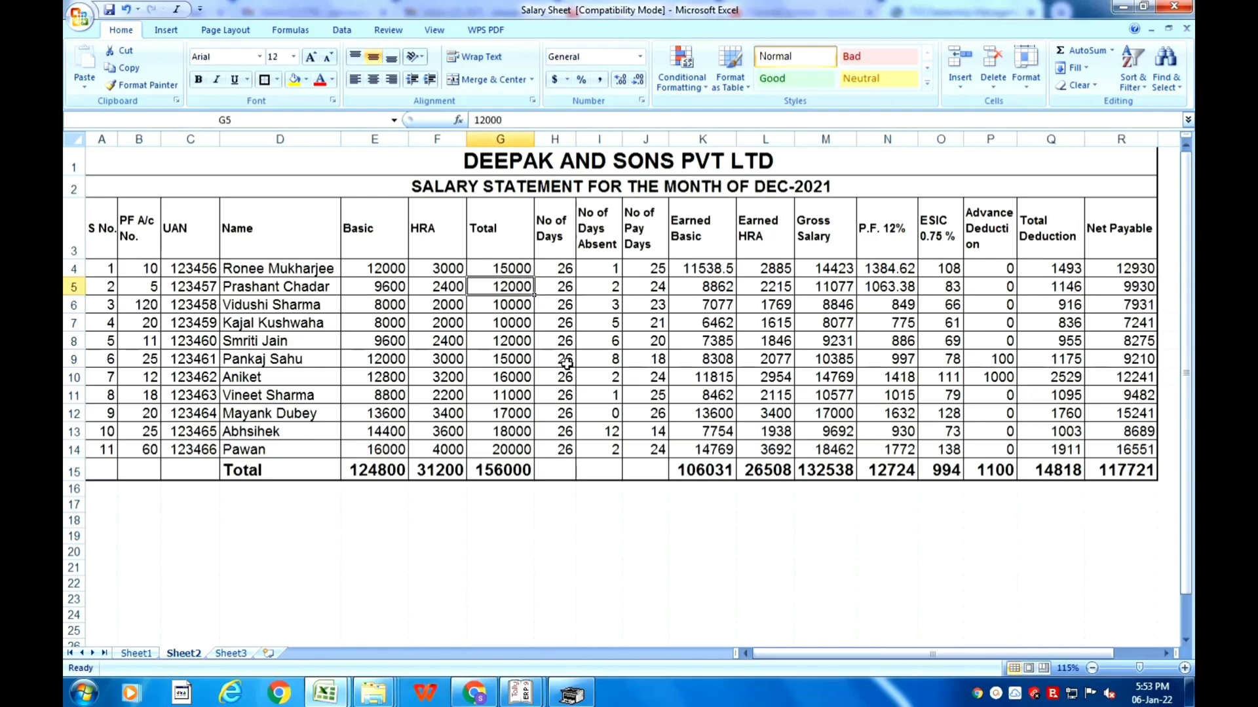
pyautogui.click(514, 311)
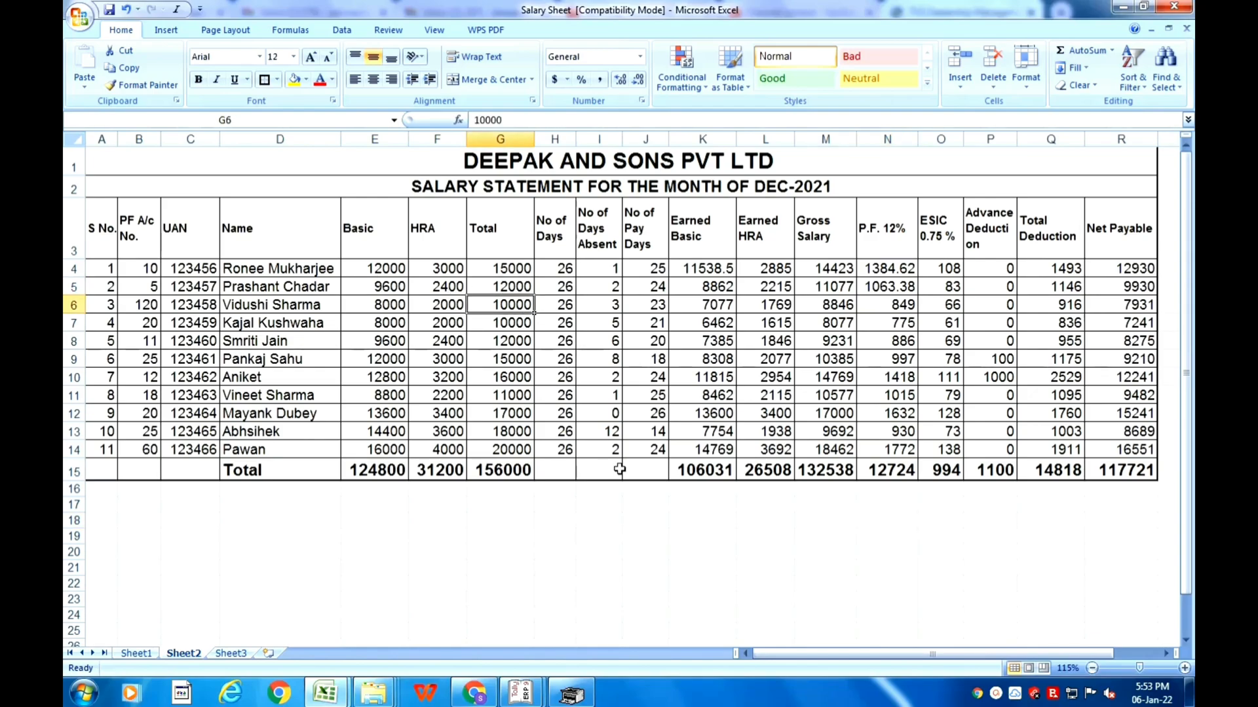
pyautogui.write('12000')
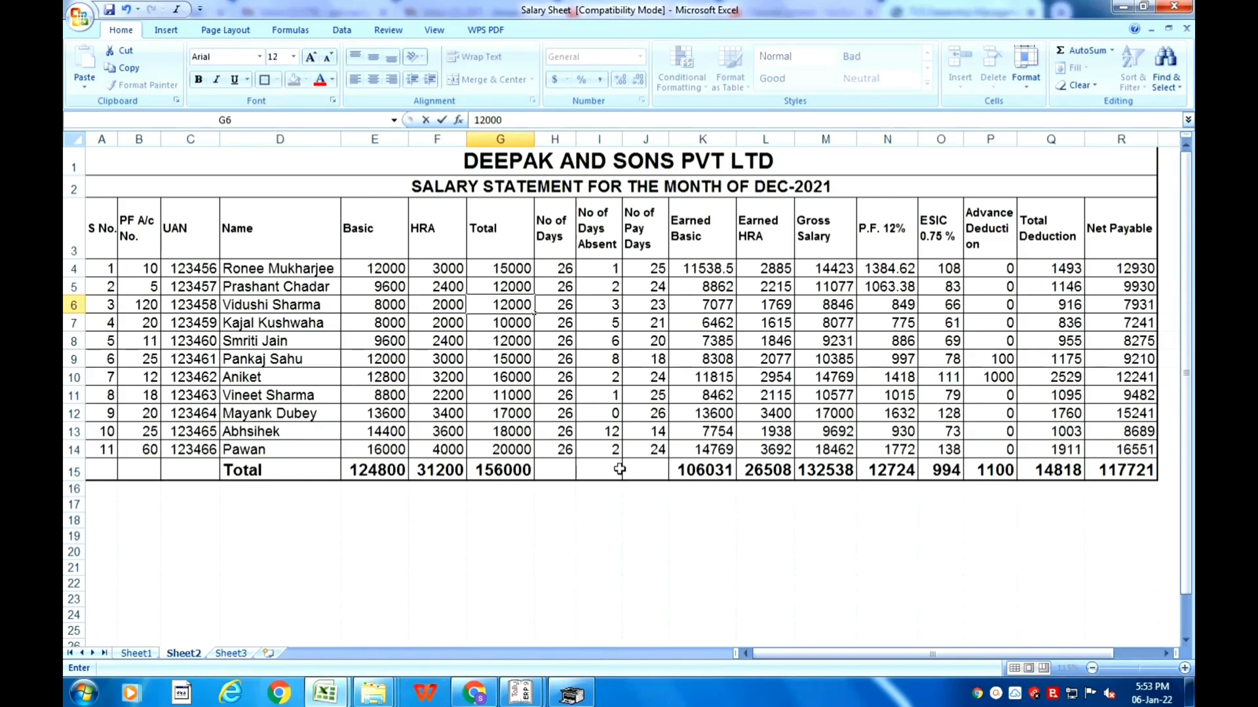
pyautogui.press('Return')
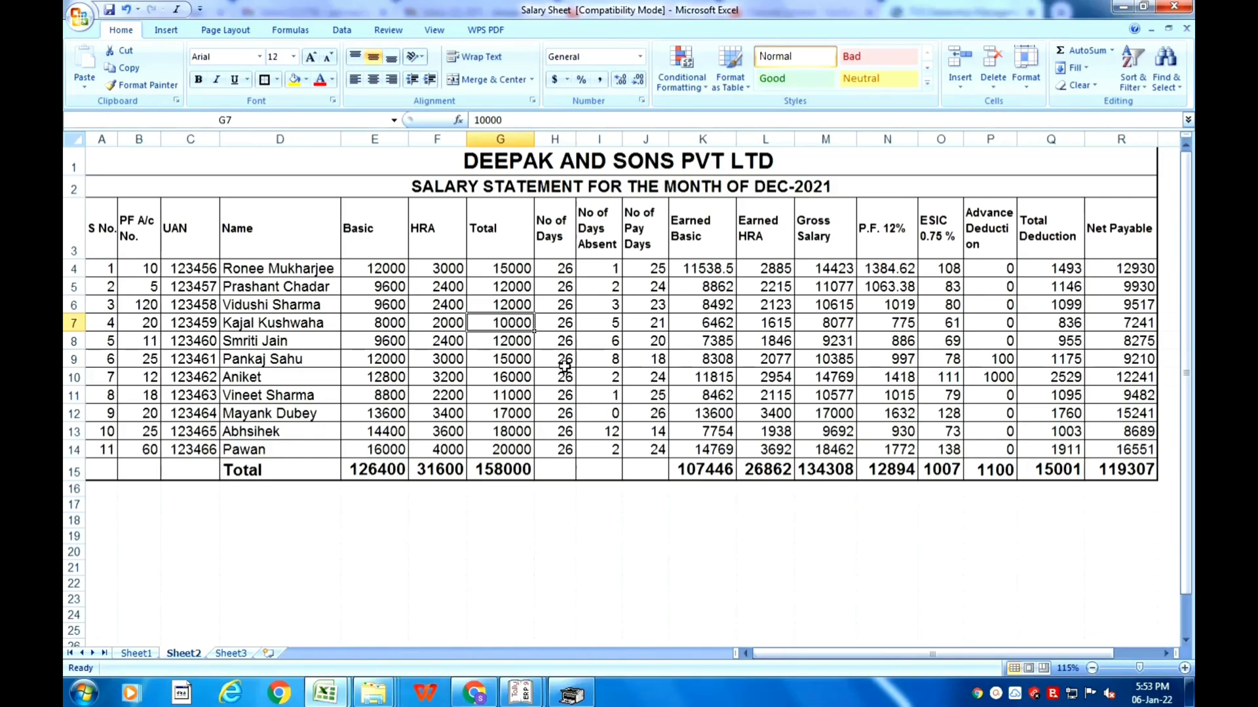
pyautogui.write('11')
pyautogui.press('Return')
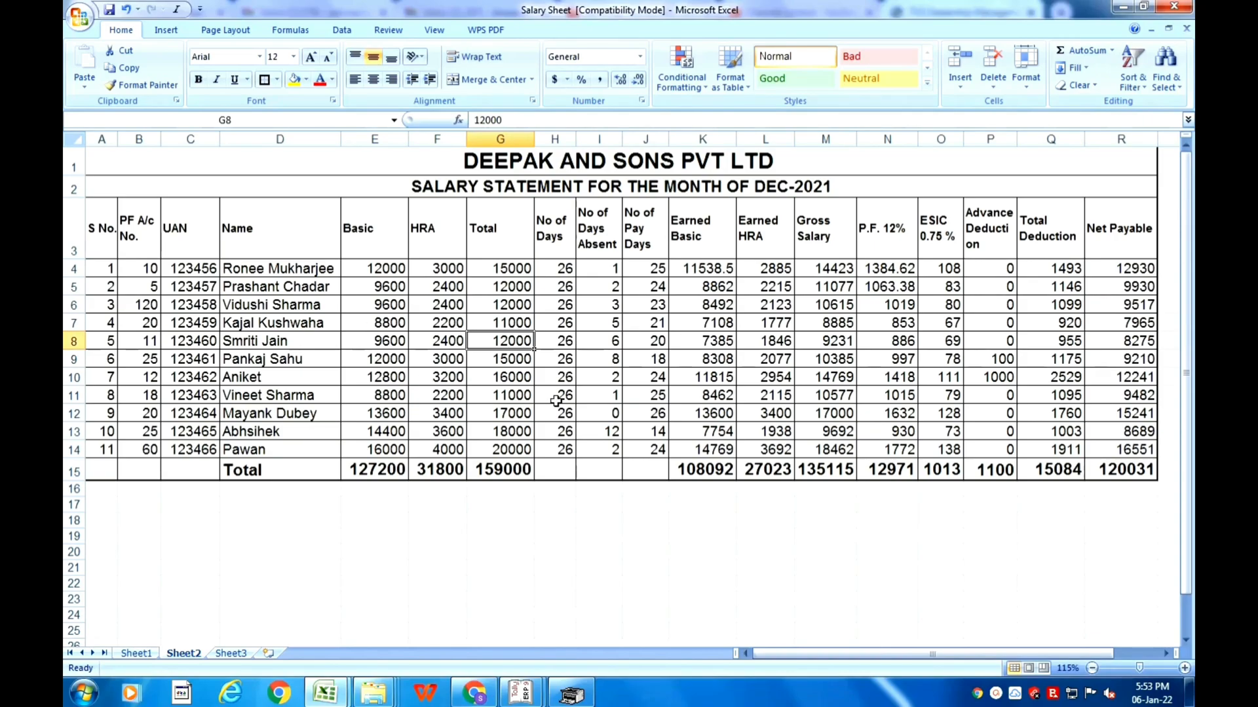
# Step: Change S No. 2's Total salary in G5 to 18000, giving Net Payable 14896
pyautogui.click(507, 286)
pyautogui.write('180')
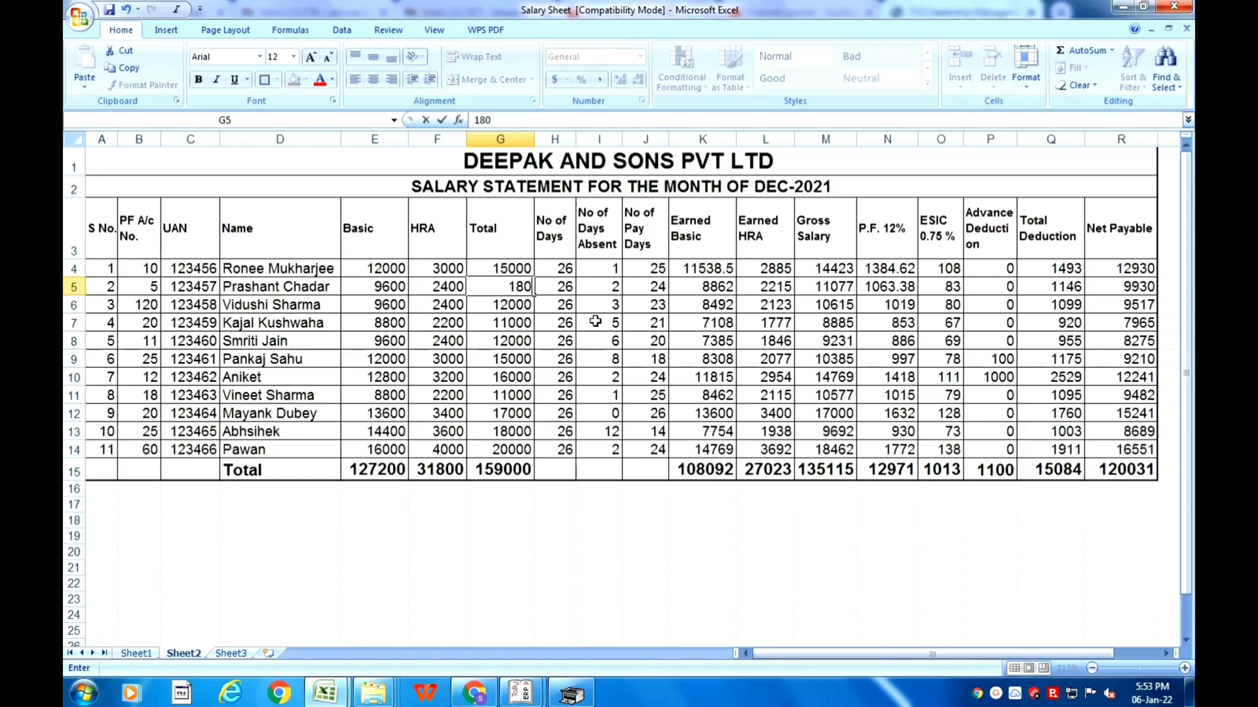
pyautogui.write('00')
pyautogui.press('Return')
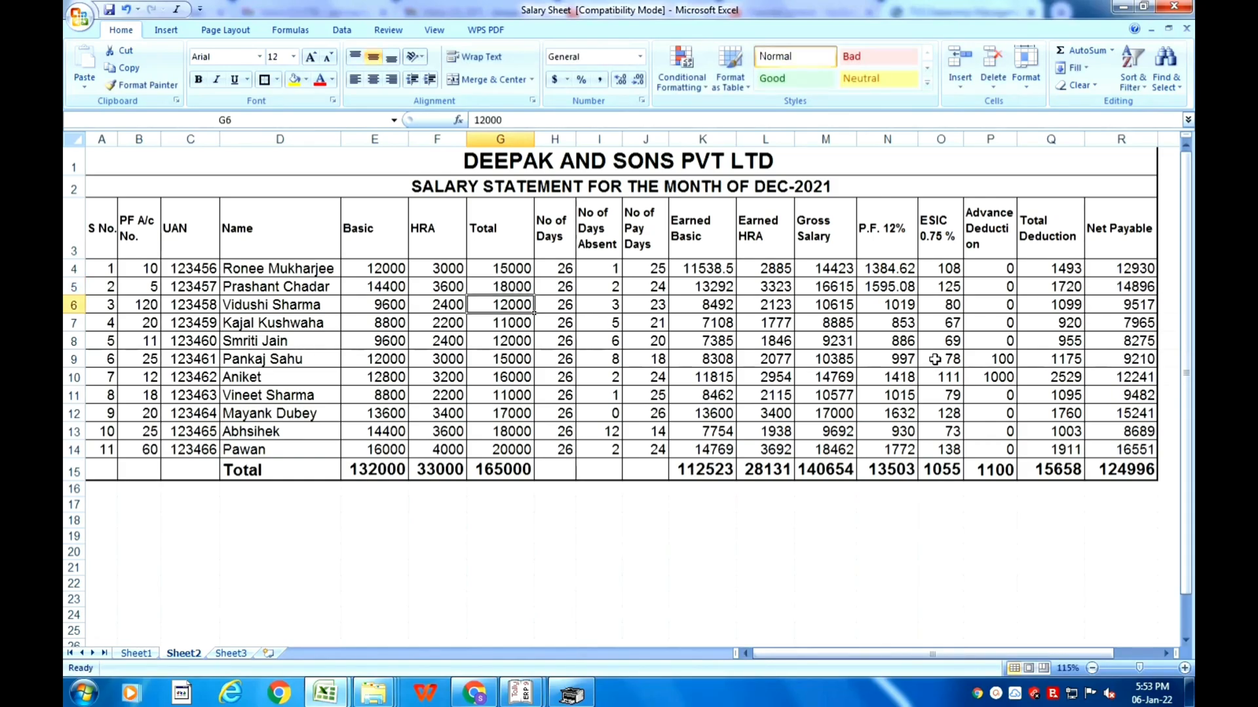
pyautogui.click(508, 395)
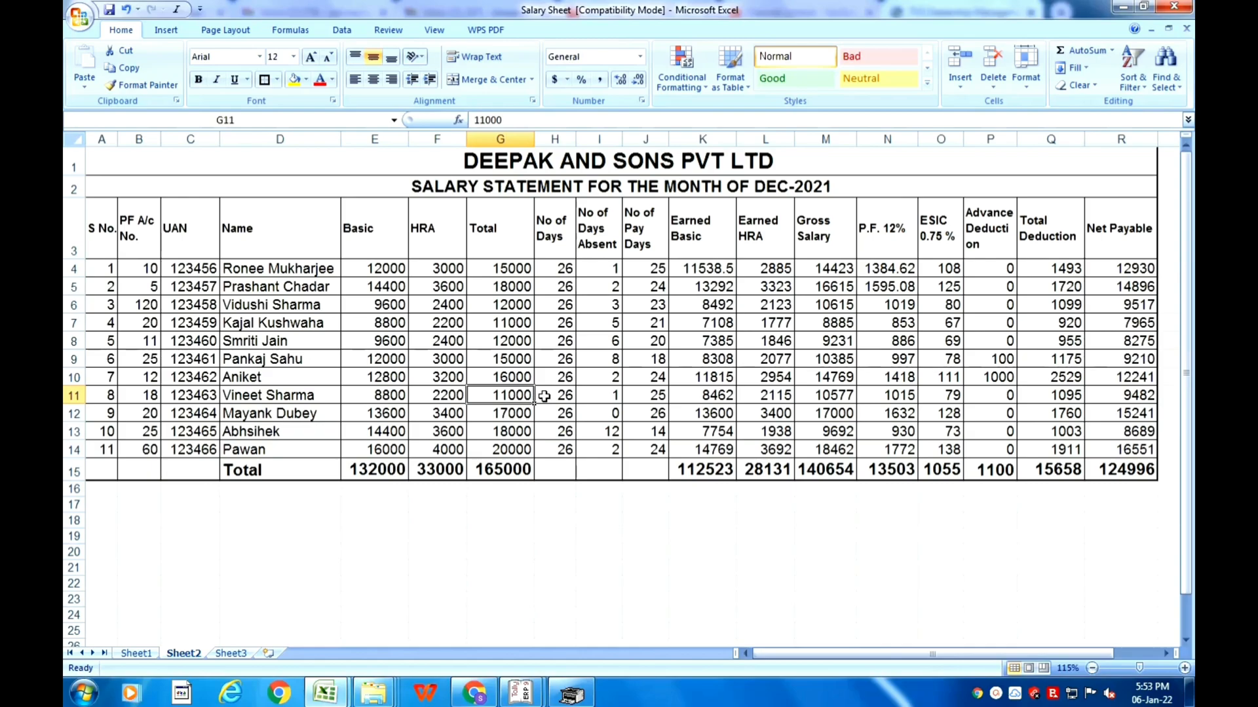
# Step: Enter 17000 in G11 and 25000 in G8, lifting the Net Payable total to 139133
pyautogui.write('1')
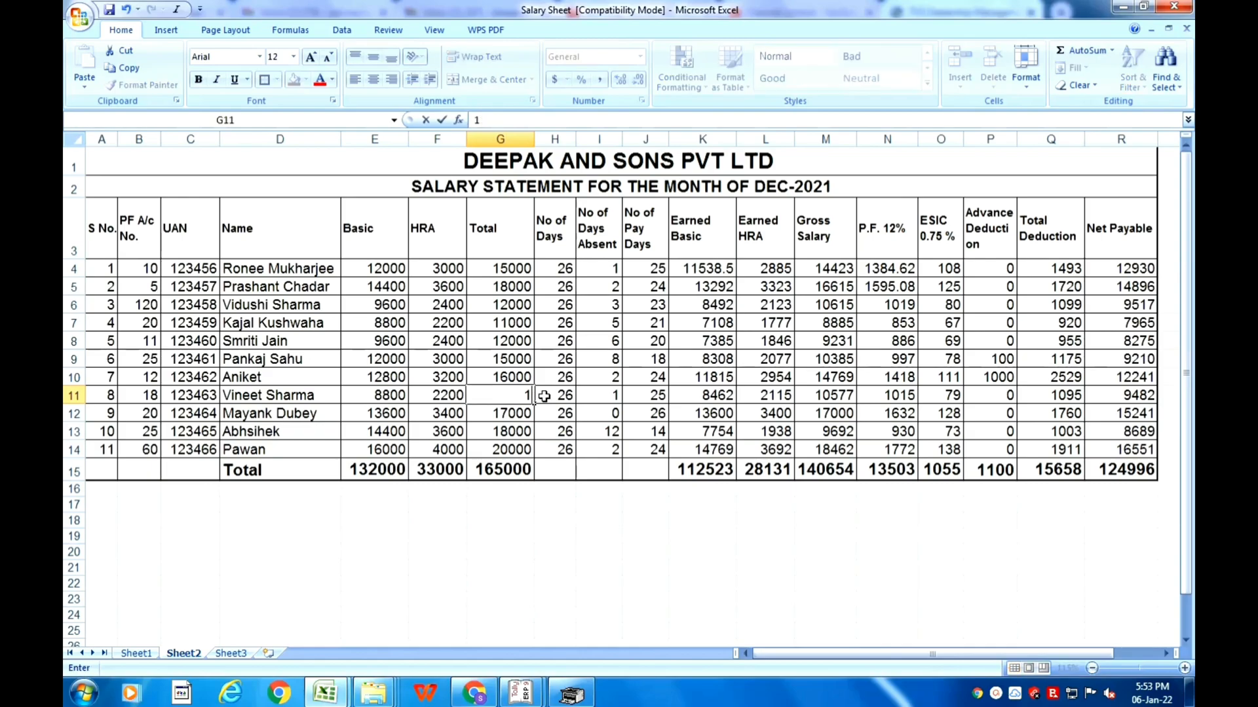
pyautogui.write('7000')
pyautogui.press('Return')
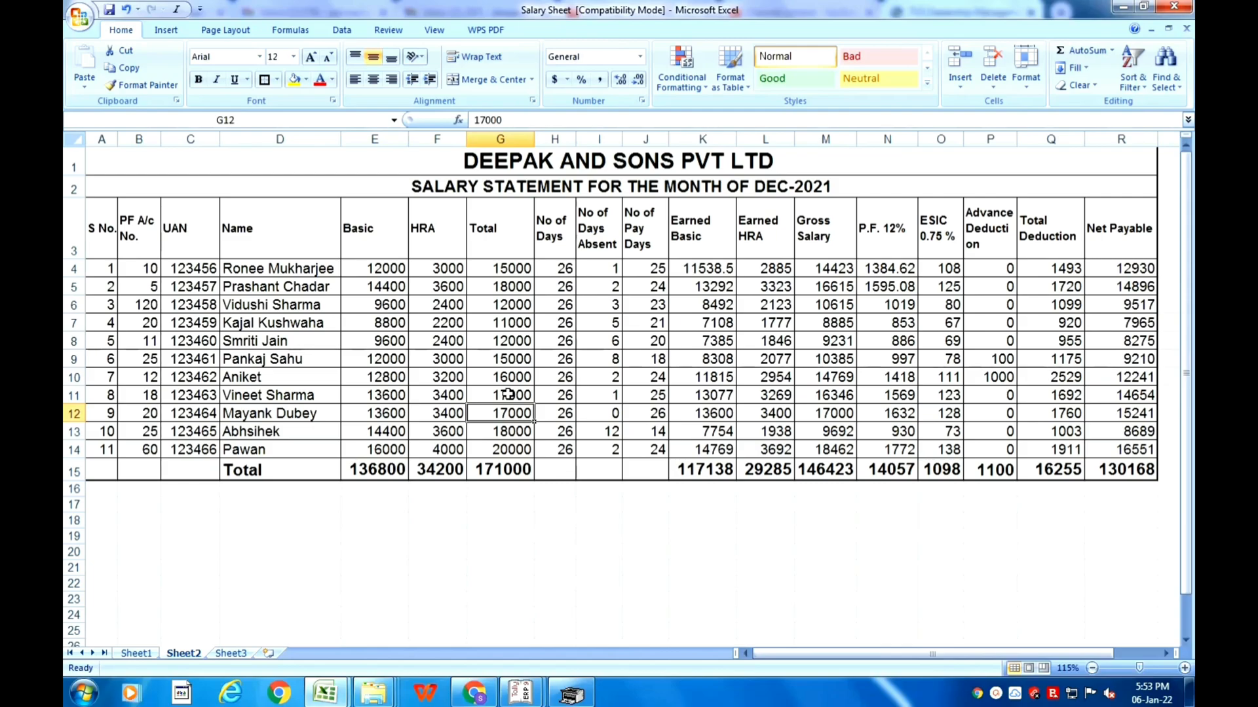
pyautogui.click(509, 342)
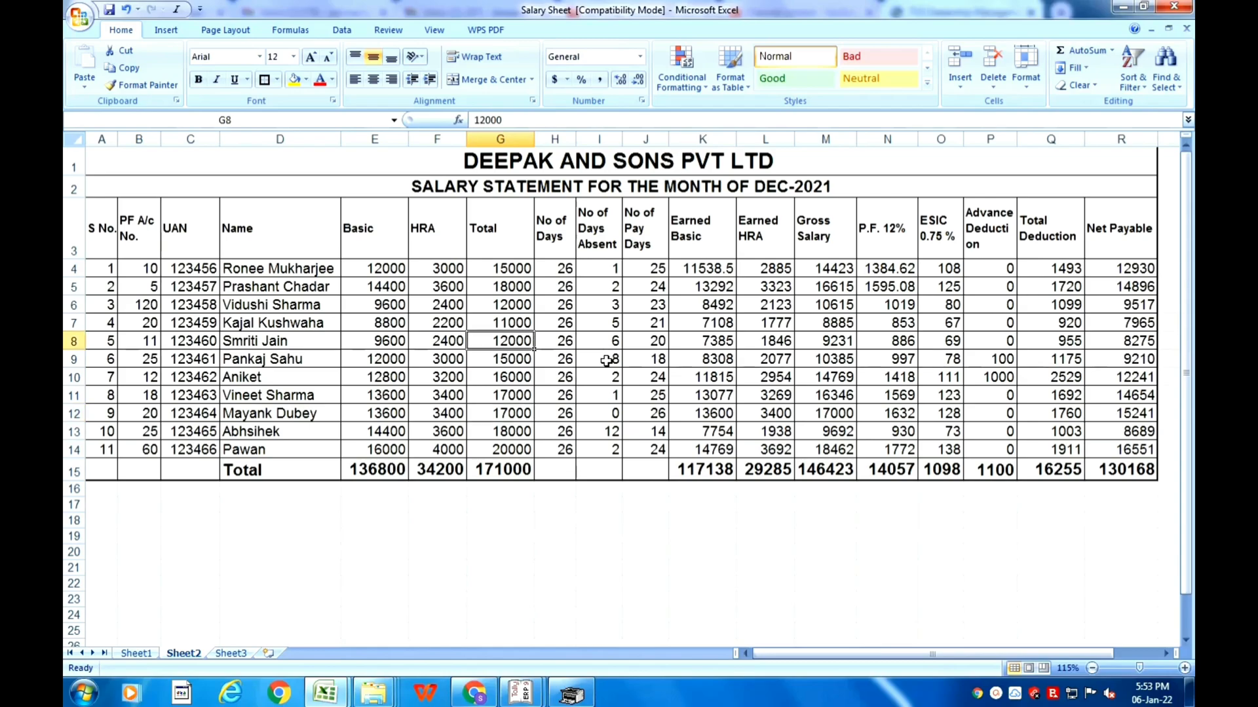
pyautogui.write('2')
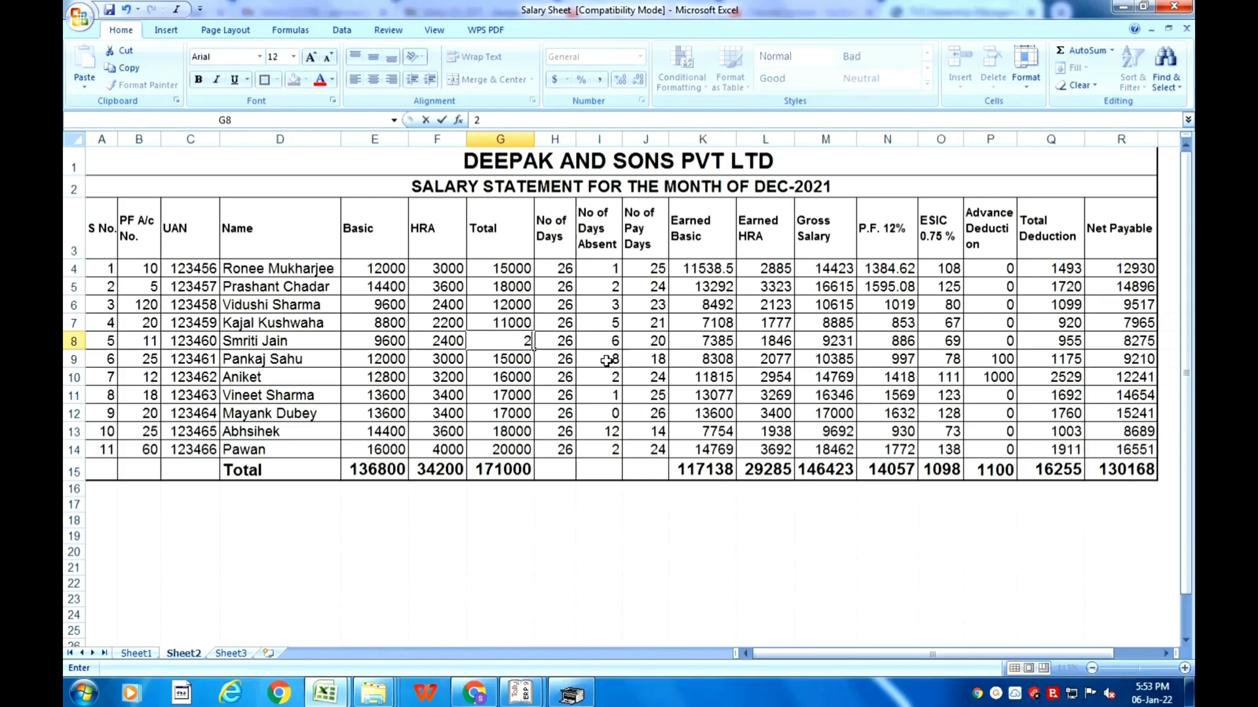
pyautogui.write('5000')
pyautogui.press('Return')
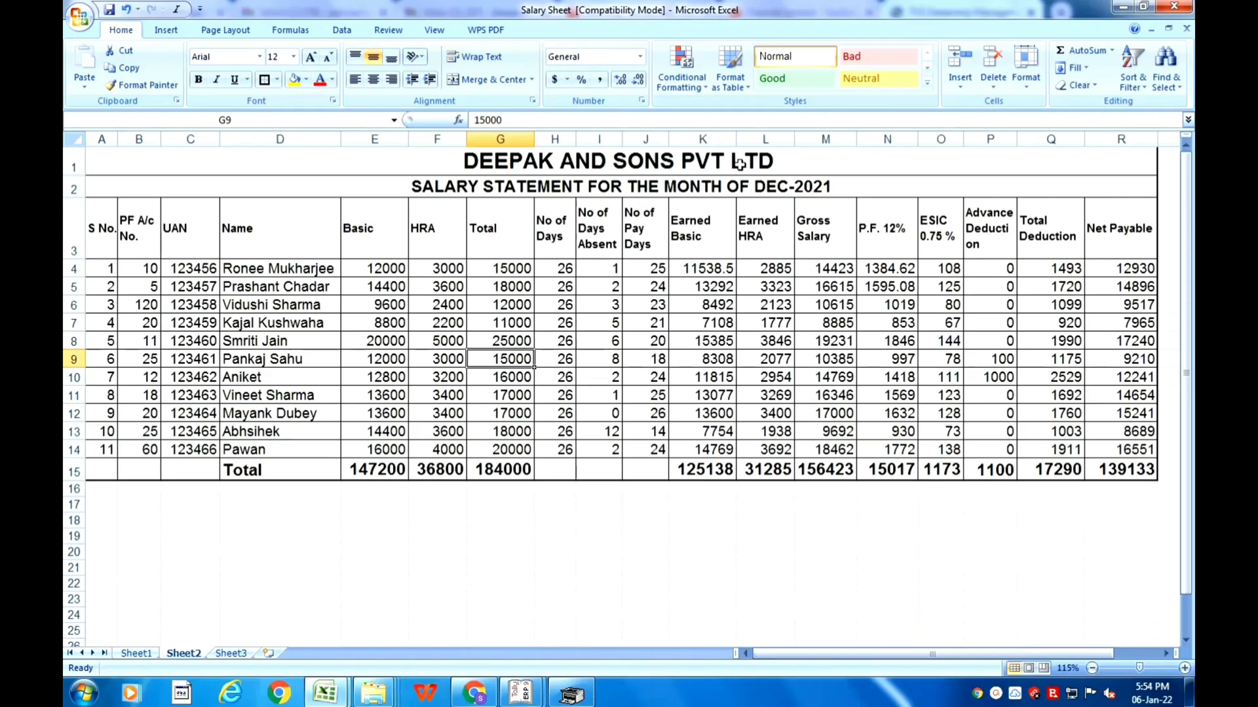
pyautogui.click(492, 376)
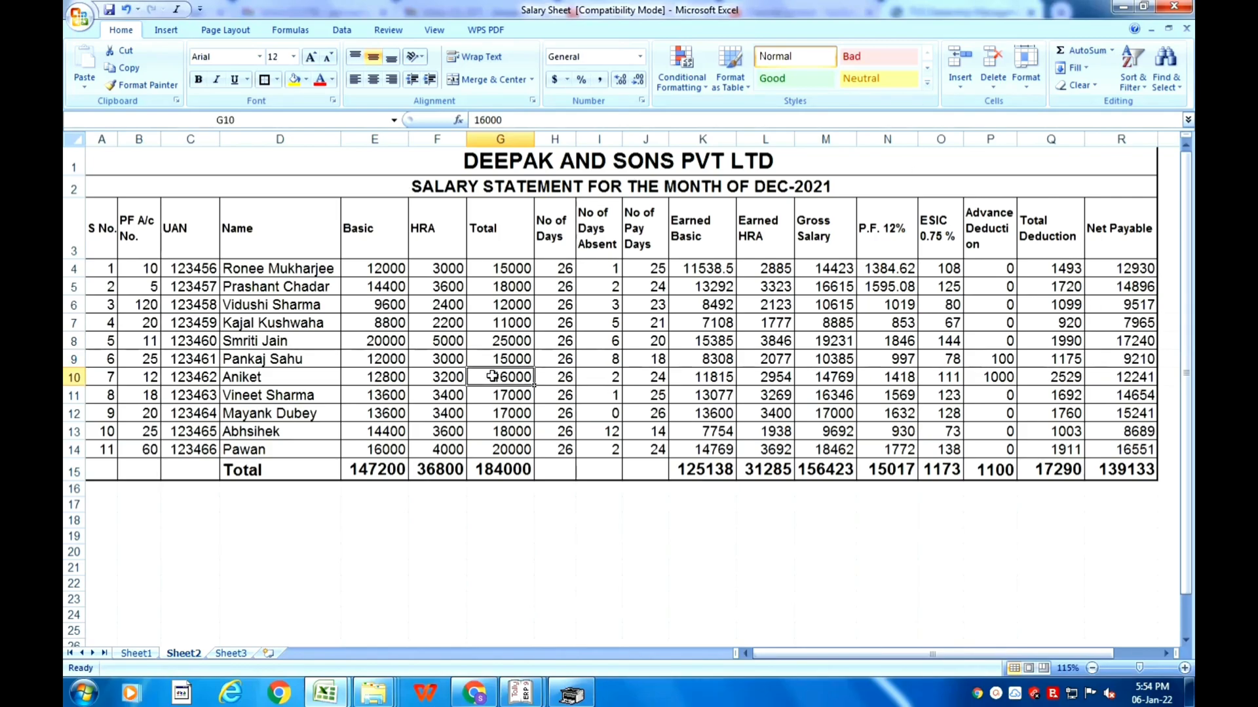
pyautogui.click(512, 537)
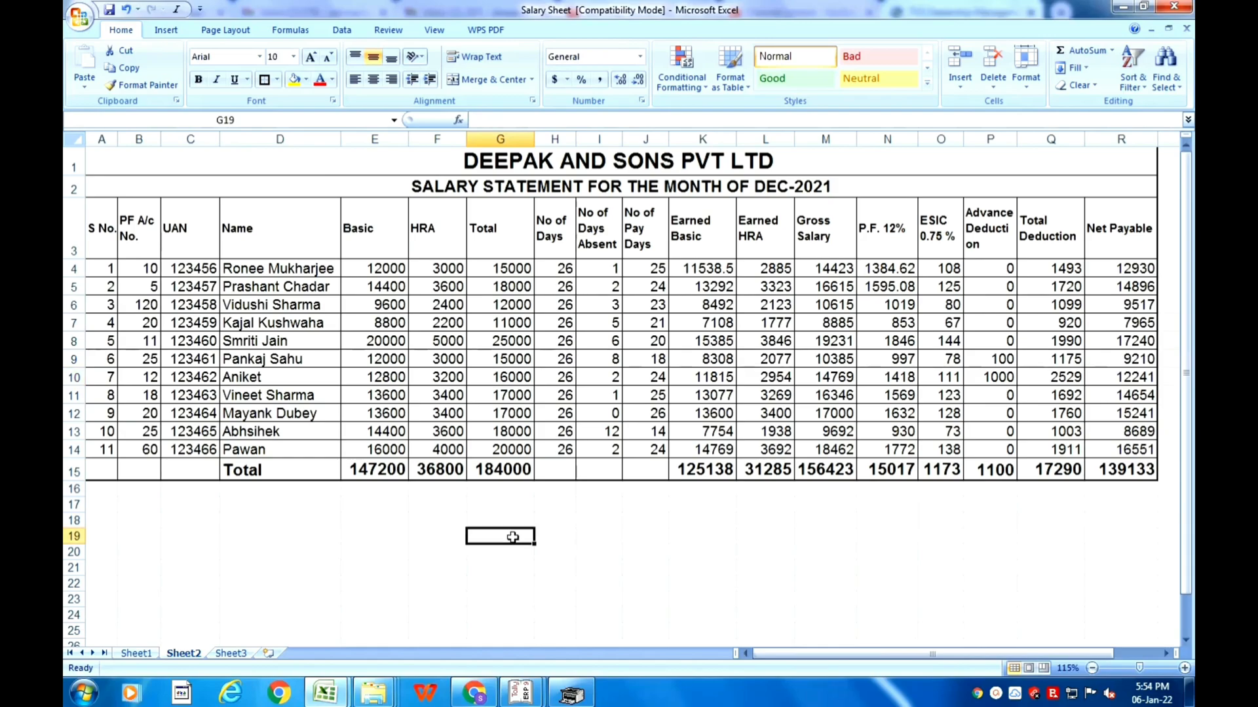